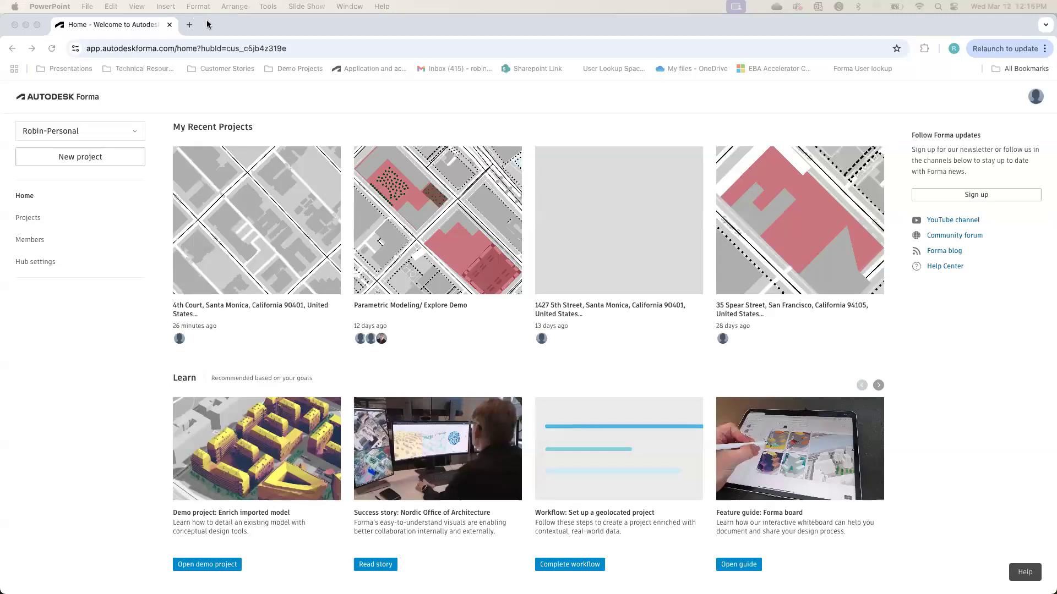
Create a new project and name it Intro to Forma Webinar.
left_click(37, 26)
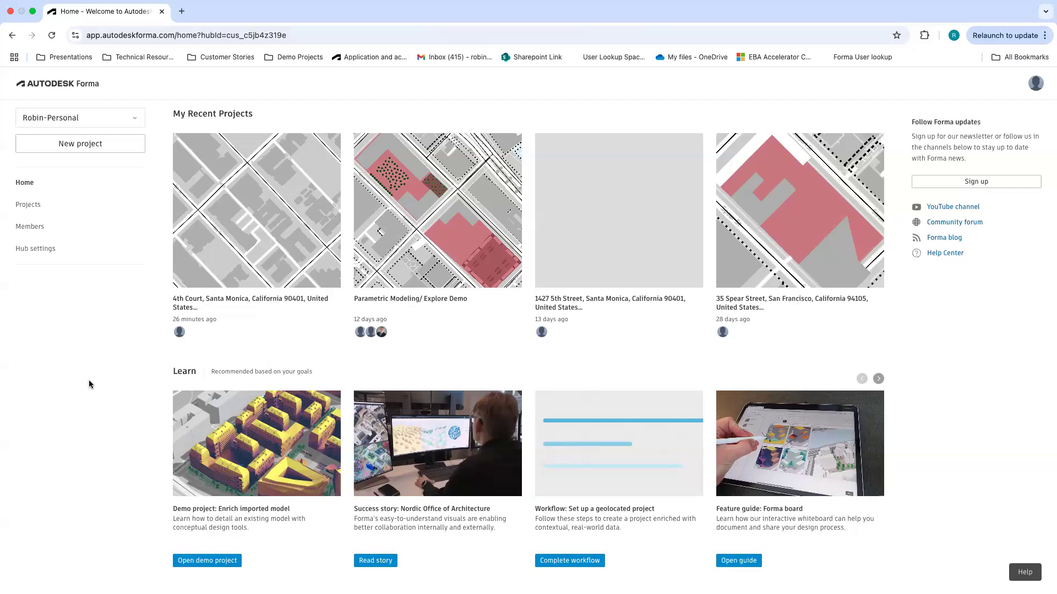
left_click(91, 146)
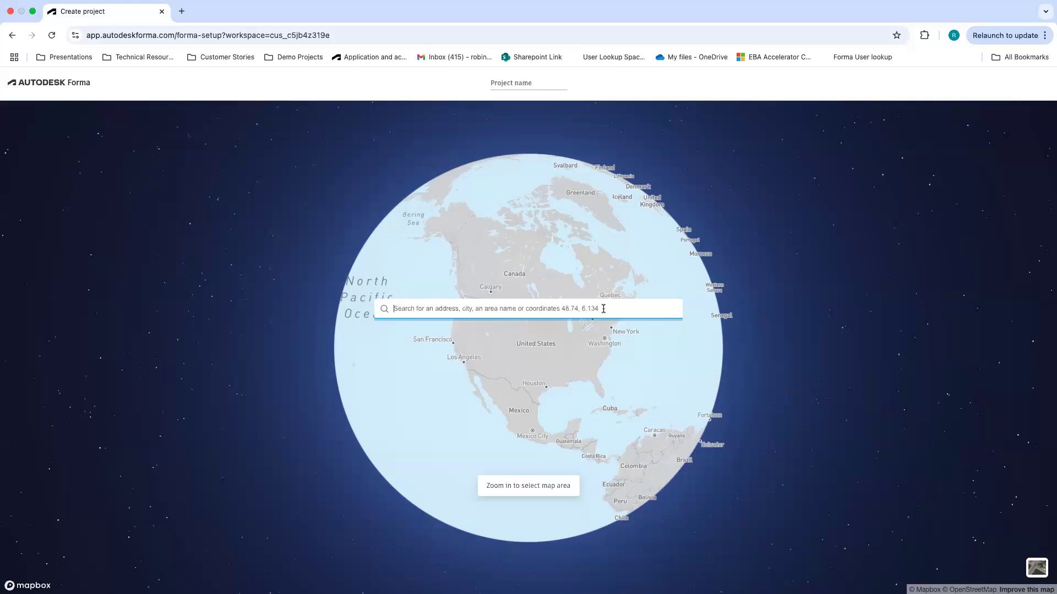
left_click(534, 83)
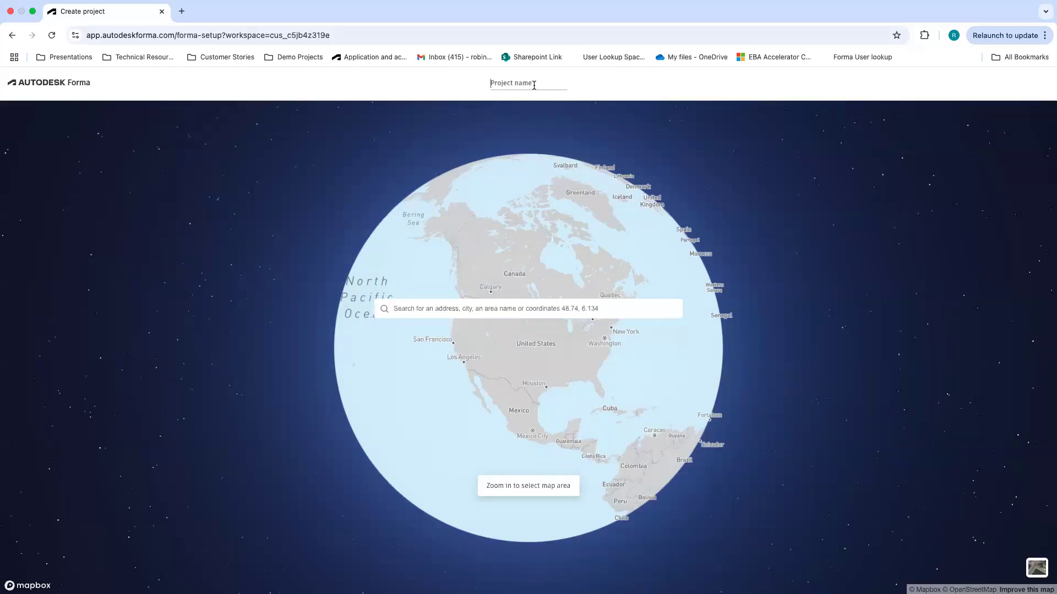
type("Intro o to Forma Webinar")
Search for the project site's street address in San Francisco and choose the exact match as the location.
left_click(489, 314)
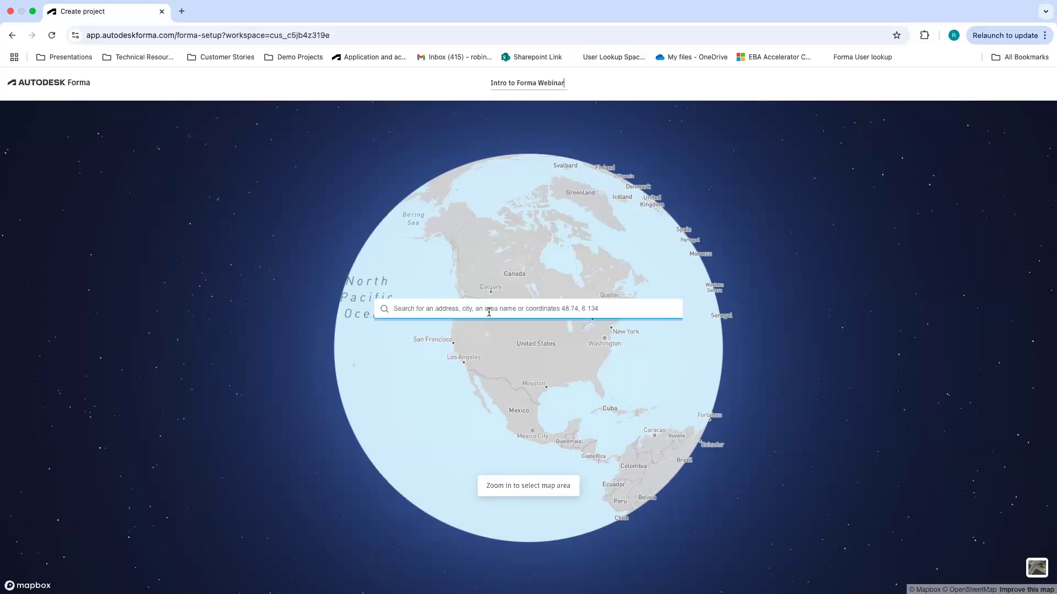
type("1 market")
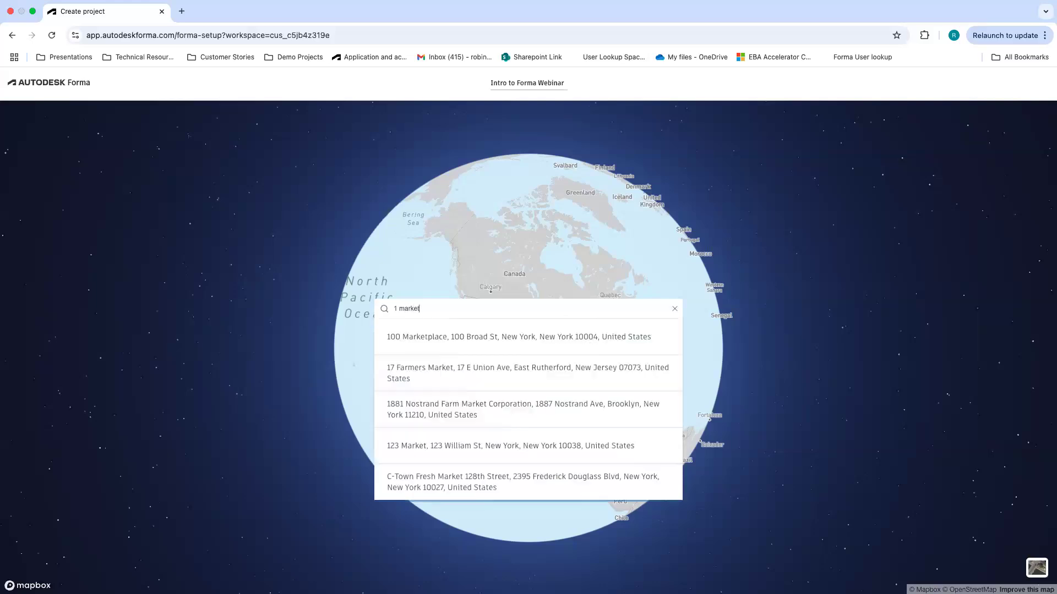
type(" st, san ")
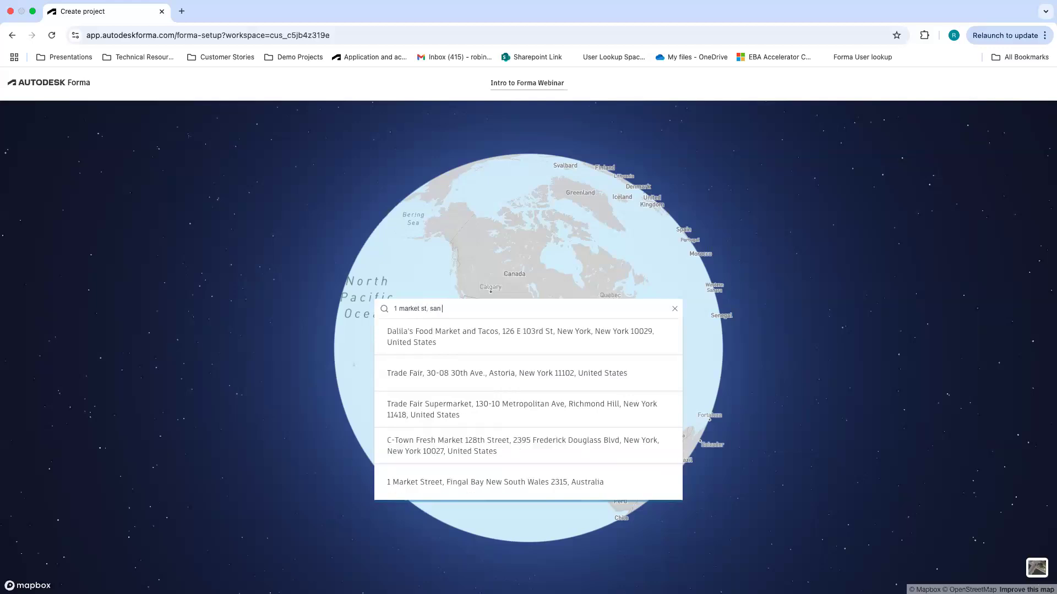
type("francisco")
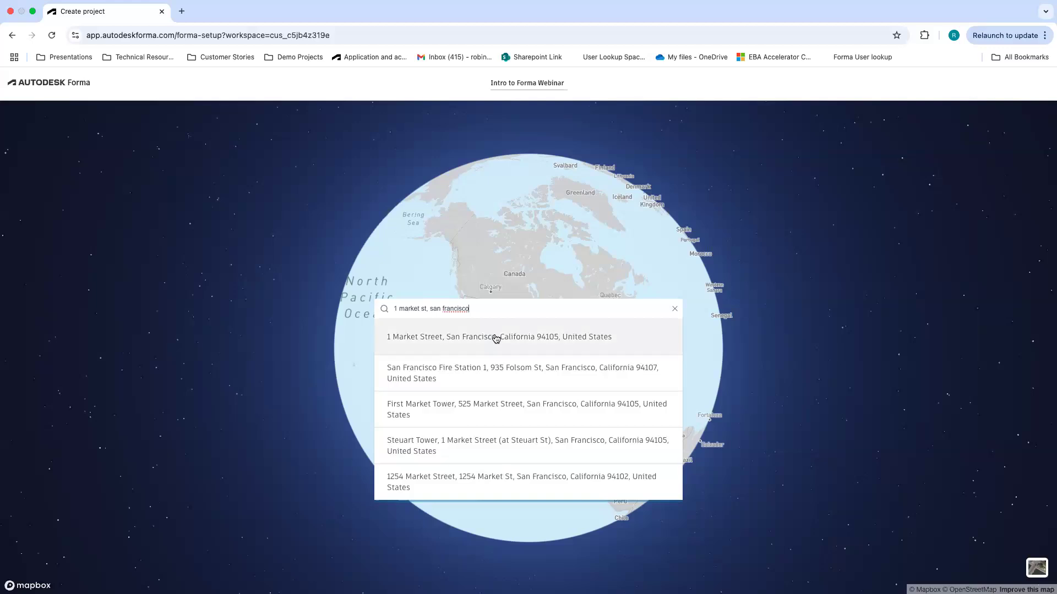
left_click(495, 334)
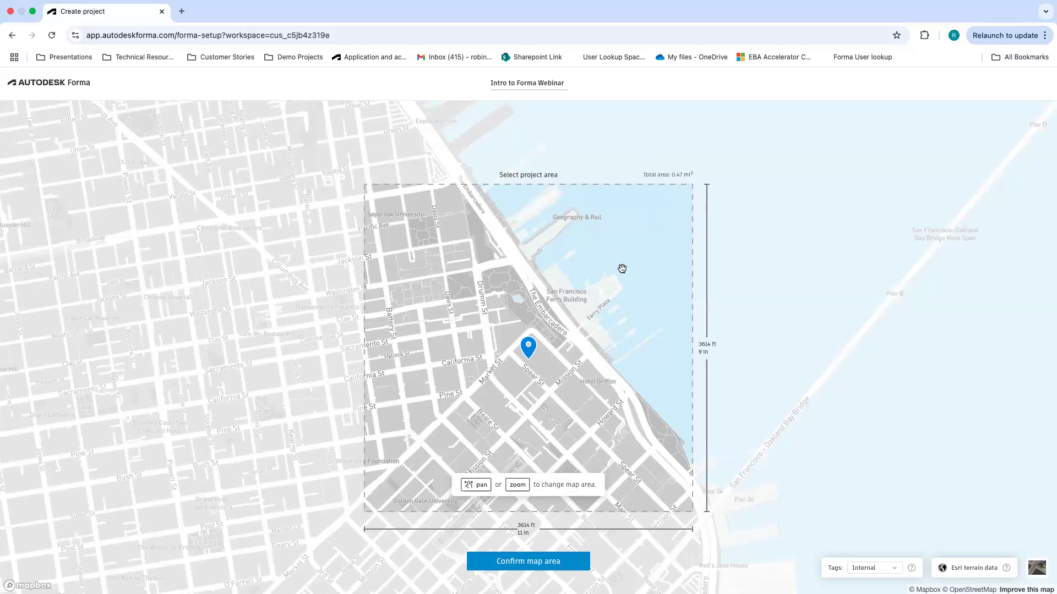
Frame a project area about 3412 ft square around the site marker, including the Ferry Building waterfront, and confirm it.
scroll(600, 314, "down", 3)
scroll(600, 315, "down", 3)
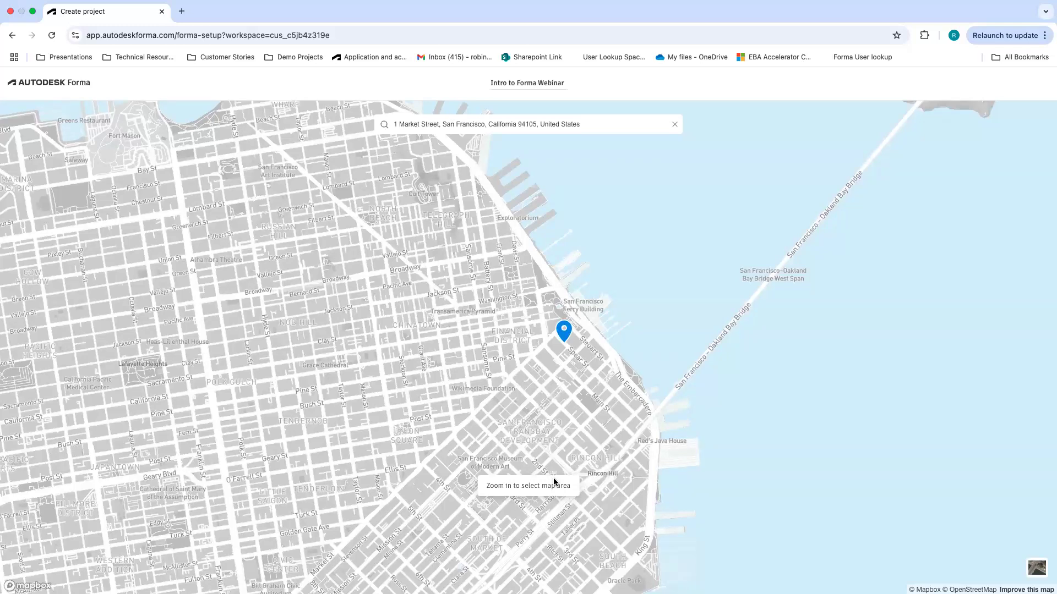
scroll(612, 391, "up", 3)
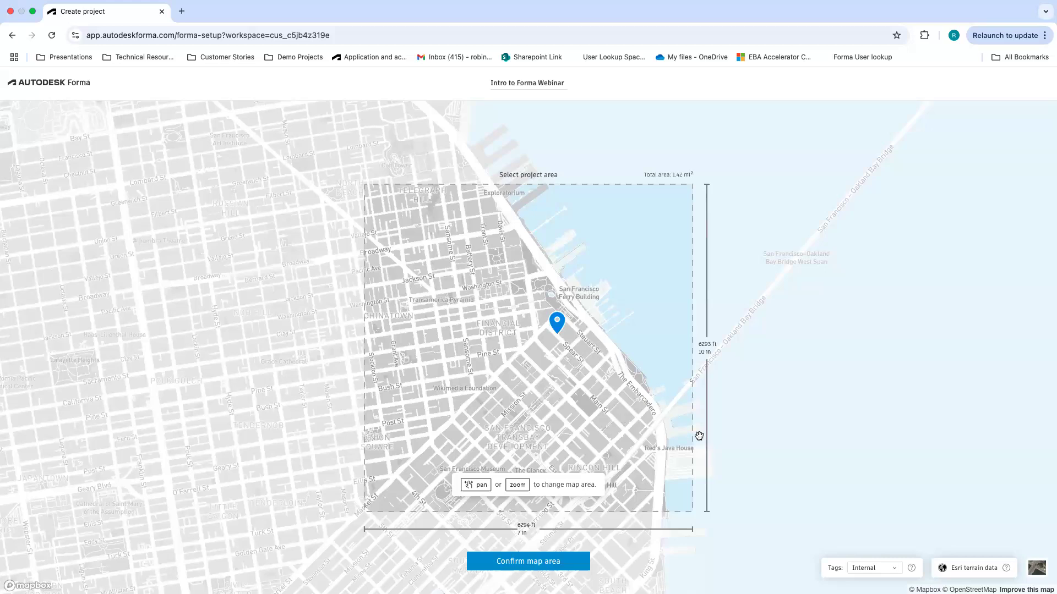
scroll(583, 333, "up", 2)
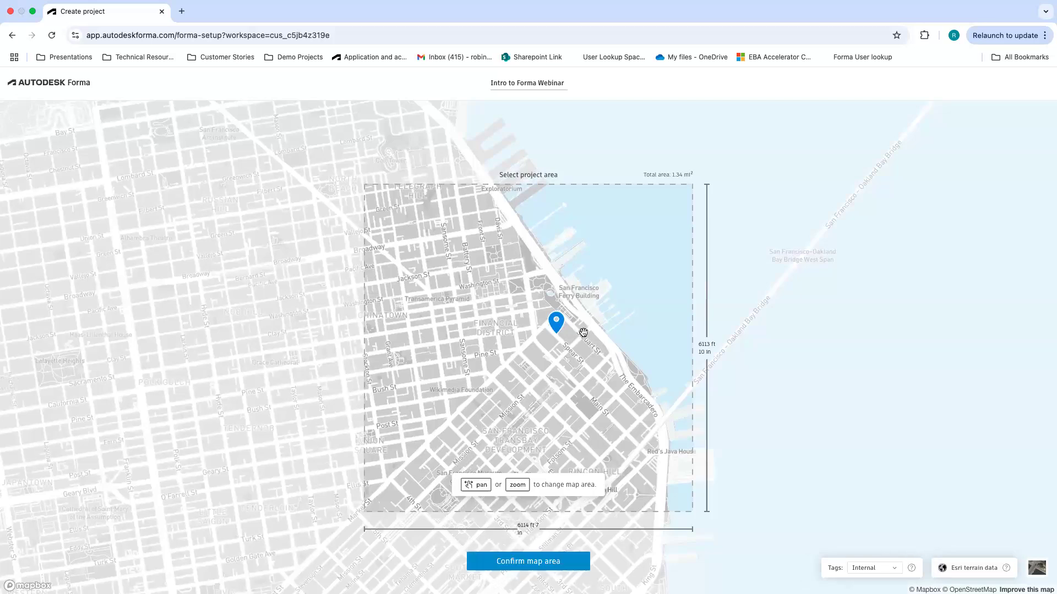
scroll(581, 333, "up", 2)
scroll(582, 335, "up", 10)
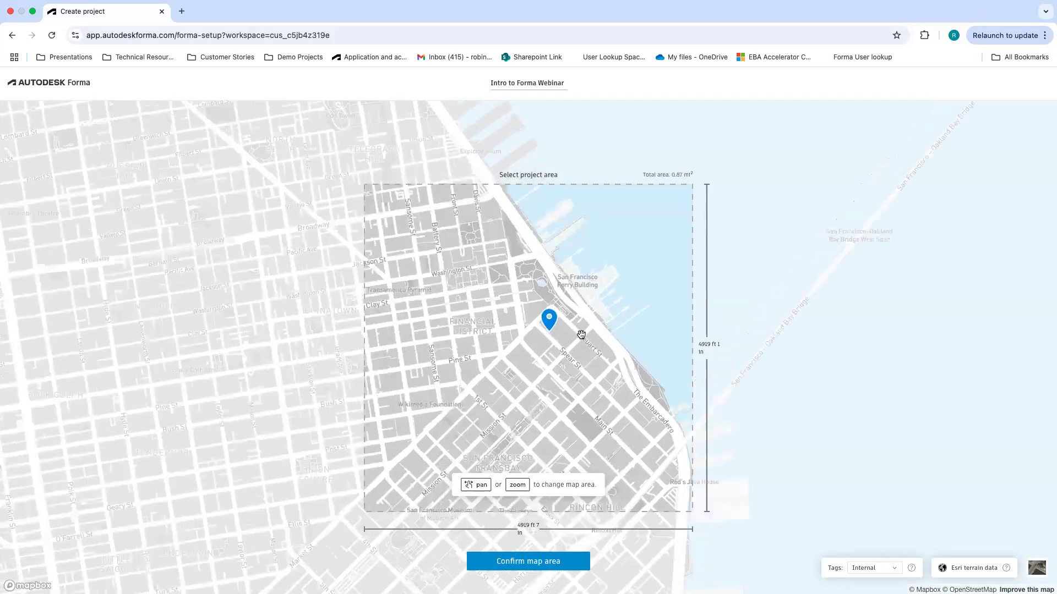
left_click_drag(585, 340, 547, 370)
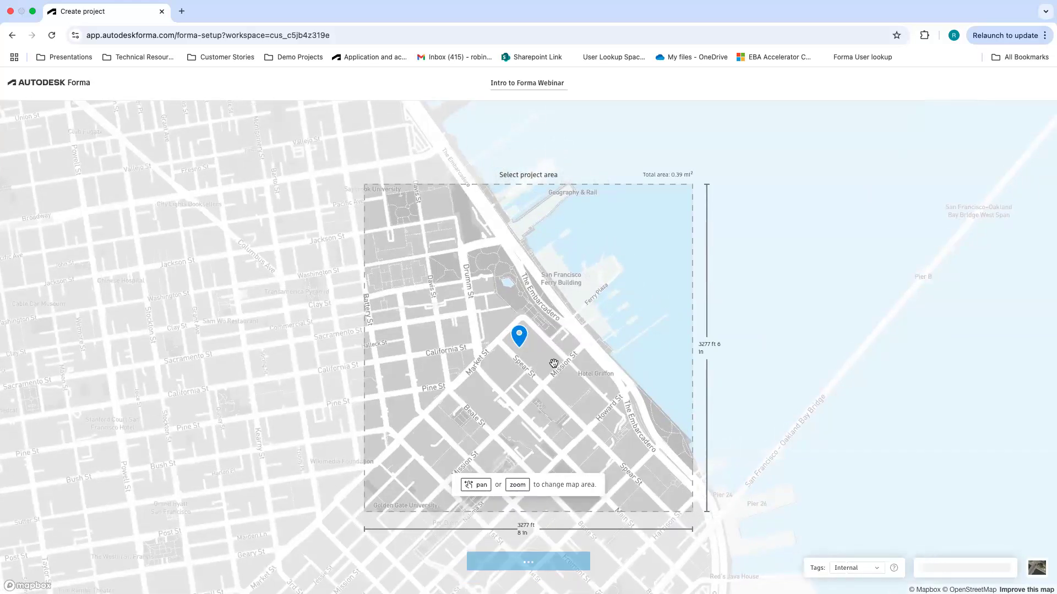
scroll(580, 391, "up", 2)
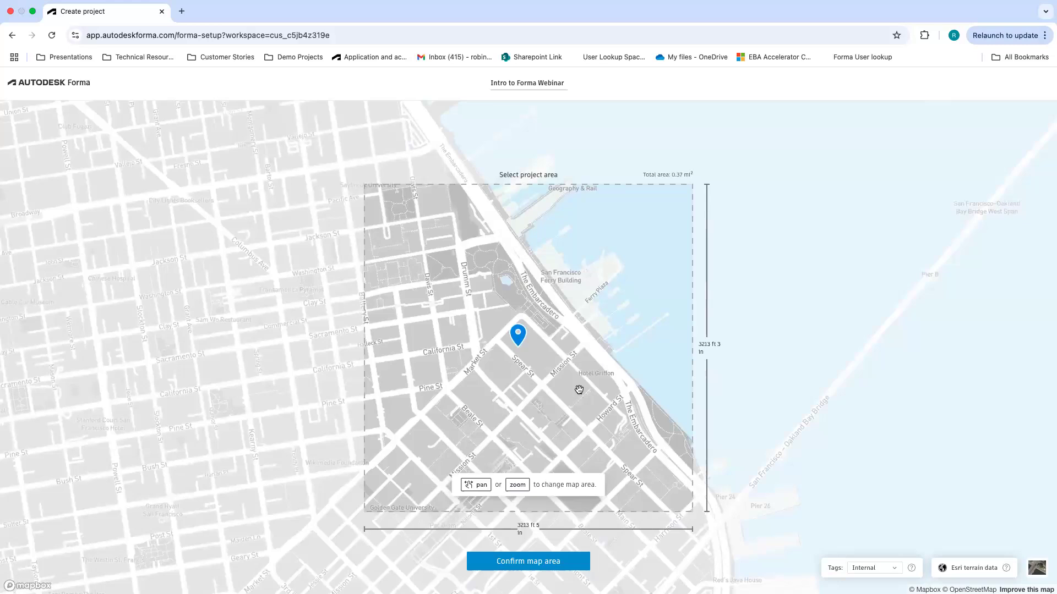
scroll(603, 349, "down", 2)
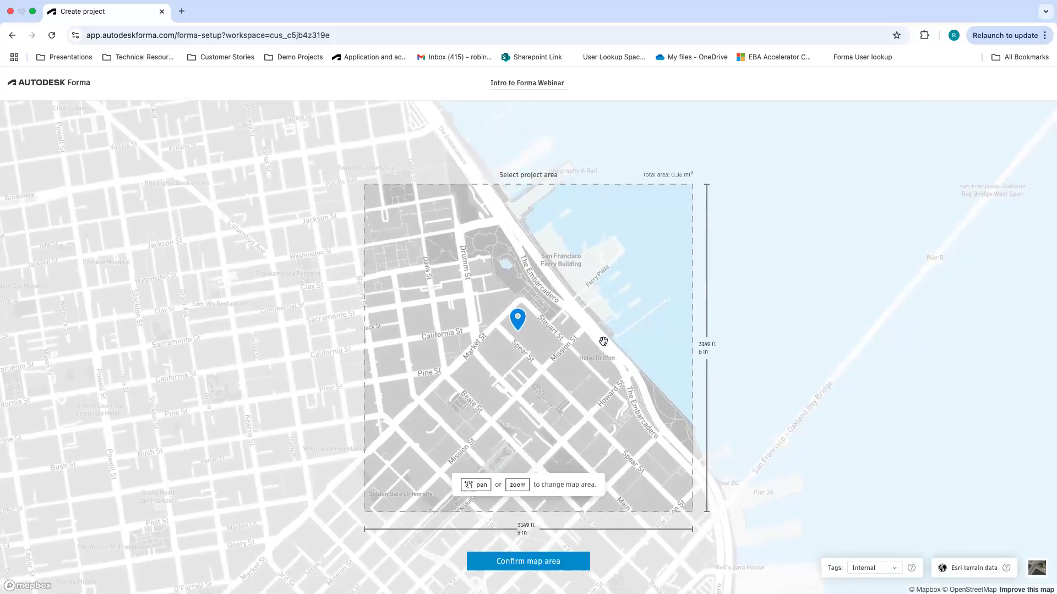
scroll(603, 344, "down", 1)
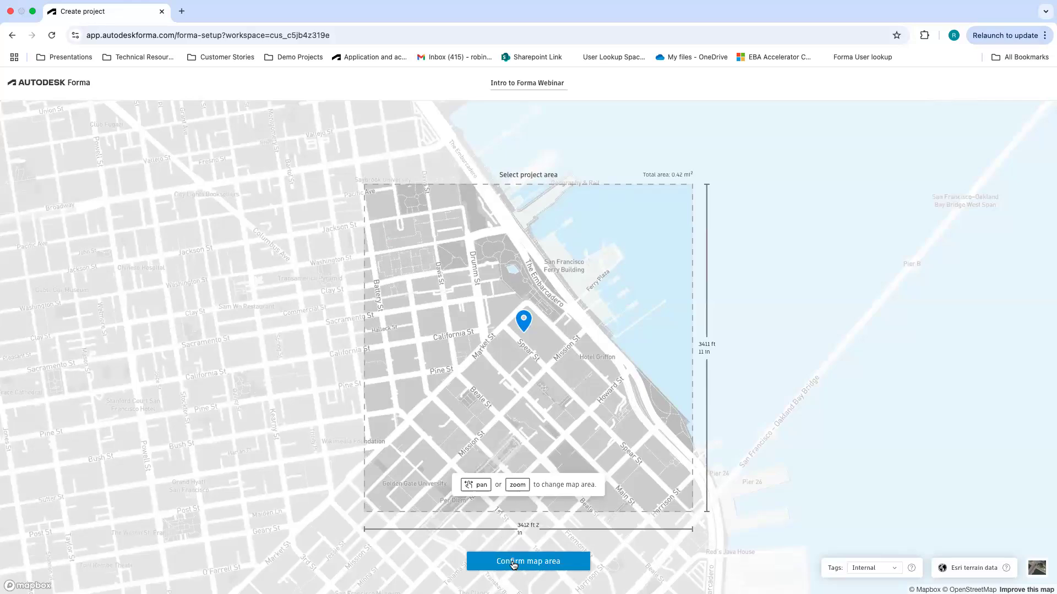
left_click(513, 562)
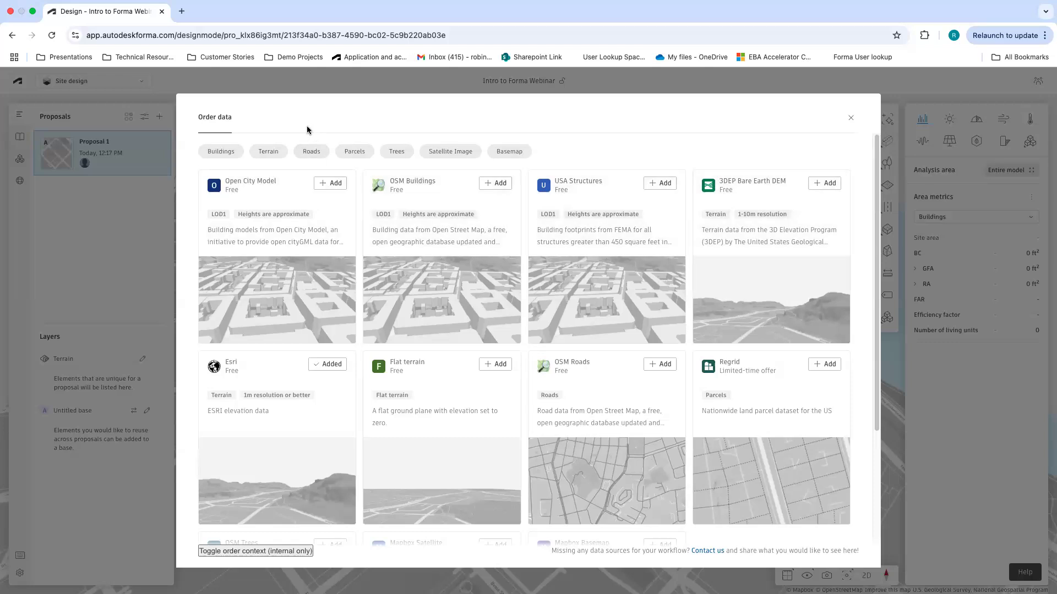
Order the free OSM Buildings dataset for the whole project area.
left_click(222, 154)
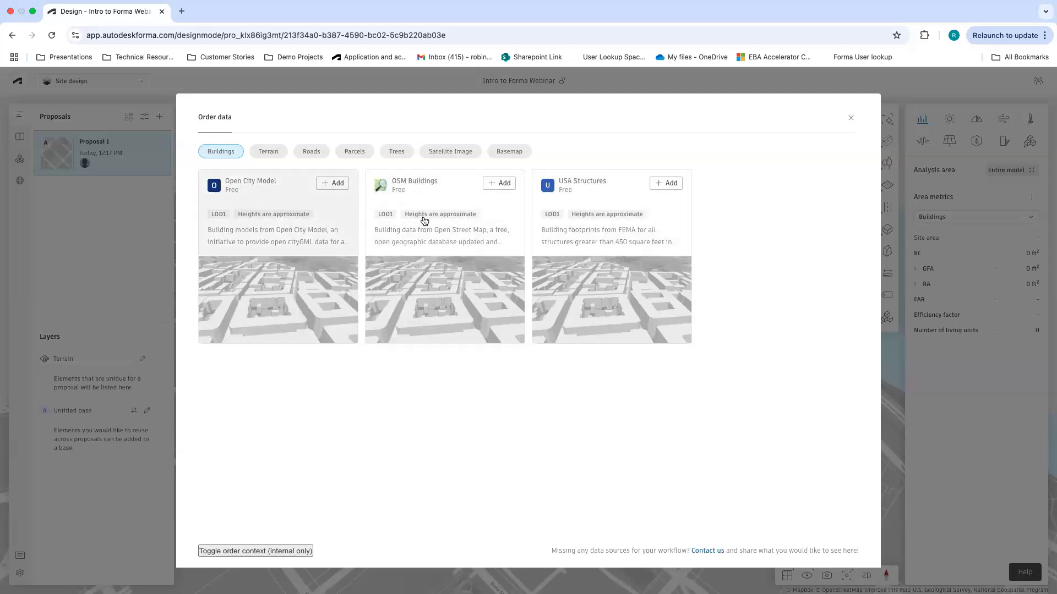
left_click(502, 183)
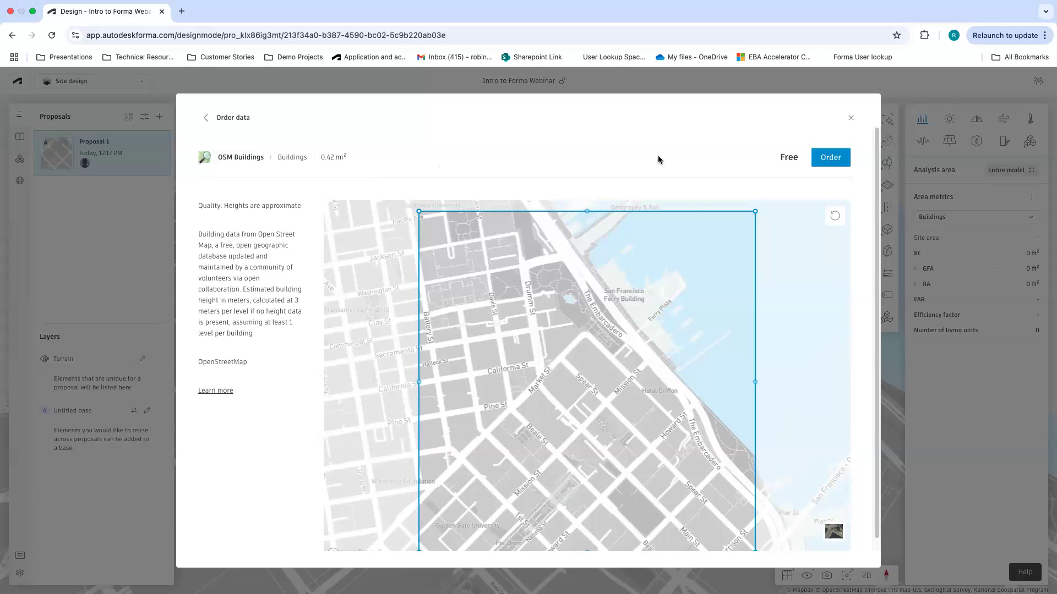
left_click(831, 160)
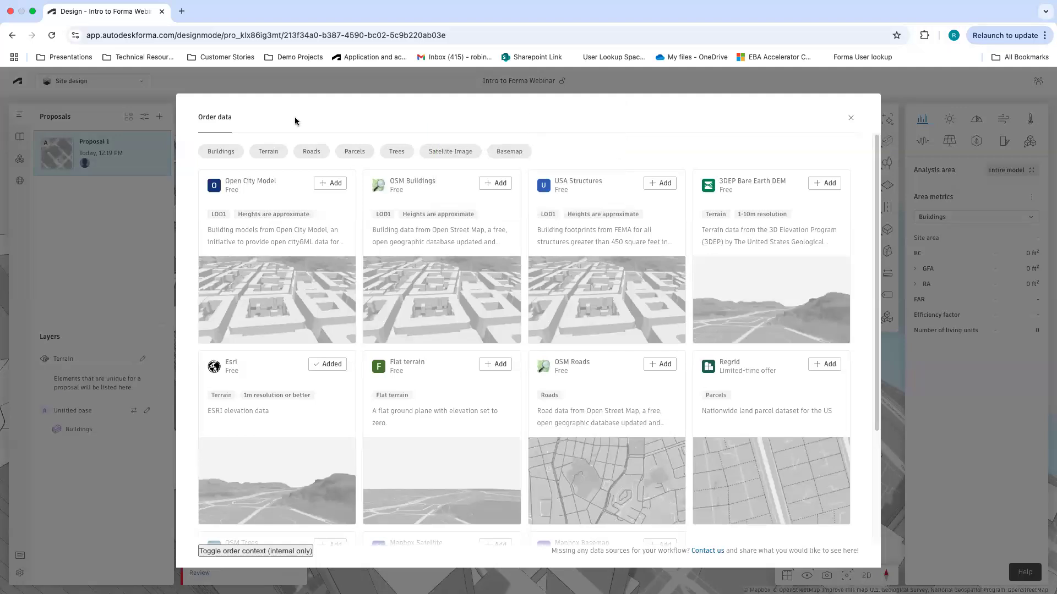
Order the free OSM Roads dataset for the whole project area.
left_click(310, 154)
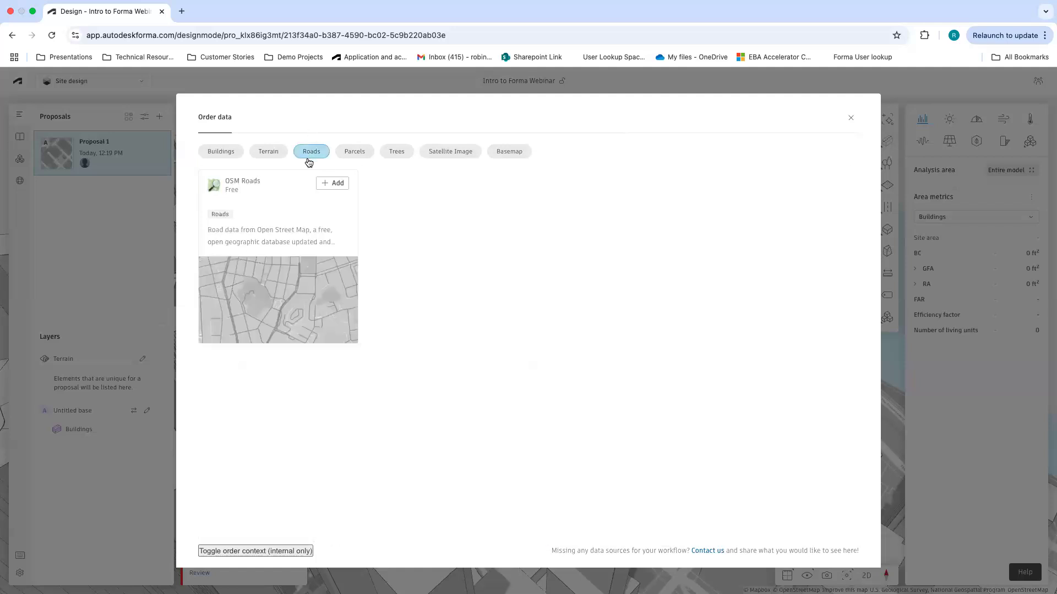
left_click(326, 185)
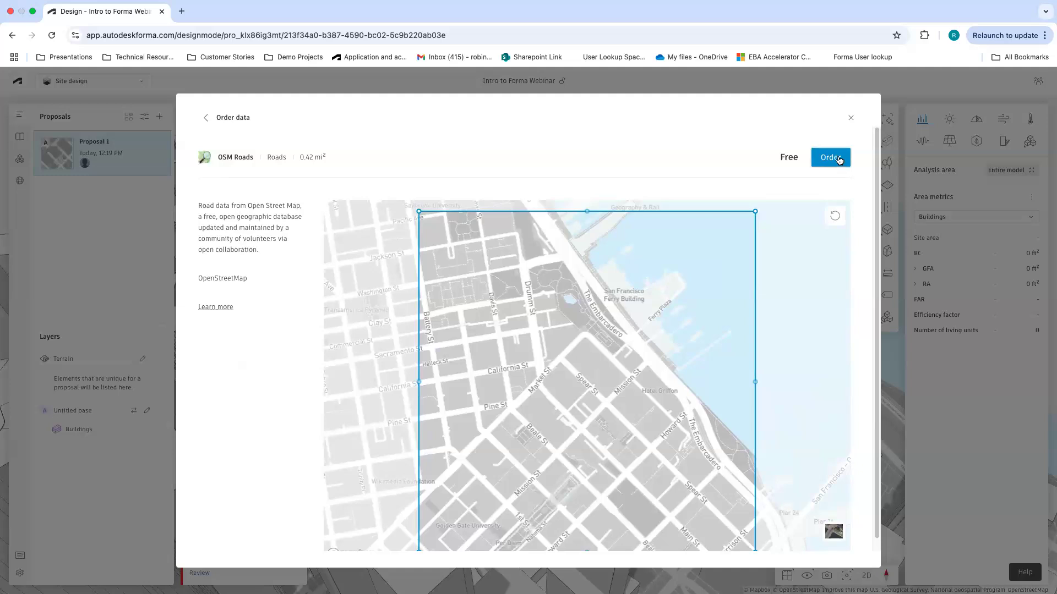
left_click(830, 158)
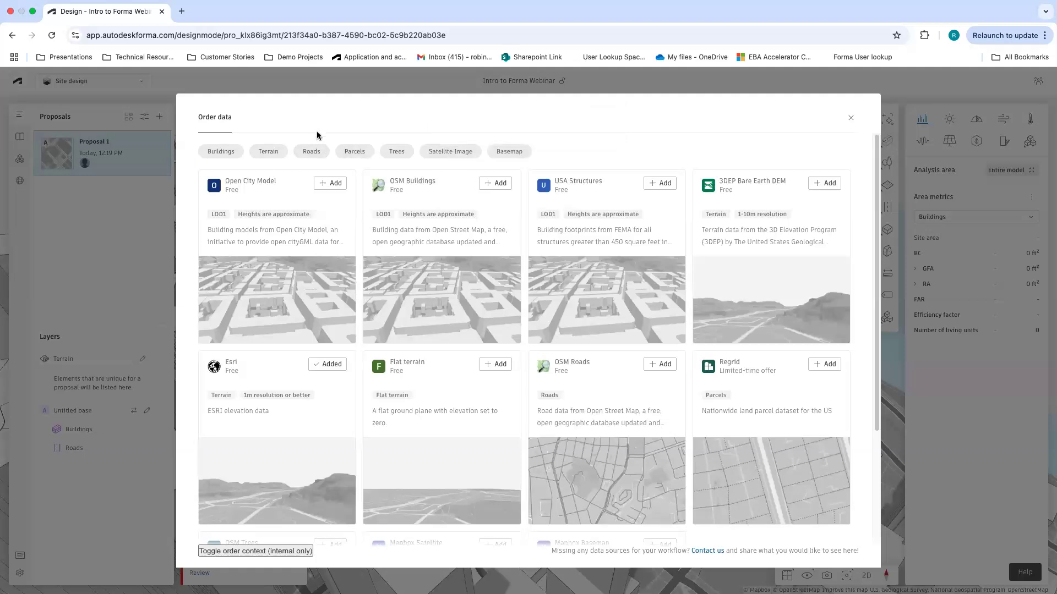
Order Regrid parcel data for a 0.06 mi² area shifted slightly southeast over the blocks around Spear and Mission Streets.
left_click(365, 157)
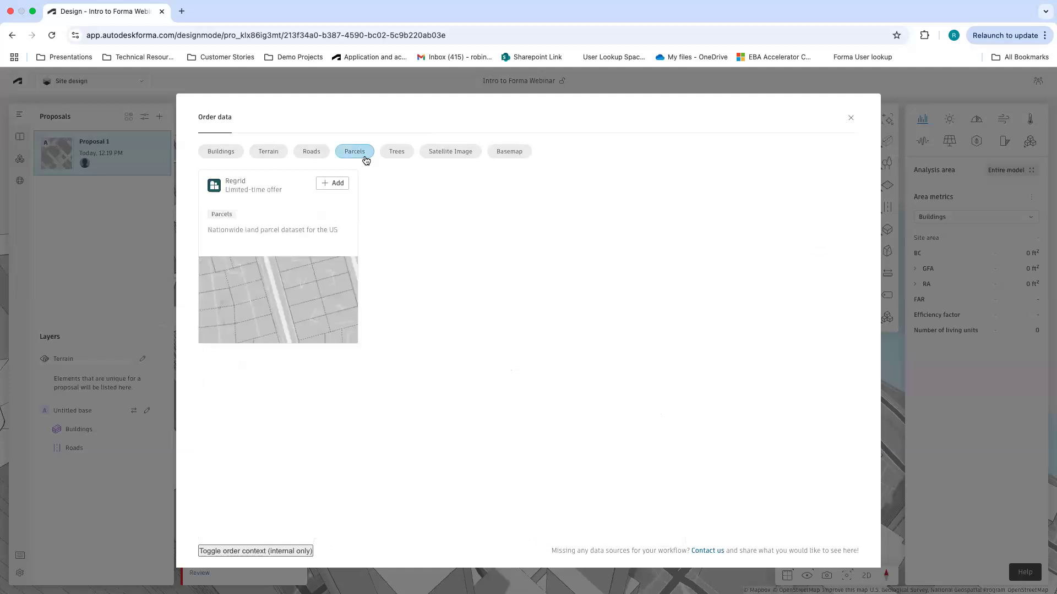
left_click(262, 195)
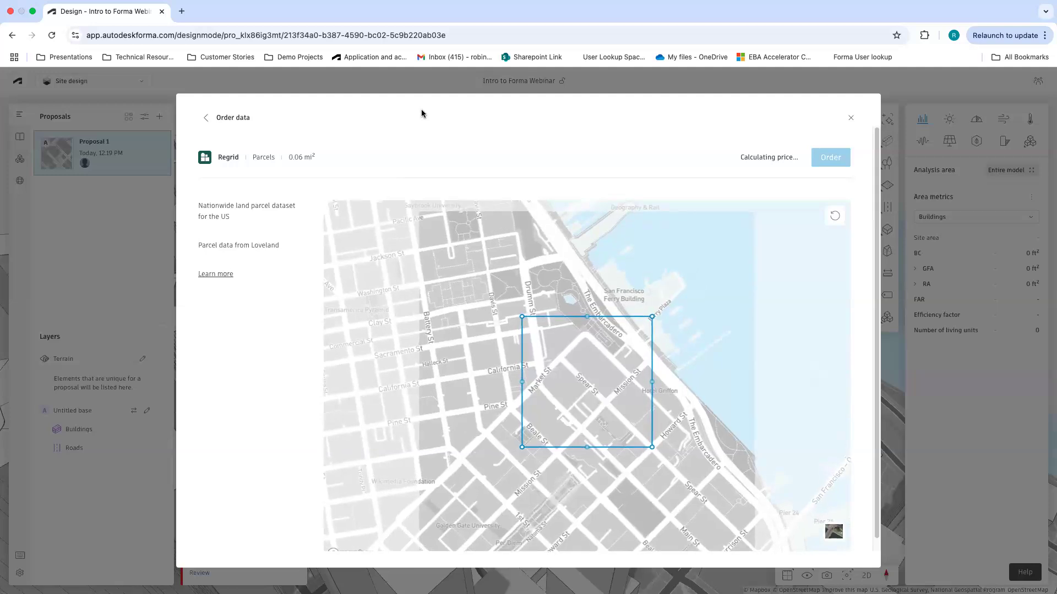
left_click_drag(617, 354, 647, 363)
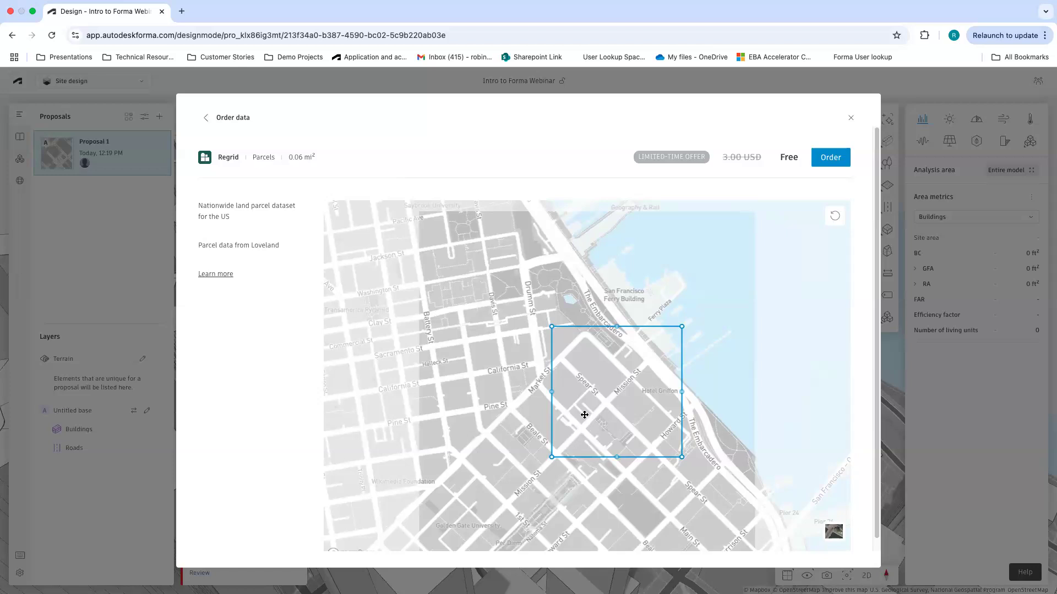
left_click(831, 157)
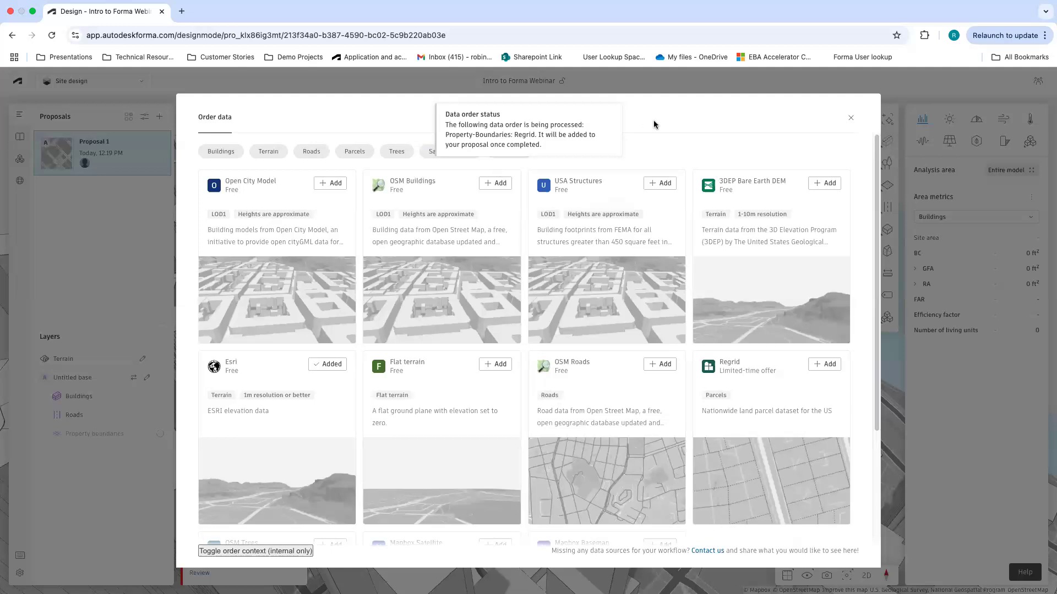
Order the free OSM Trees vegetation dataset and return to the data source overview.
left_click(395, 152)
left_click(331, 183)
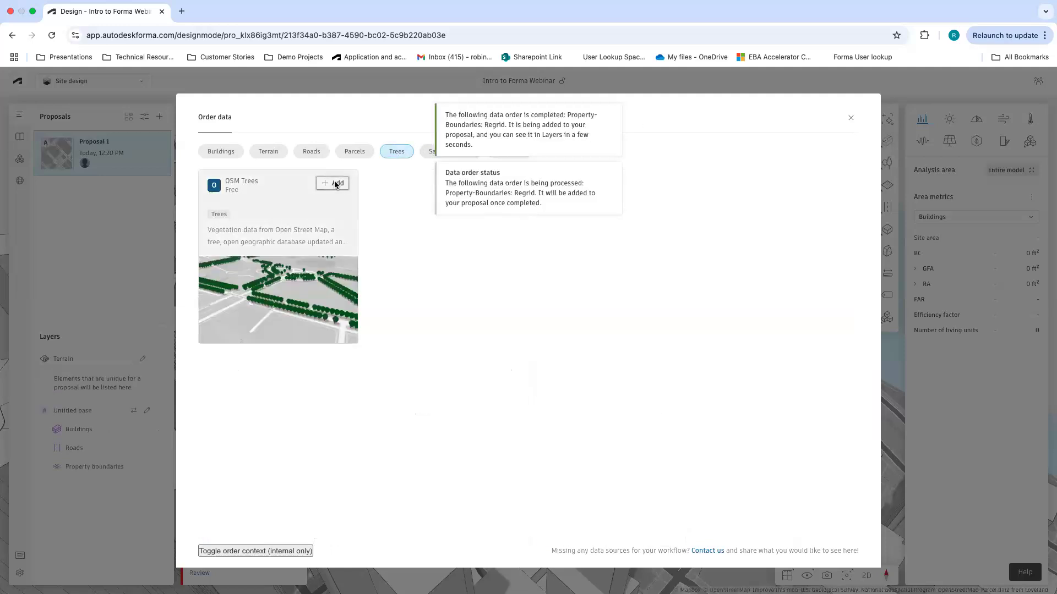
left_click(837, 159)
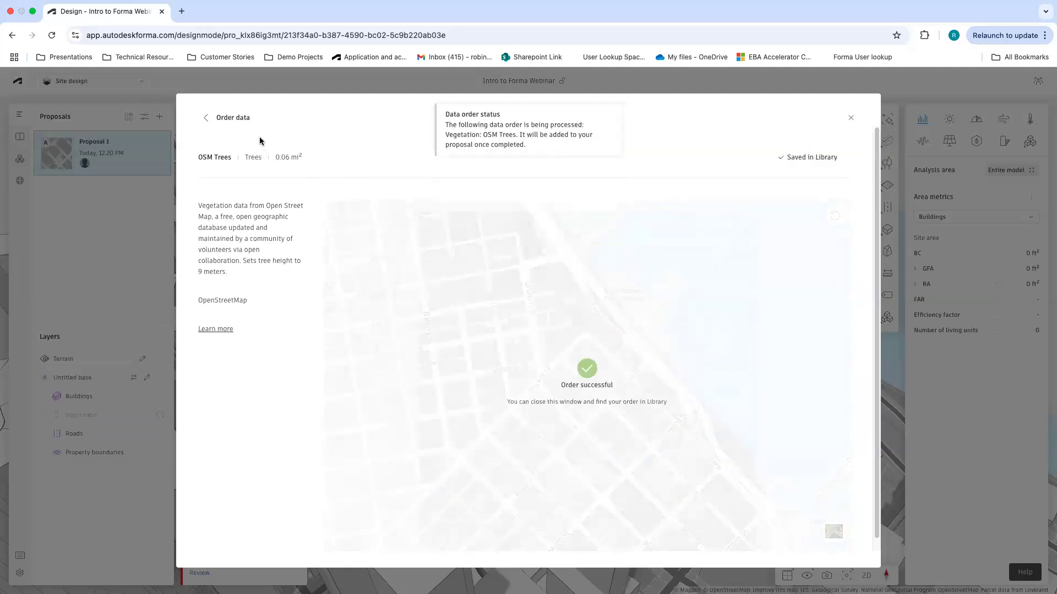
left_click(234, 118)
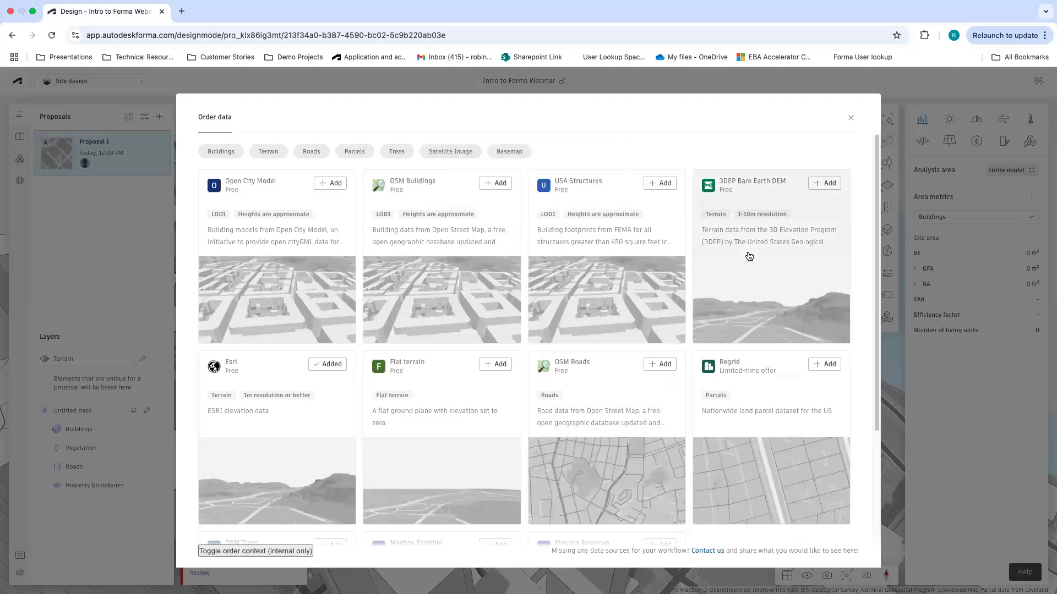
Look through the remaining data sources and close the data order window.
scroll(748, 258, "down", 1)
scroll(748, 257, "up", 1)
scroll(747, 255, "down", 5)
scroll(748, 255, "up", 5)
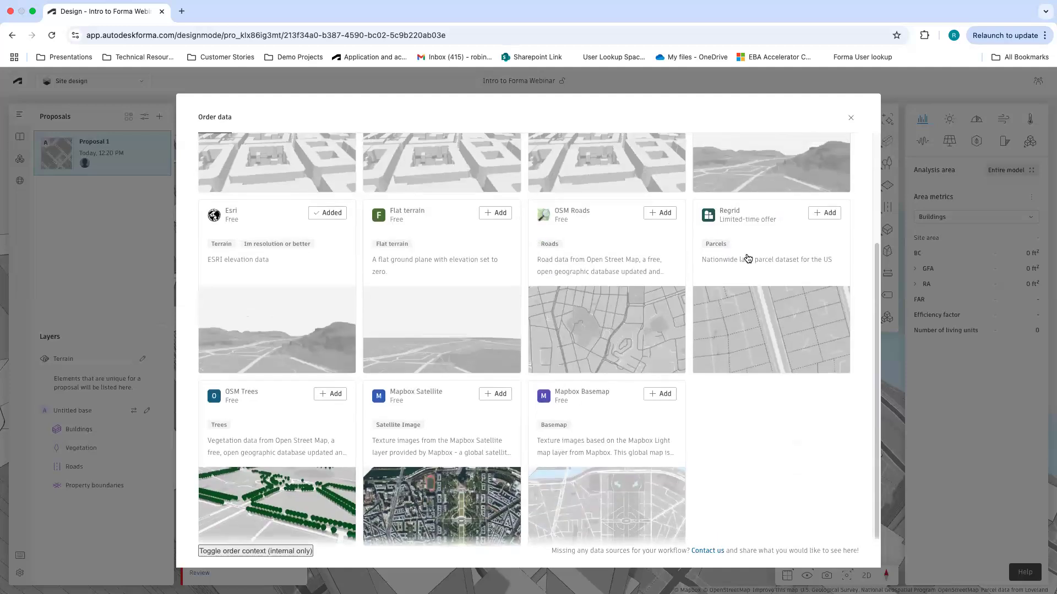
left_click(851, 119)
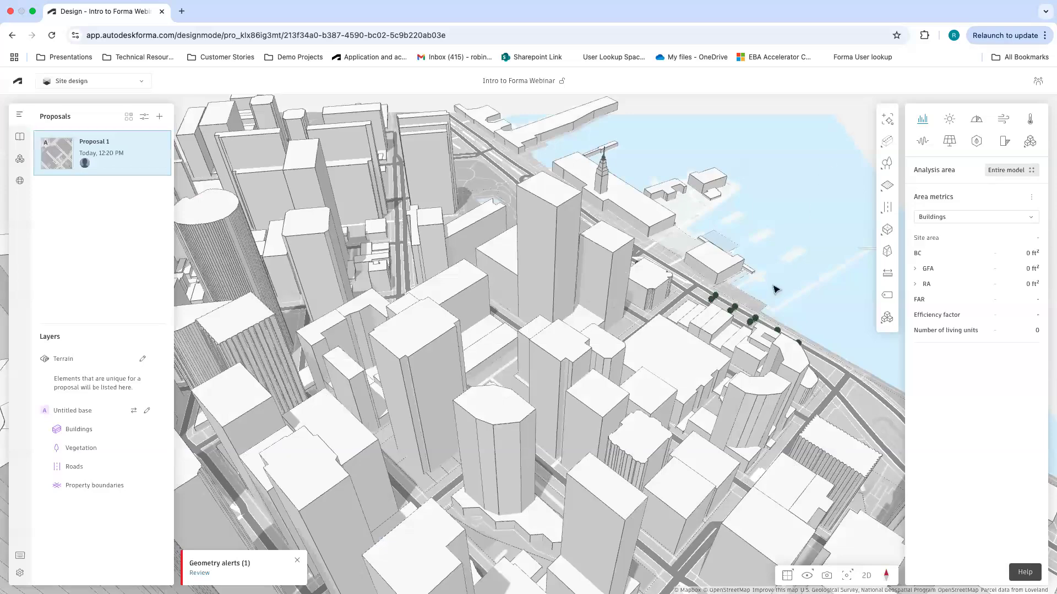
Inspect the imported buildings, trees and roads along the waterfront around the Ferry Building in 3D.
left_click_drag(761, 292, 547, 259)
scroll(547, 259, "up", 3)
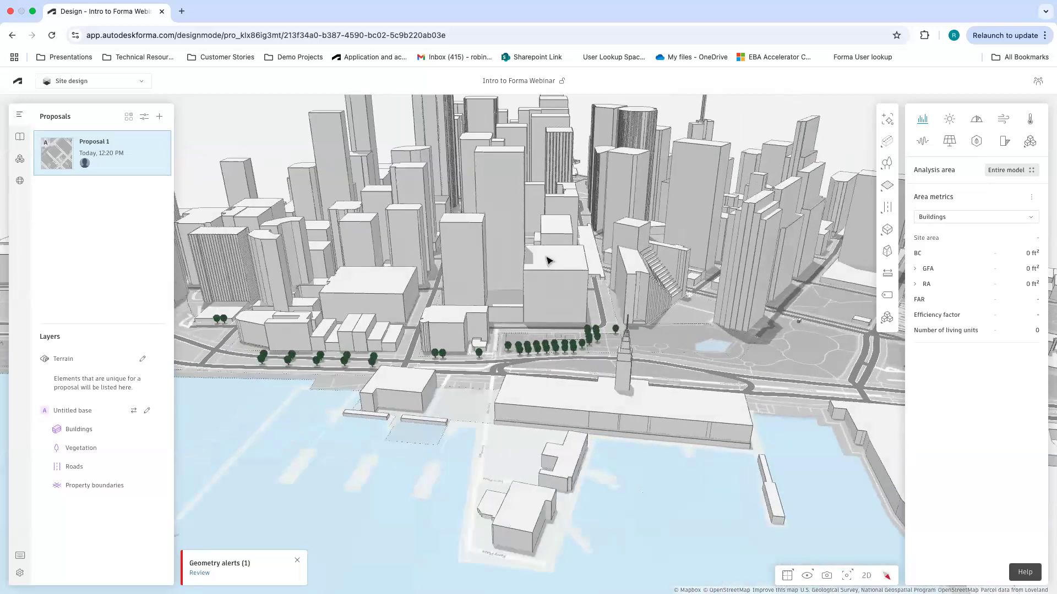
scroll(708, 327, "down", 1)
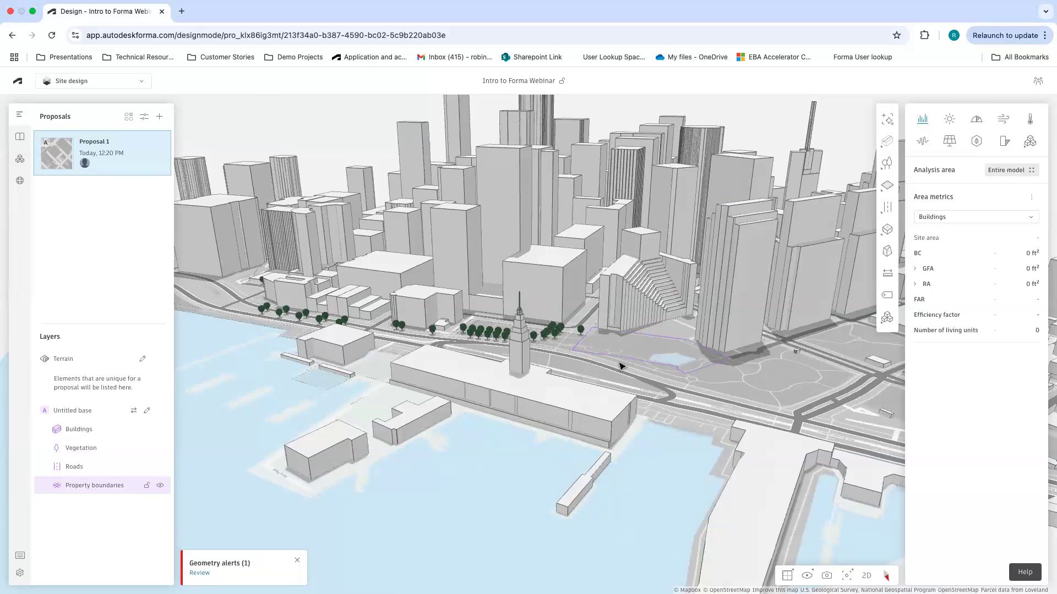
scroll(620, 364, "up", 2)
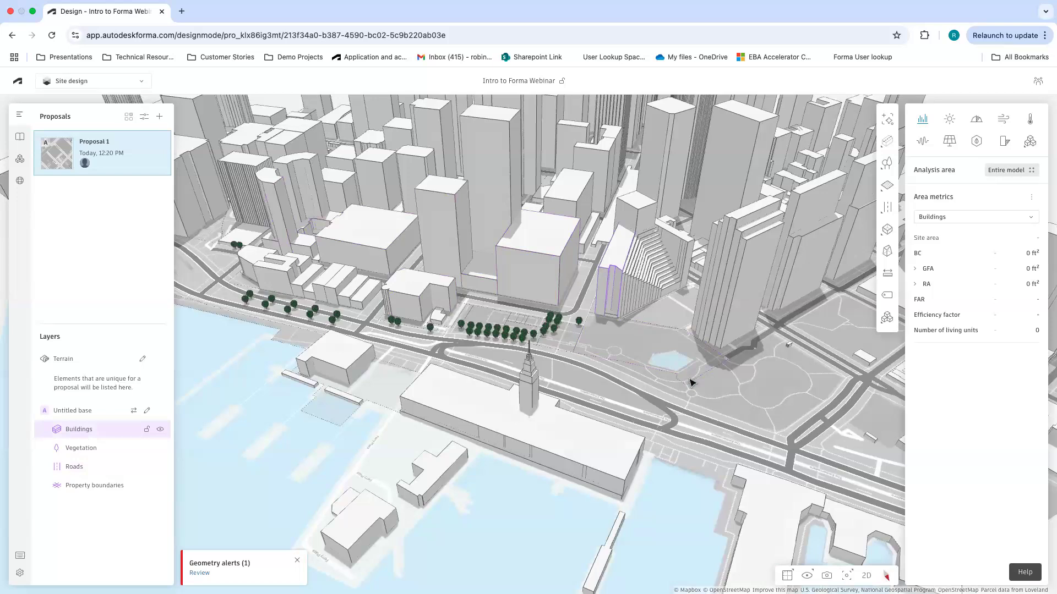
Examine the proposal's management options, including those for Revit, and close them without making changes.
scroll(691, 350, "down", 1)
right_click_drag(689, 348, 694, 366)
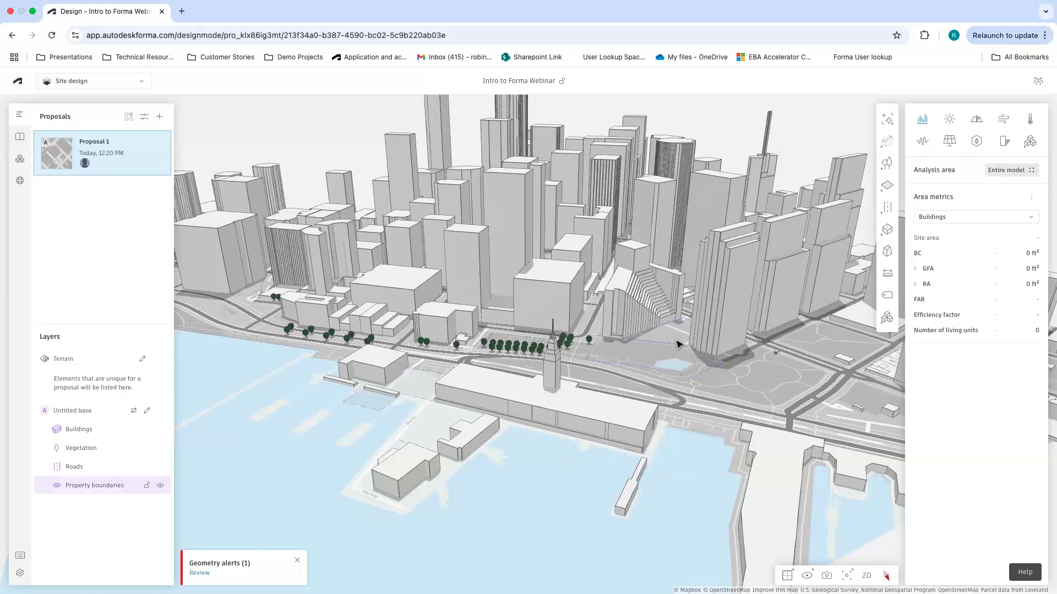
right_click_drag(700, 329, 681, 371)
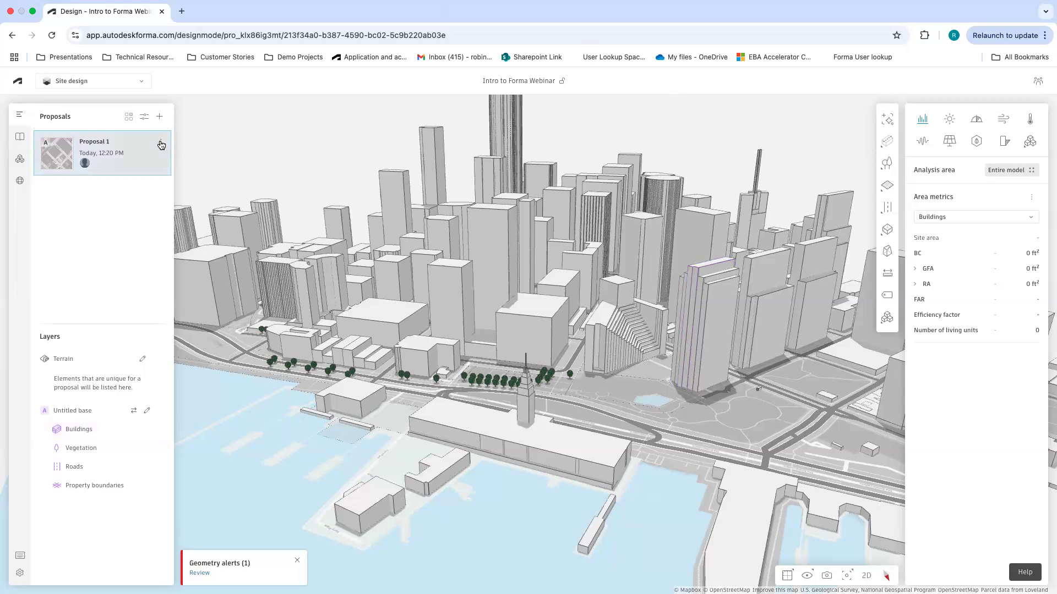
left_click(161, 144)
left_click(108, 212)
left_click(161, 145)
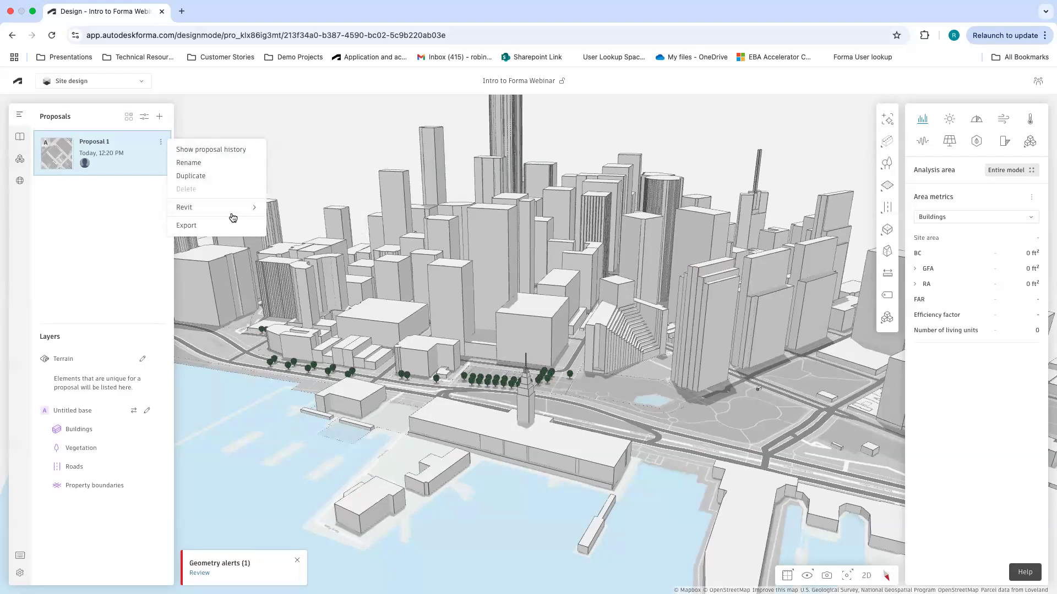
mouse_move(250, 207)
left_click(89, 253)
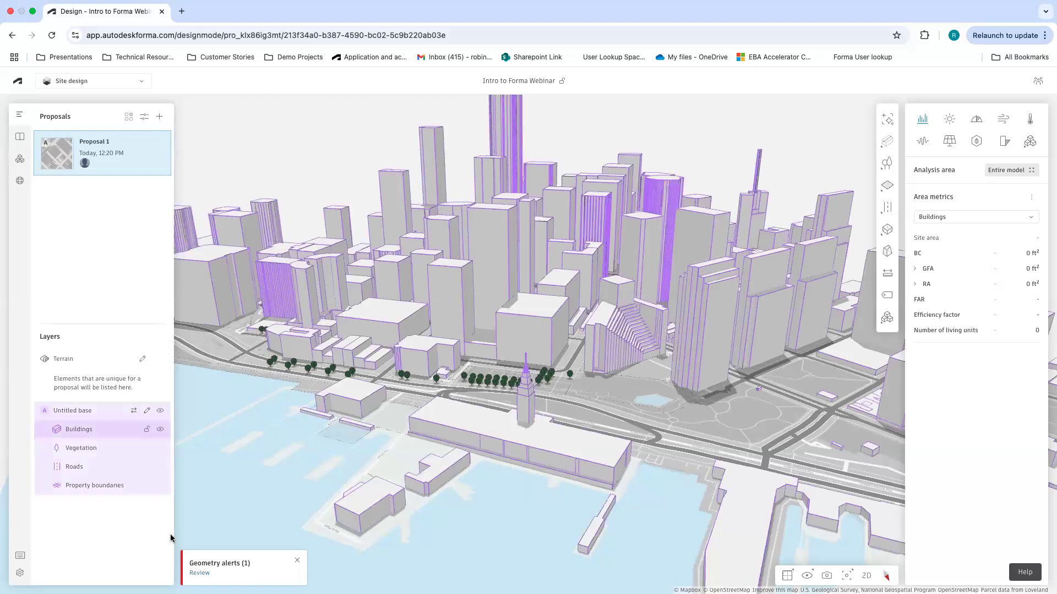
Review the geometry alerts and remove the duplicated geometries.
left_click(200, 573)
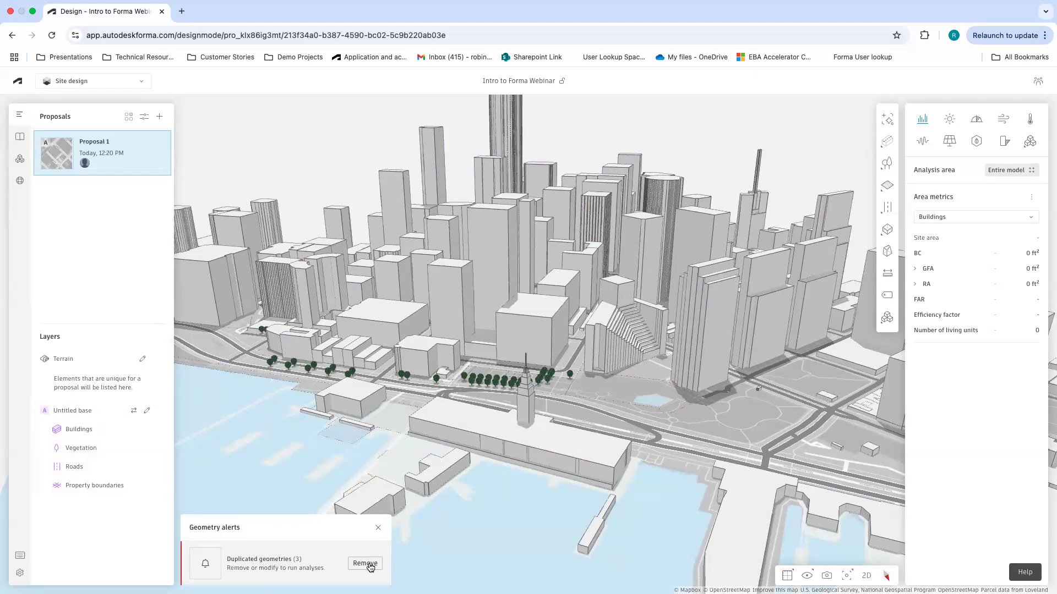
left_click(366, 564)
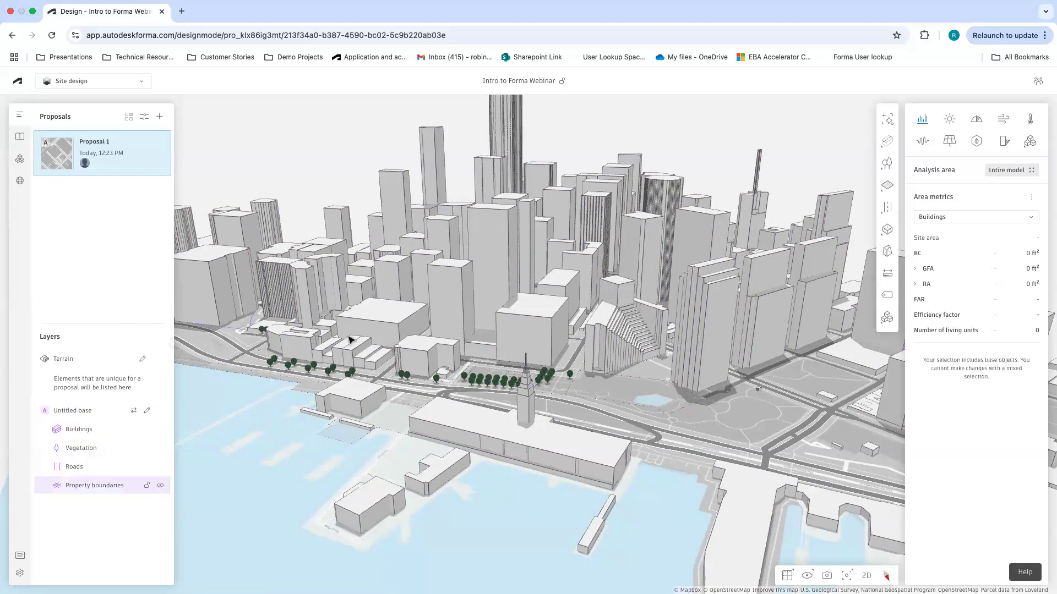
Enter editing of the untitled base and delete all buildings on the block behind the tree-lined plaza near the Ferry Building.
scroll(421, 314, "up", 3)
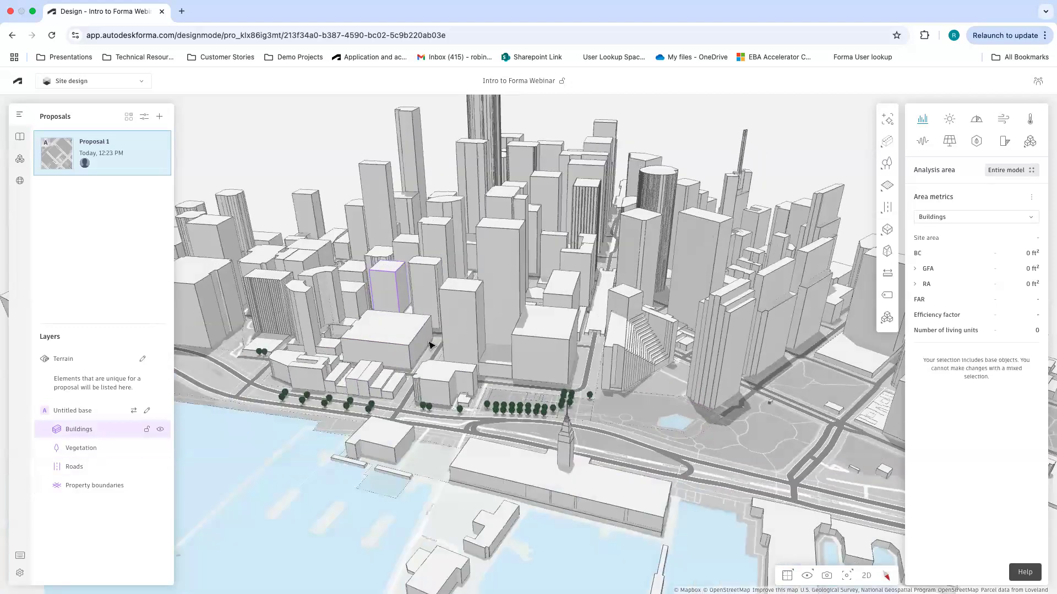
scroll(429, 345, "up", 3)
scroll(429, 345, "up", 1)
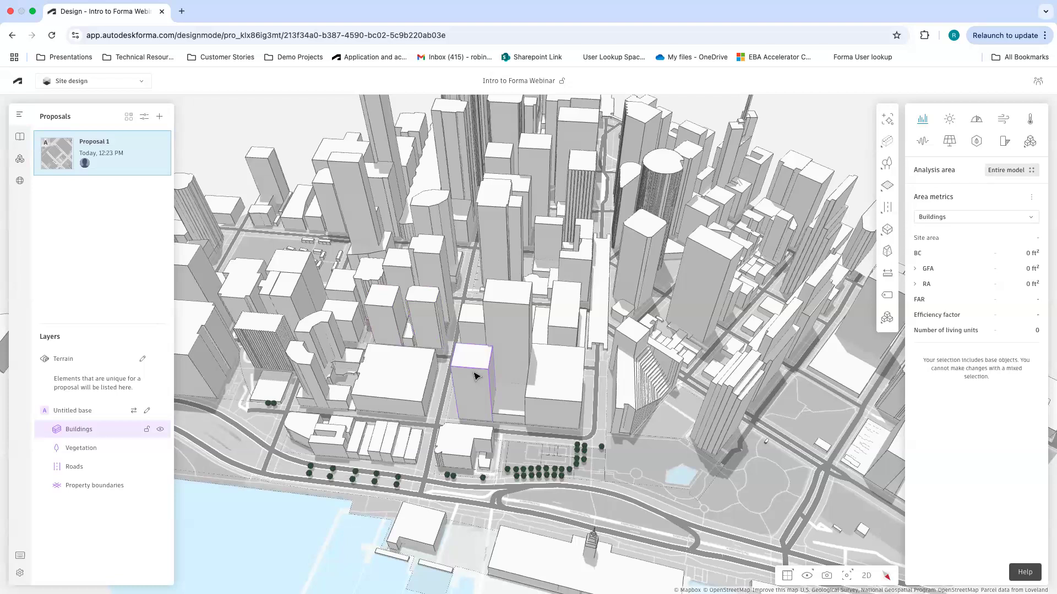
left_click_drag(477, 374, 593, 341)
mouse_move(541, 319)
left_mouse_down()
mouse_move(537, 330)
mouse_move(527, 314)
left_mouse_up()
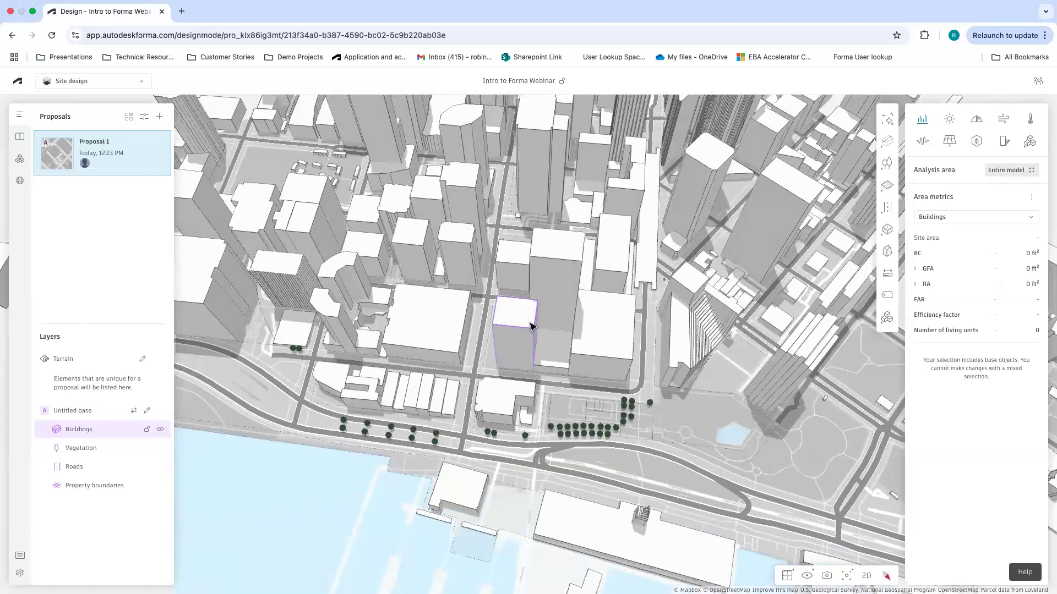
scroll(527, 315, "up", 4)
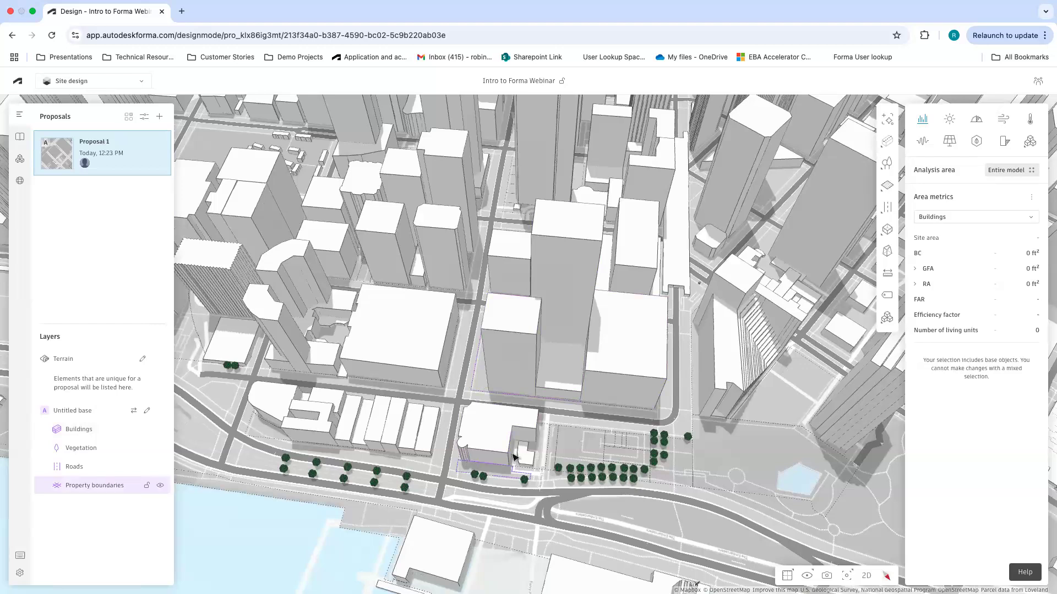
double_click(513, 319)
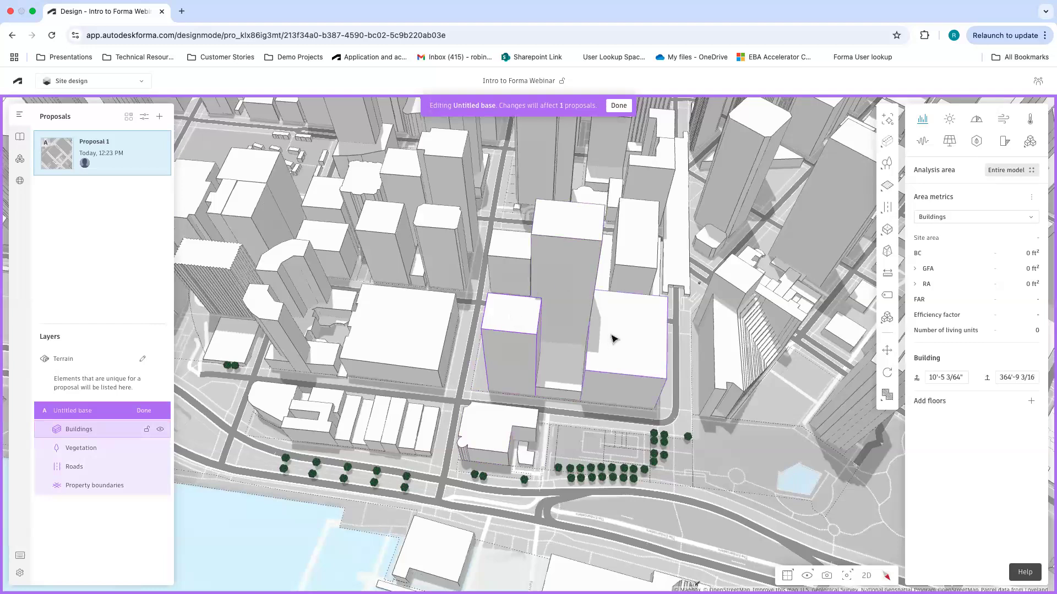
scroll(604, 313, "up", 2)
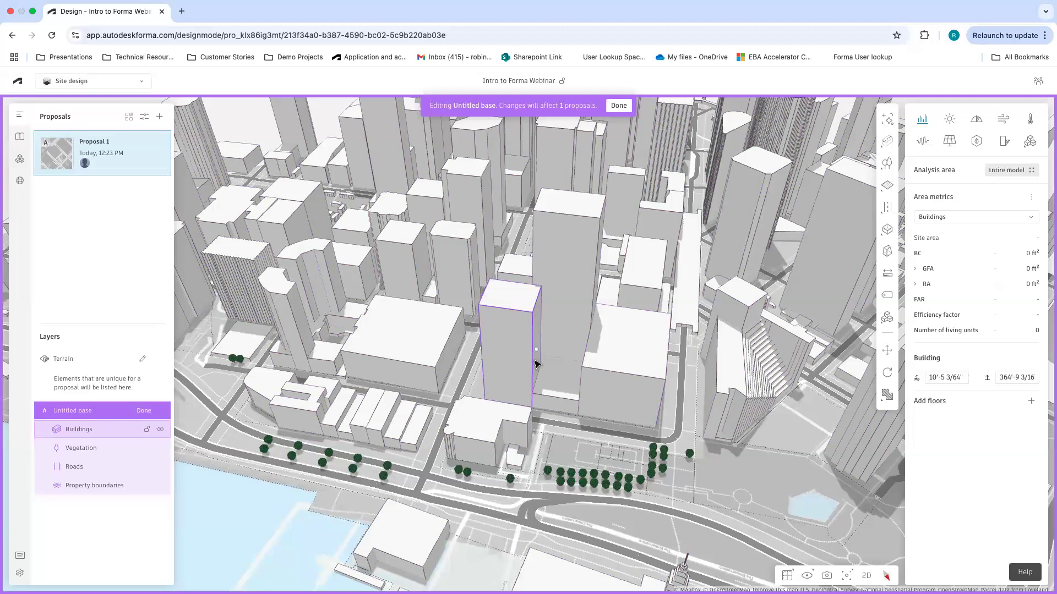
key("Delete")
left_click(547, 302)
key("Delete")
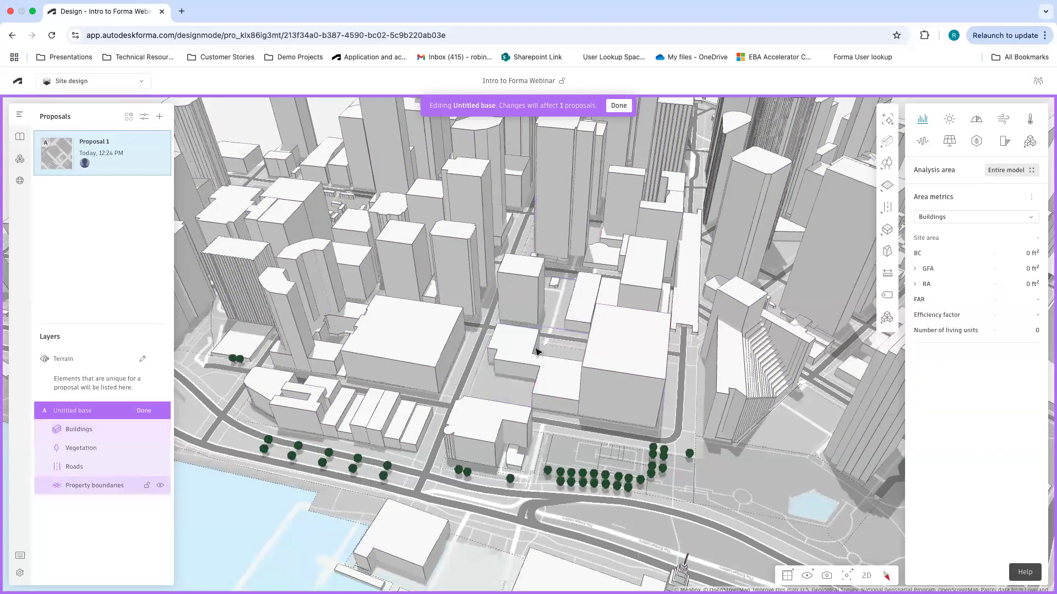
left_click(530, 358)
key("Delete")
left_click(609, 370)
key("Delete")
Merge the two adjoining property boundaries on the cleared block into one parcel with Union.
scroll(553, 401, "up", 3)
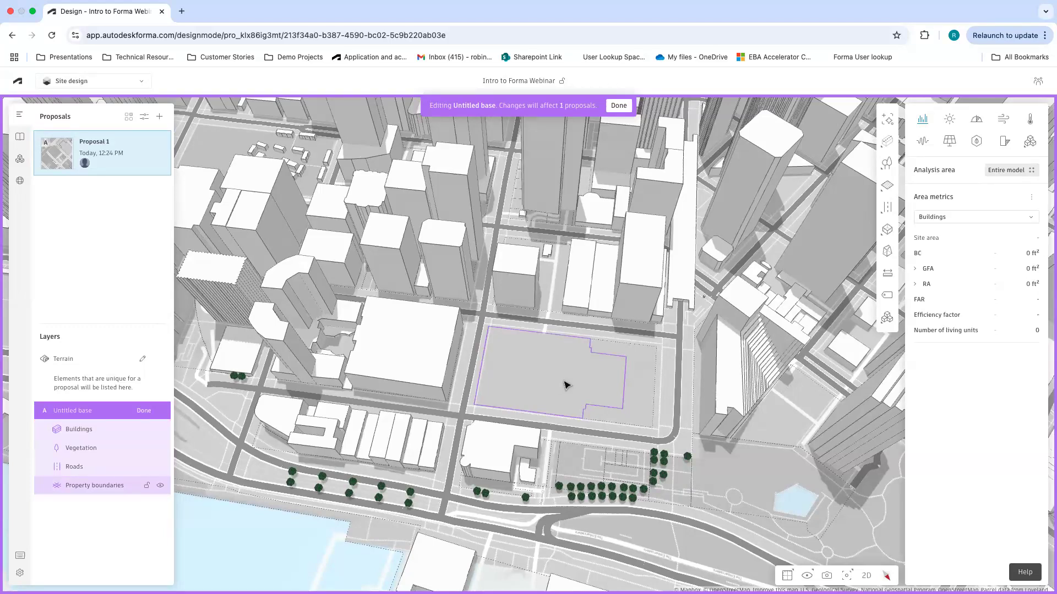
left_click(628, 385)
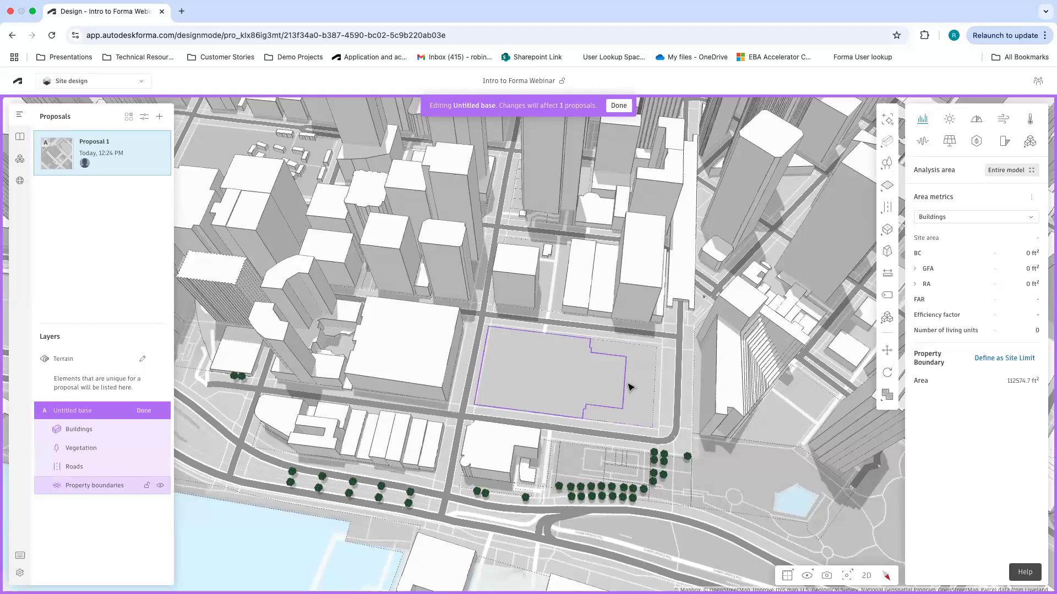
left_click(607, 390)
left_click(638, 404, "shift")
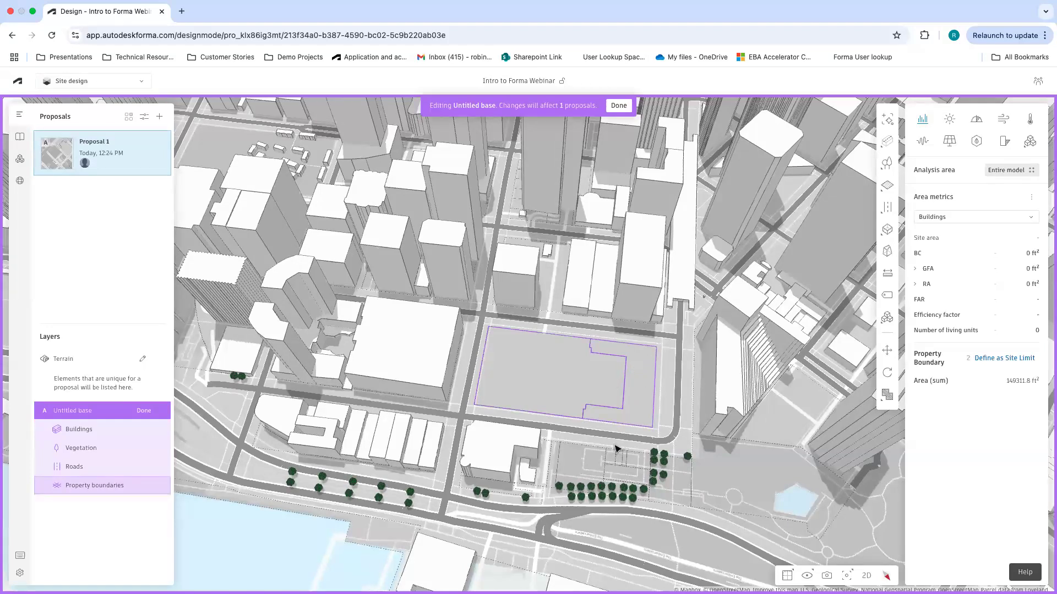
left_click(600, 398)
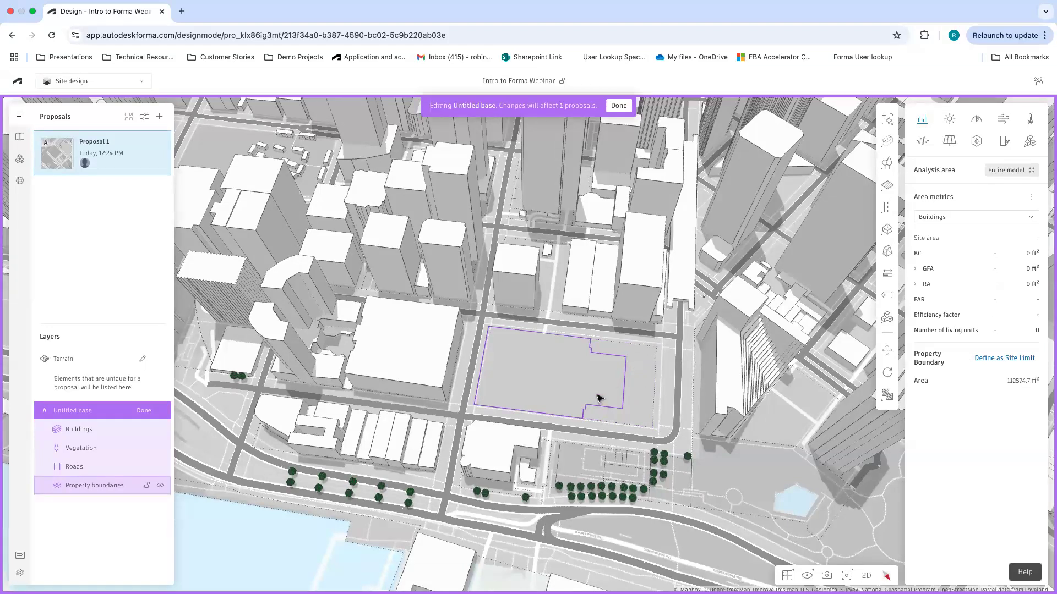
left_click(643, 382, "shift")
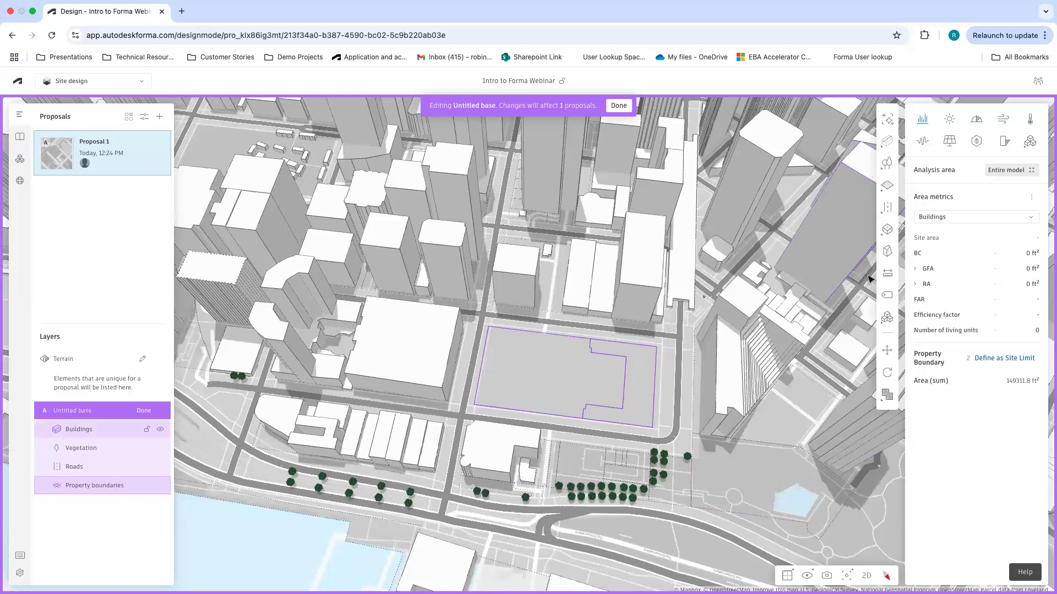
left_click(885, 401)
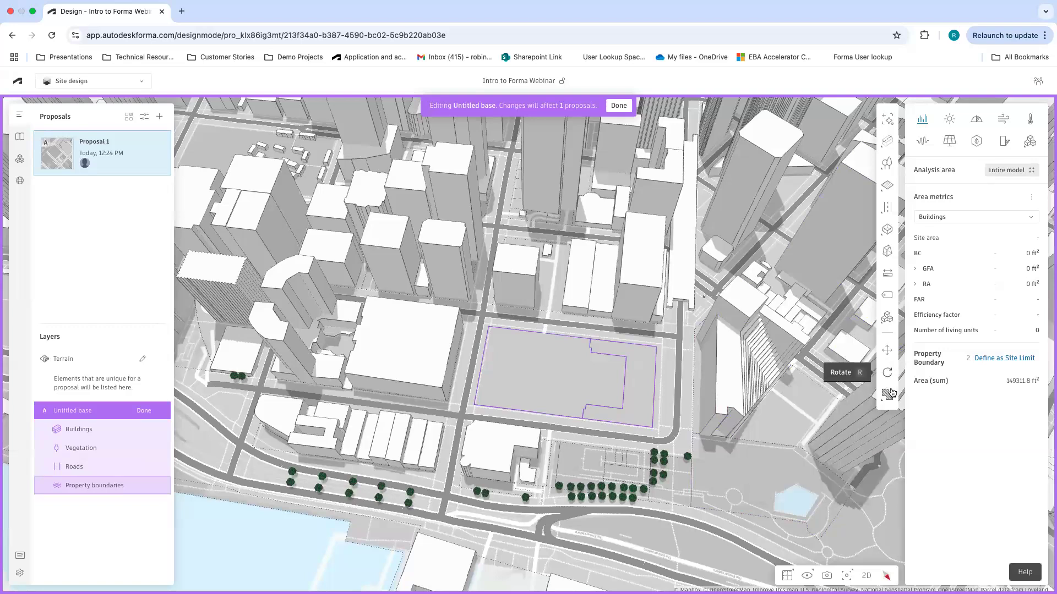
mouse_move(887, 395)
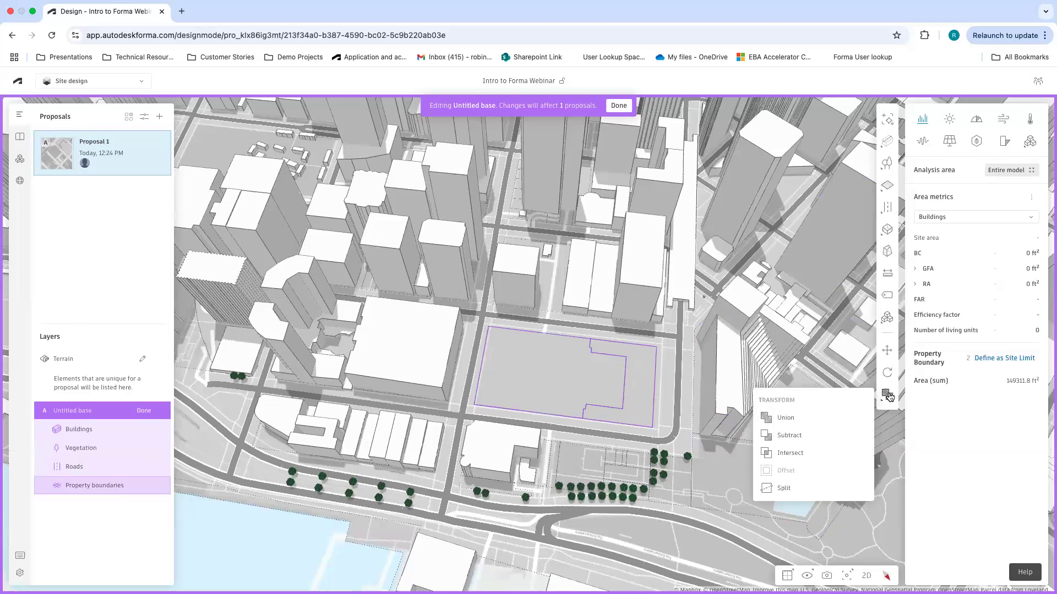
left_click(789, 425)
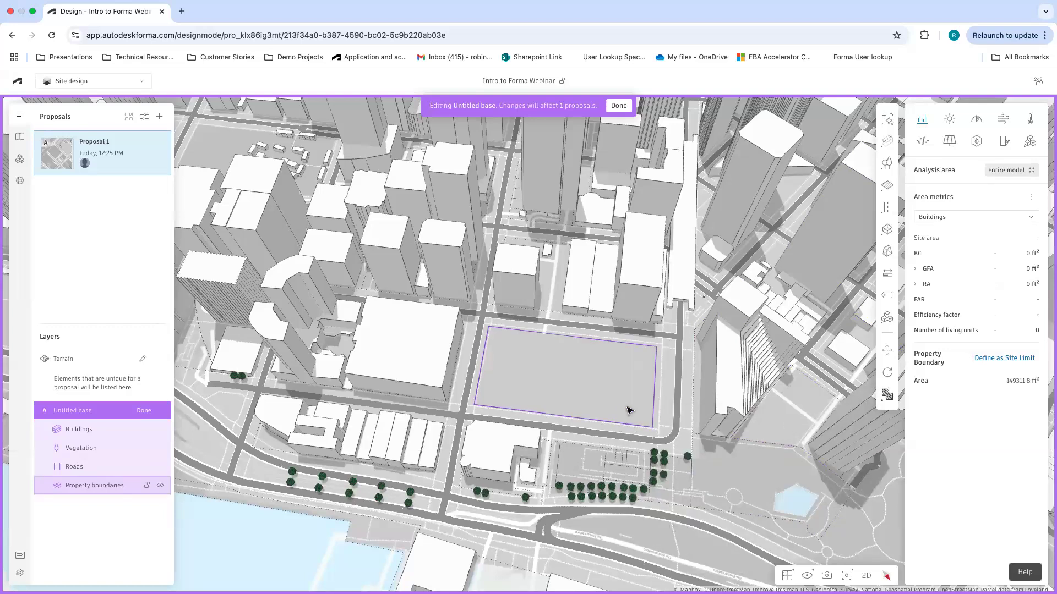
Define the merged property boundary as a site limit and finish editing the base.
left_click_drag(627, 410, 631, 408)
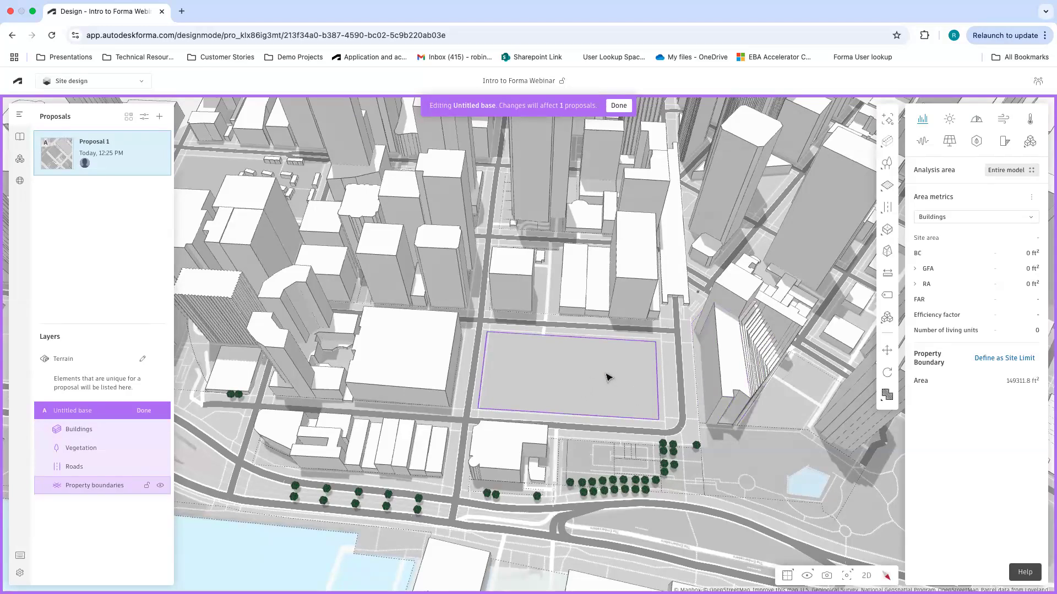
left_click(991, 360)
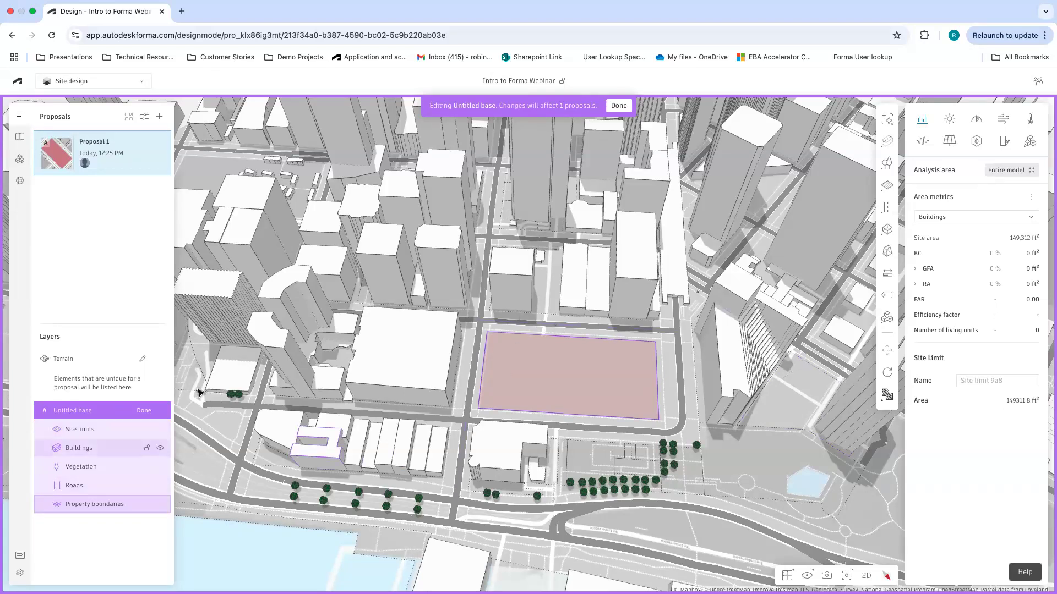
left_click(619, 106)
Orient the view north up and inspect the site limit among the surrounding towers from several angles.
left_click_drag(584, 334, 591, 320)
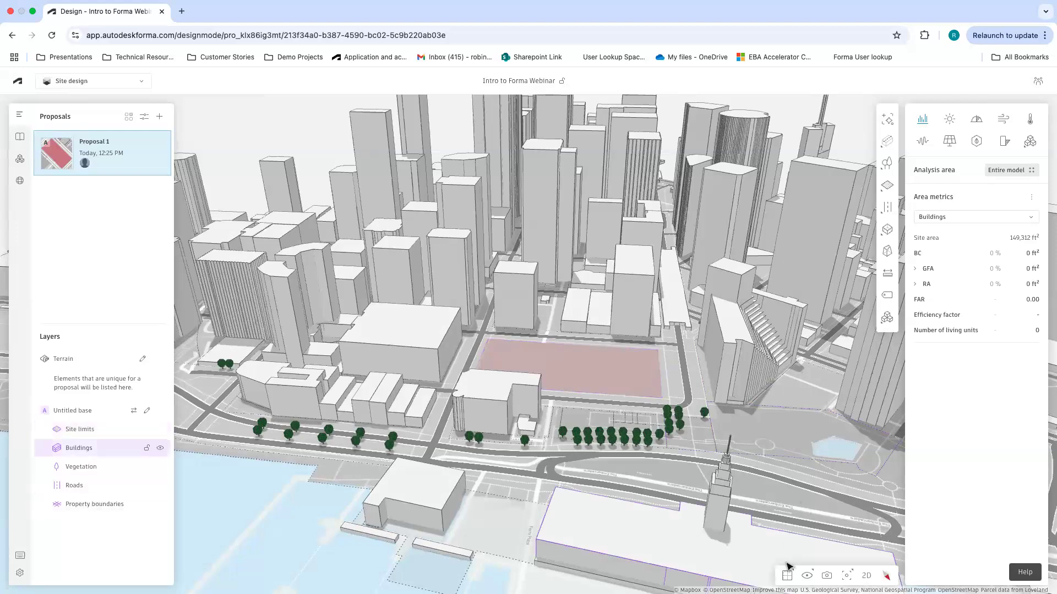
left_click(886, 578)
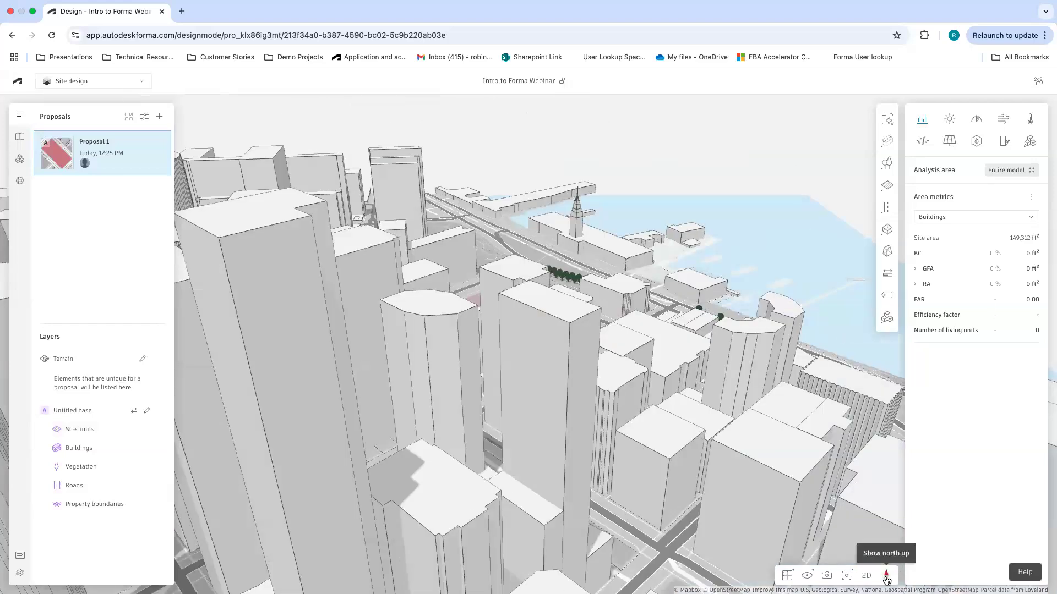
right_click_drag(790, 347, 663, 393)
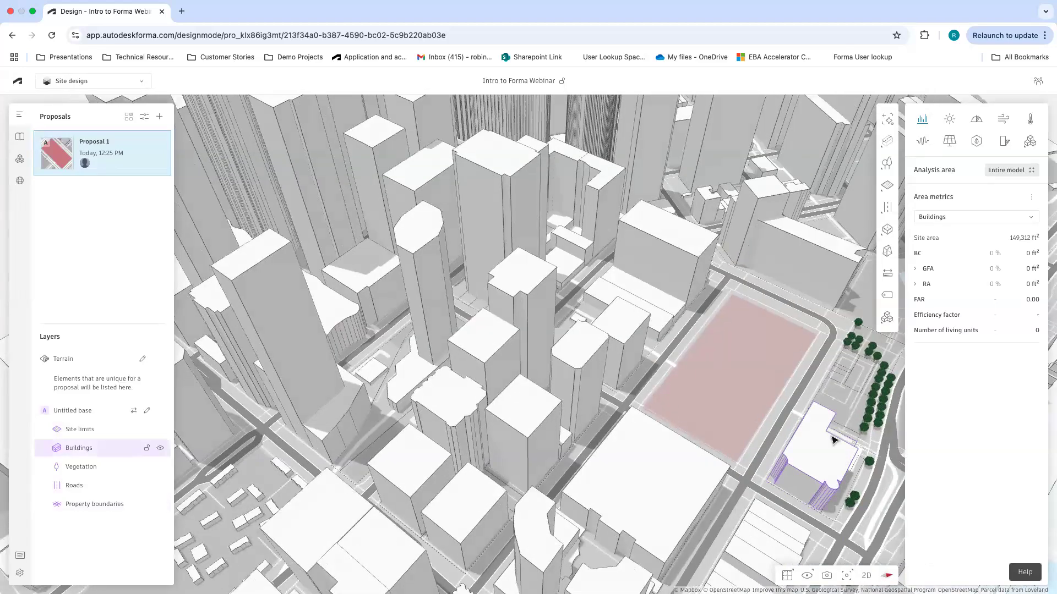
left_click_drag(830, 414, 603, 464)
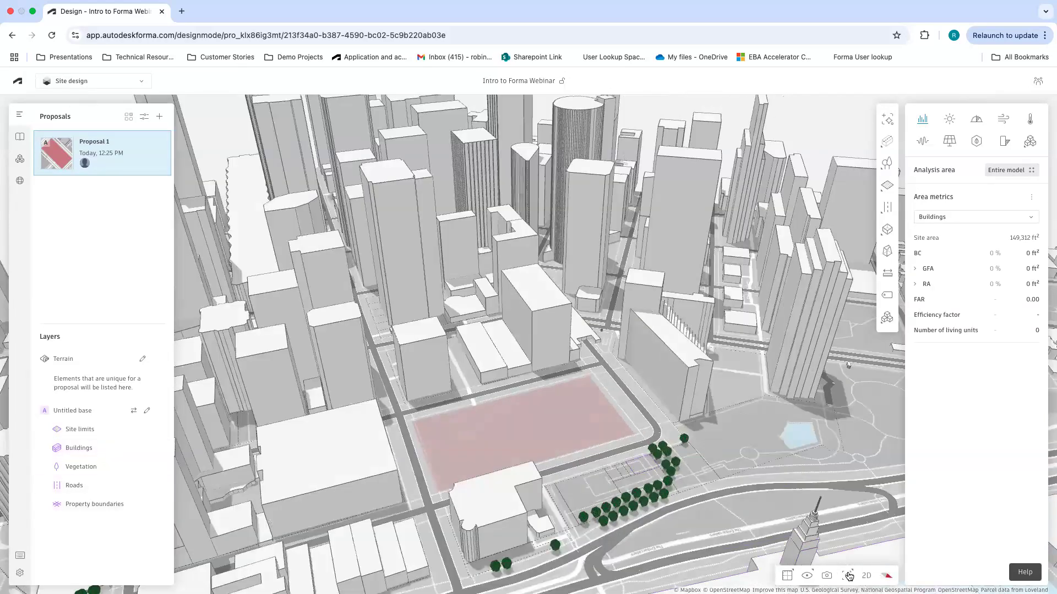
Examine the camera options and the display options for building colors, terrain and shadows, and close them unchanged.
left_click(848, 576)
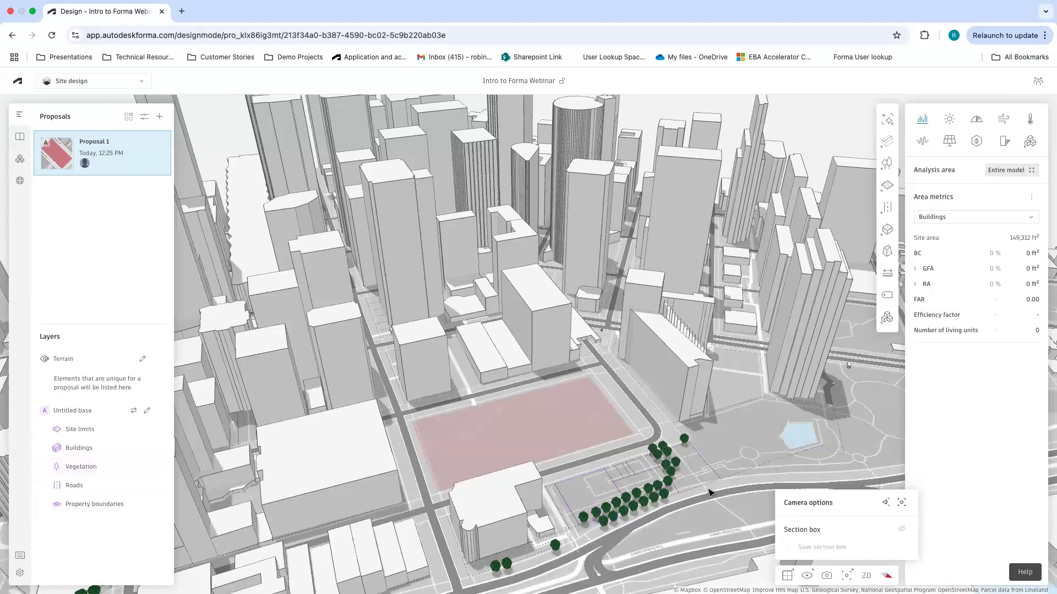
left_click_drag(708, 499, 718, 458)
left_click(846, 576)
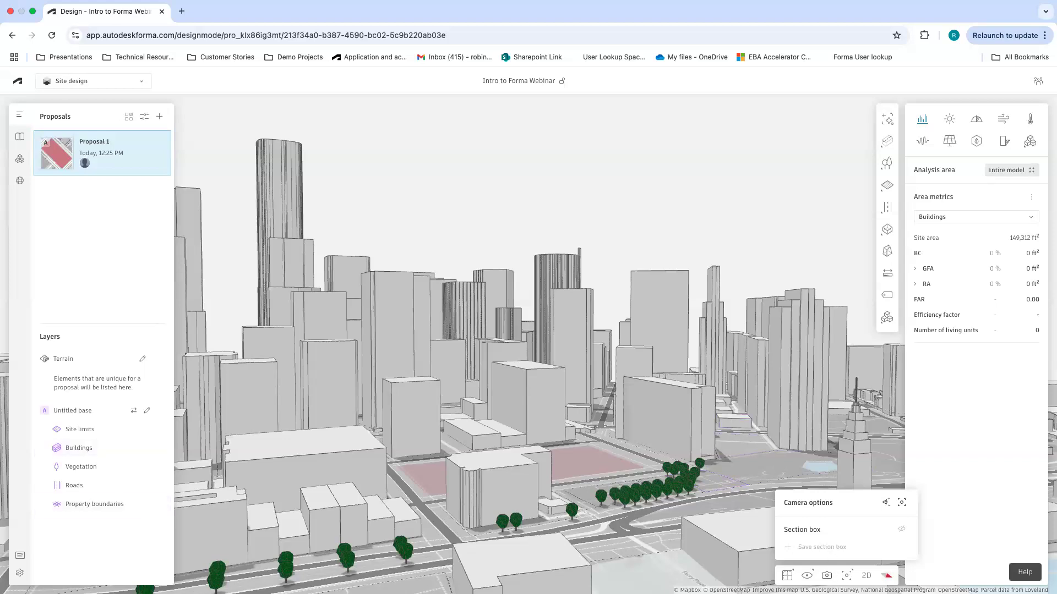
left_click(826, 575)
left_click(807, 576)
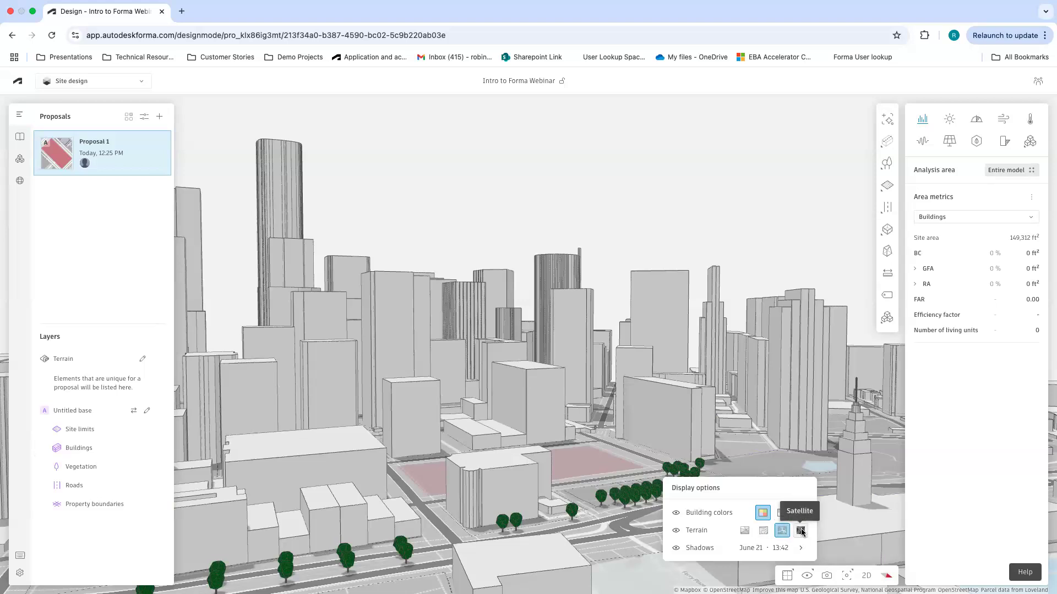
left_click(754, 454)
Inspect the site limit and its surrounding context from the waterfront side at different heights and distances.
scroll(729, 493, "up", 3)
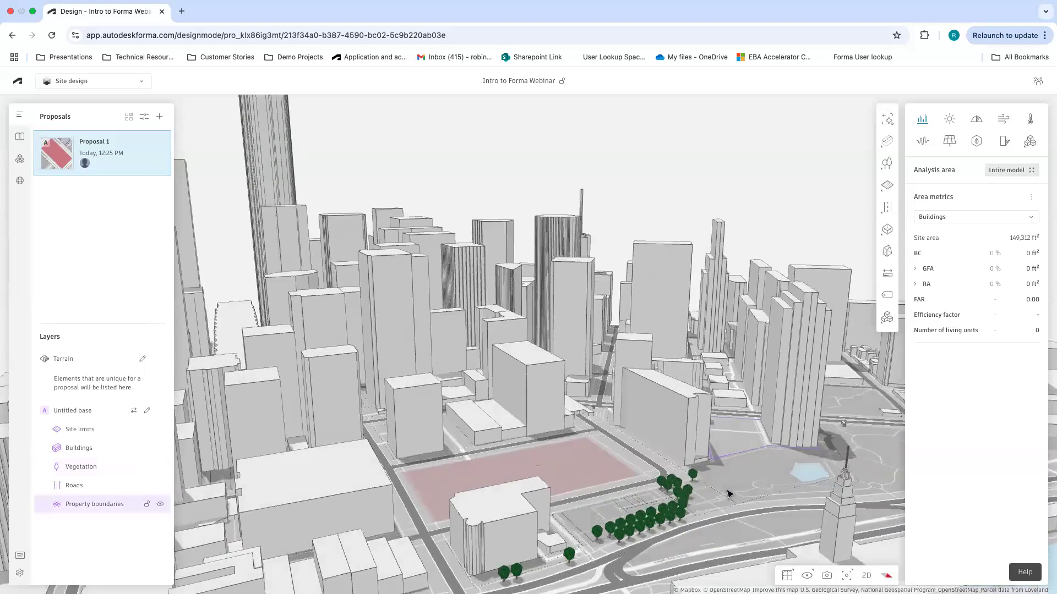
left_click_drag(695, 419, 596, 413)
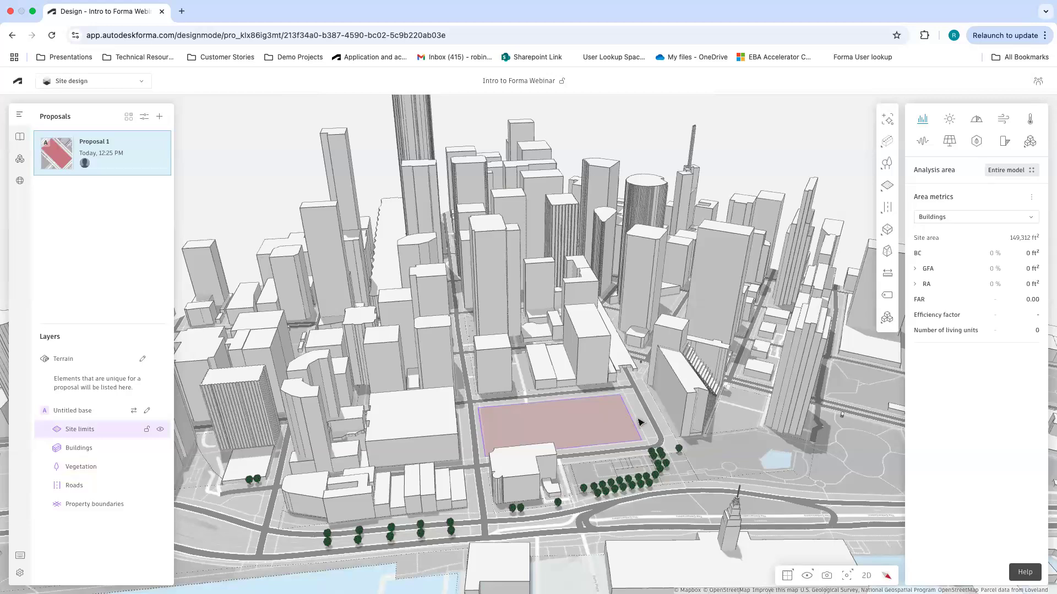
left_click_drag(641, 425, 651, 467)
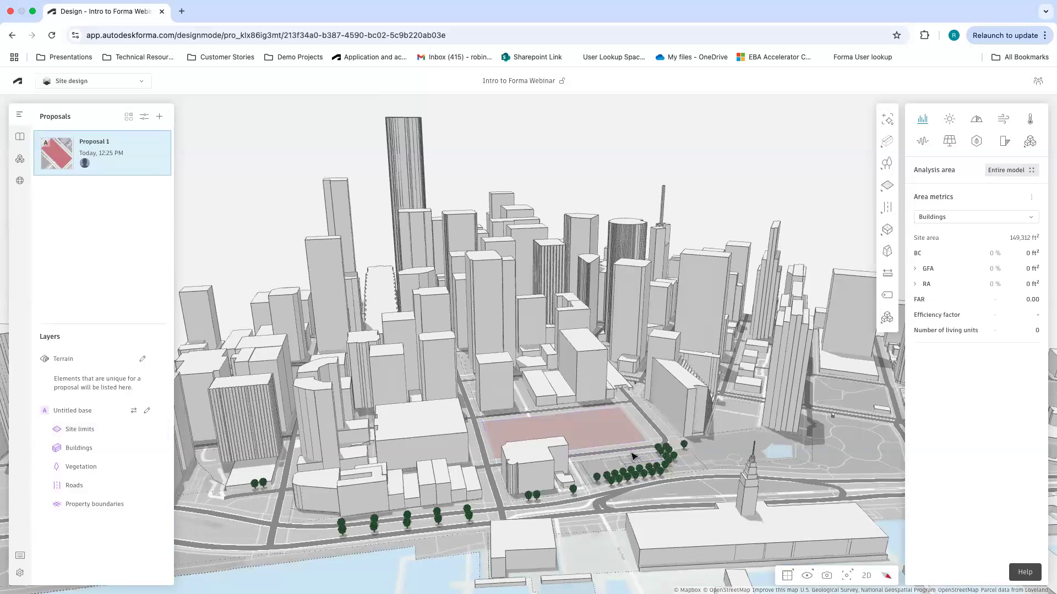
left_click_drag(554, 430, 656, 366)
scroll(660, 407, "up", 5)
scroll(617, 359, "up", 5)
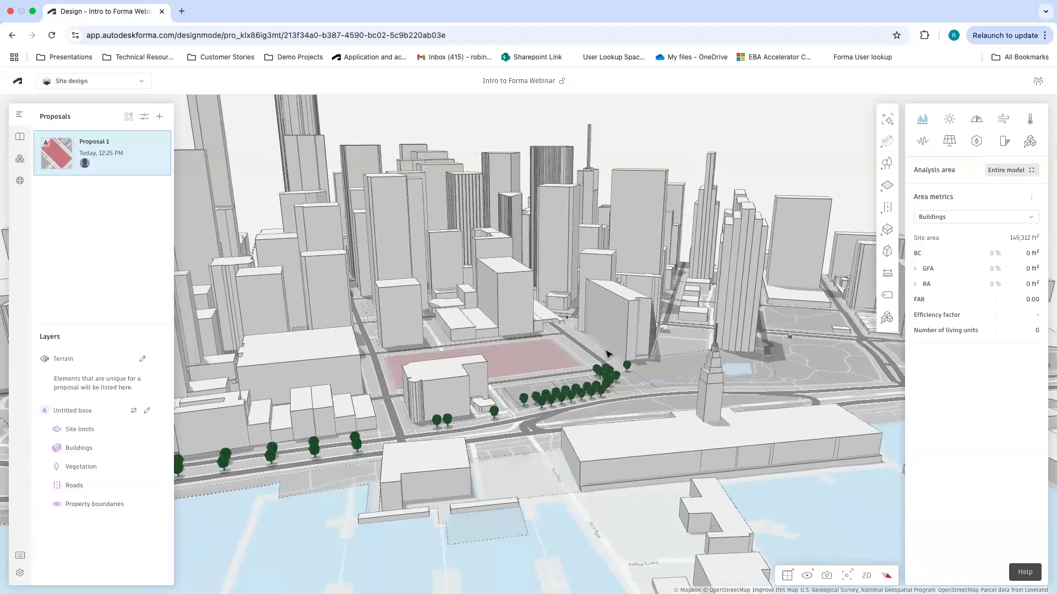
scroll(593, 354, "down", 3)
scroll(597, 355, "up", 5)
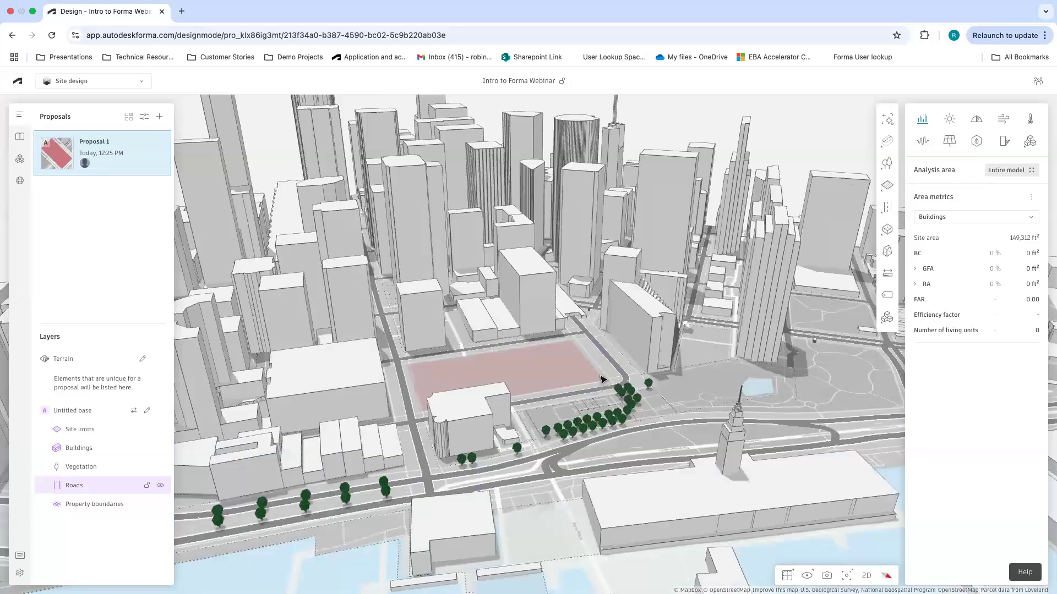
Inspect the site limit from the waterfront side and review the available building, vegetation, limit and 3D sketch tools.
left_click_drag(600, 356, 692, 395)
scroll(692, 395, "up", 5)
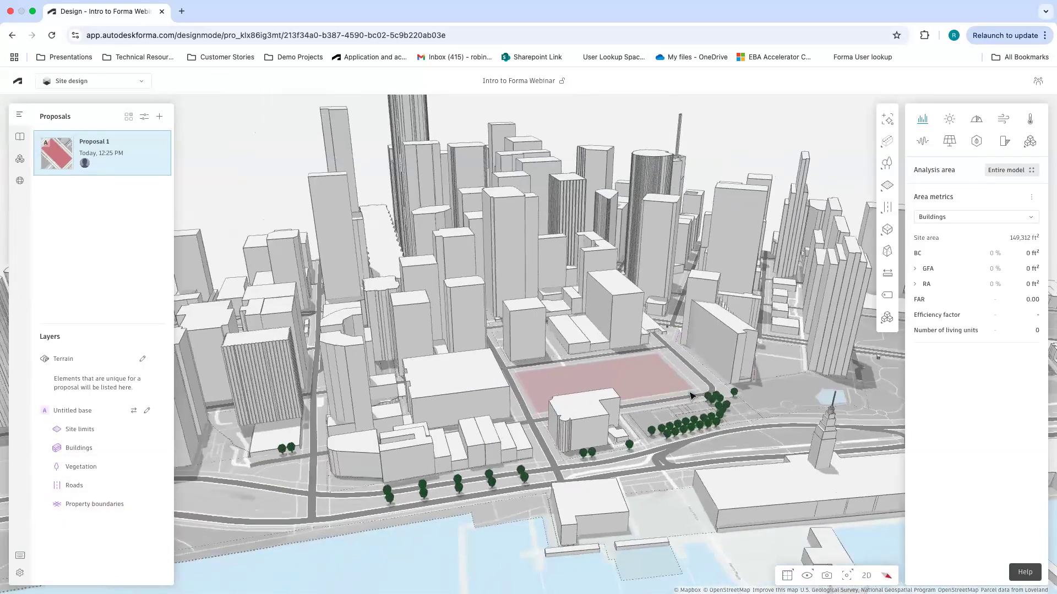
scroll(692, 395, "down", 3)
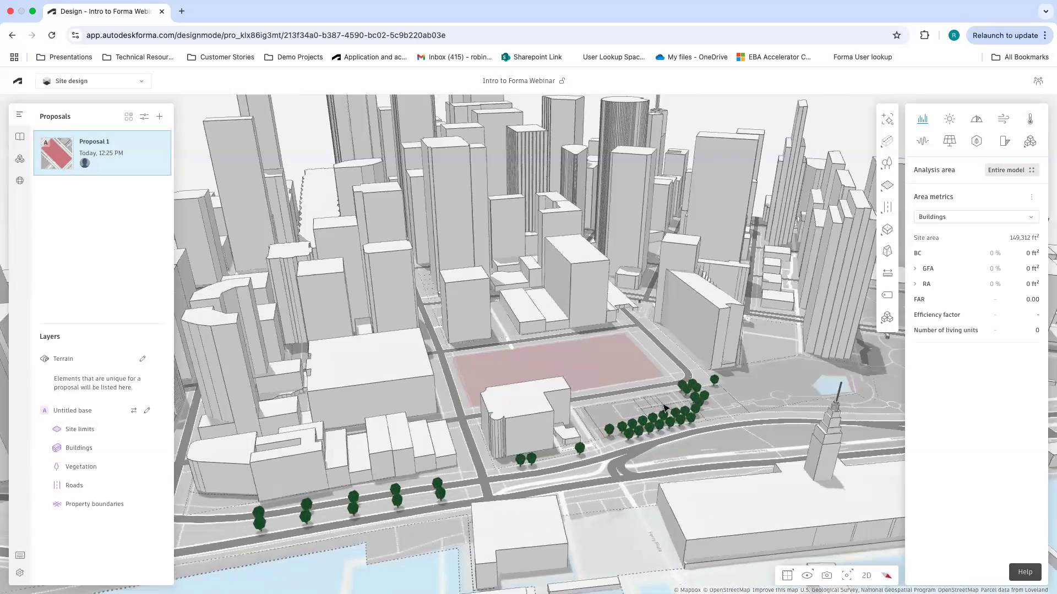
left_click_drag(664, 408, 665, 390)
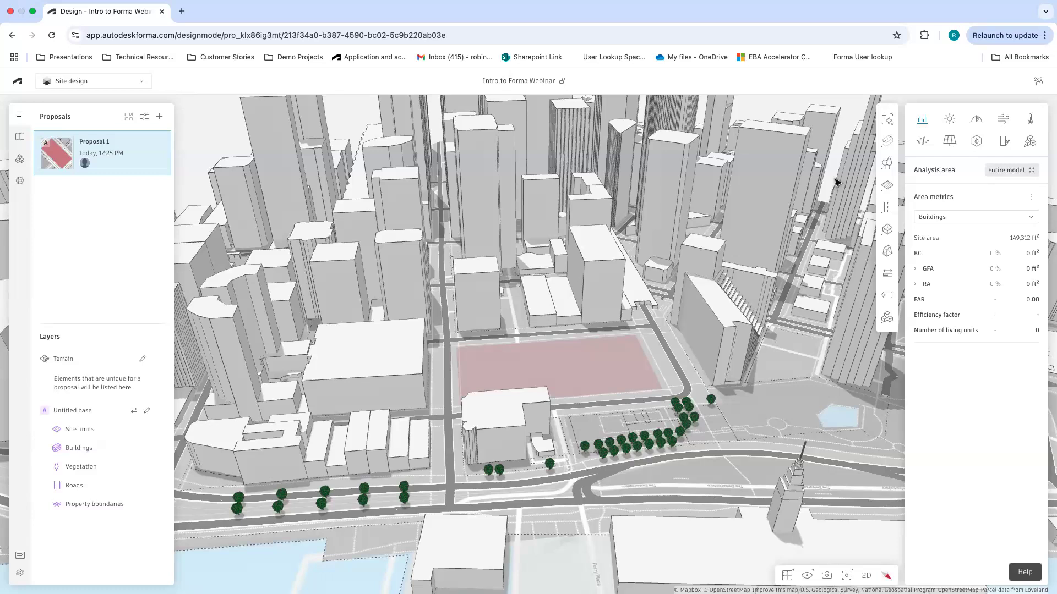
mouse_move(888, 175)
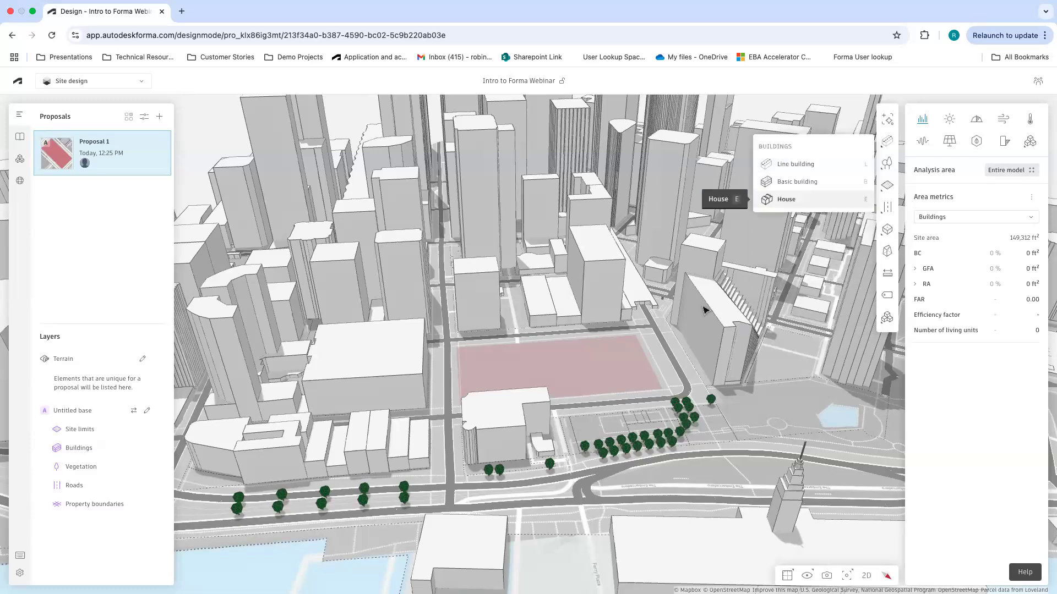
left_click(604, 370)
mouse_move(604, 371)
right_mouse_down()
mouse_move(622, 354)
mouse_move(618, 368)
right_mouse_up()
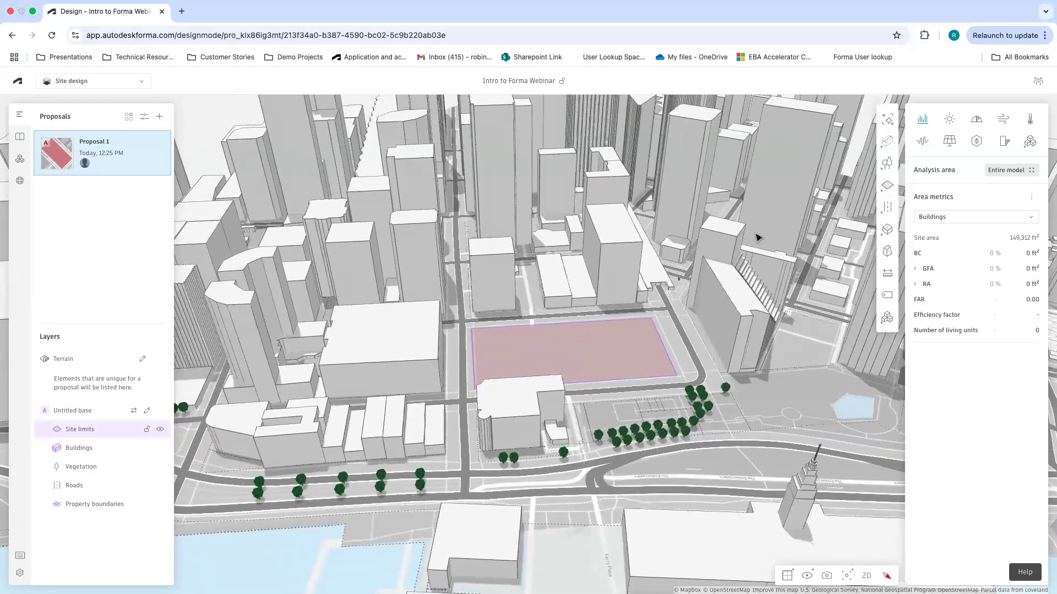
left_click(884, 144)
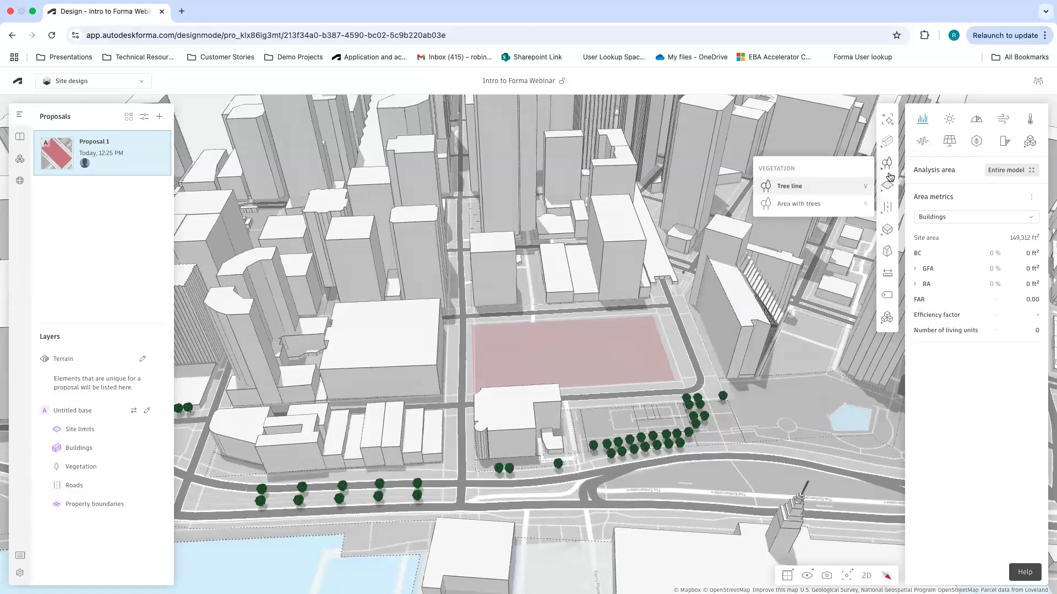
mouse_move(889, 188)
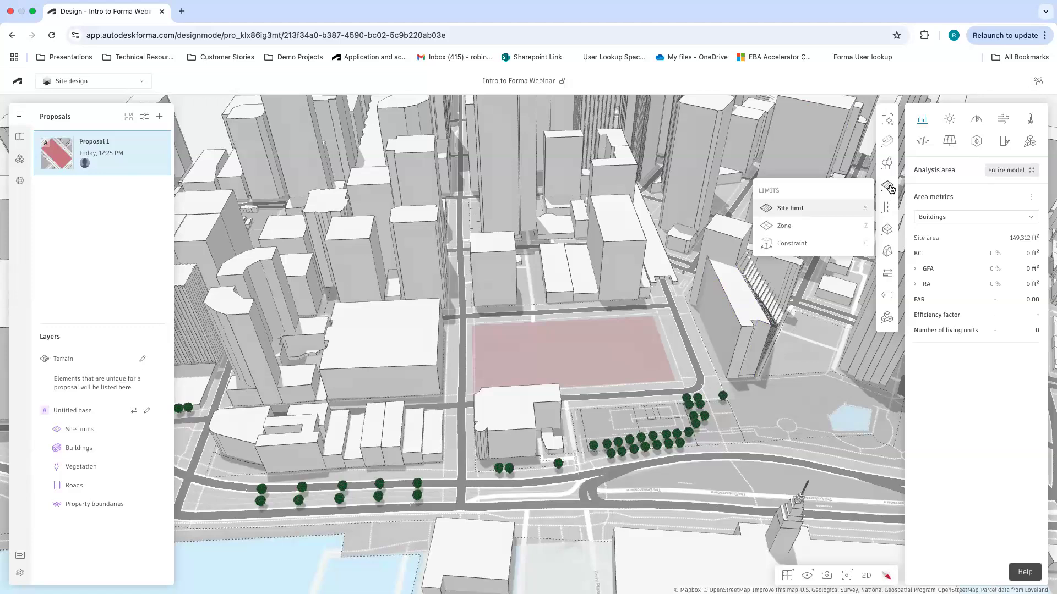
mouse_move(887, 235)
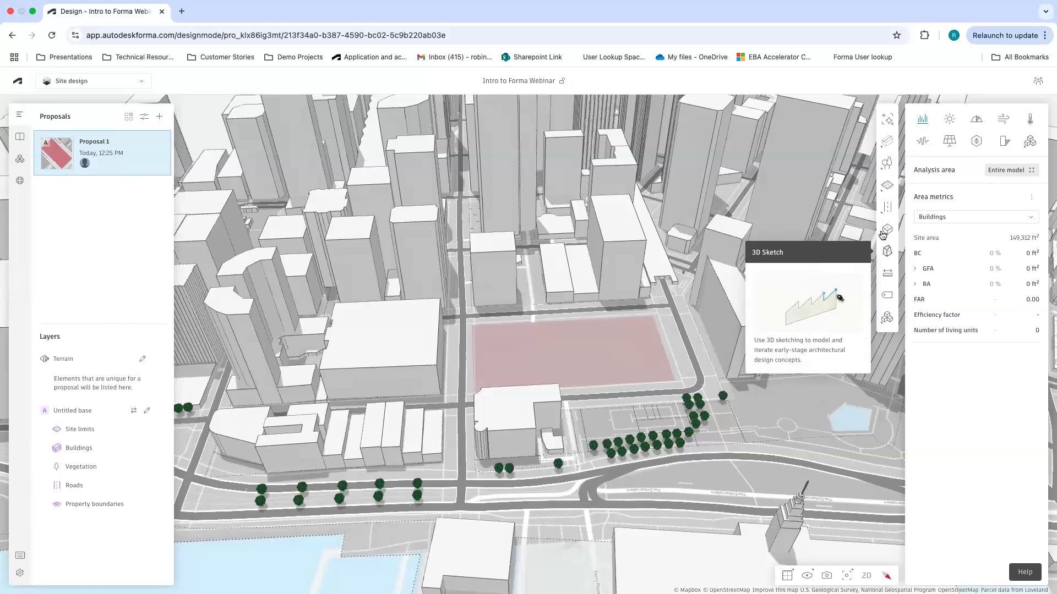
Draw a freeform L-shaped basic building footprint at the park end of the site limit, about 212 ft along its waterfront side.
mouse_move(887, 144)
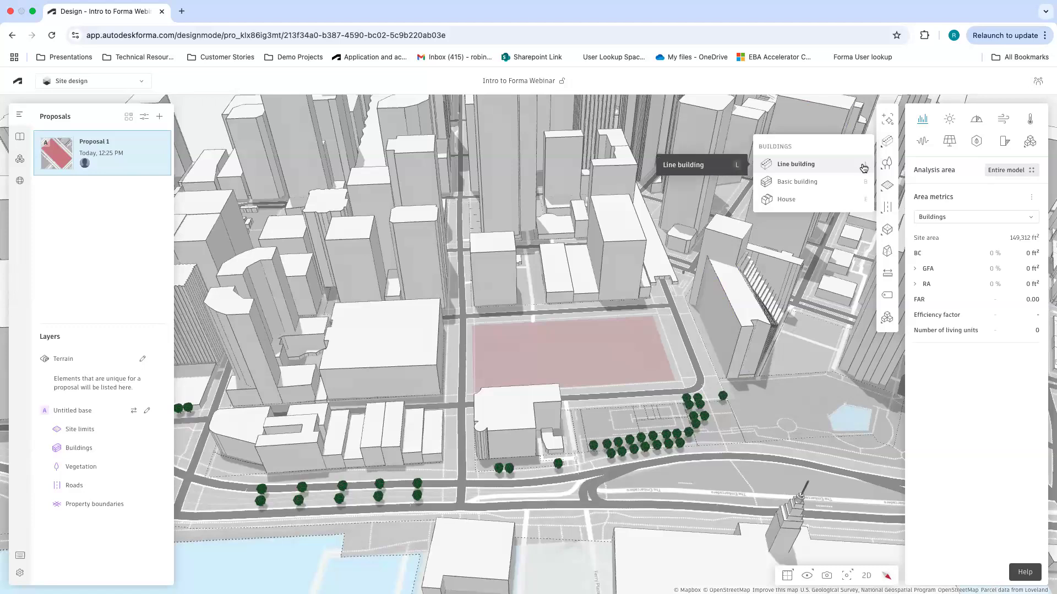
mouse_move(863, 167)
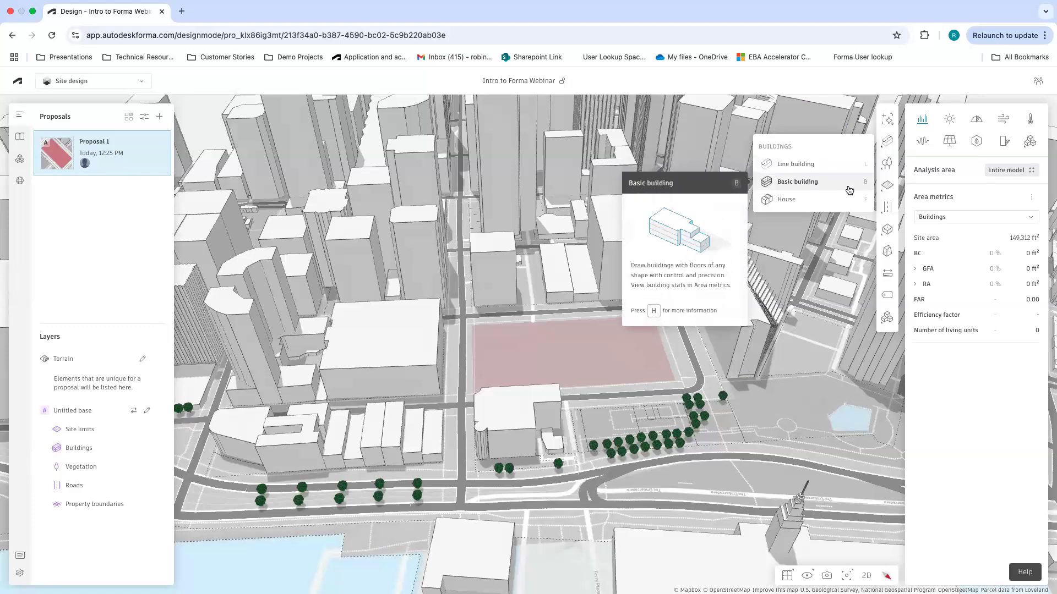
left_click(789, 186)
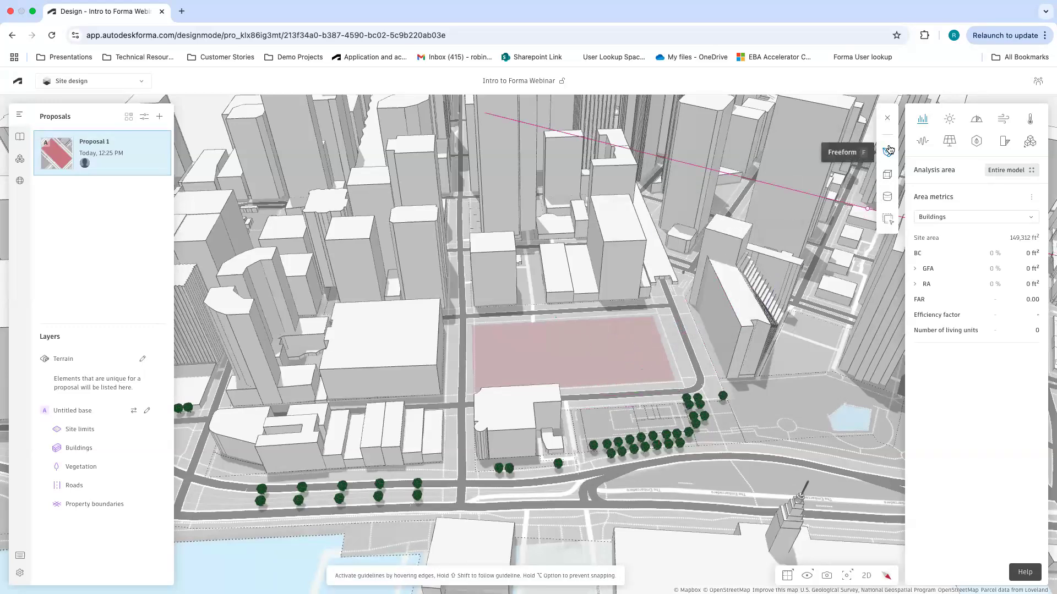
left_click(888, 219)
left_click(638, 328)
right_click_drag(633, 352, 631, 394)
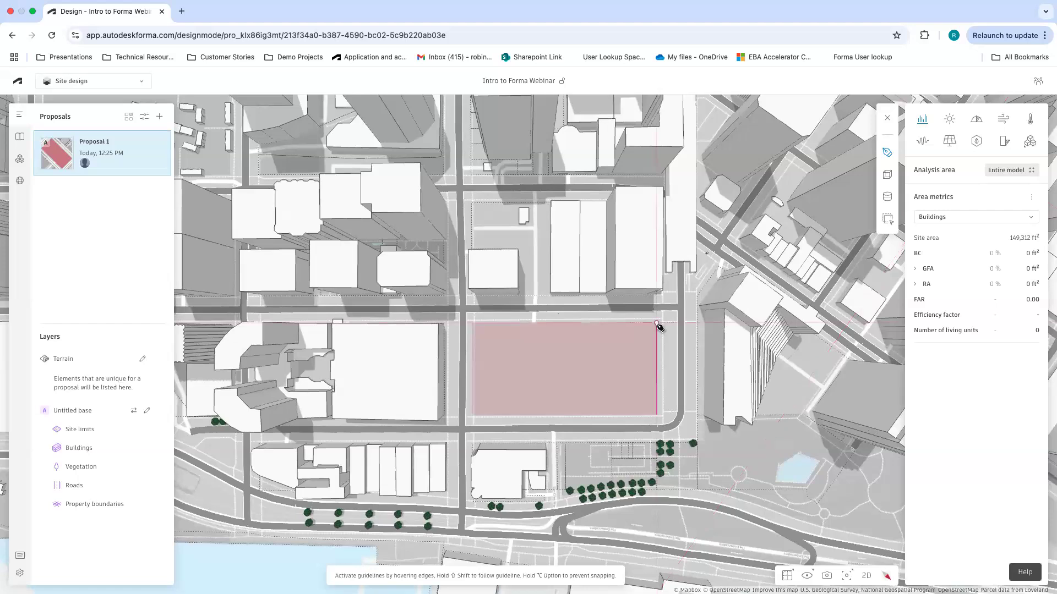
left_click(656, 323)
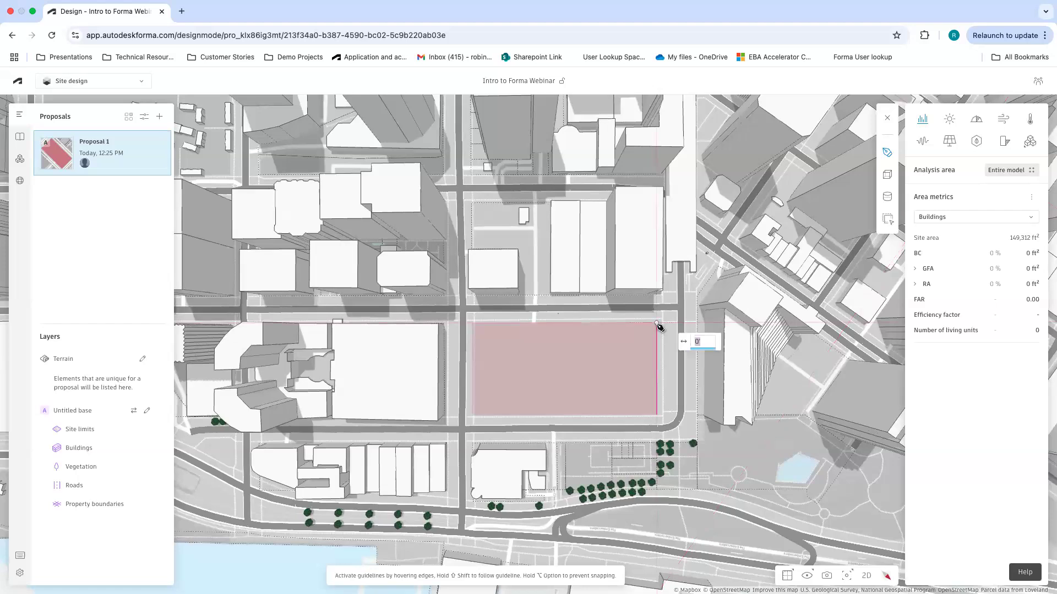
left_click(657, 416)
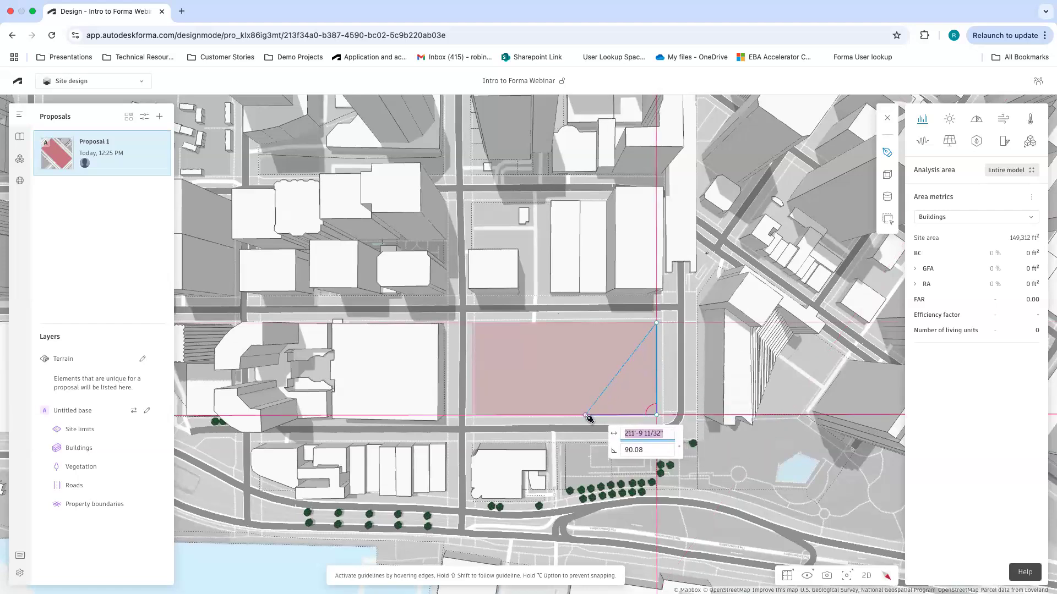
left_click(586, 416)
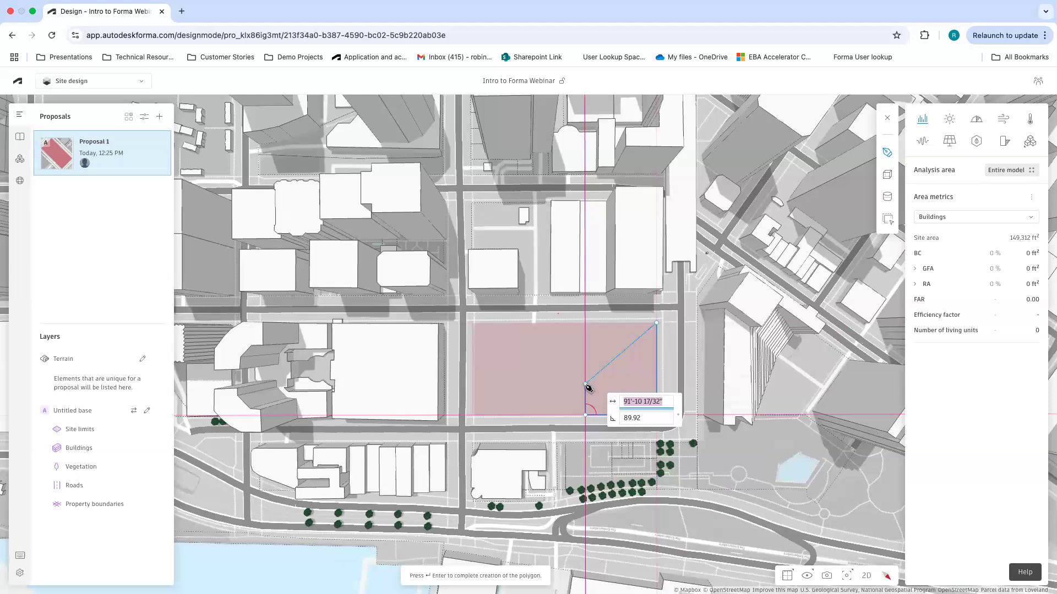
left_click(586, 383)
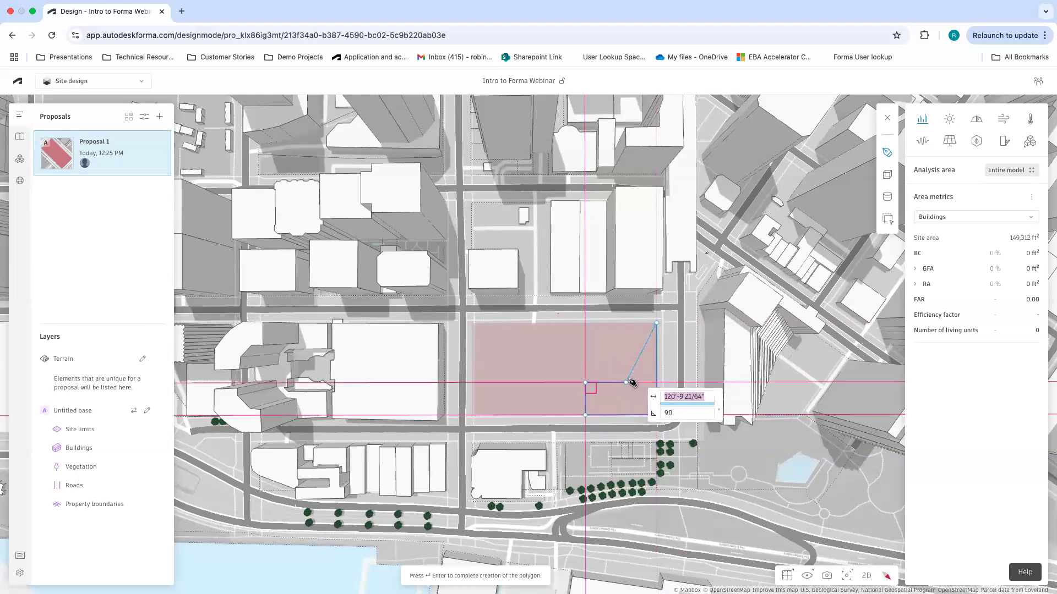
left_click(628, 382)
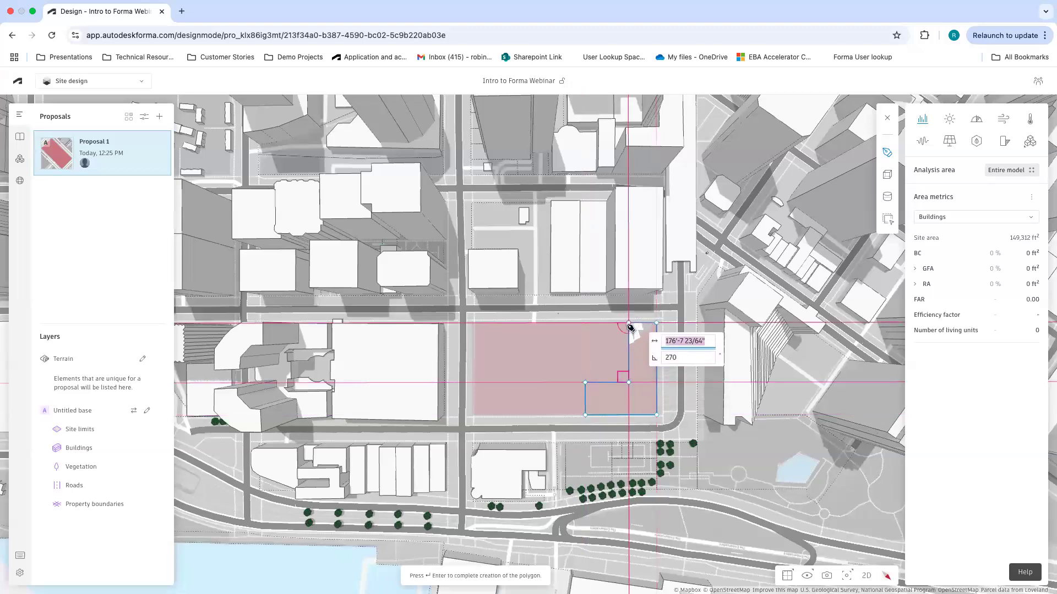
left_click(629, 324)
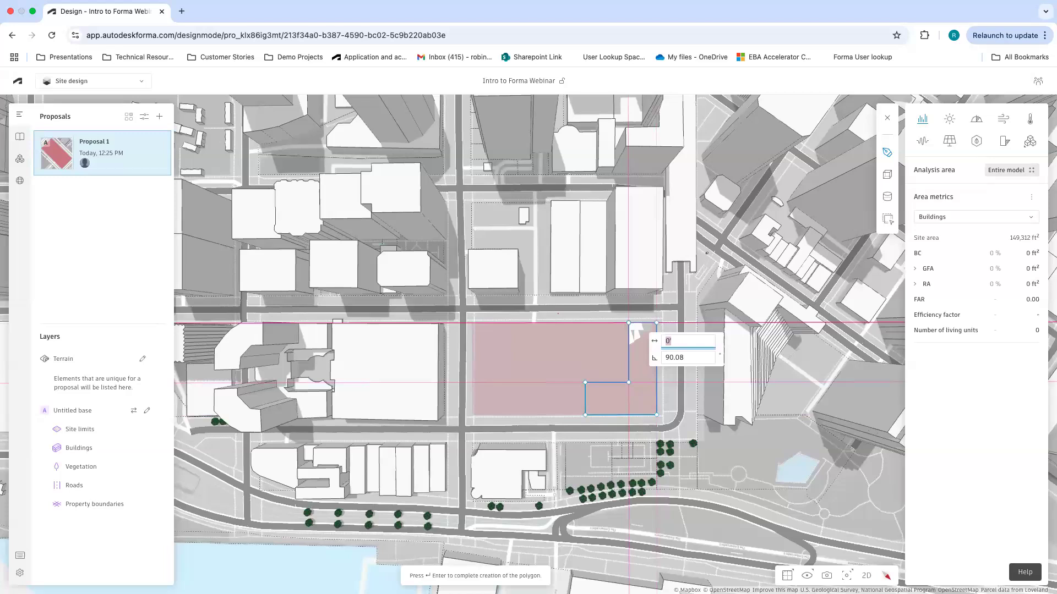
Complete the L-shaped footprint and extrude it into an 18-floor building.
key("Return")
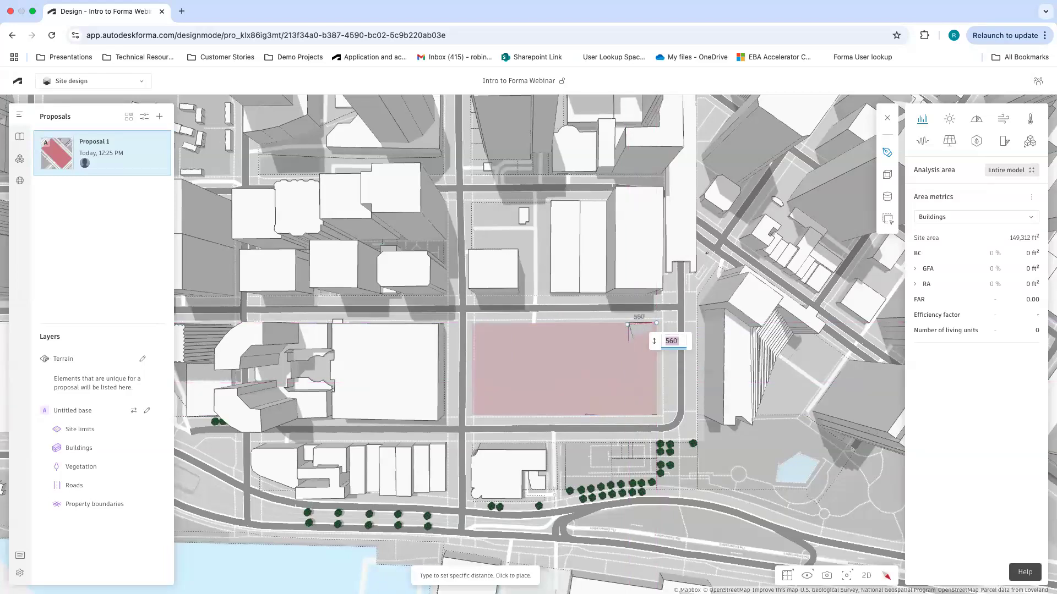
right_click_drag(629, 326, 593, 308)
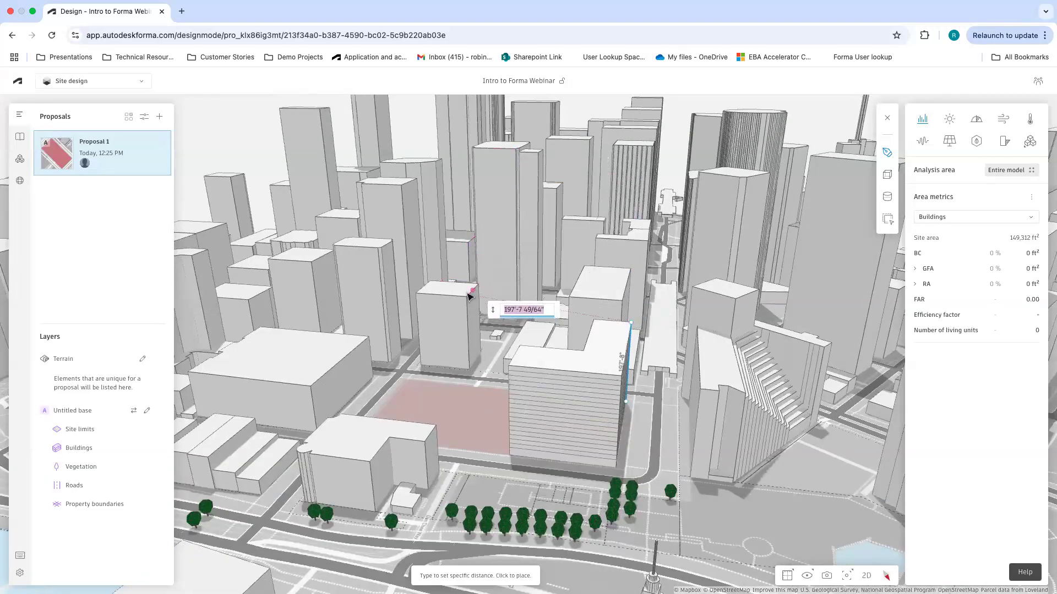
left_click(702, 366)
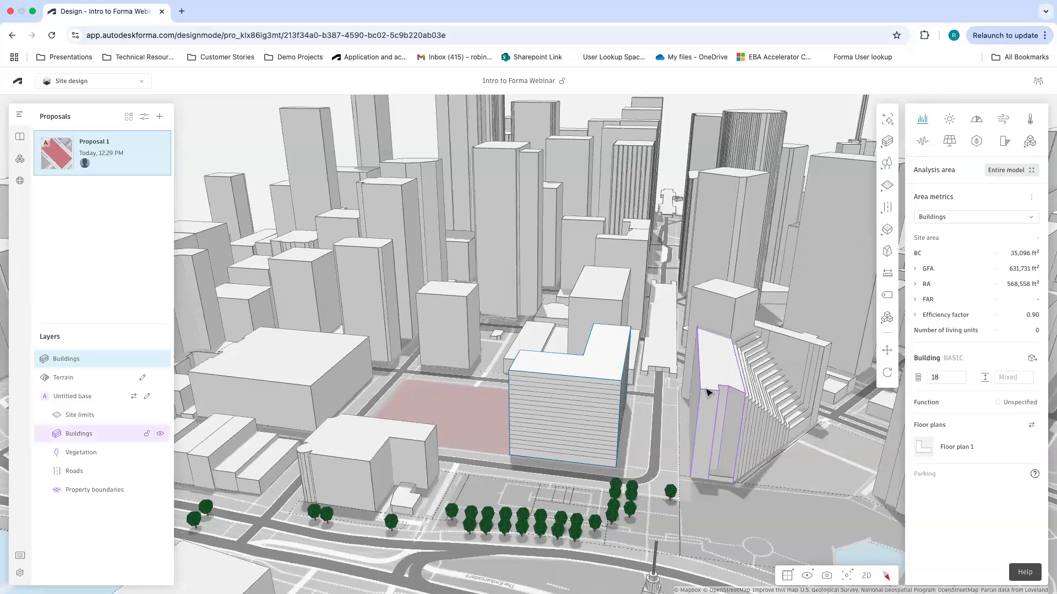
Pull back the facades of the top floors at the end of the building's waterfront wing to form stepped terraces.
scroll(622, 440, "up", 2)
right_click_drag(632, 431, 626, 347)
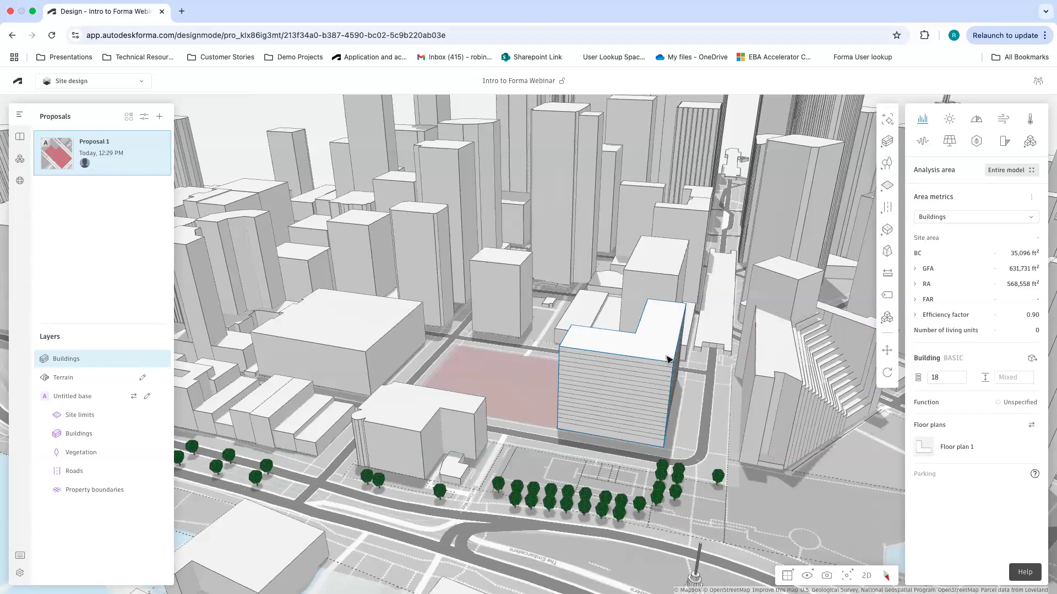
right_click_drag(575, 413, 667, 417)
scroll(601, 303, "up", 5)
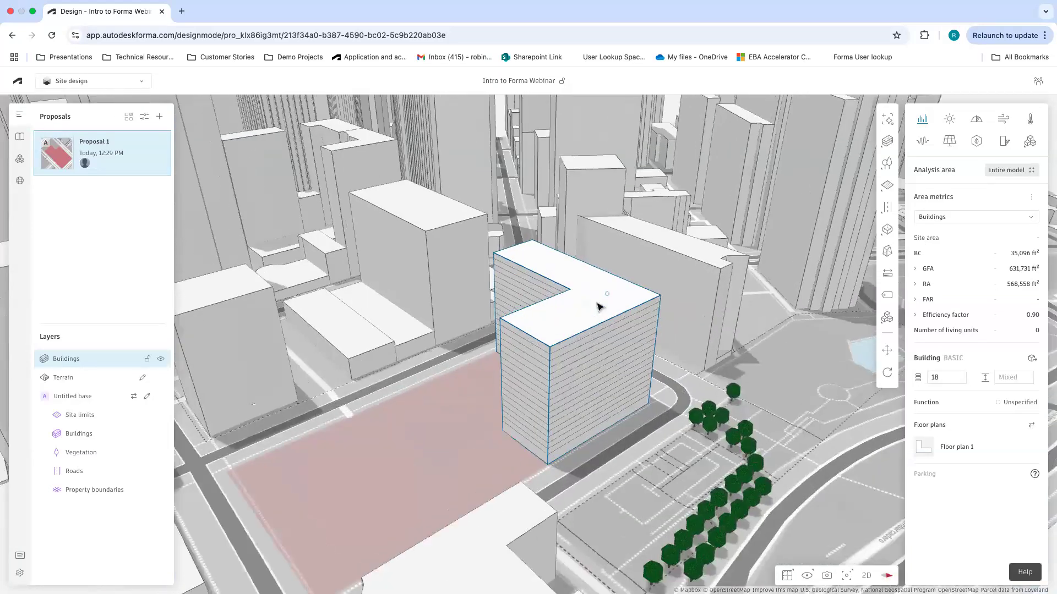
right_click_drag(600, 306, 555, 345)
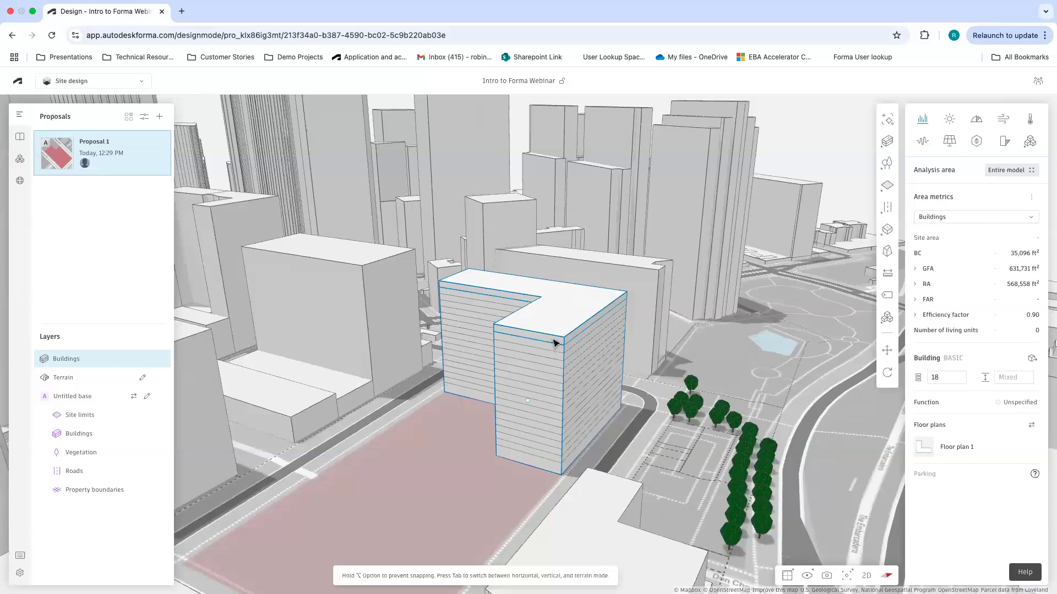
left_click(542, 342)
left_click_drag(529, 334, 538, 354)
double_click(537, 351)
Select the whole terraced building and assign it the Residential function.
right_click_drag(523, 363, 578, 385)
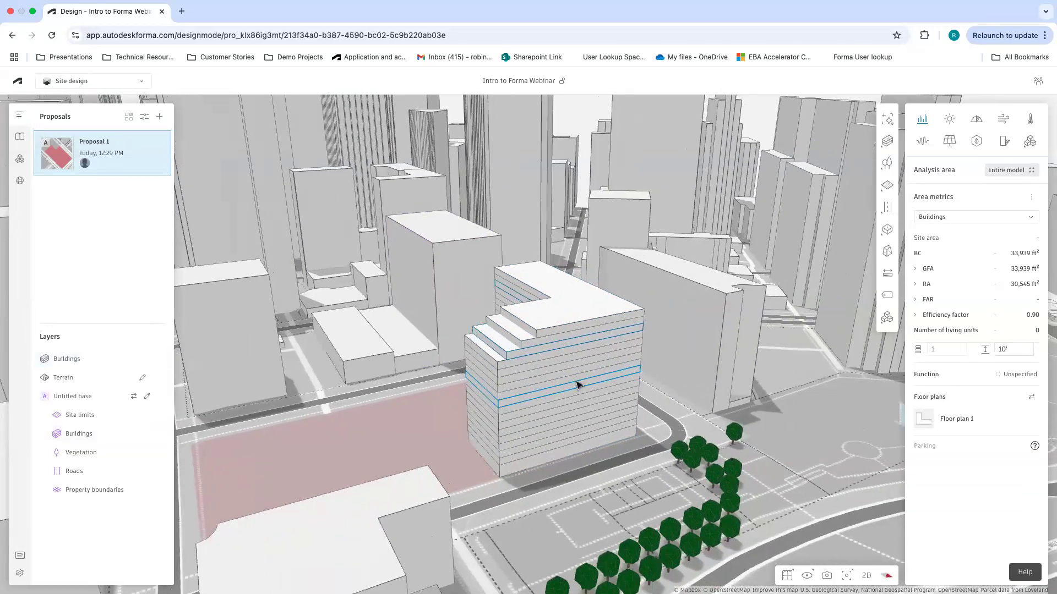
left_click(578, 384)
right_click_drag(659, 451, 647, 442)
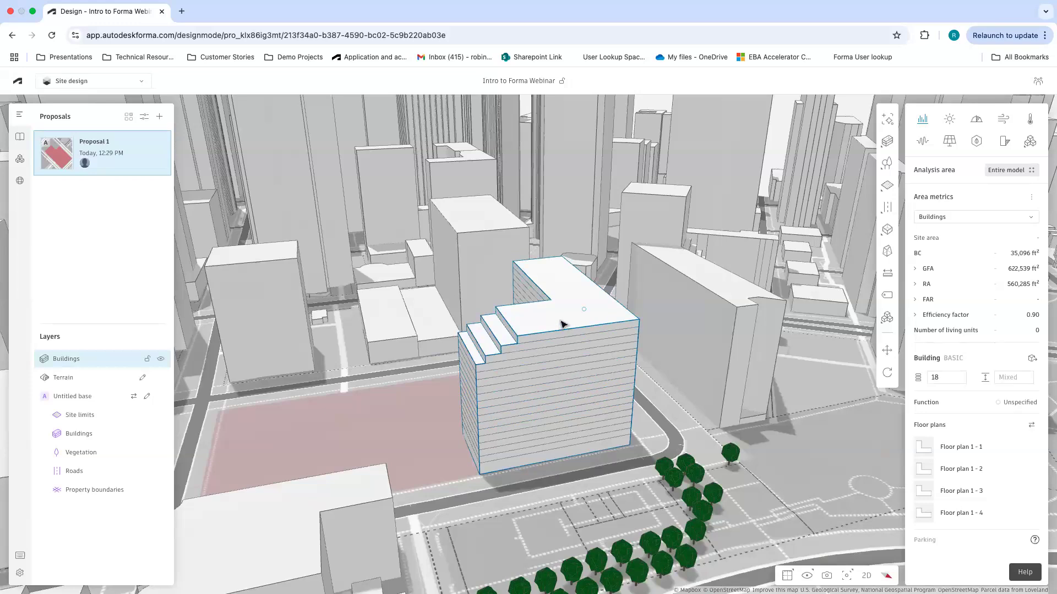
left_click(936, 379)
left_click(1014, 407)
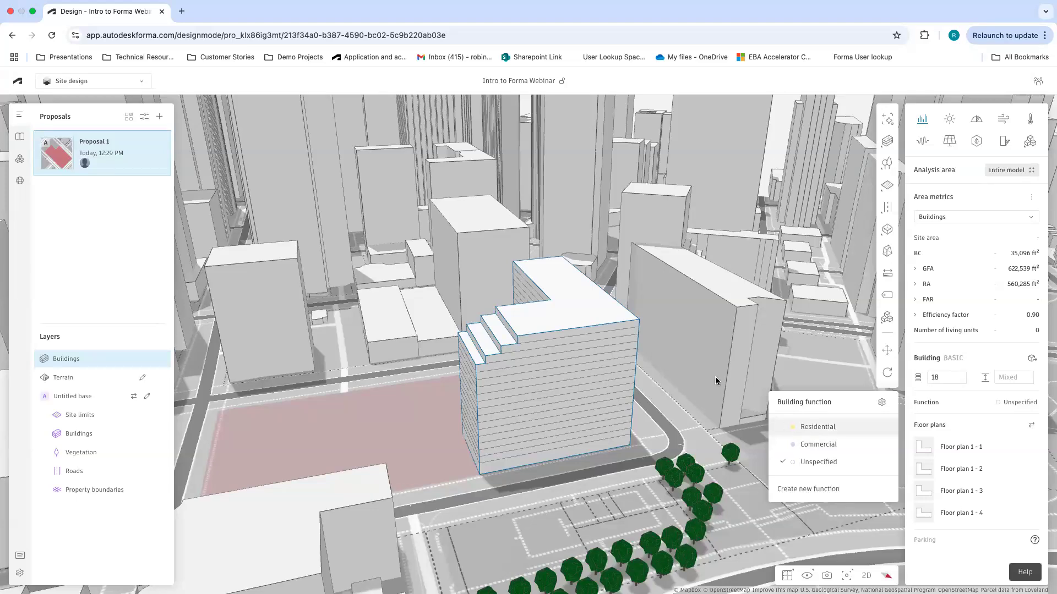
left_click(818, 426)
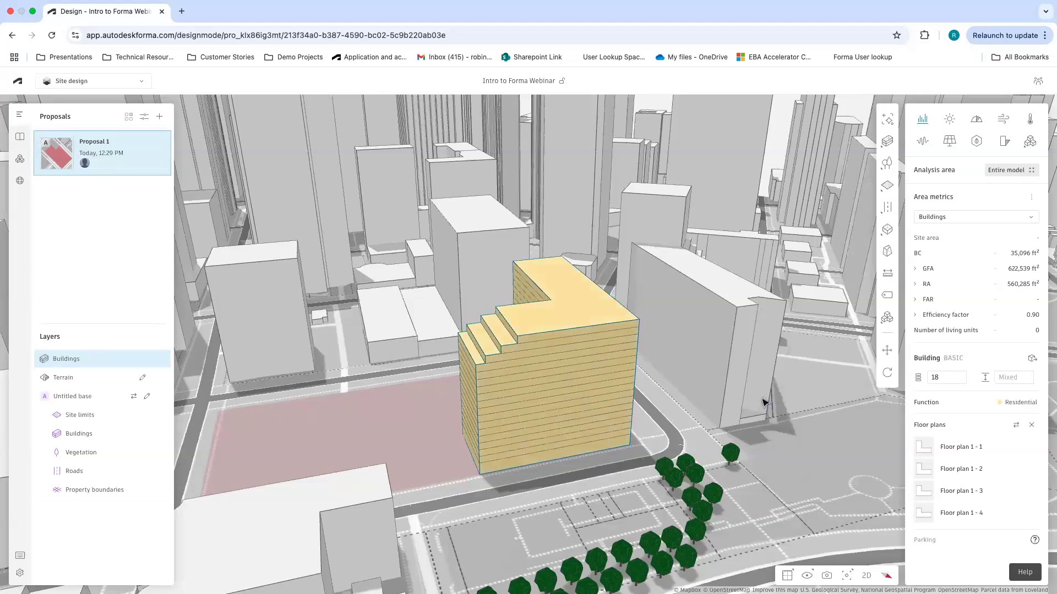
Change the function of the building's ground floor to Commercial.
left_click(577, 453)
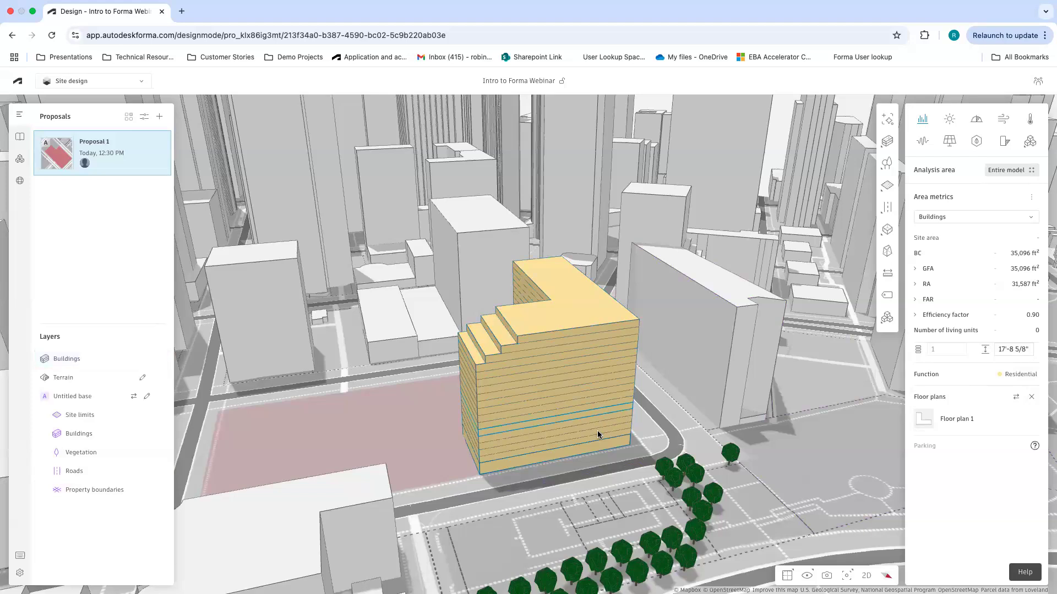
left_click(1015, 374)
left_click(826, 420)
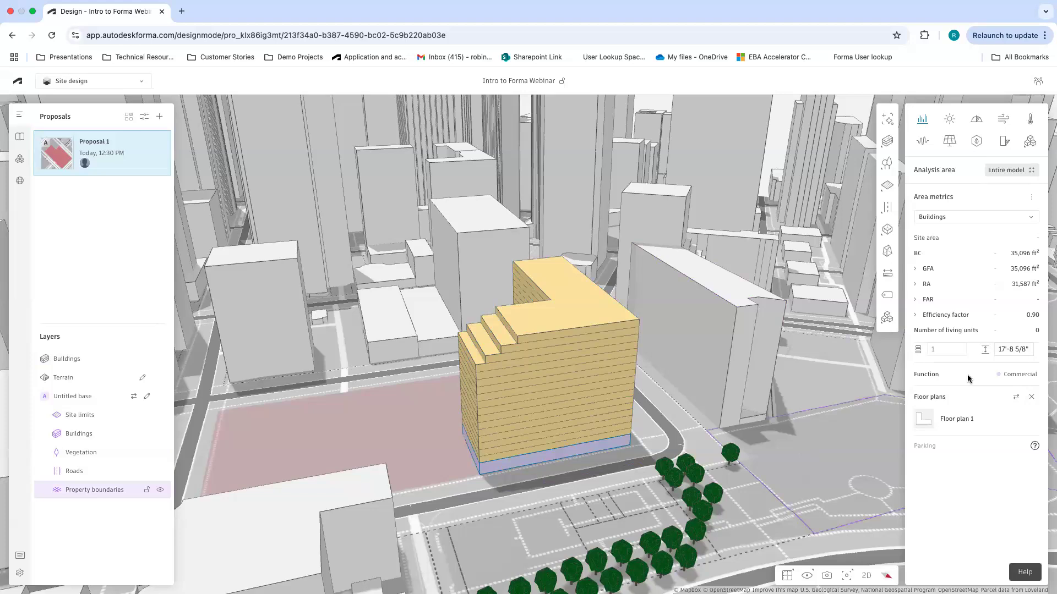
Create a new building function named Recreation in the project's building function settings.
left_click(1030, 374)
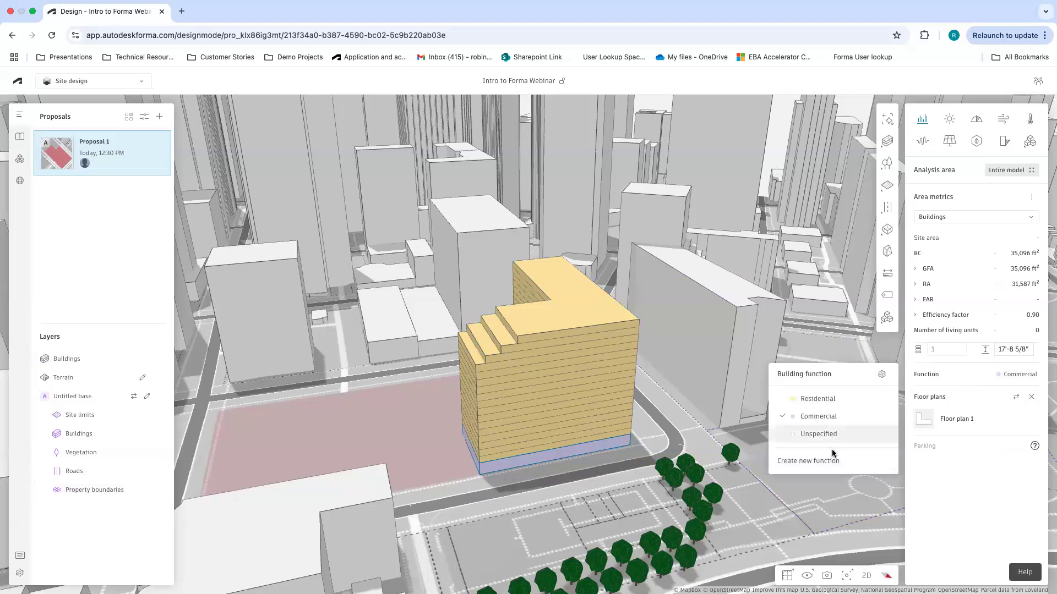
left_click(831, 466)
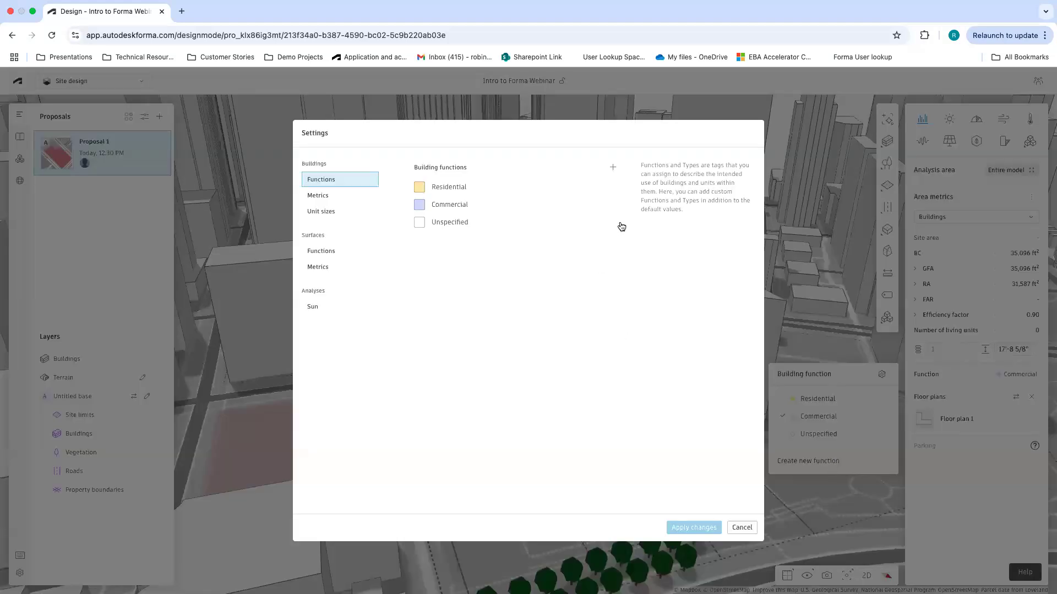
left_click(612, 168)
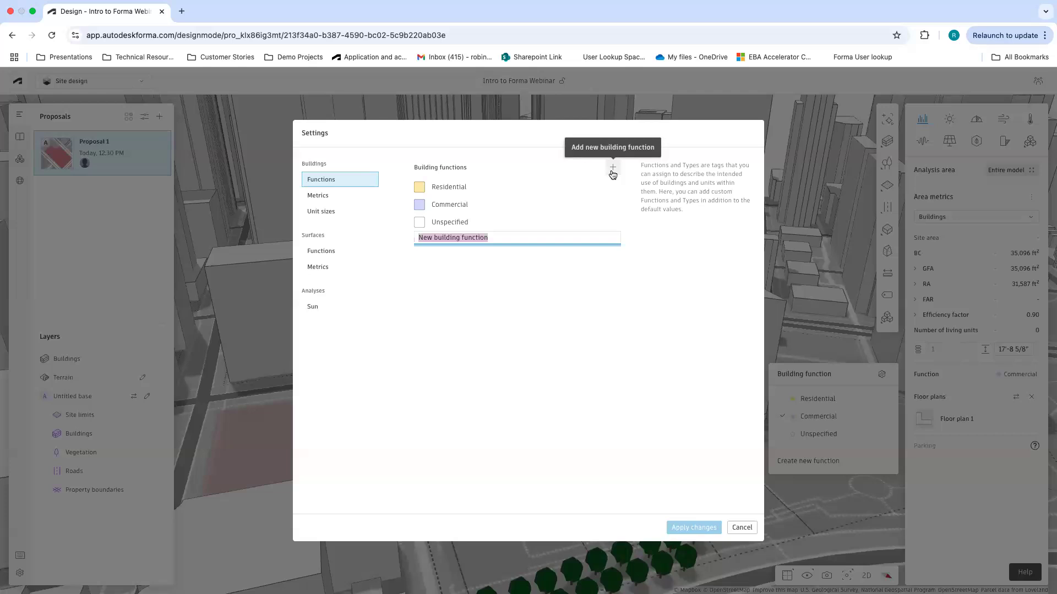
type("REcreatio")
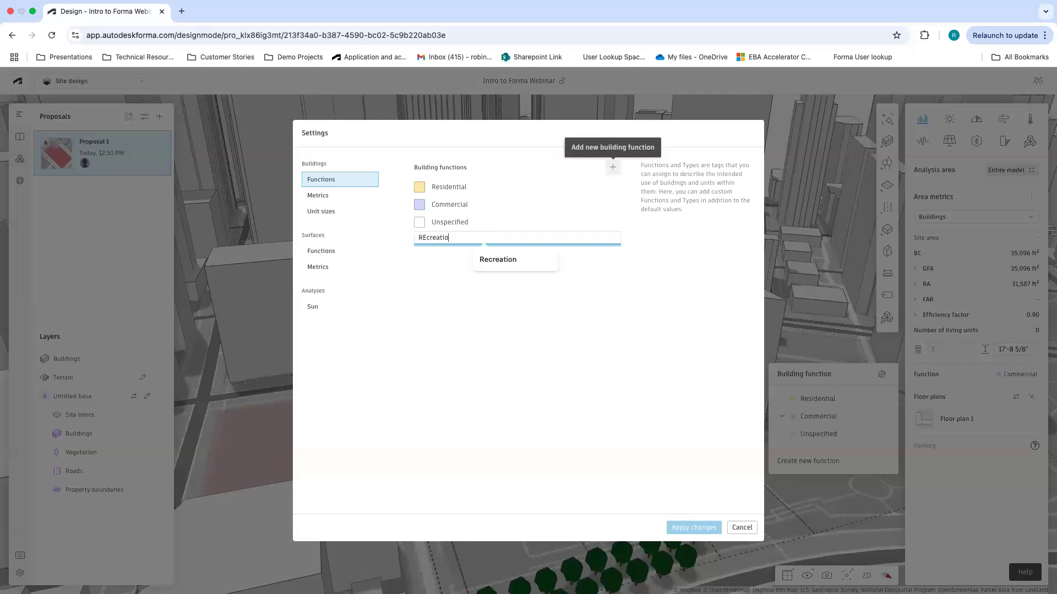
left_click(512, 259)
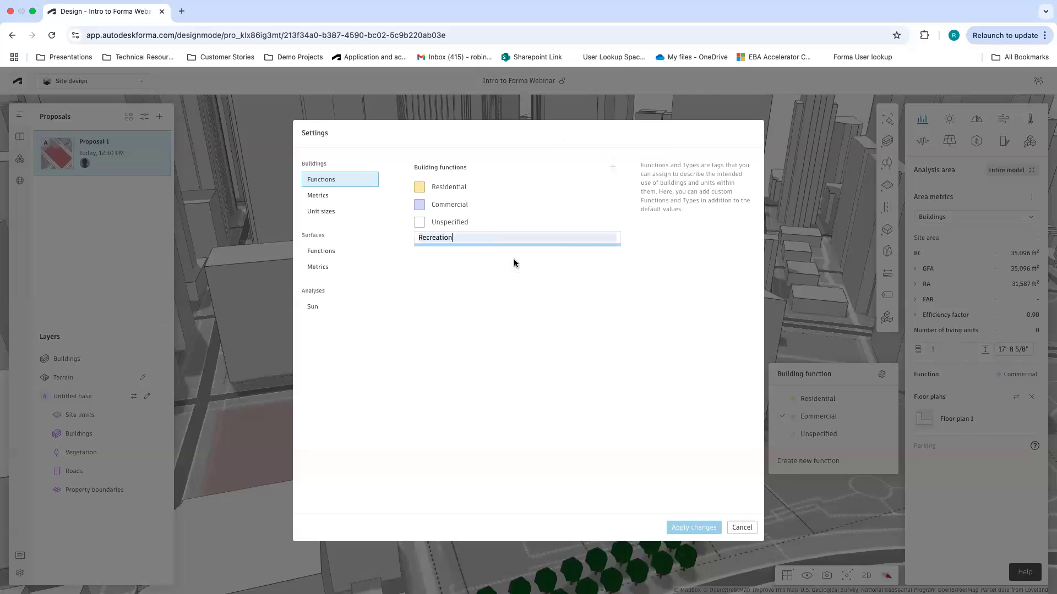
key("Return")
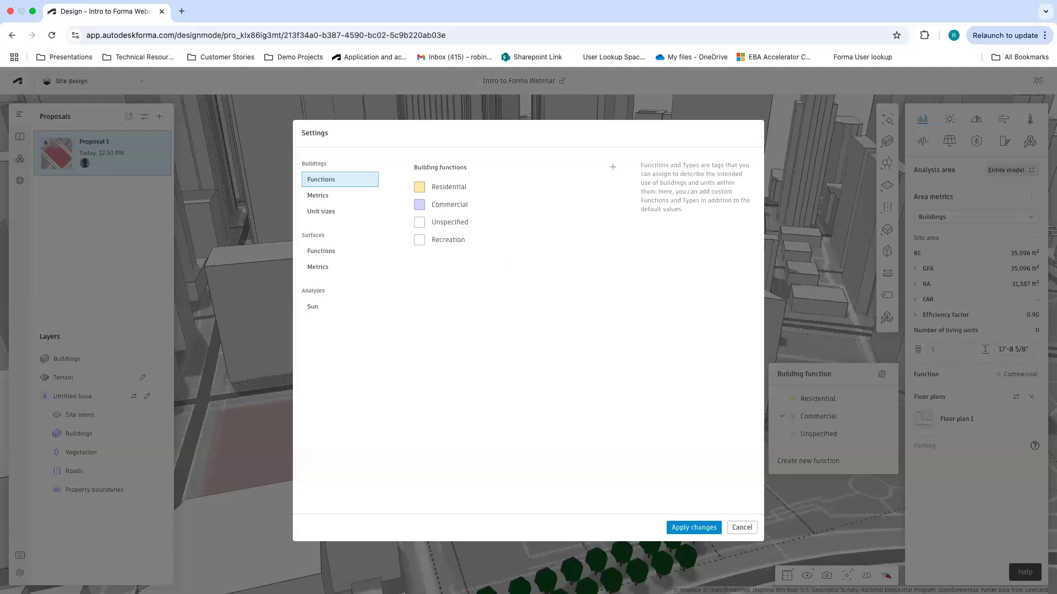
Give the Recreation function the darker green preset colour and apply the settings changes.
left_click(418, 242)
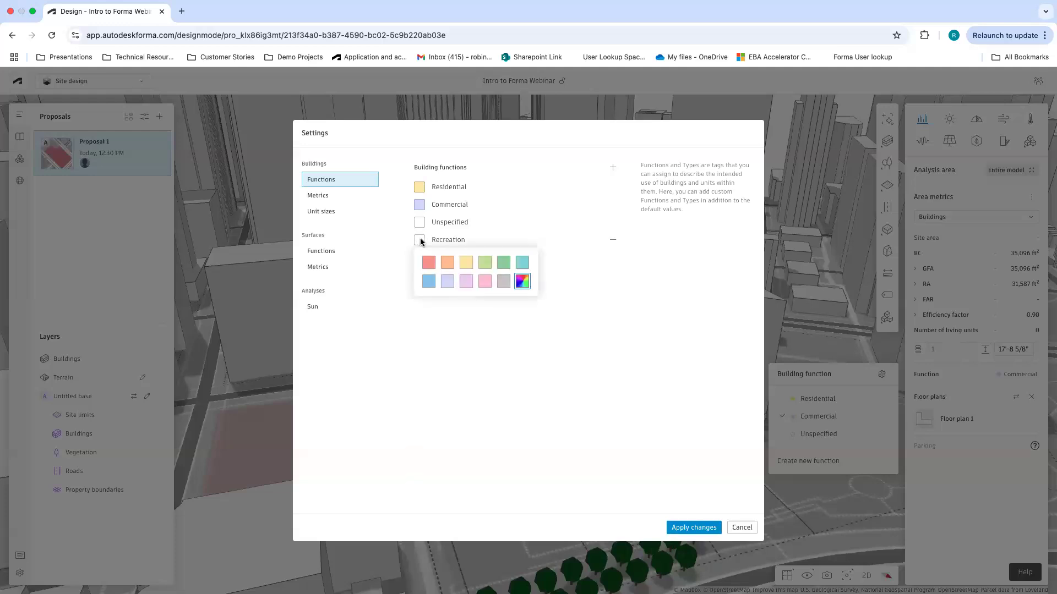
left_click(522, 281)
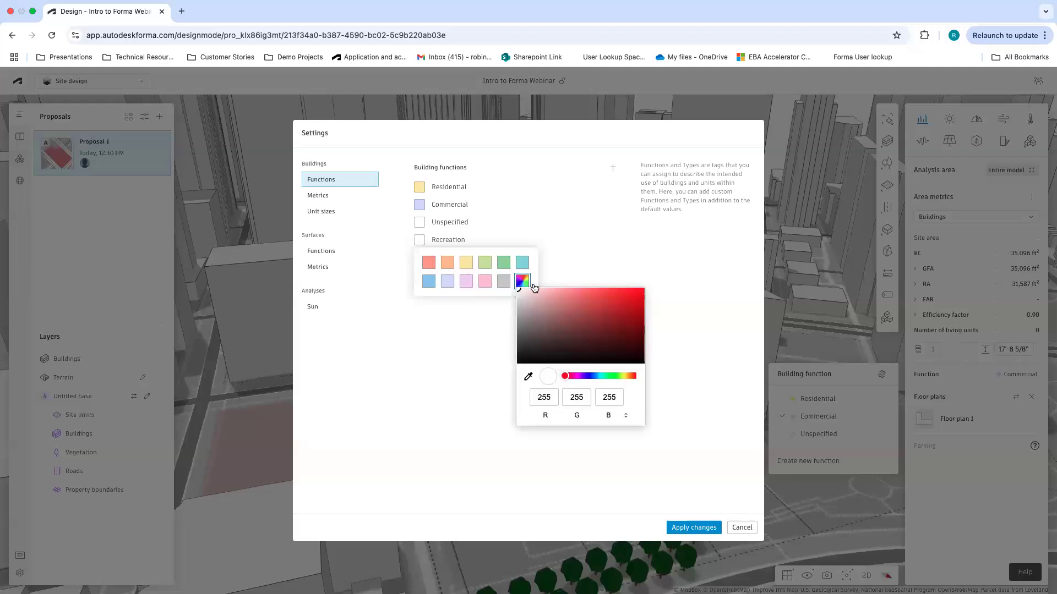
left_click(504, 265)
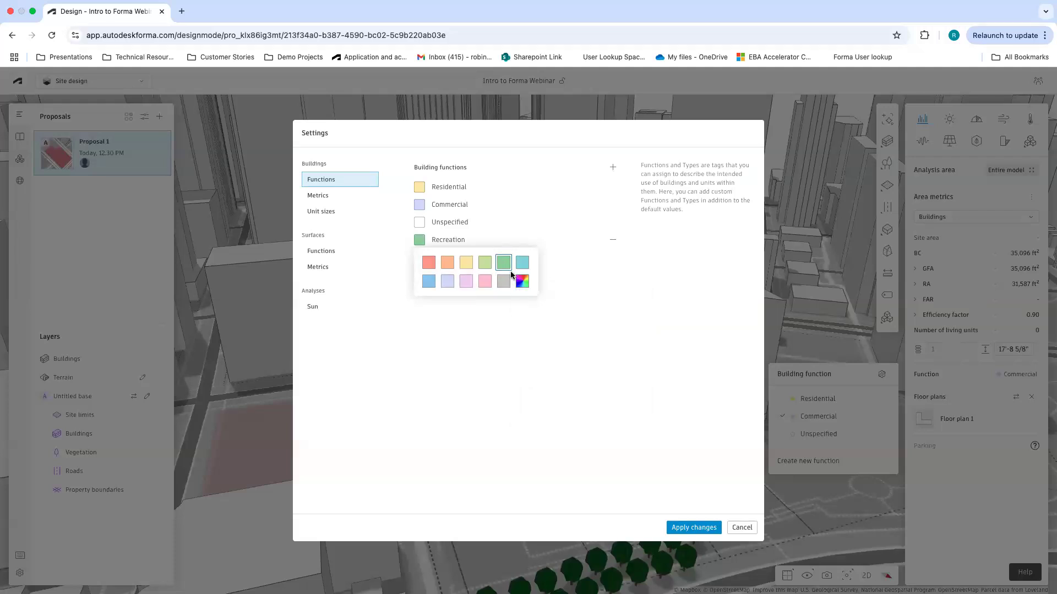
left_click(674, 529)
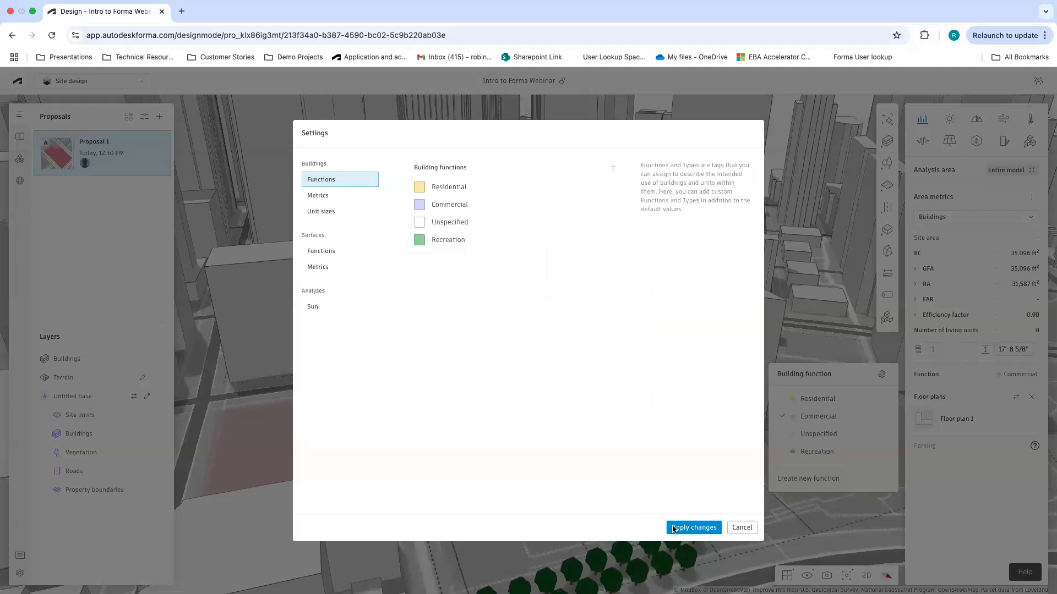
left_click(682, 527)
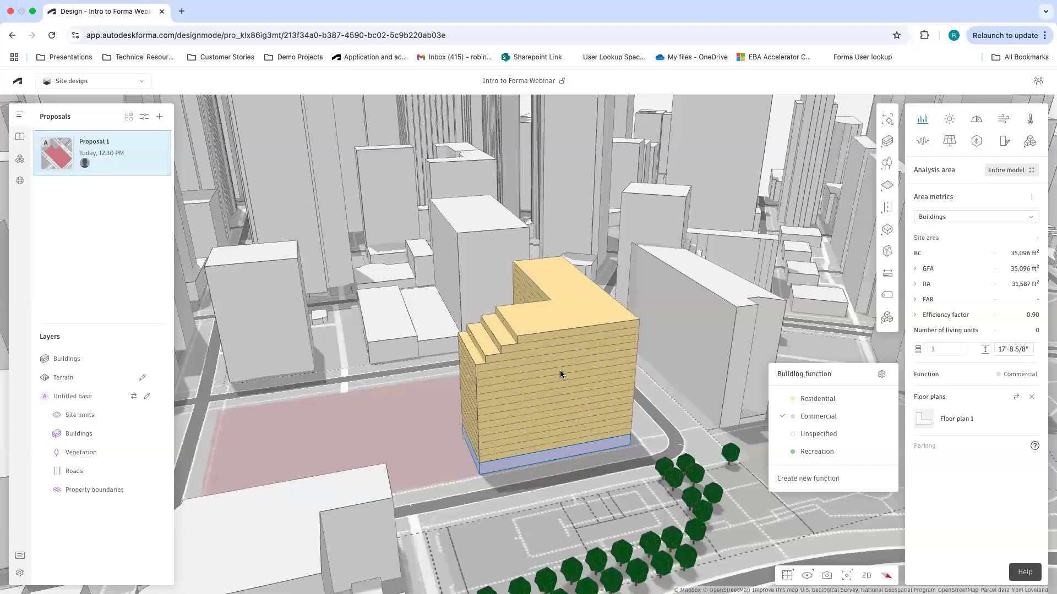
Assign the Recreation function to the building's top floor only.
left_click(546, 335)
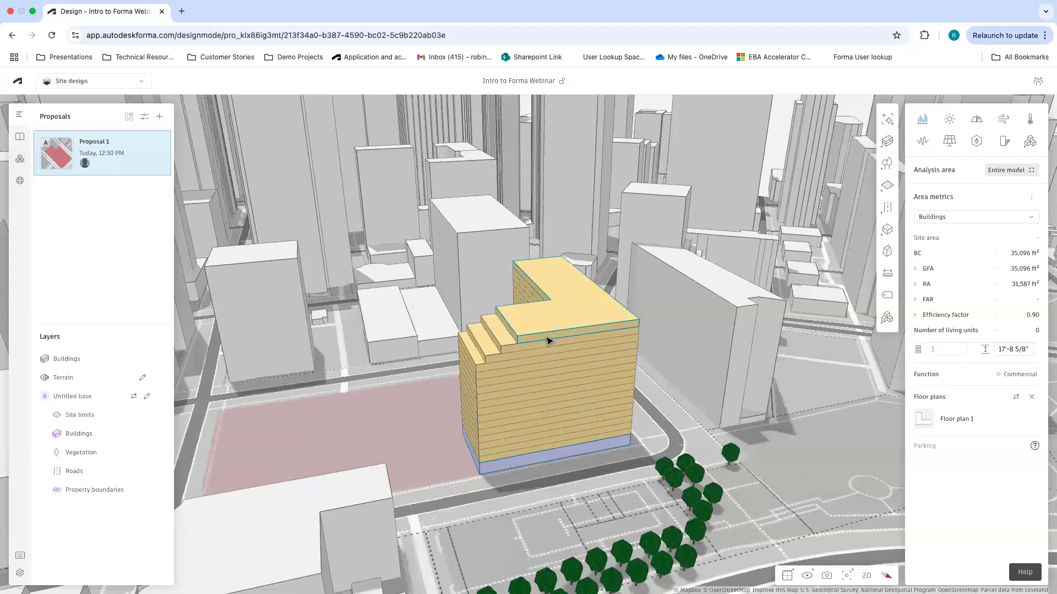
left_click(1006, 374)
left_click(832, 453)
left_click(698, 442)
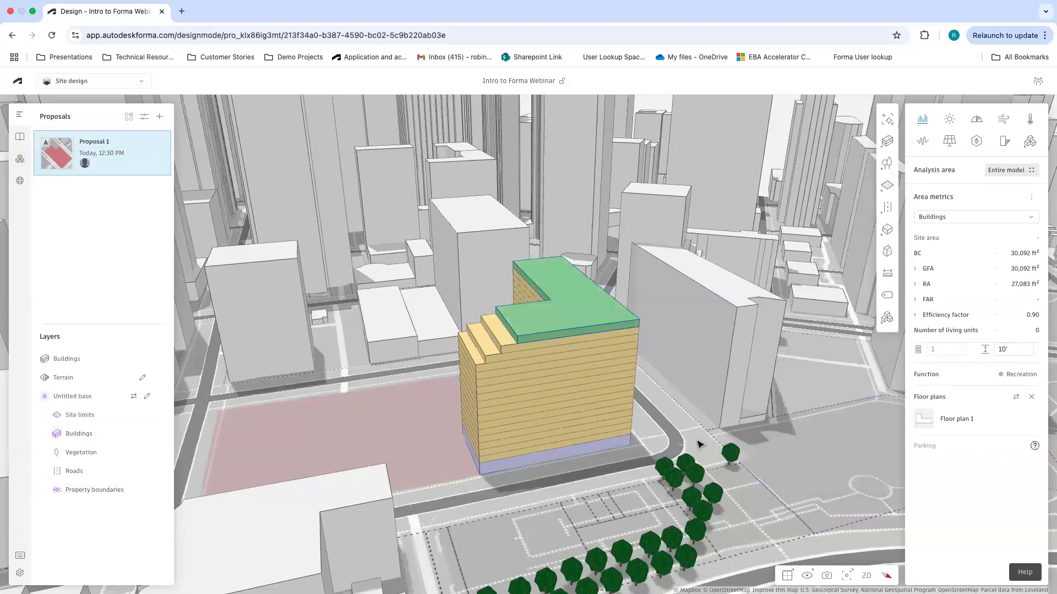
right_click_drag(693, 436, 594, 316)
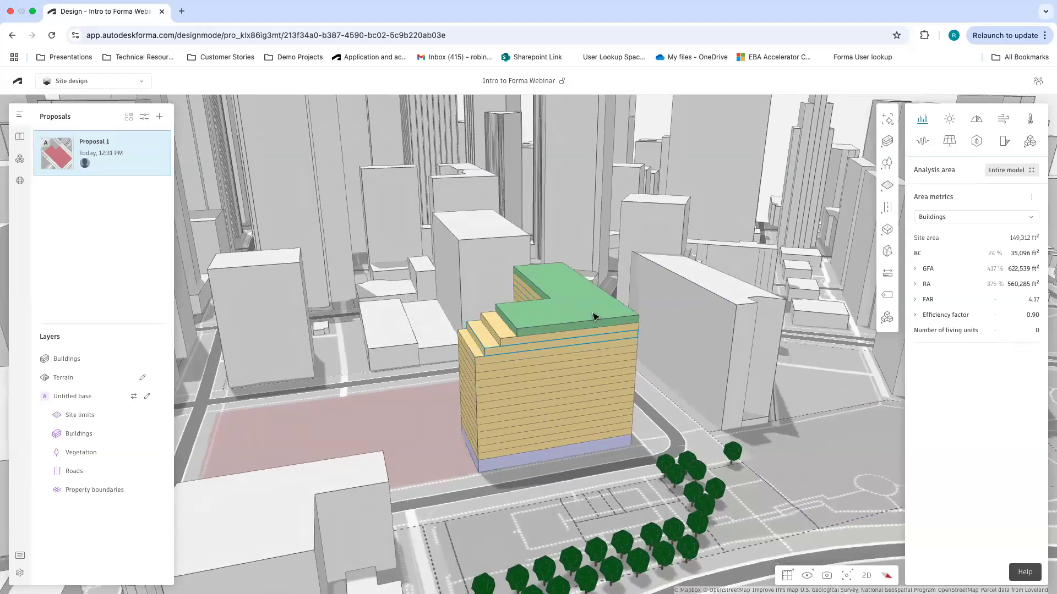
Select the whole building and examine its gross floor area breakdown by function.
left_click(593, 315)
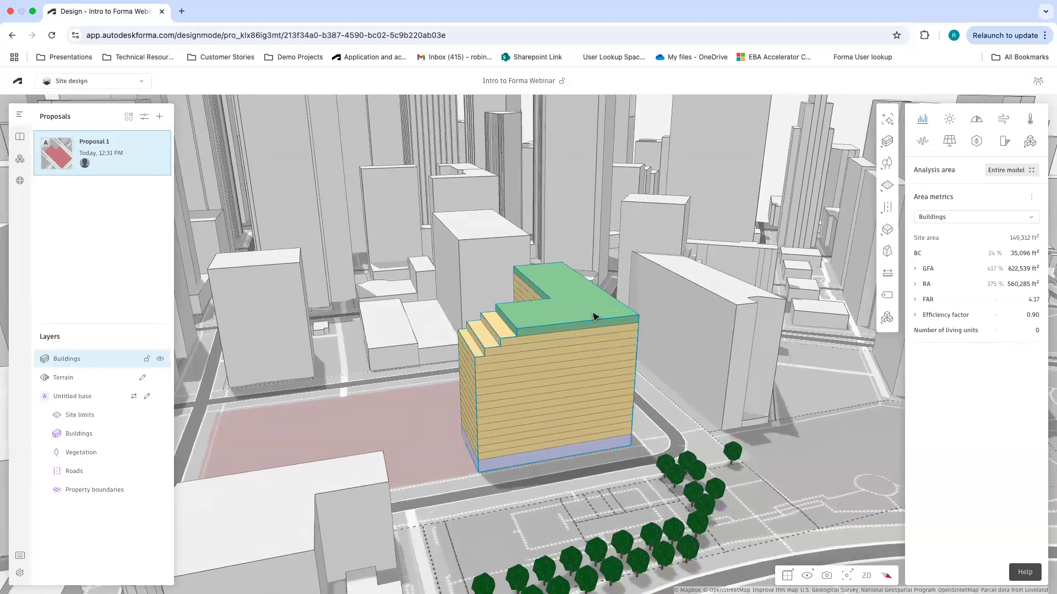
left_click(915, 269)
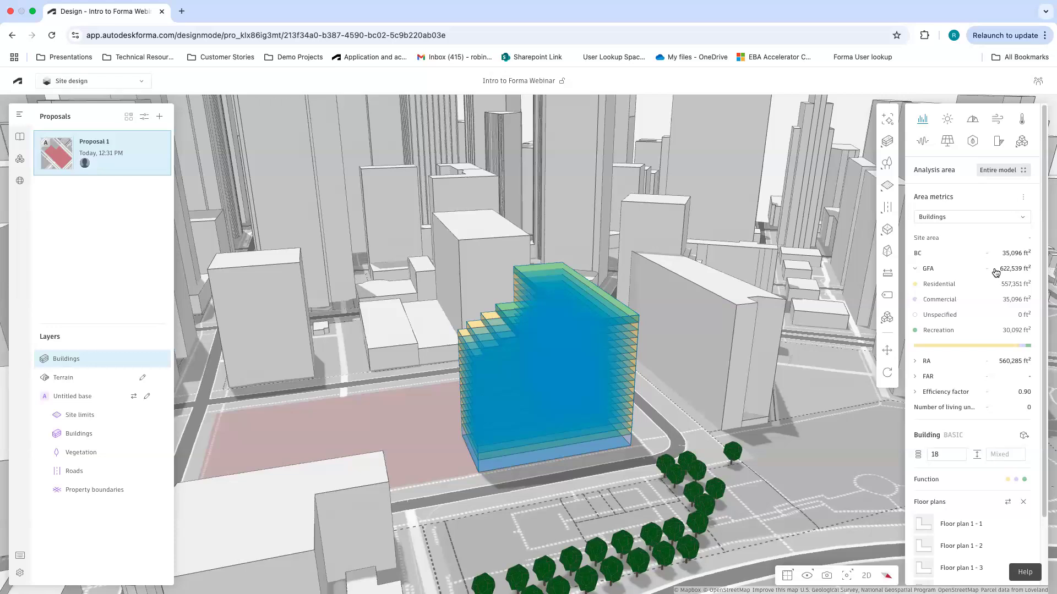
mouse_move(1026, 293)
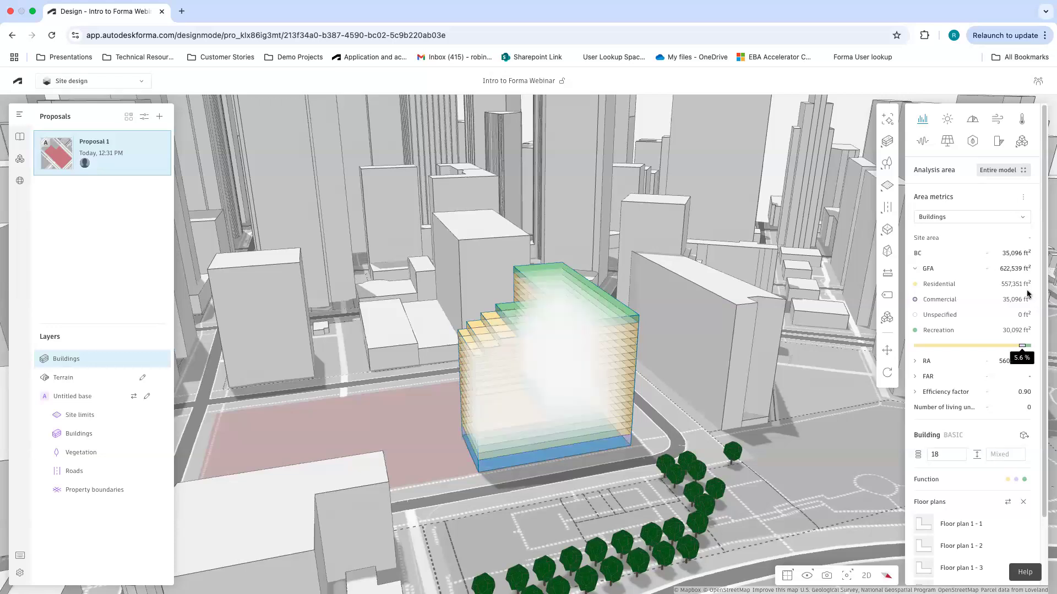
mouse_move(1027, 346)
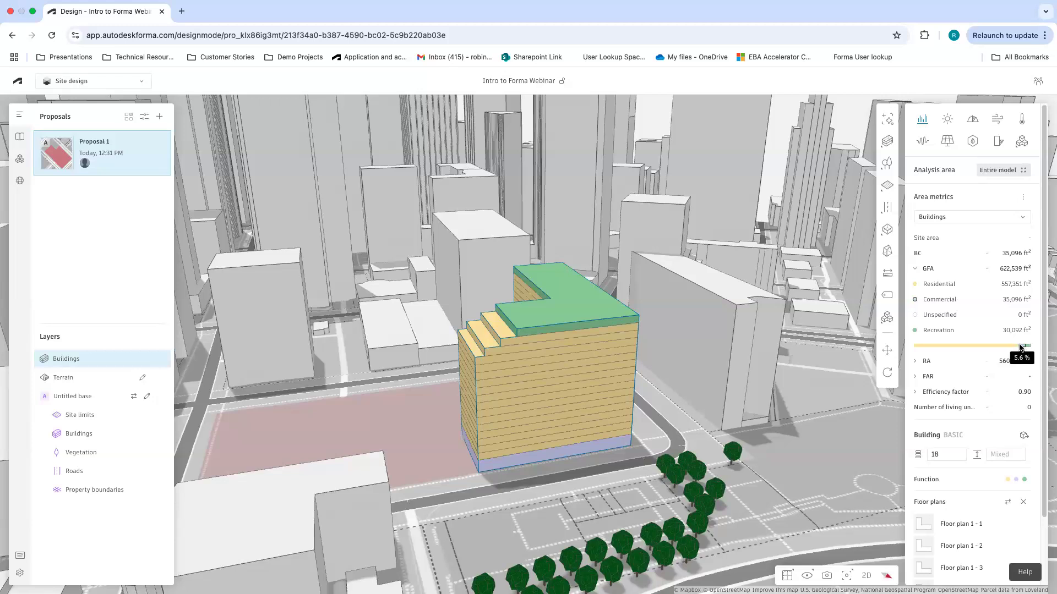
mouse_move(991, 304)
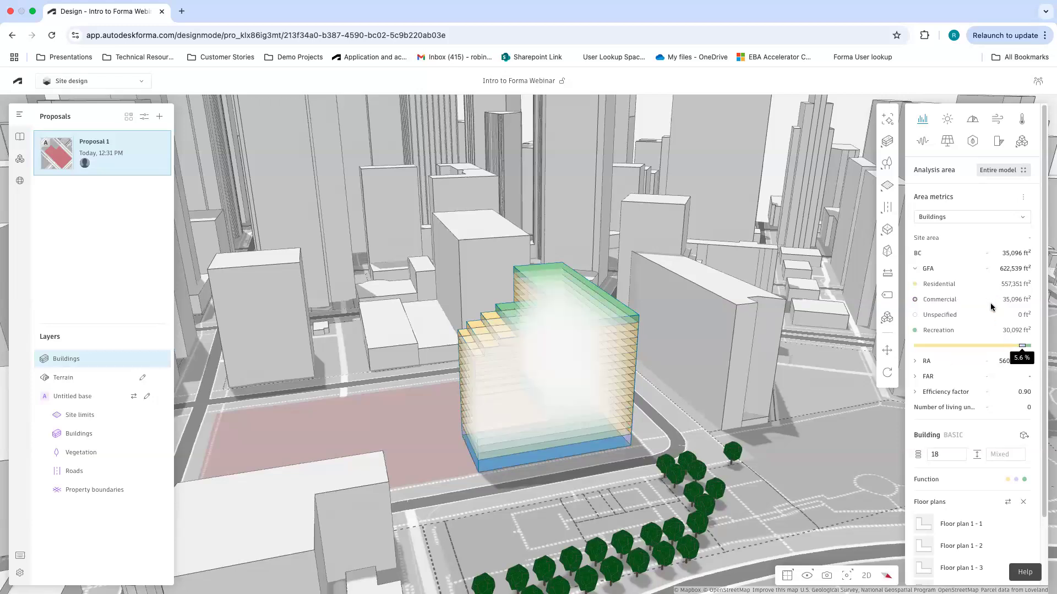
left_click_drag(647, 413, 826, 264)
mouse_move(936, 284)
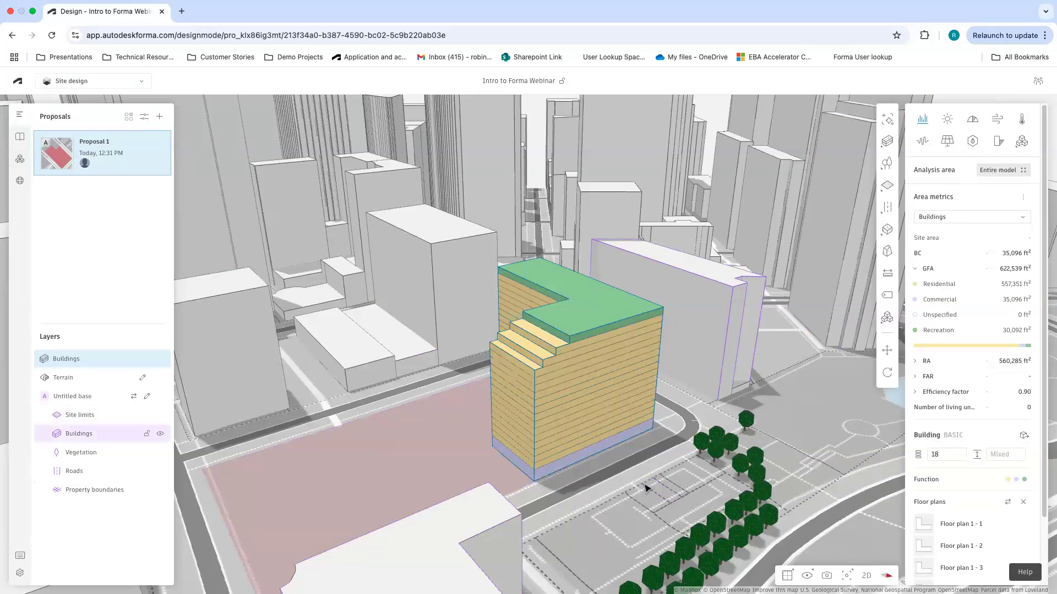
left_click_drag(612, 485, 520, 474)
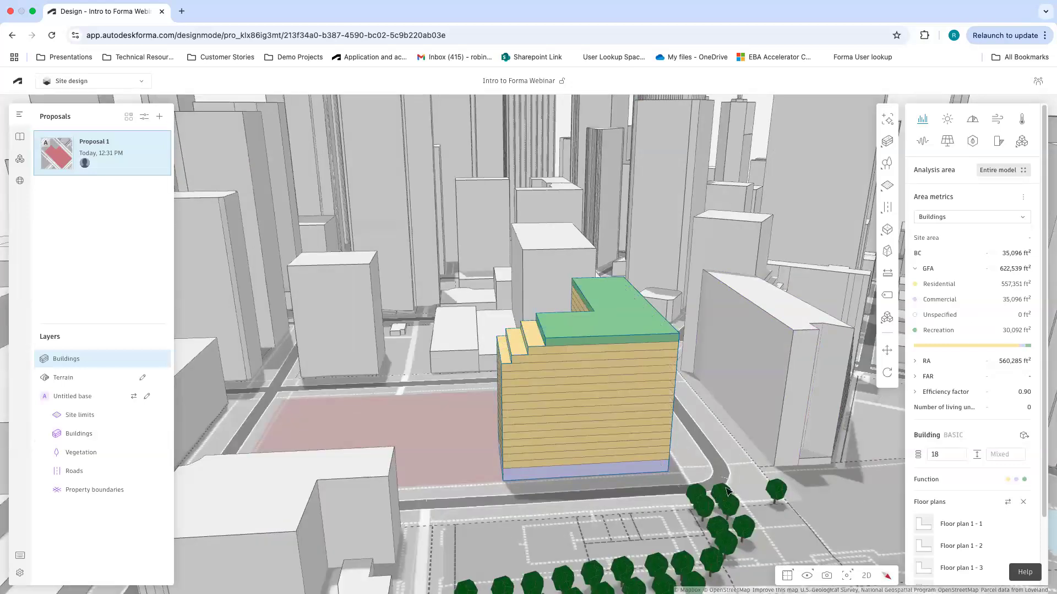
left_click_drag(749, 480, 588, 344)
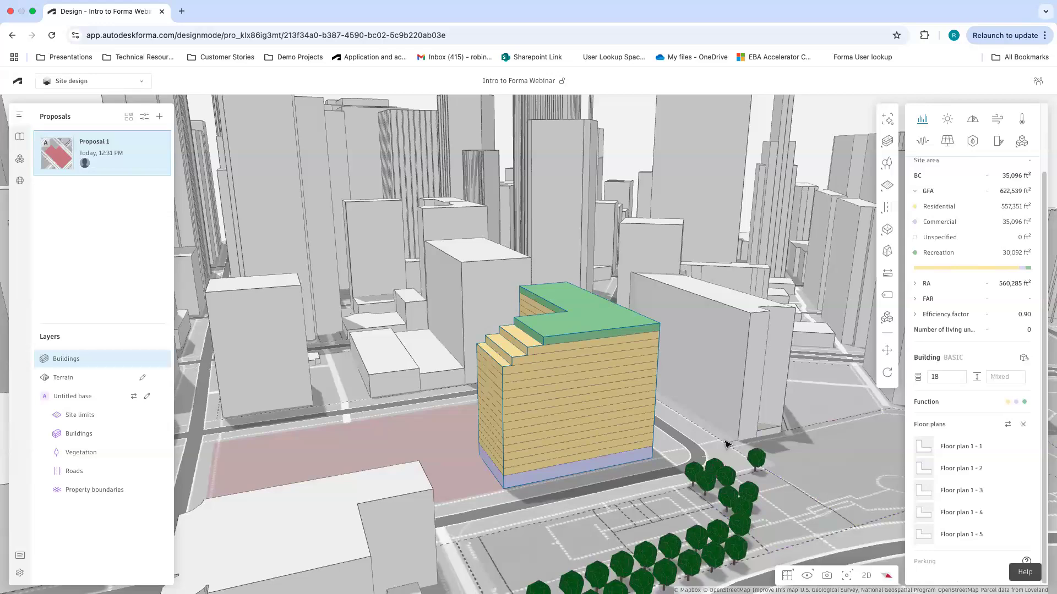
Open the terraced building's floor layout for editing on the 15th floor, with the full L-shaped plan in view.
left_click(587, 346)
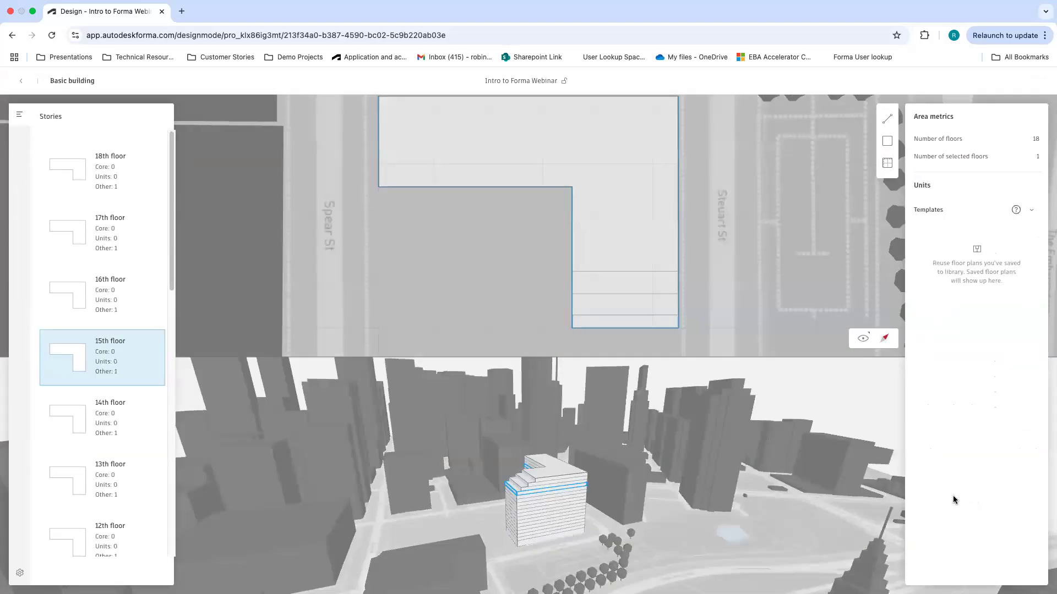
scroll(647, 226, "down", 2)
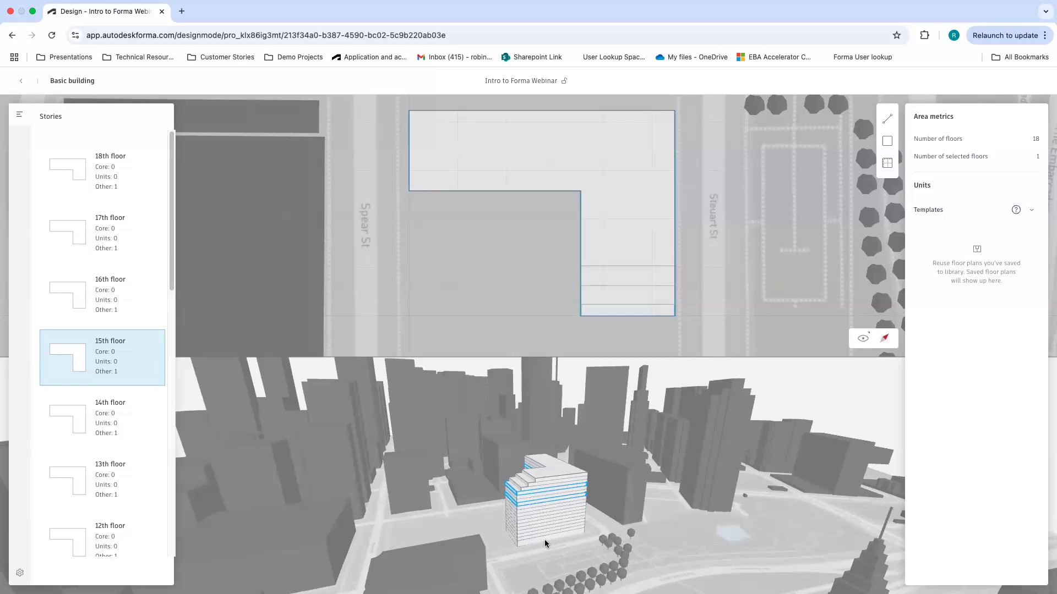
left_click_drag(550, 540, 549, 546)
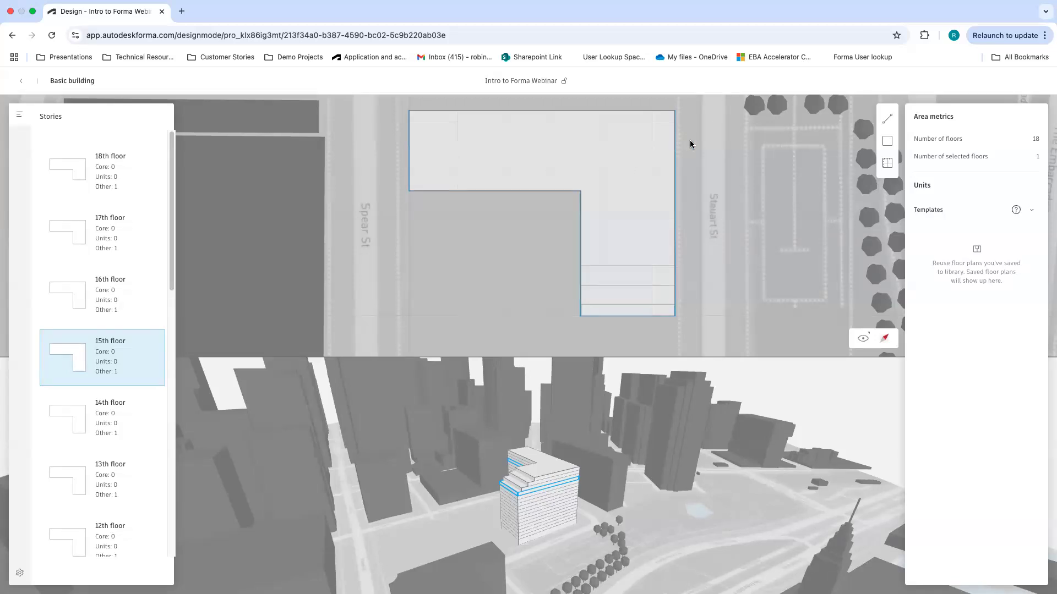
Draw two parallel L-shaped lines along both wings of the 15th floor to form a central corridor.
left_click(886, 119)
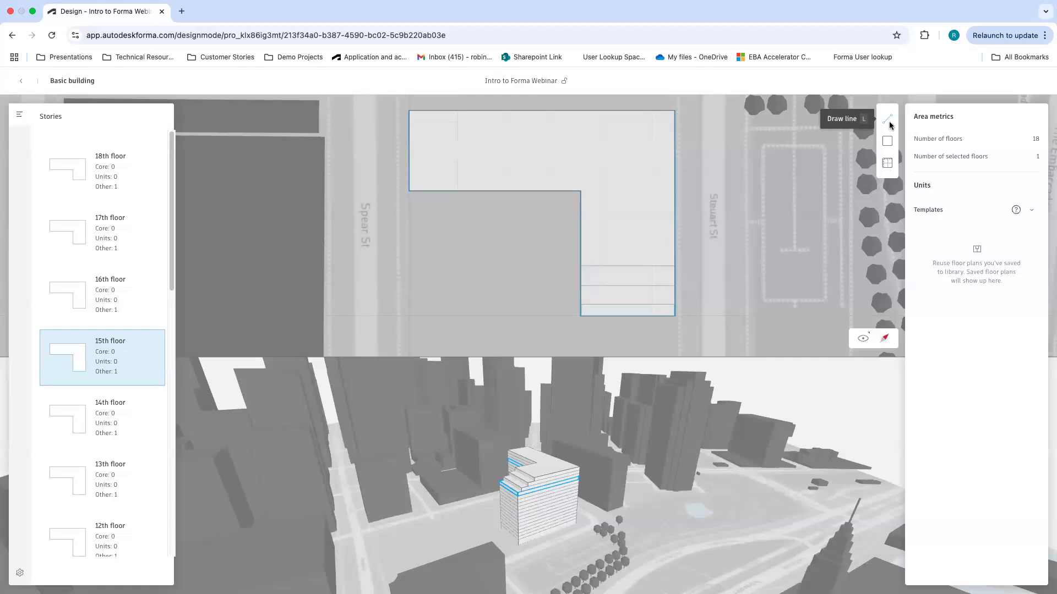
left_click(409, 141)
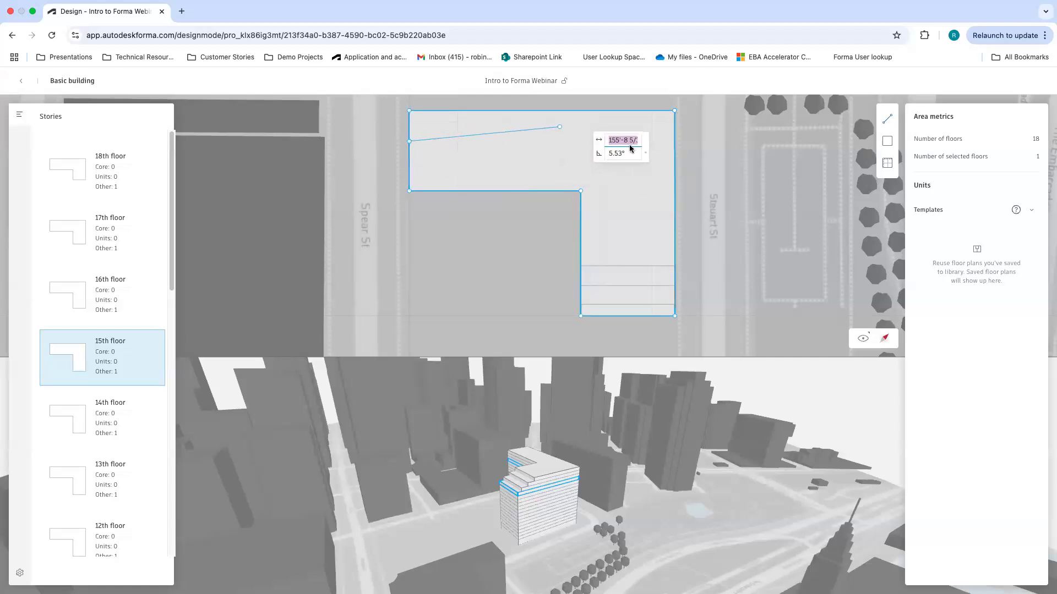
left_click(637, 141)
left_click(637, 316)
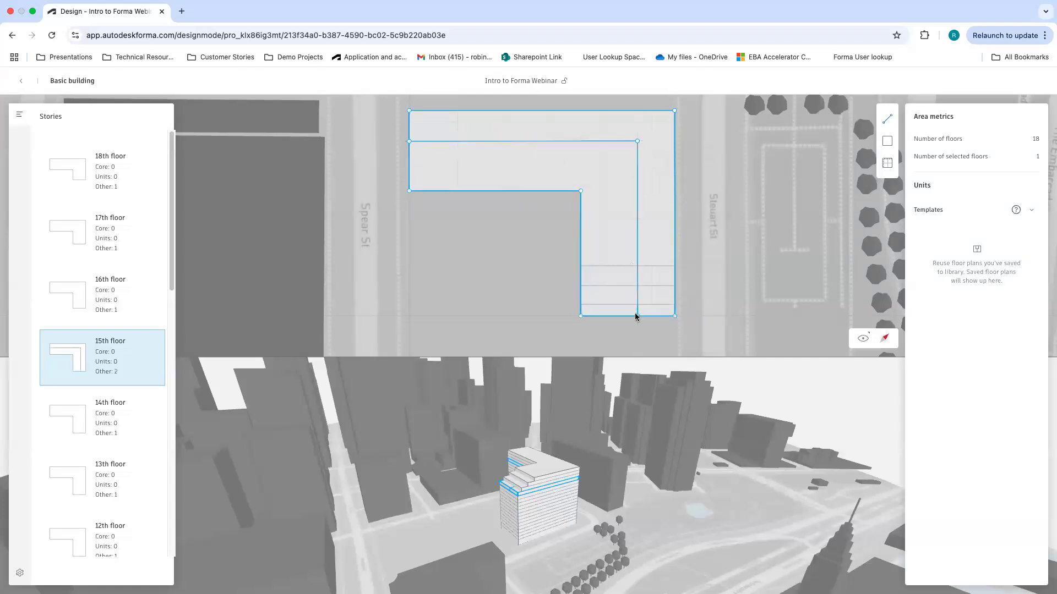
left_click(618, 316)
left_click(617, 156)
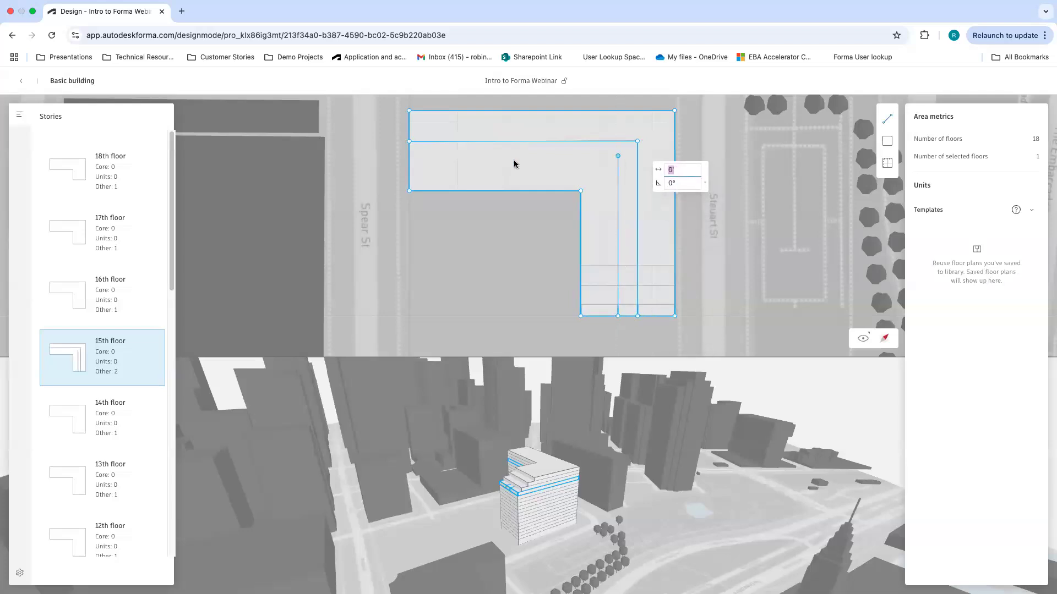
left_click(414, 157)
Divide the outer strip near Spear St with a perpendicular line, cutting off an end unit of about 1,427 ft².
scroll(432, 125, "up", 5)
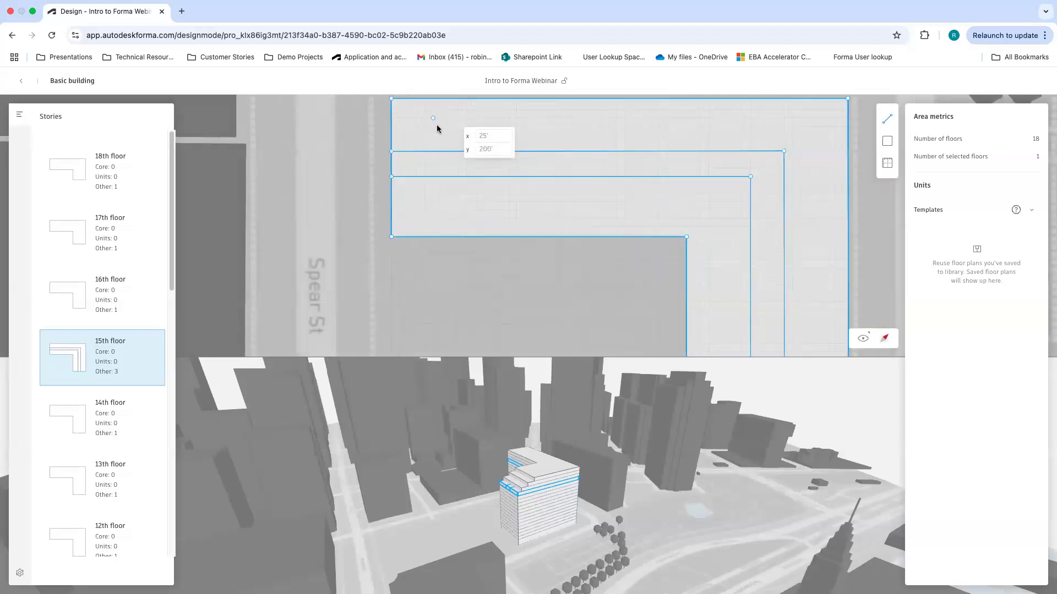
left_click(472, 156)
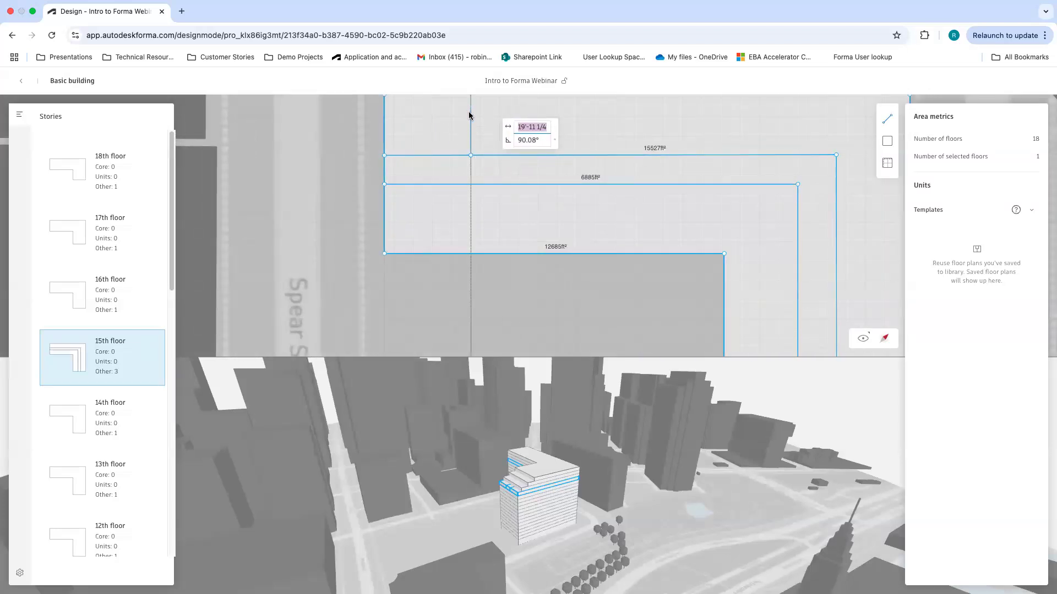
scroll(471, 105, "down", 3)
left_click(471, 105)
scroll(458, 118, "up", 2)
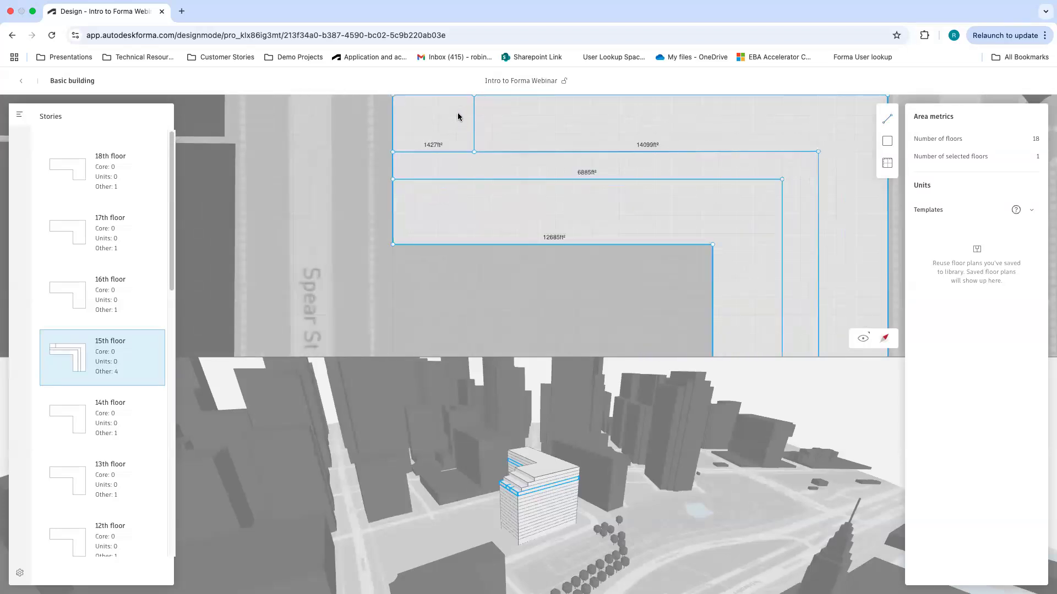
Divide the inner strip from Spear St with five perpendicular lines into units of about 898, 721, 1,082, 541 and 721 ft².
left_click(439, 152)
left_click(438, 179)
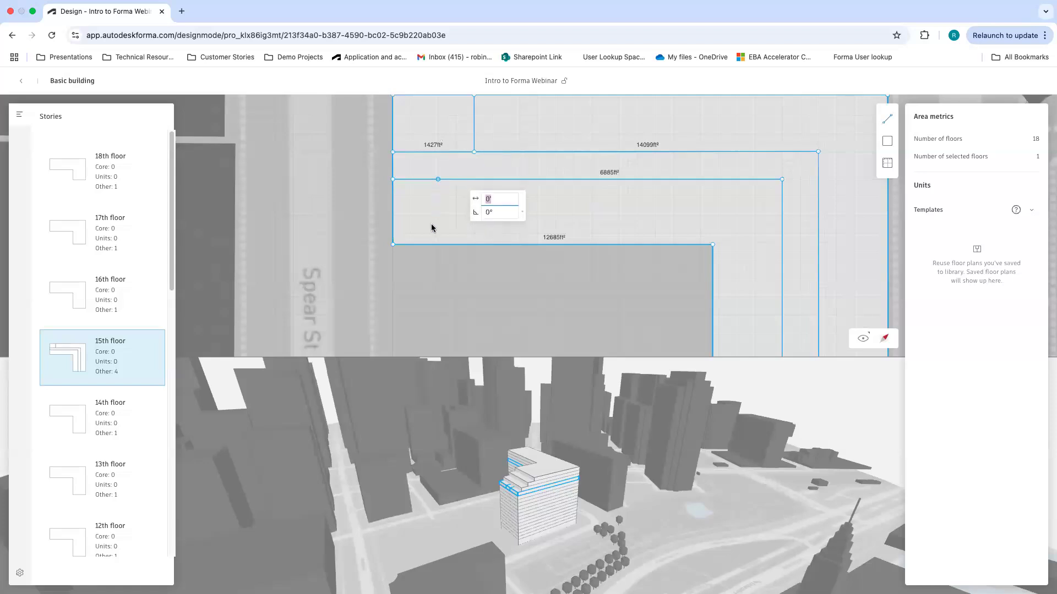
left_click(435, 245)
left_click(473, 180)
left_click(475, 244)
left_click(528, 179)
left_click(529, 245)
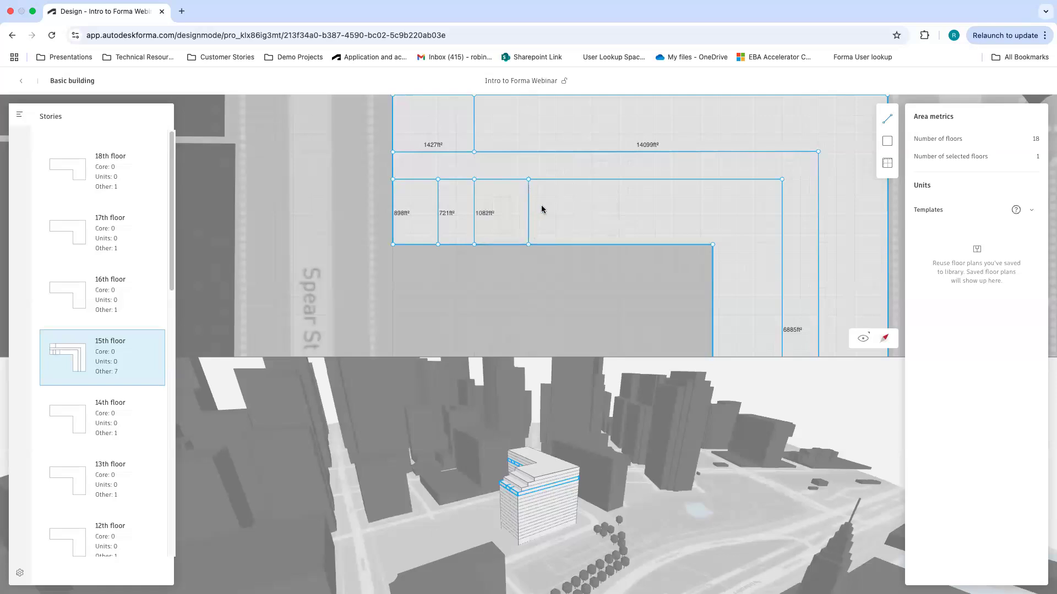
left_click(556, 179)
left_click(556, 245)
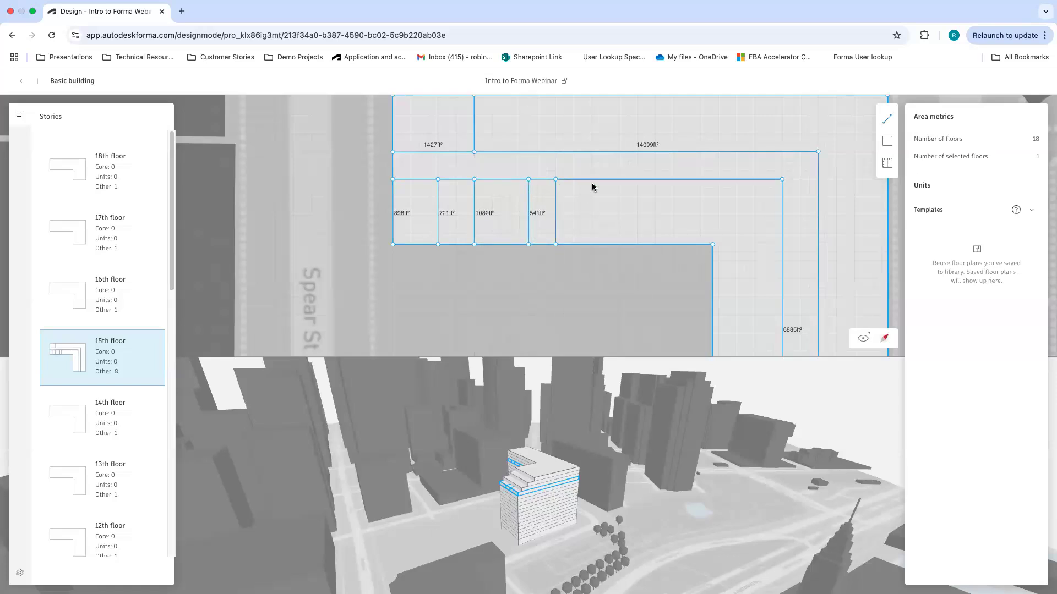
left_click(591, 179)
left_click(592, 244)
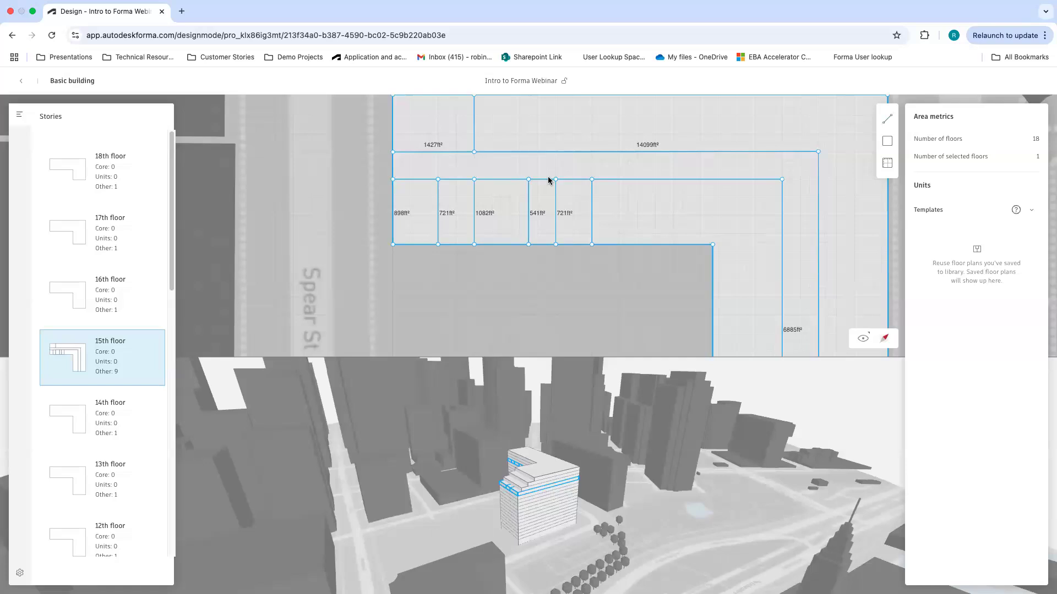
Divide the outer strip further into units of about 634, 950 and 949 ft², and add another inner unit of about 721 ft².
scroll(548, 179, "down", 3)
left_click(524, 161)
left_click(522, 126)
left_click(559, 161)
left_click(558, 126)
left_click(600, 179)
left_click(600, 220)
left_click(593, 162)
left_click(590, 131)
scroll(575, 142, "up", 3)
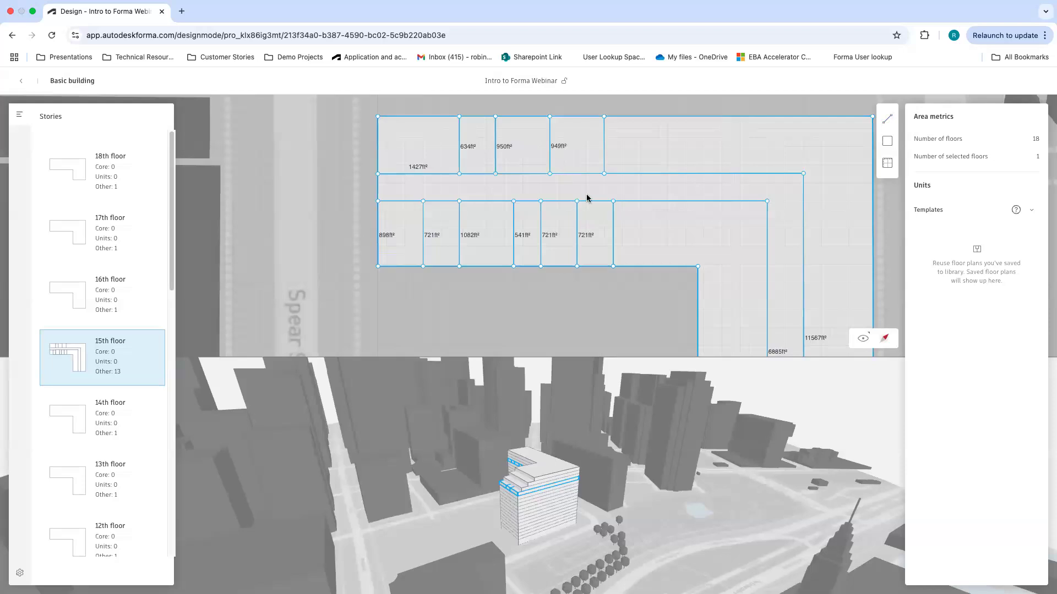
Apply the 15th floor's layout to the 14th through 2nd floors by adding them to the floor selection.
scroll(585, 227, "down", 1)
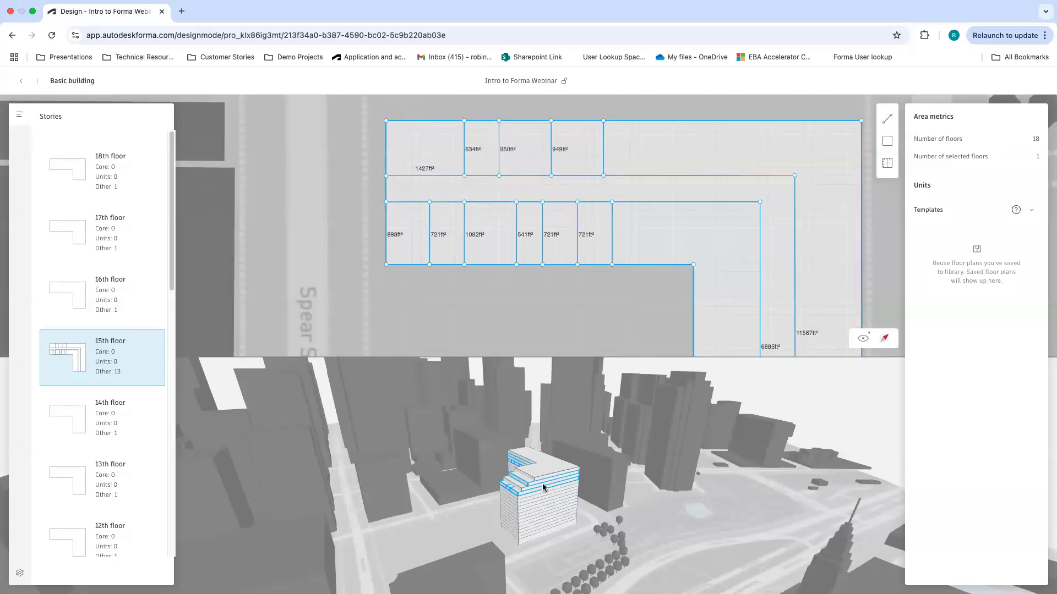
scroll(502, 495, "up", 3)
mouse_move(507, 523)
right_mouse_down()
mouse_move(570, 518)
mouse_move(514, 527)
mouse_move(514, 504)
right_mouse_up()
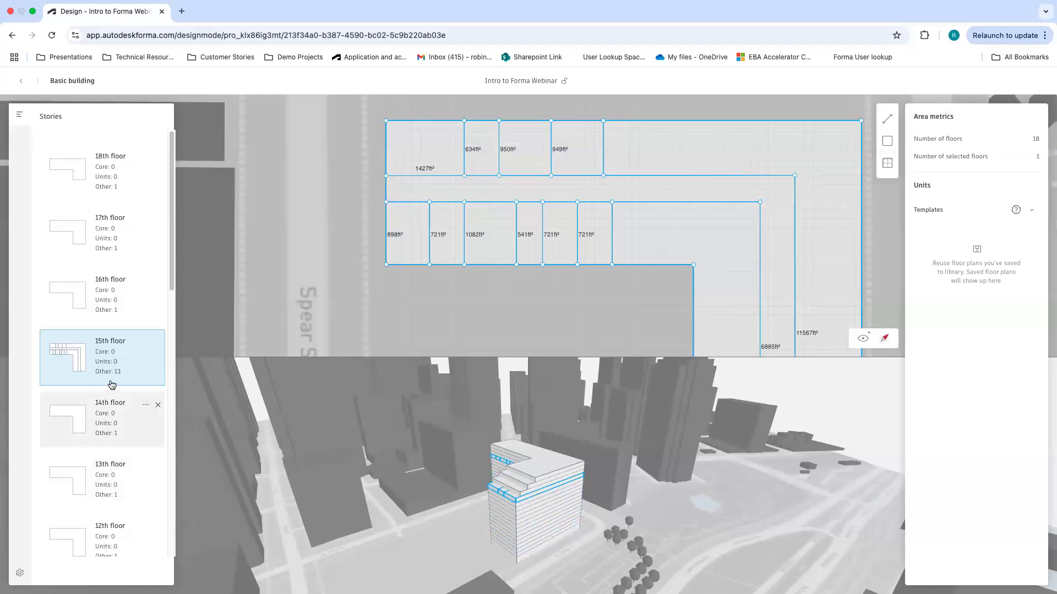
scroll(102, 380, "down", 1)
left_click(96, 405, "shift")
left_click(105, 461, "shift")
scroll(104, 465, "down", 4)
left_click(102, 460, "shift")
left_click(101, 493, "shift")
scroll(99, 473, "down", 7)
left_click(97, 432, "shift")
left_click(101, 470, "shift")
scroll(101, 440, "down", 4)
left_click(104, 372, "shift")
left_click(105, 401, "shift")
left_click(106, 462, "shift")
scroll(104, 458, "down", 2)
left_click(104, 458, "shift")
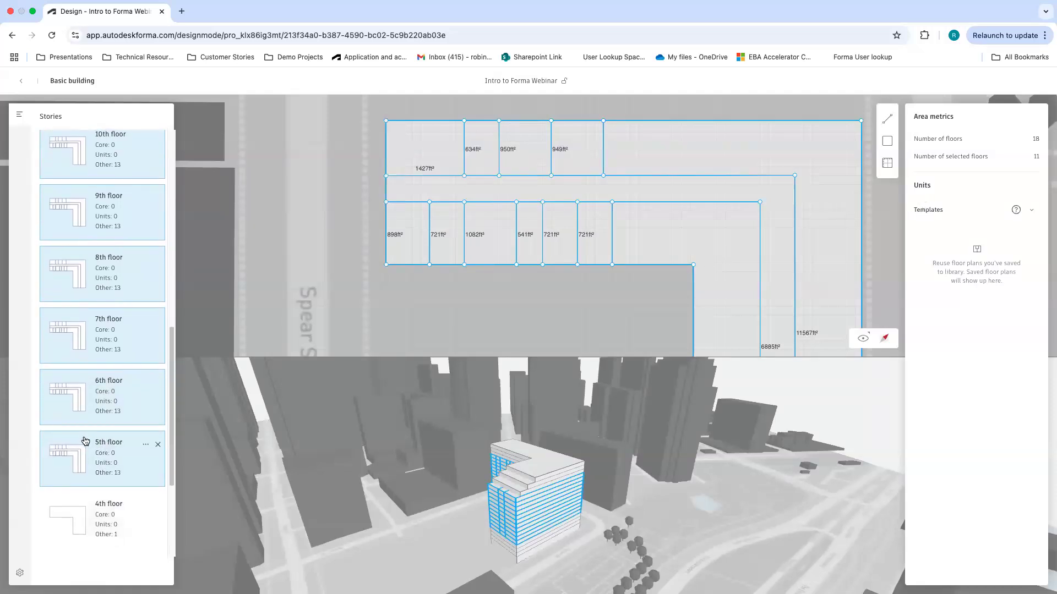
scroll(85, 440, "down", 4)
left_click(104, 386, "shift")
left_click(106, 439, "shift")
left_click(126, 490, "shift")
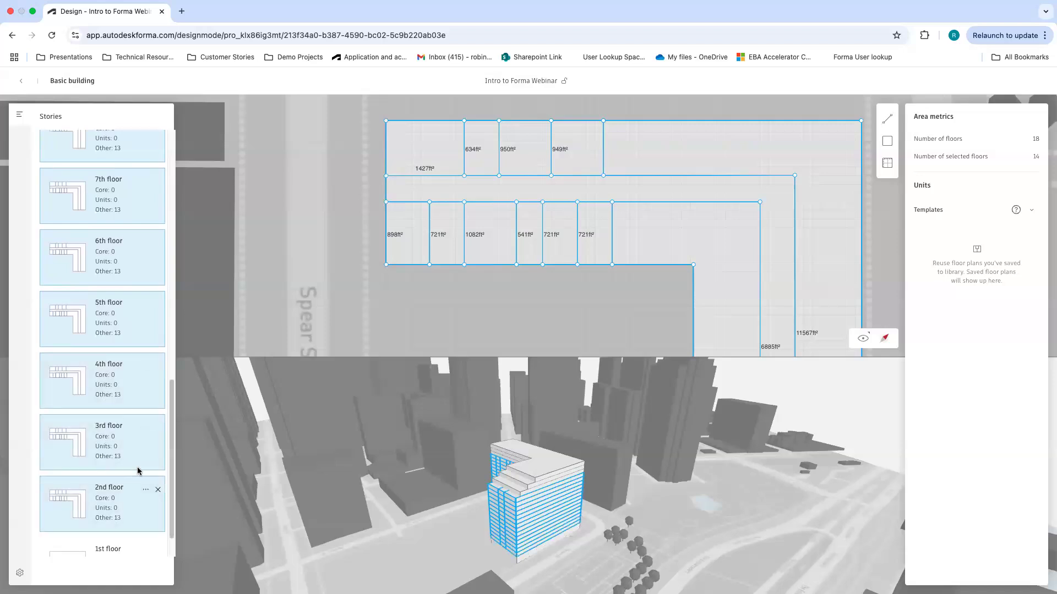
Assign the Corridor unit type to the L-shaped central strip on the selected floors.
left_click(666, 191)
scroll(666, 191, "down", 2)
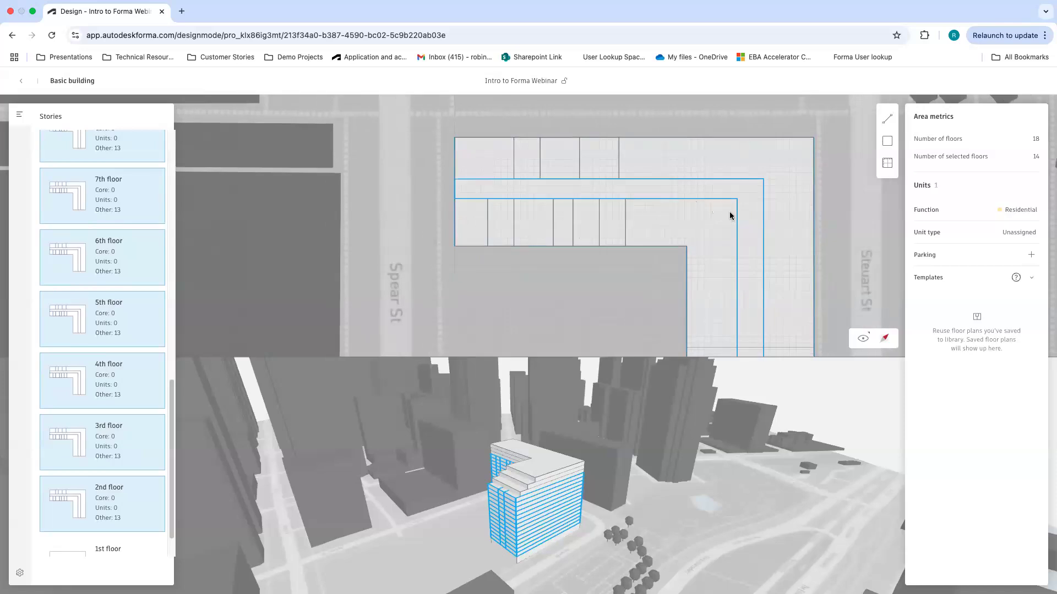
left_click_drag(739, 217, 633, 181)
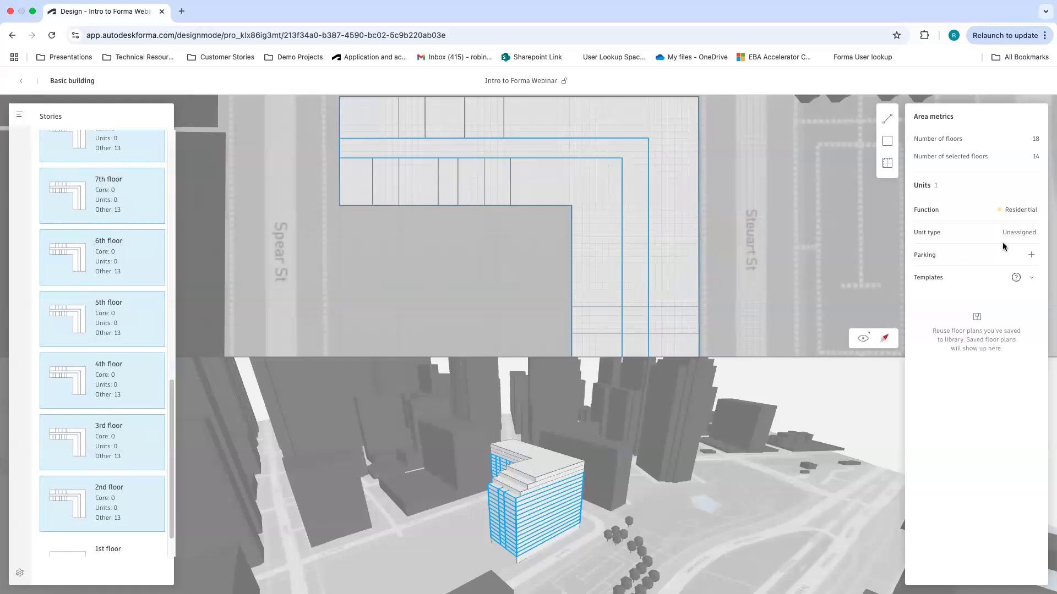
left_click(1024, 236)
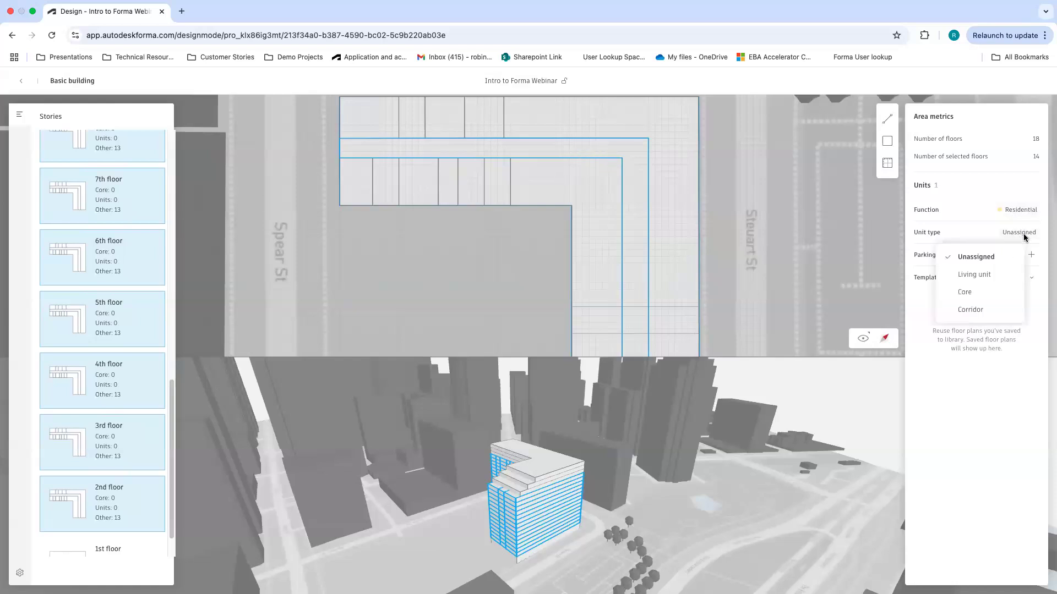
left_click(969, 309)
Assign the Living unit type to the divided units on both sides of the corridor and to the large inner L-shaped remainder.
left_click(370, 119)
left_click(409, 120, "shift")
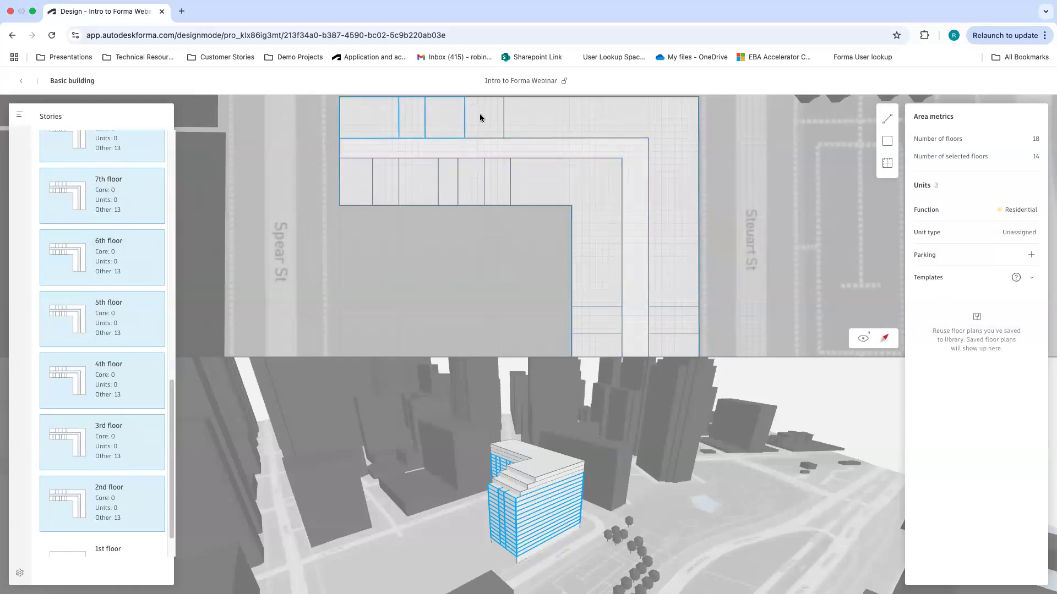
left_click(462, 187, "shift")
left_click(451, 193, "shift")
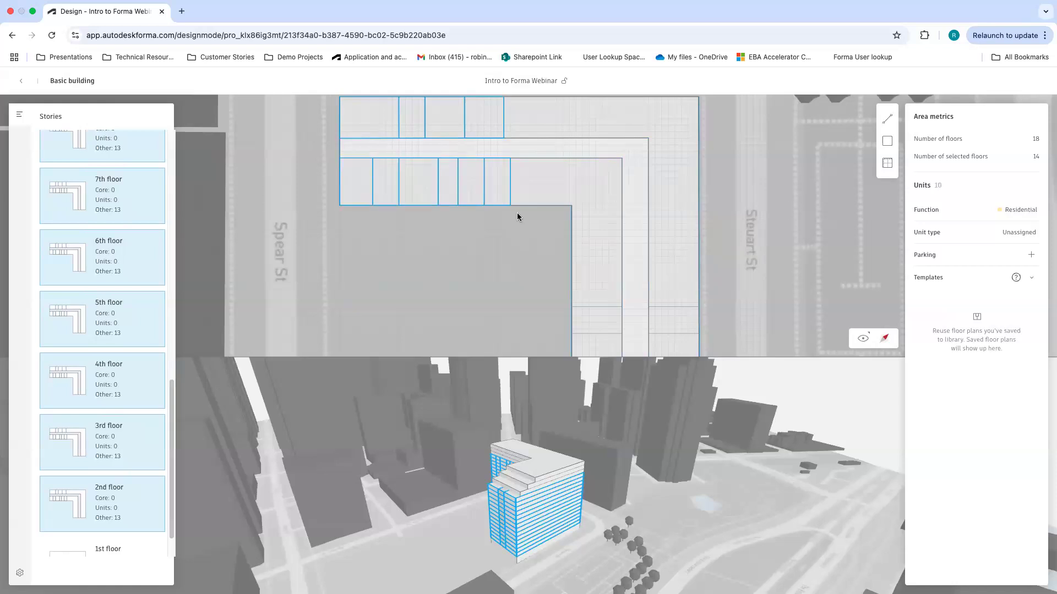
scroll(518, 216, "down", 3)
left_click(568, 303, "shift")
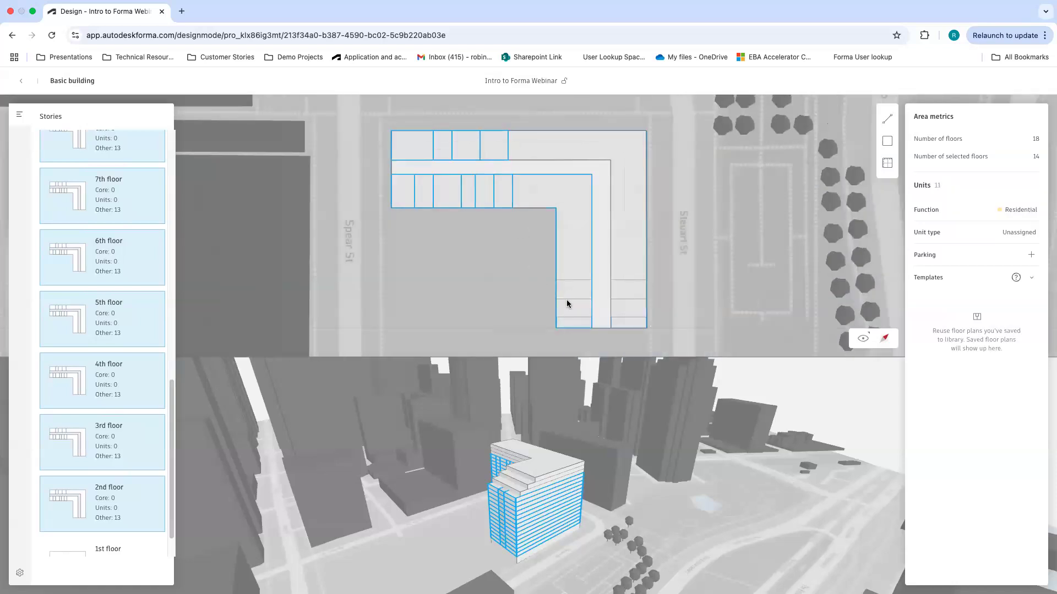
left_click(1023, 232)
left_click(990, 279)
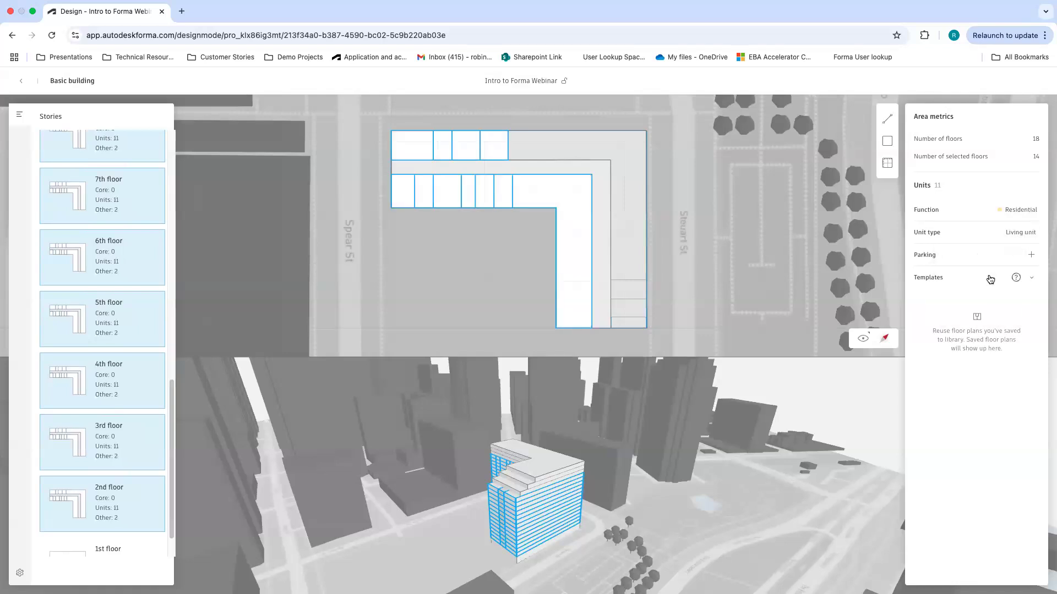
Set the large inner L-shaped area back to the Unassigned unit type.
left_click(557, 201)
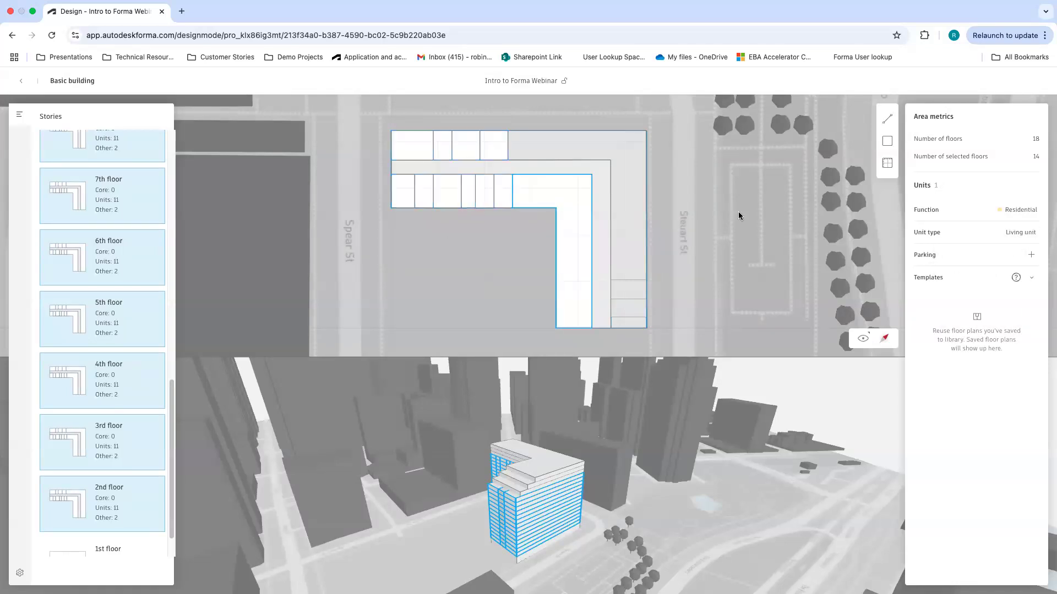
left_click(1009, 232)
left_click(963, 255)
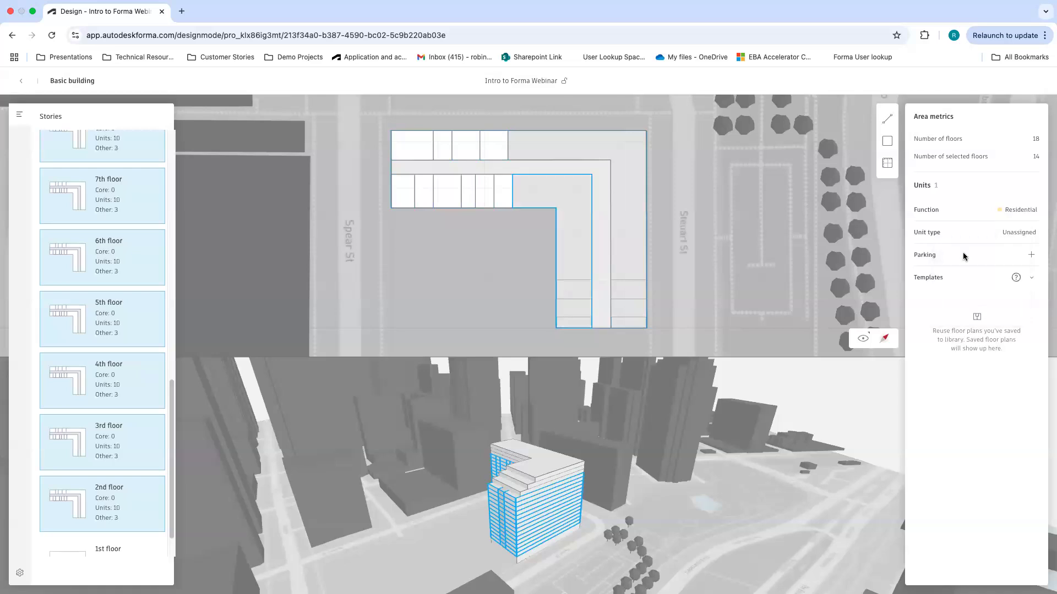
Close the floor layout editor and view the subdivided building from the courtyard side in the site model.
scroll(130, 288, "up", 5)
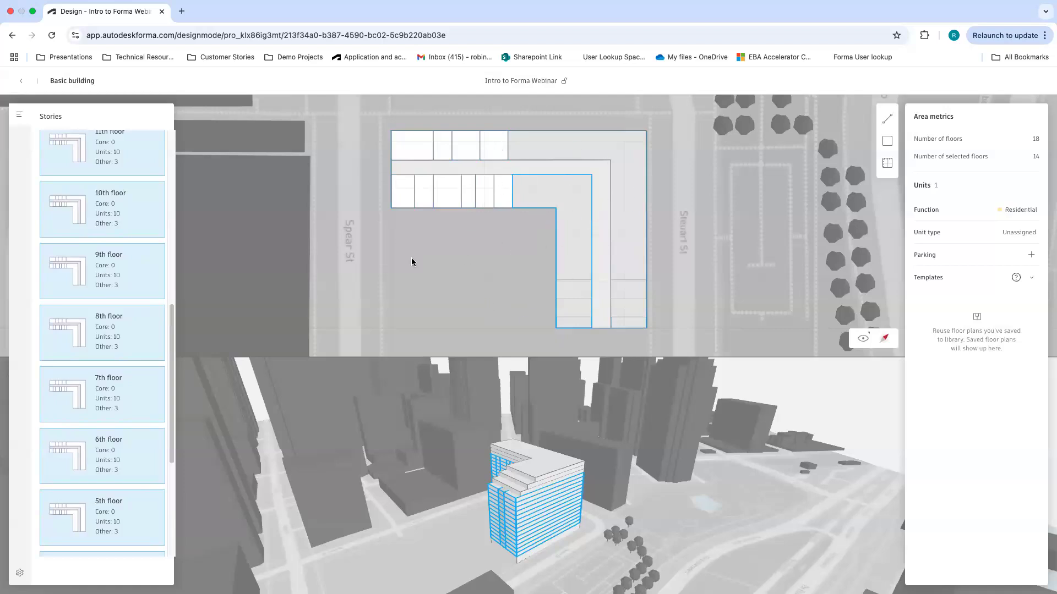
left_click(20, 87)
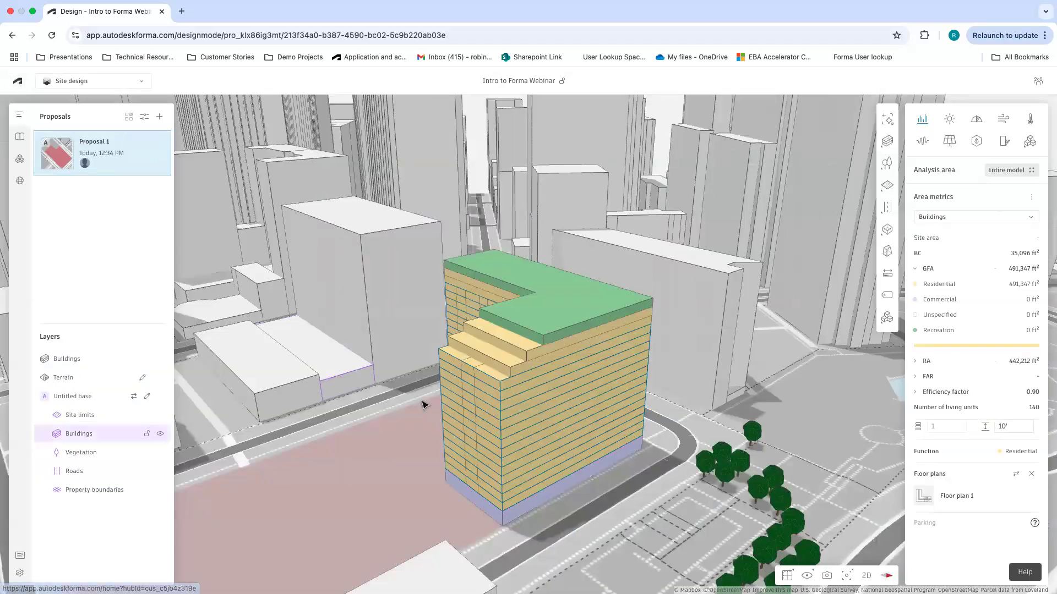
left_click_drag(447, 401, 500, 314)
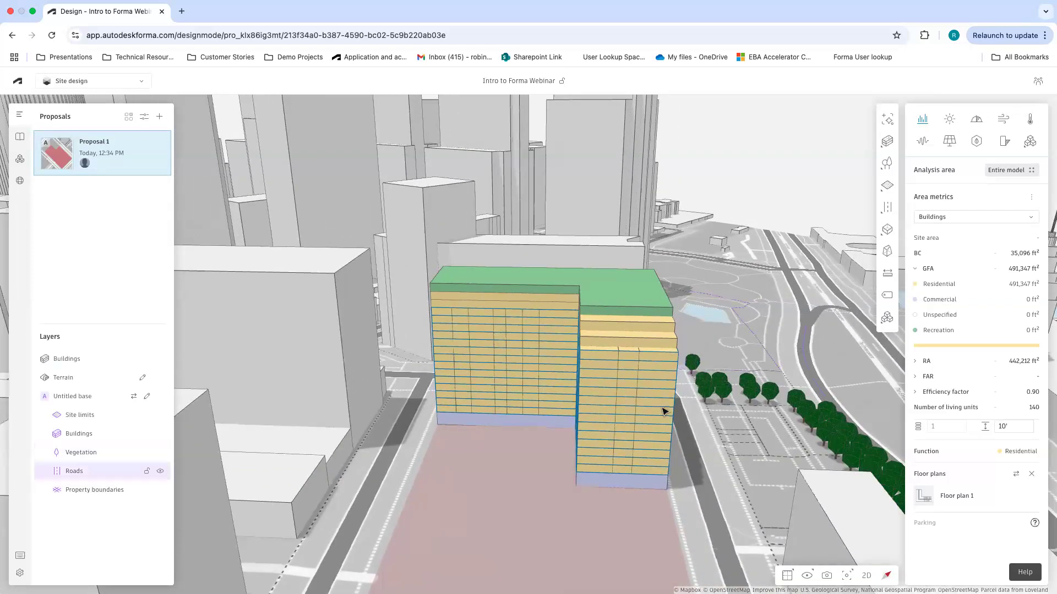
left_click_drag(622, 417, 845, 443)
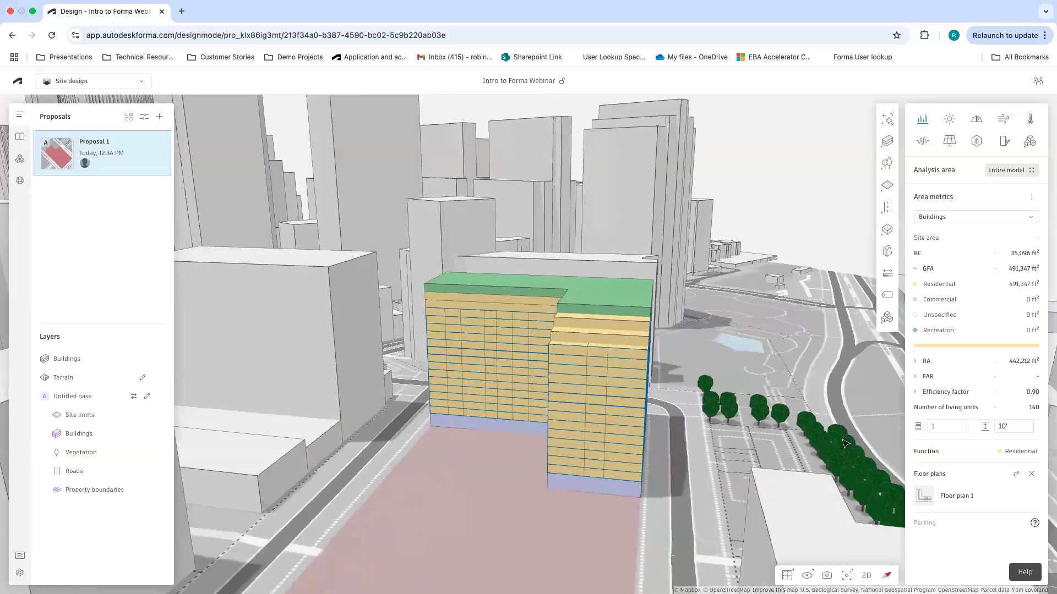
Switch the area metrics to Units and examine the distribution of units by size range.
left_click(944, 220)
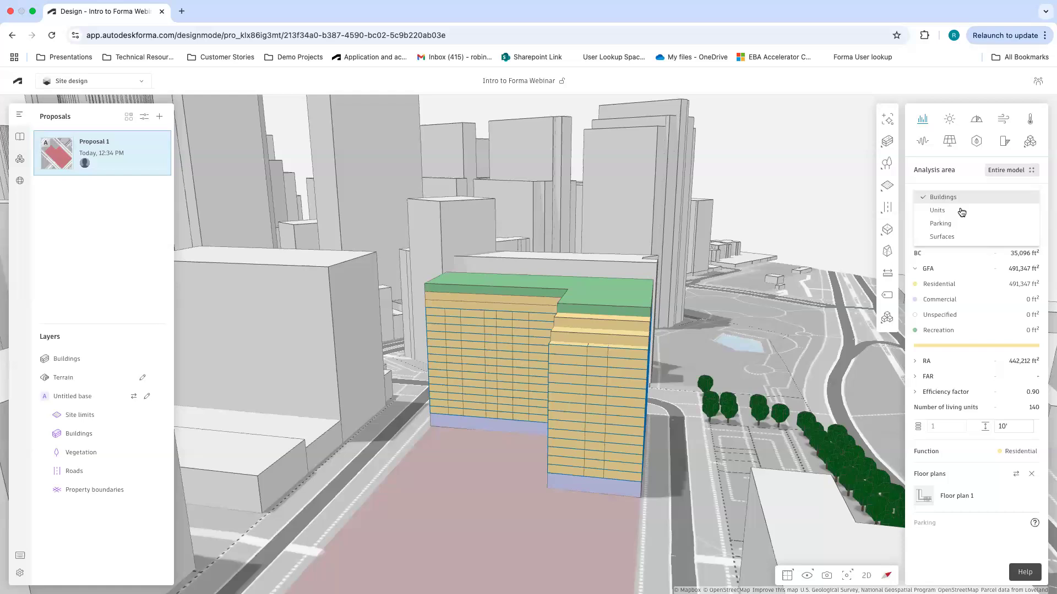
left_click(961, 212)
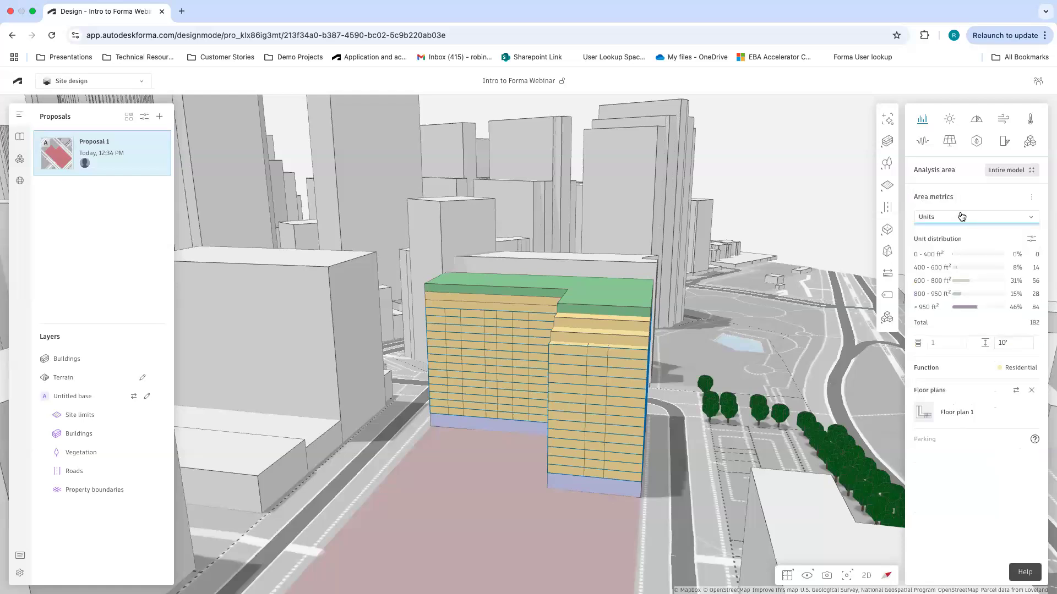
left_click_drag(591, 518, 589, 507)
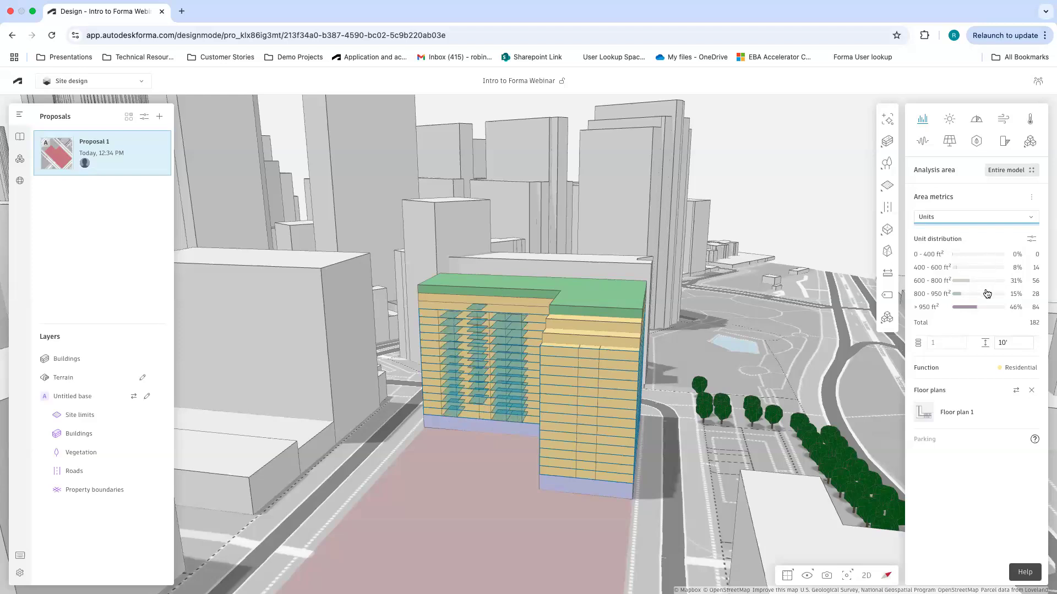
left_click_drag(583, 520, 598, 519)
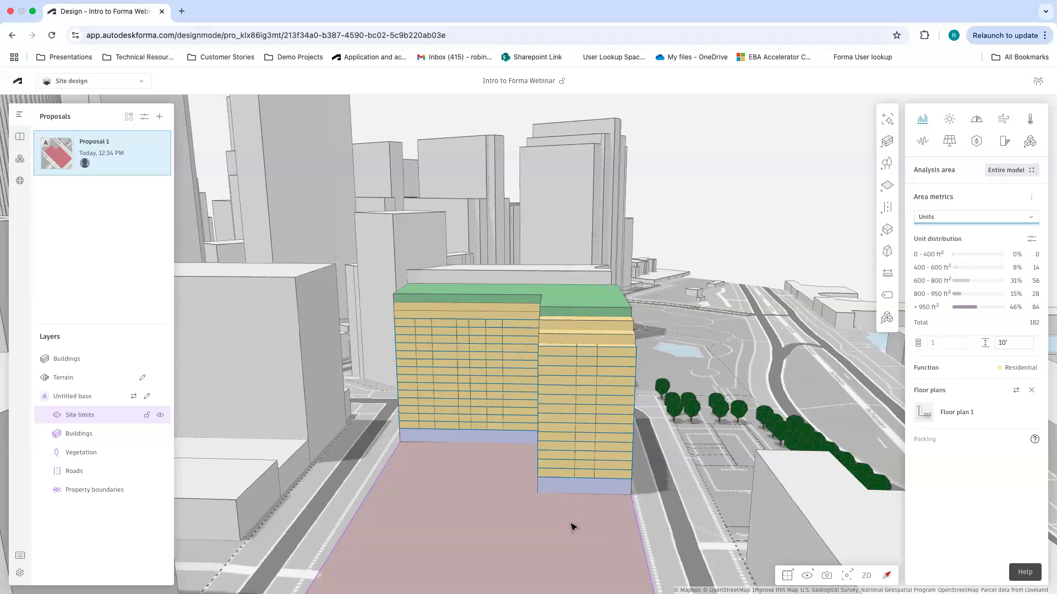
scroll(571, 522, "down", 2)
scroll(548, 499, "down", 2)
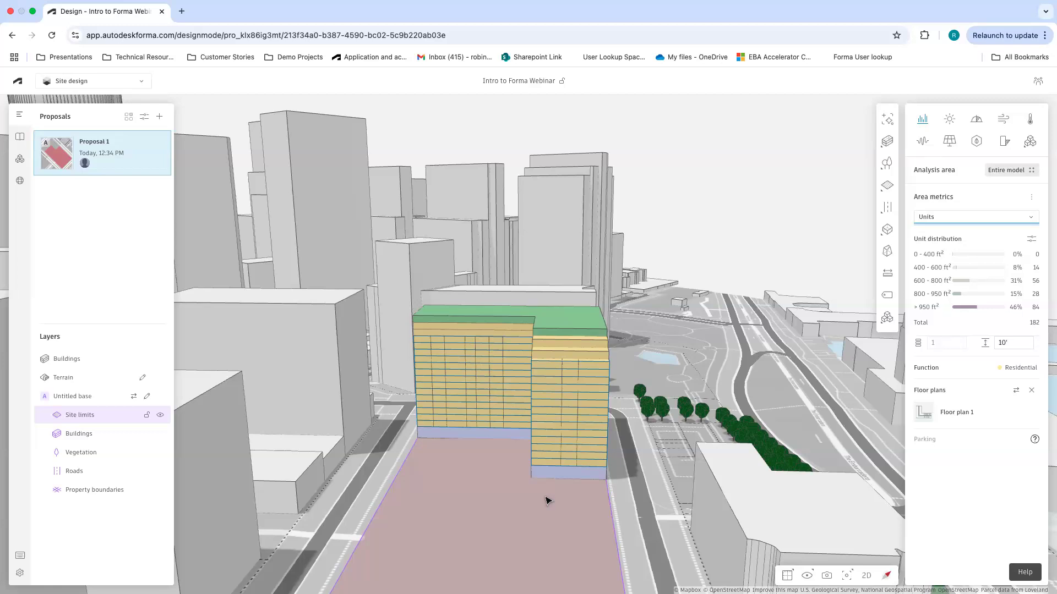
right_click_drag(580, 484, 490, 502)
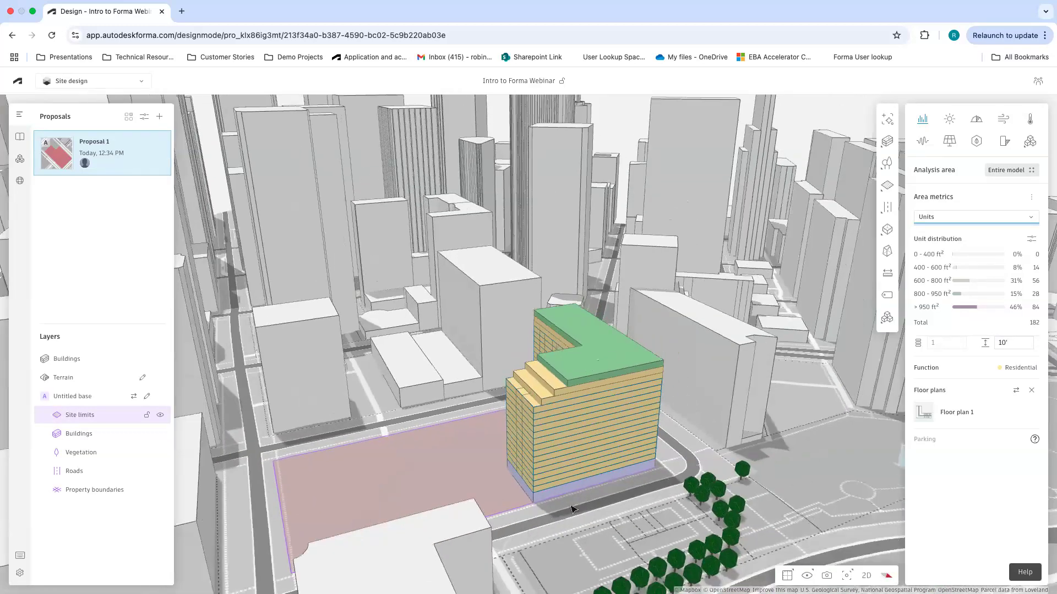
scroll(315, 481, "down", 5)
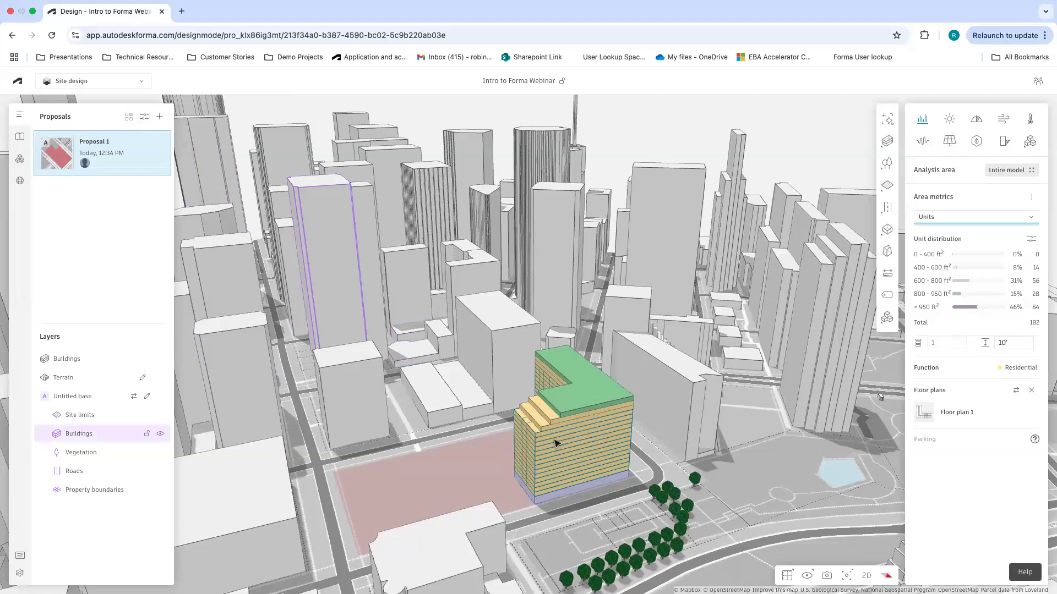
left_click_drag(460, 484, 550, 421)
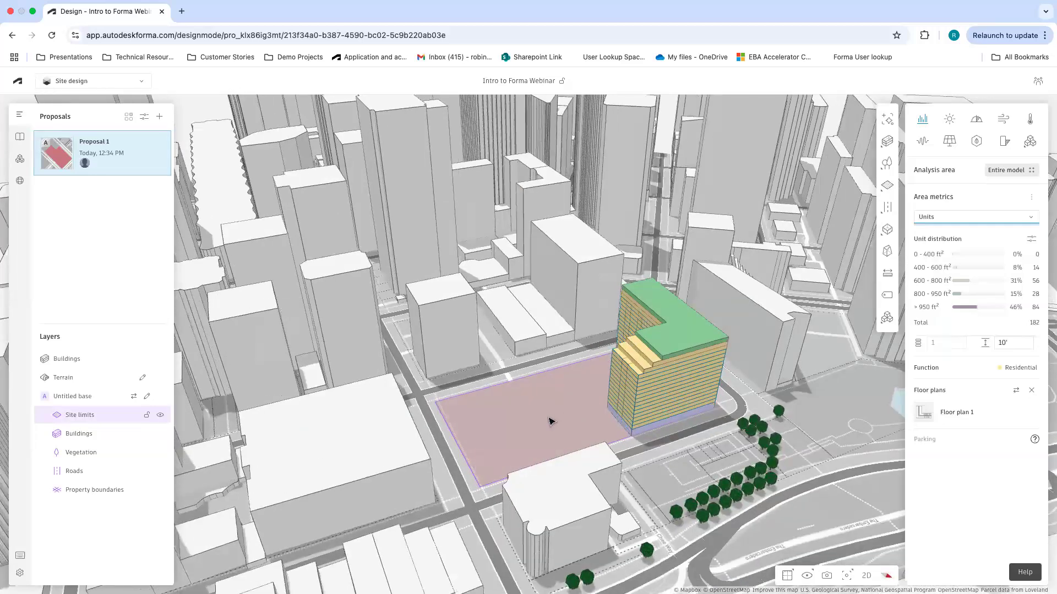
left_click_drag(555, 424, 592, 505)
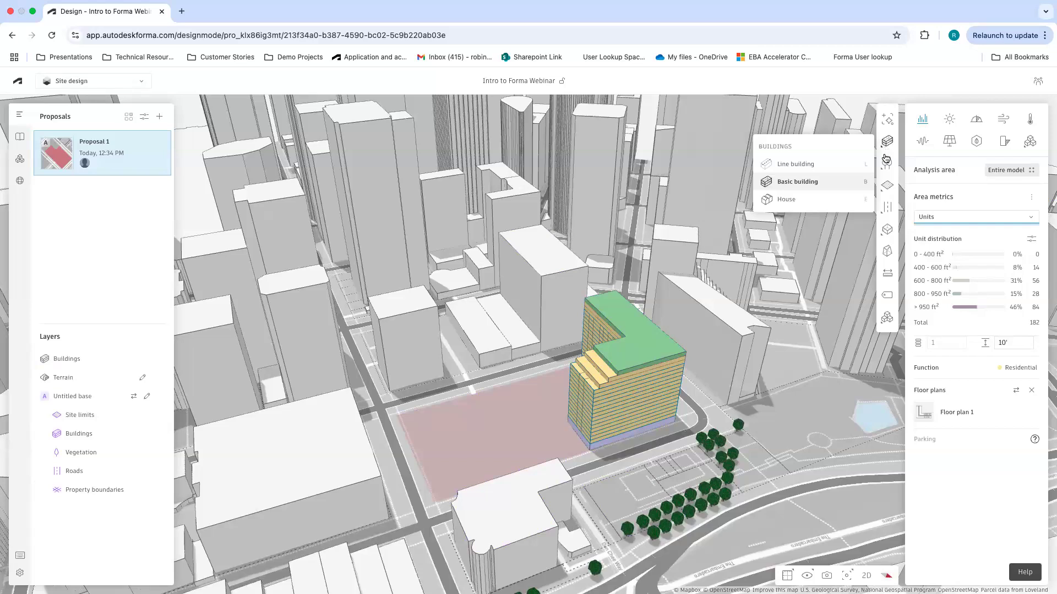
Open the extension catalogue in the Autodesk App Store to browse the available add-ons.
mouse_move(884, 144)
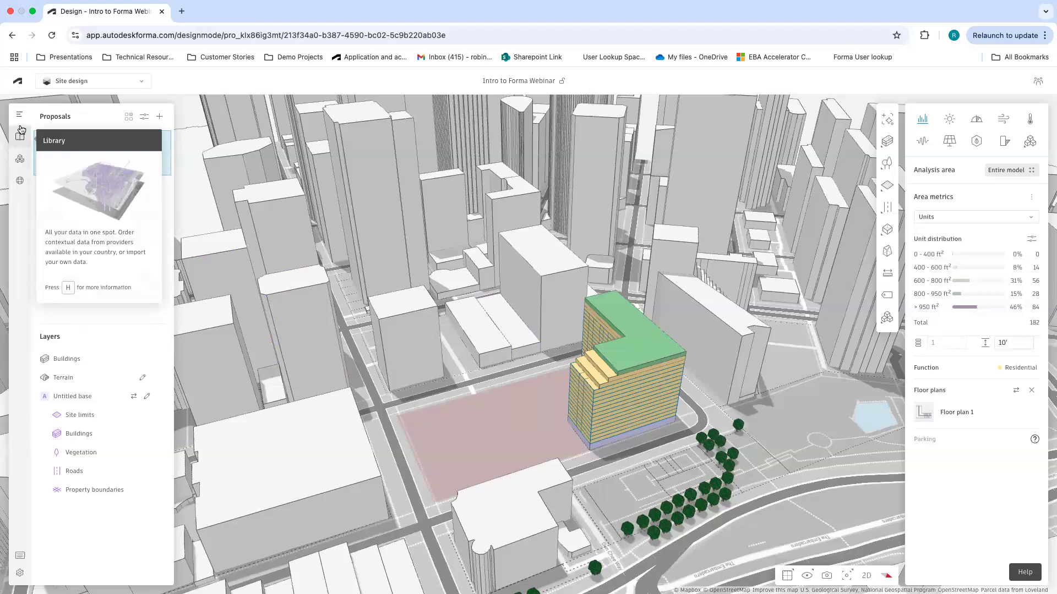
mouse_move(21, 122)
mouse_move(21, 164)
mouse_move(19, 183)
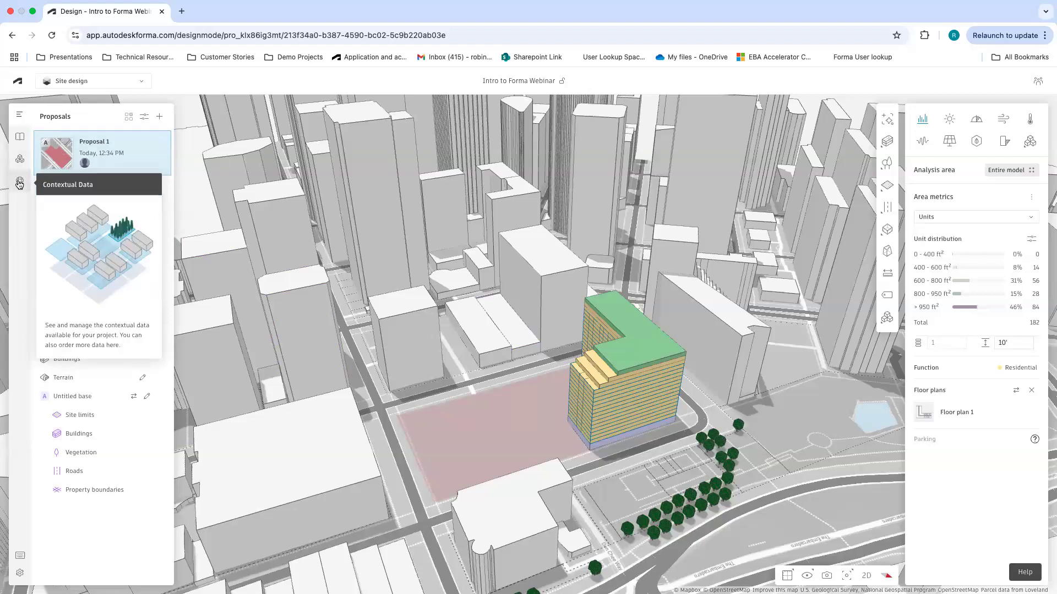
left_click(19, 157)
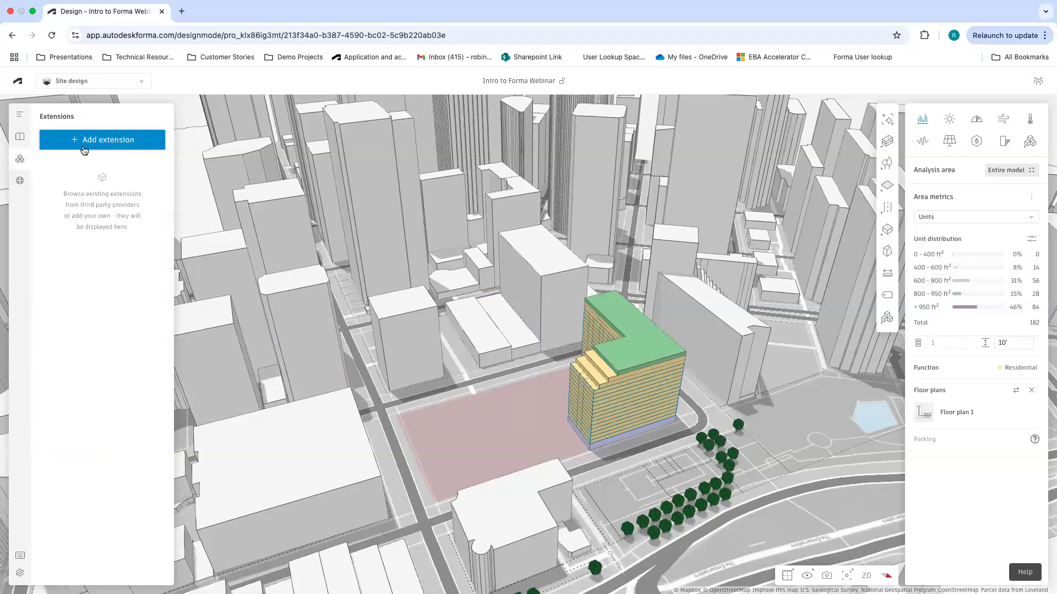
left_click(84, 148)
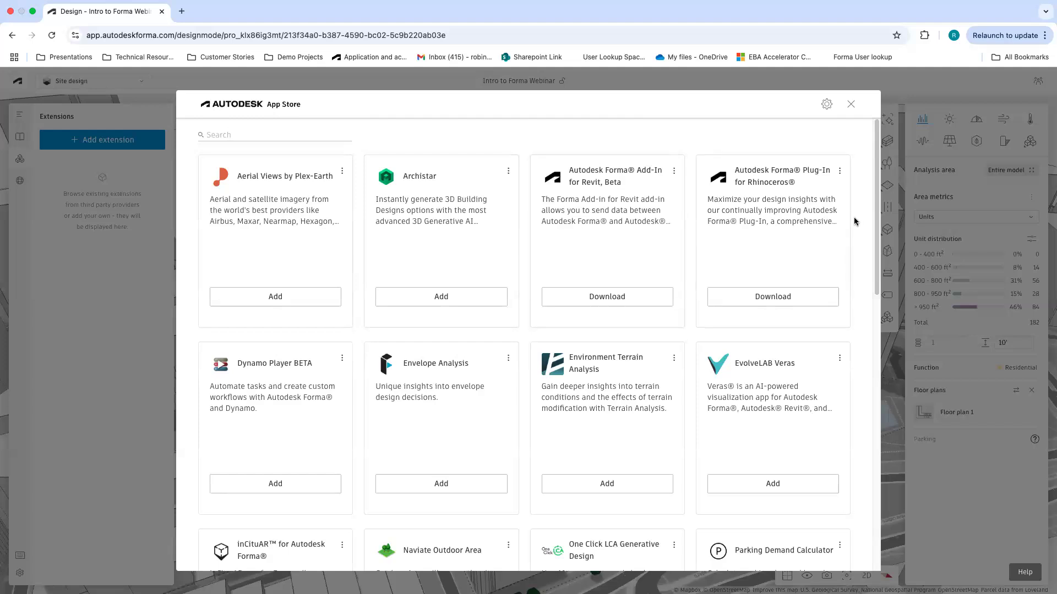
Add the TestFit extension from the catalogue, agree to its terms and close the App Store.
scroll(853, 221, "down", 8)
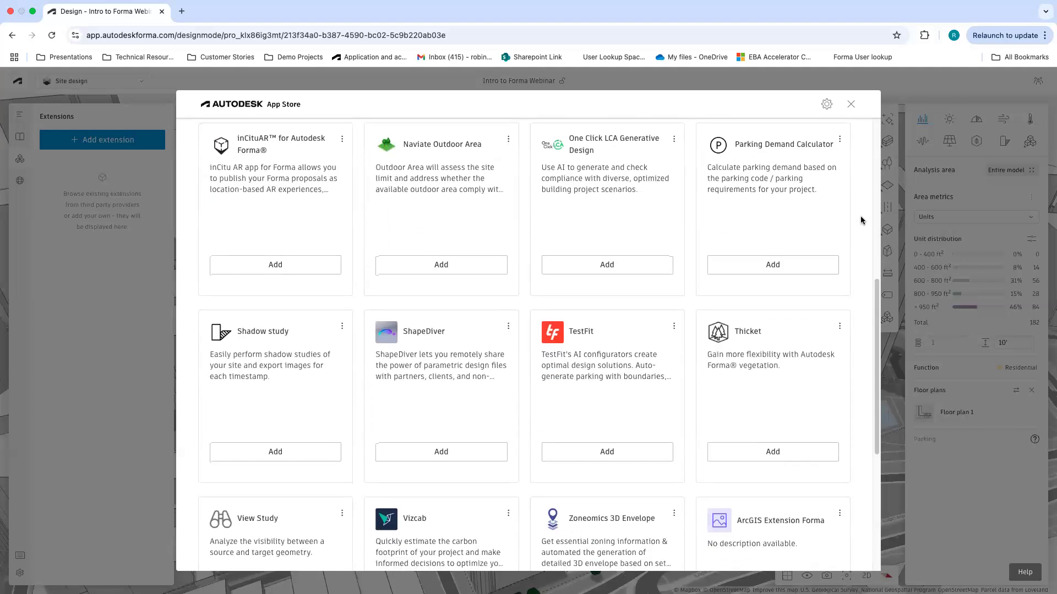
scroll(862, 221, "down", 3)
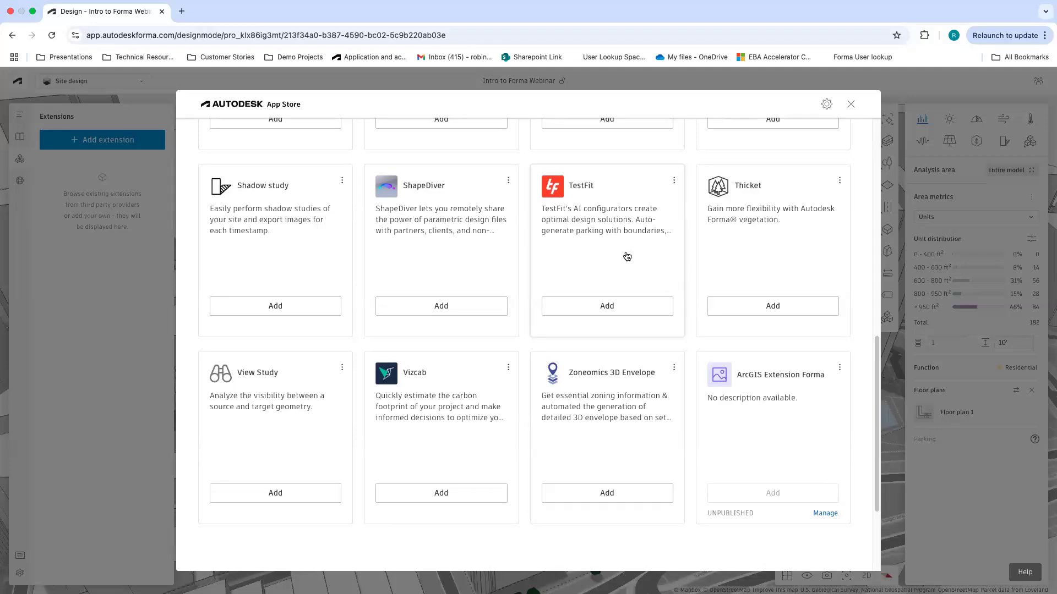
left_click(630, 306)
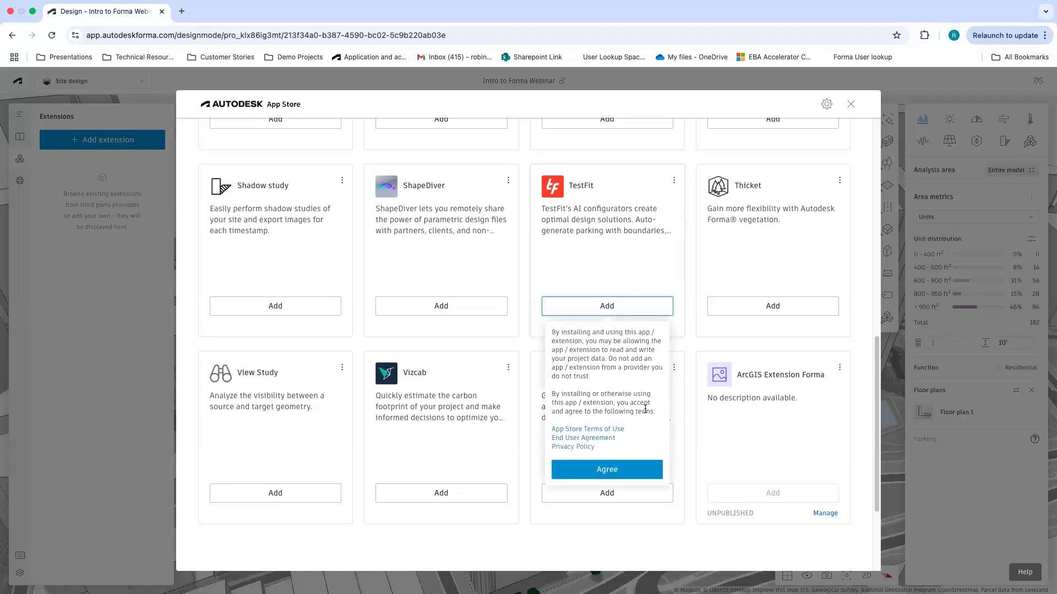
left_click(640, 477)
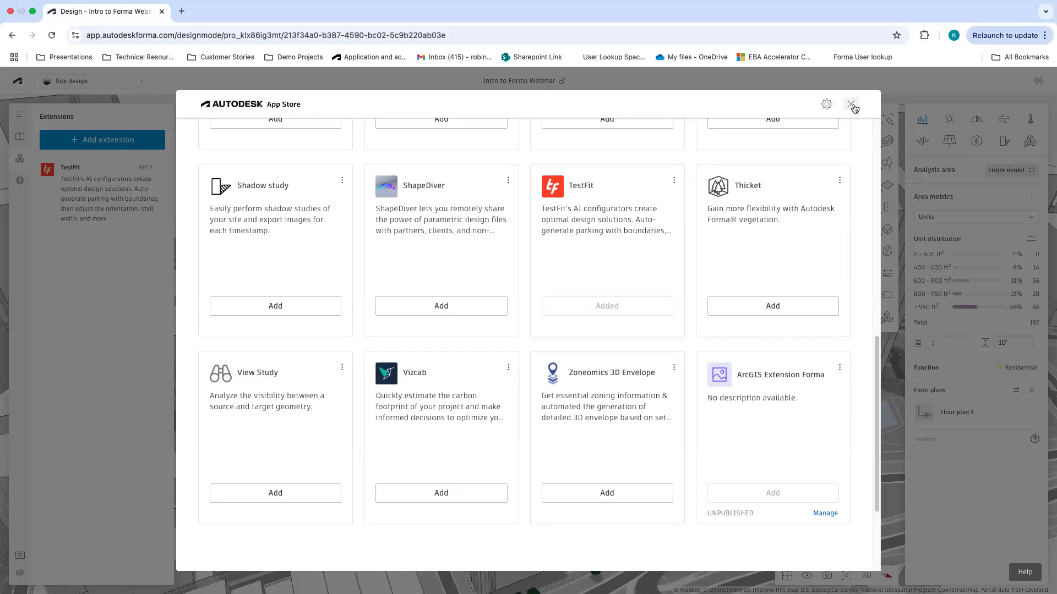
left_click(852, 106)
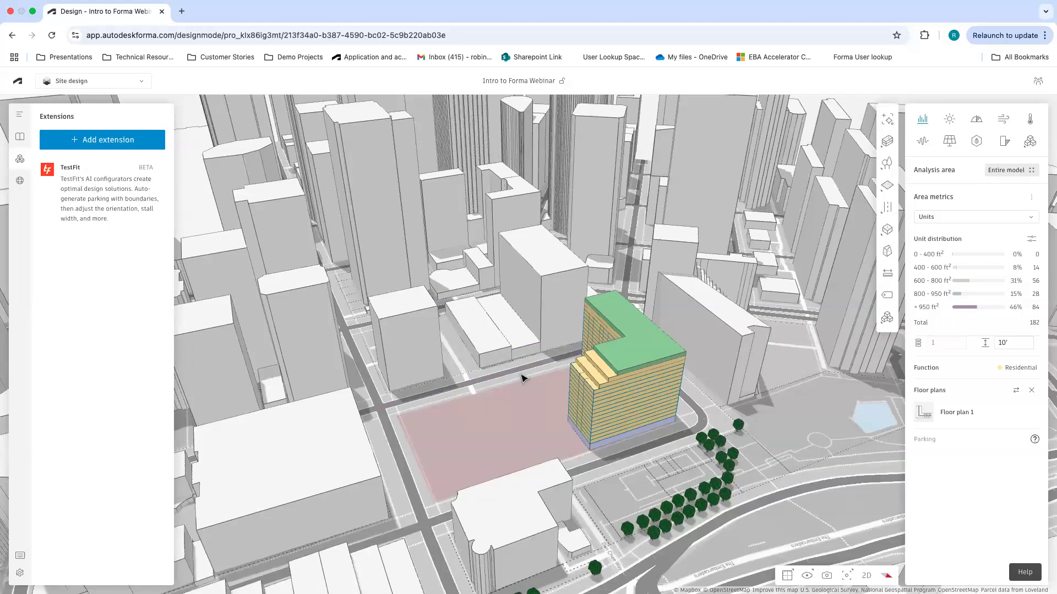
Generate a TestFit Parking lot of about 167' by 274' on the end of the site limit away from the terraced building.
left_click_drag(487, 440, 504, 472)
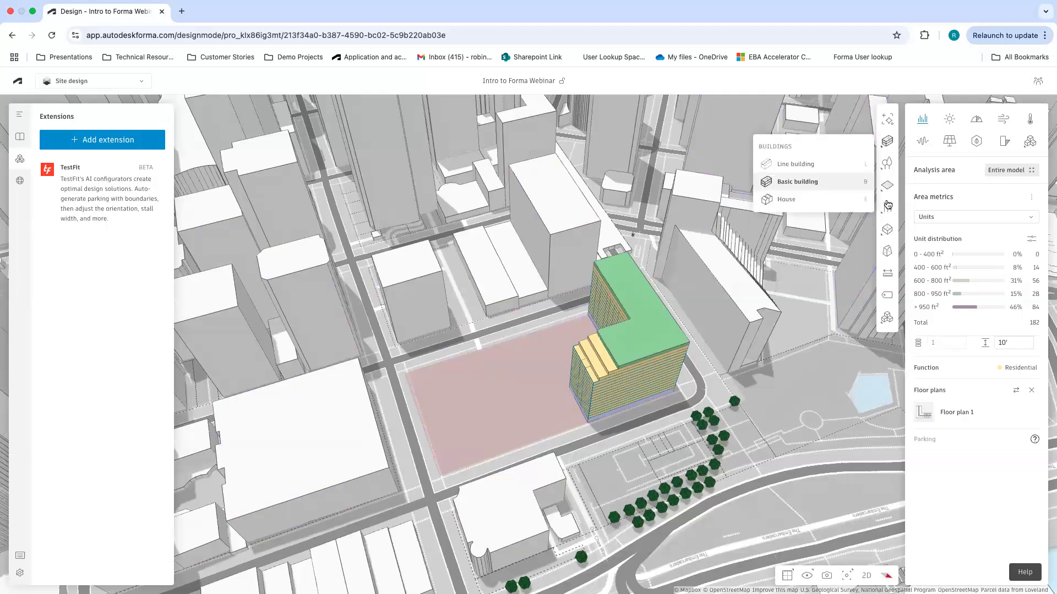
mouse_move(886, 251)
mouse_move(883, 328)
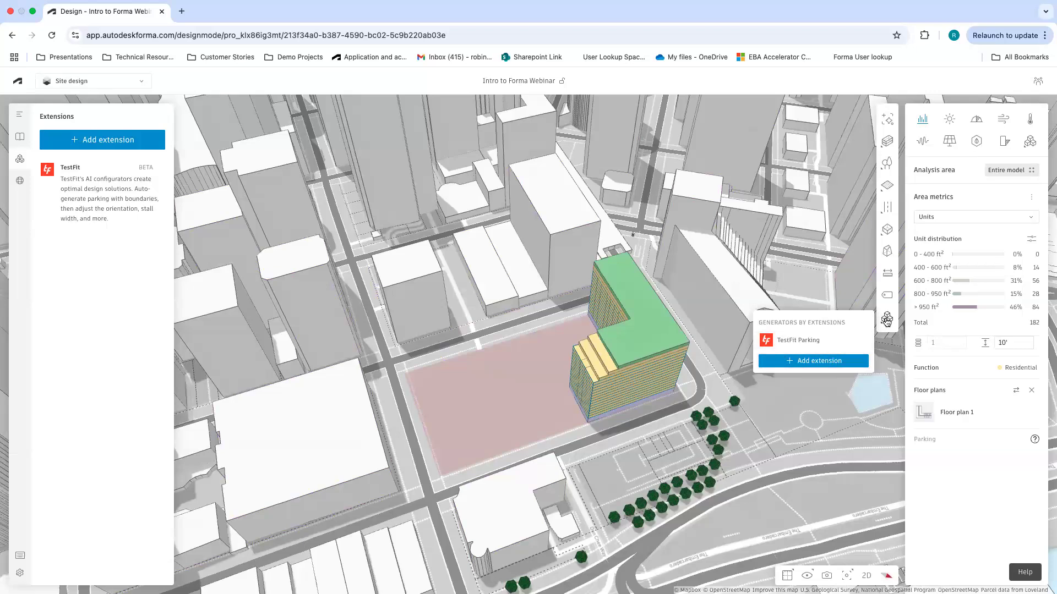
left_click(801, 341)
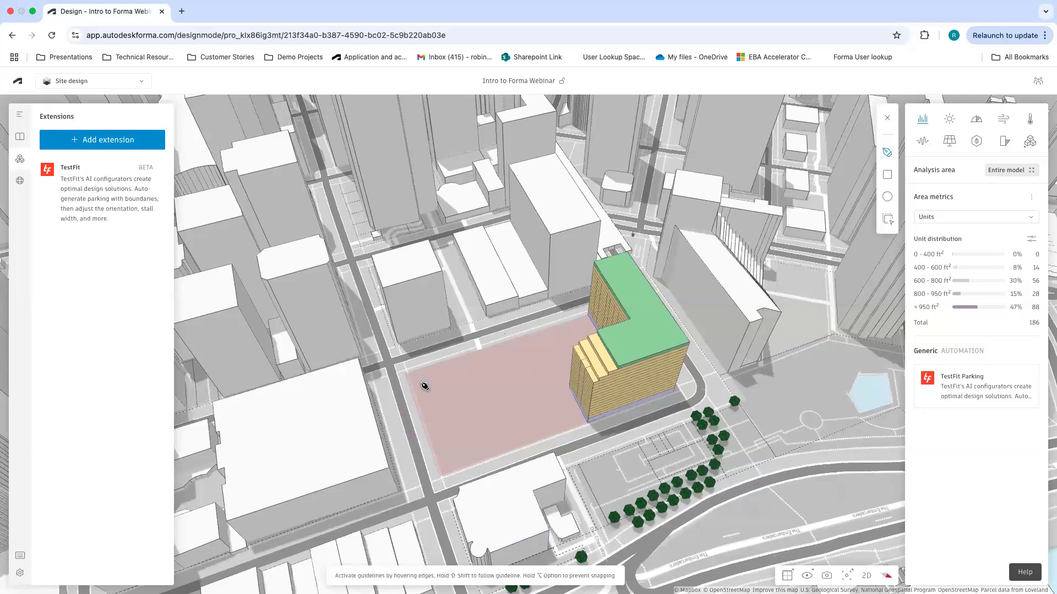
left_click(404, 373)
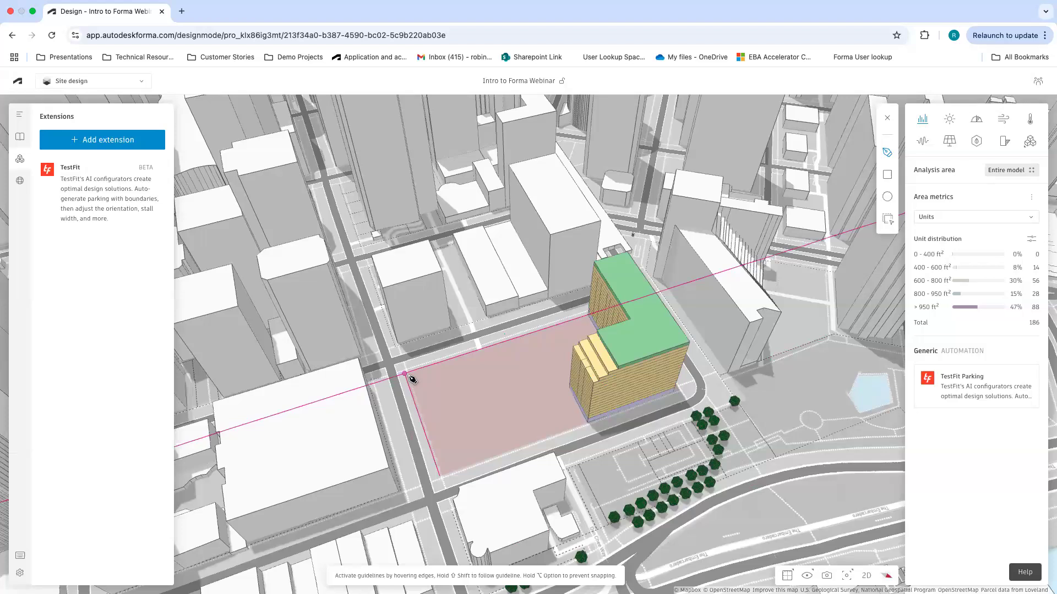
left_click(440, 476)
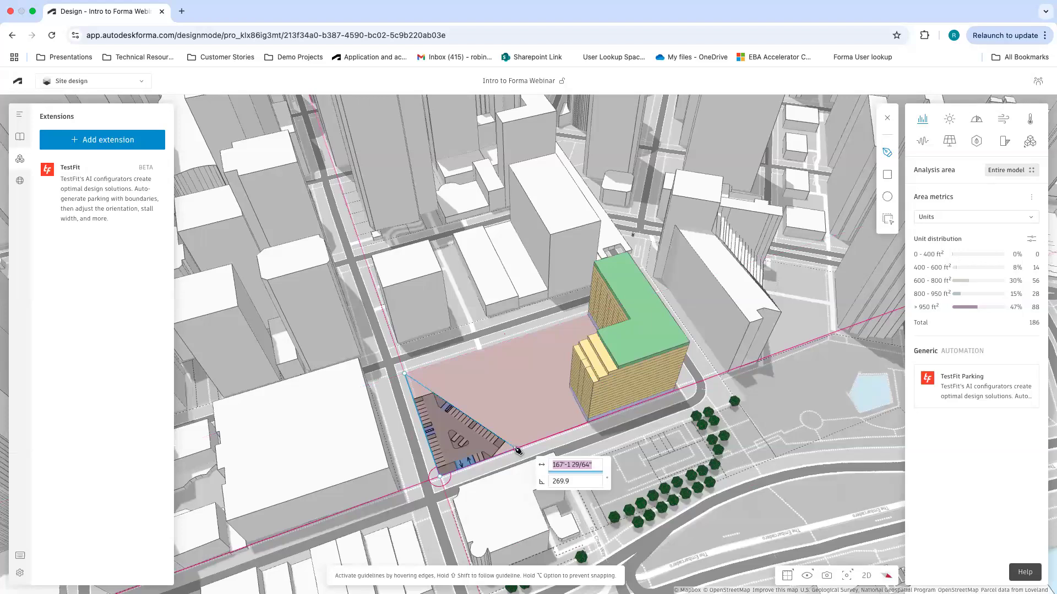
left_click(517, 449)
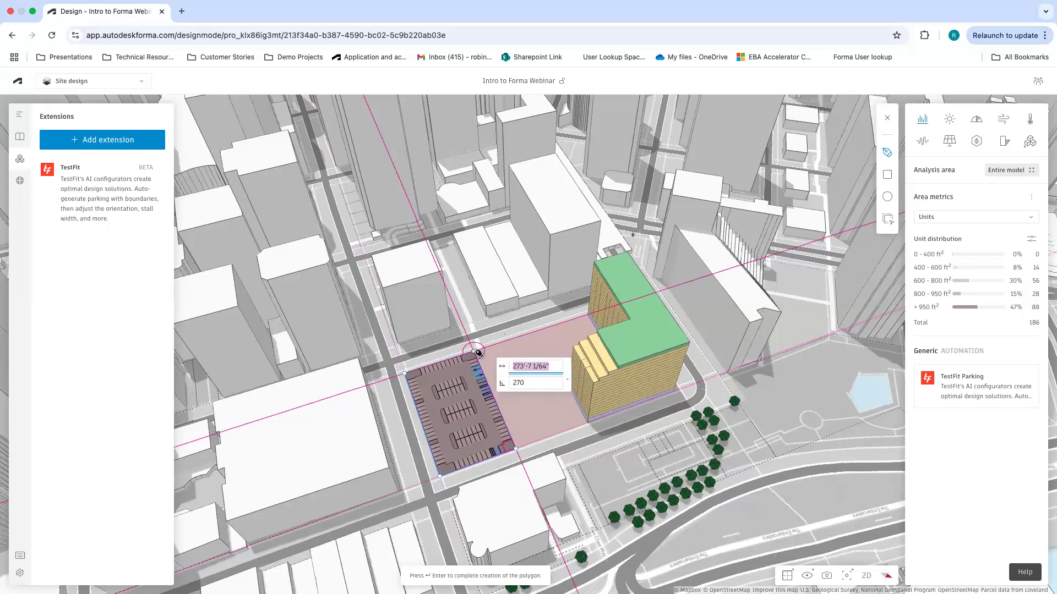
left_click(476, 351)
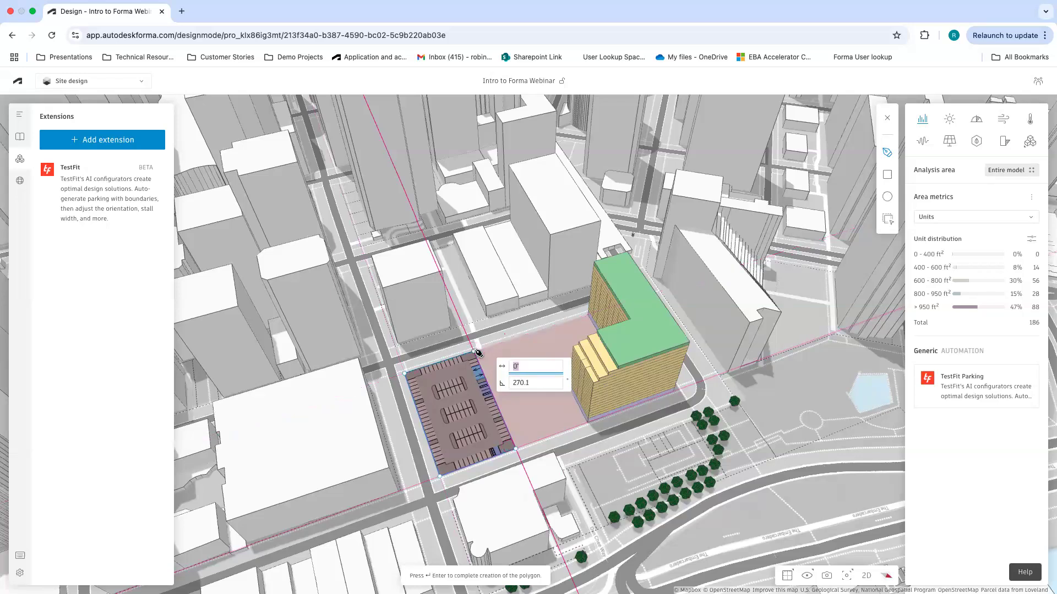
key("Return")
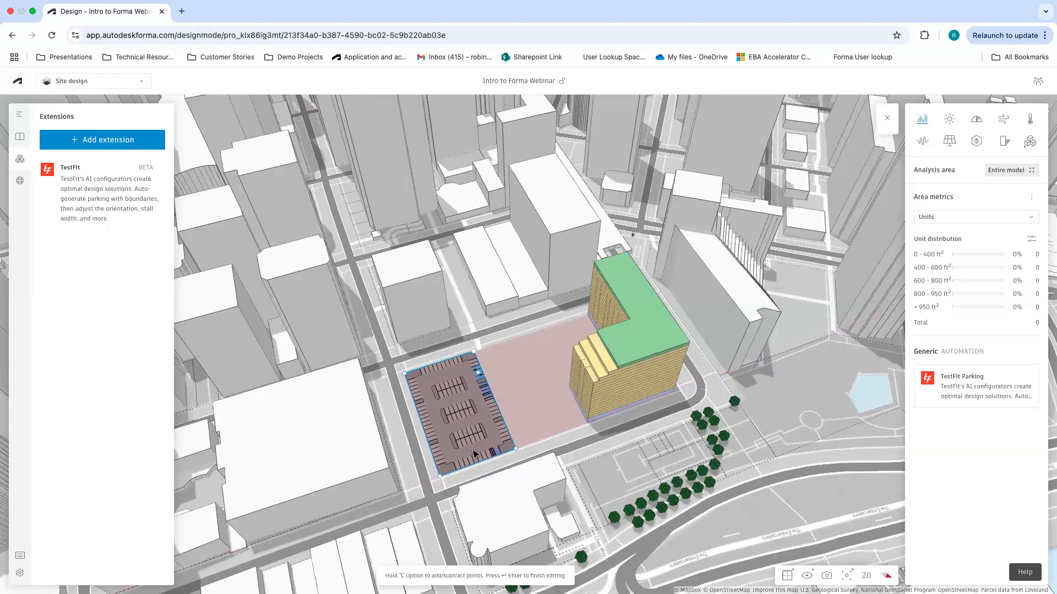
Set the parking lot's stall width to 8'-2 27/64" in the TestFit Parking settings and close them.
scroll(462, 473, "up", 5)
left_click_drag(486, 412, 517, 409)
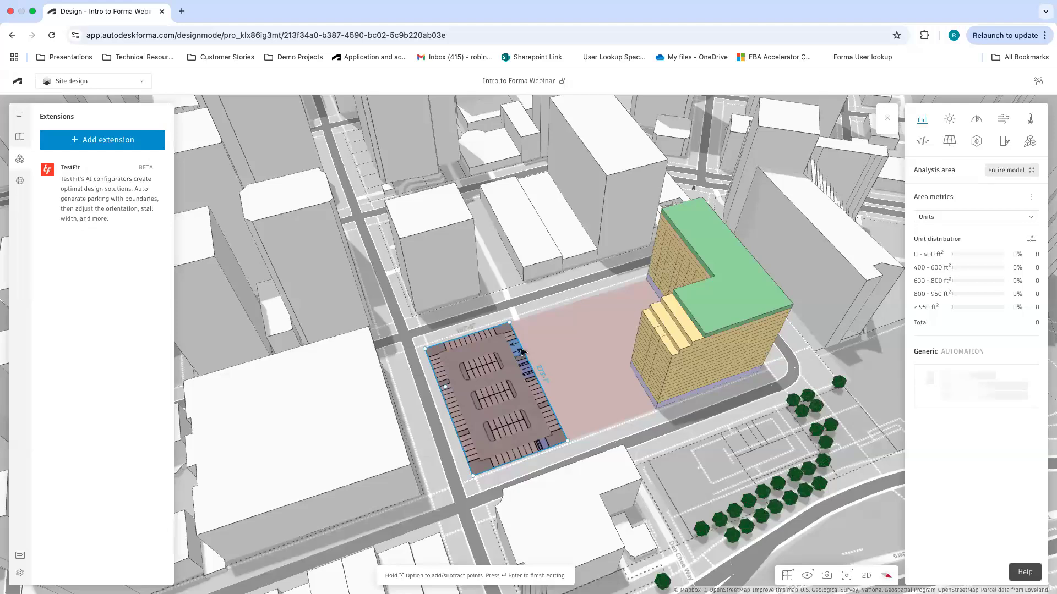
scroll(517, 349, "up", 2)
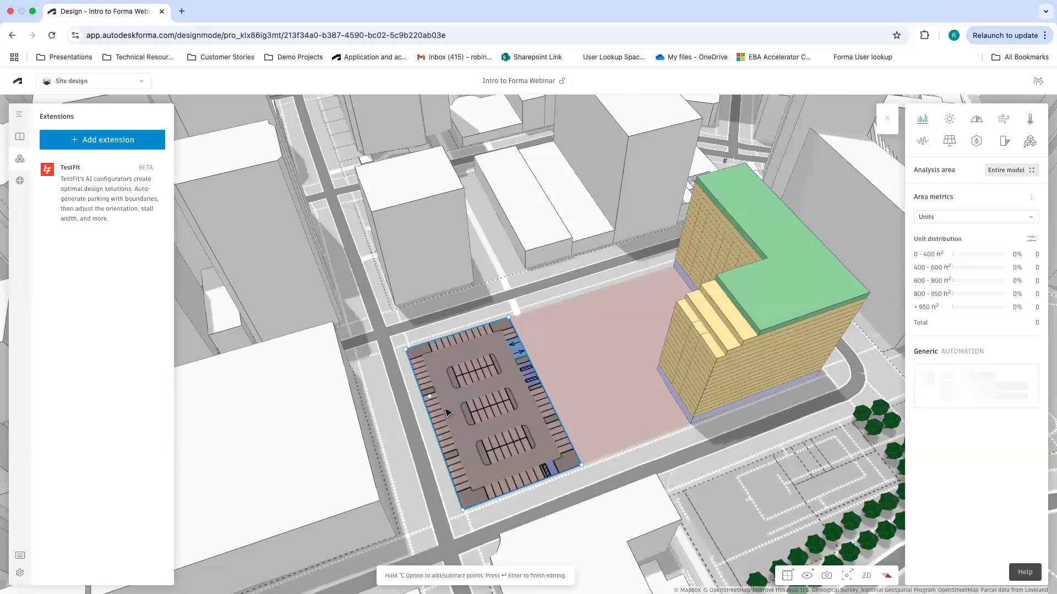
scroll(447, 413, "down", 3)
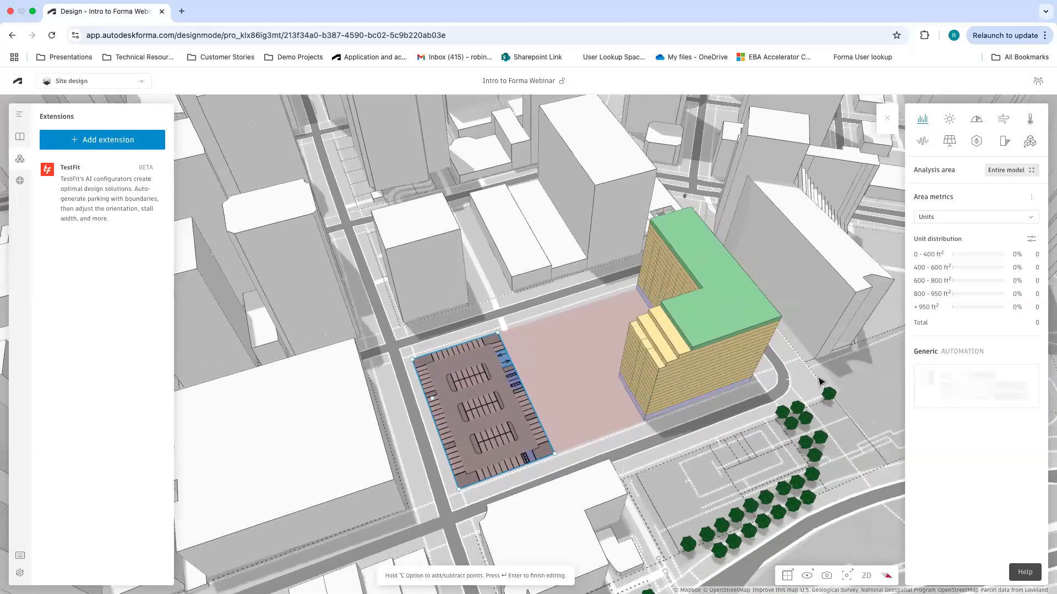
left_click(978, 403)
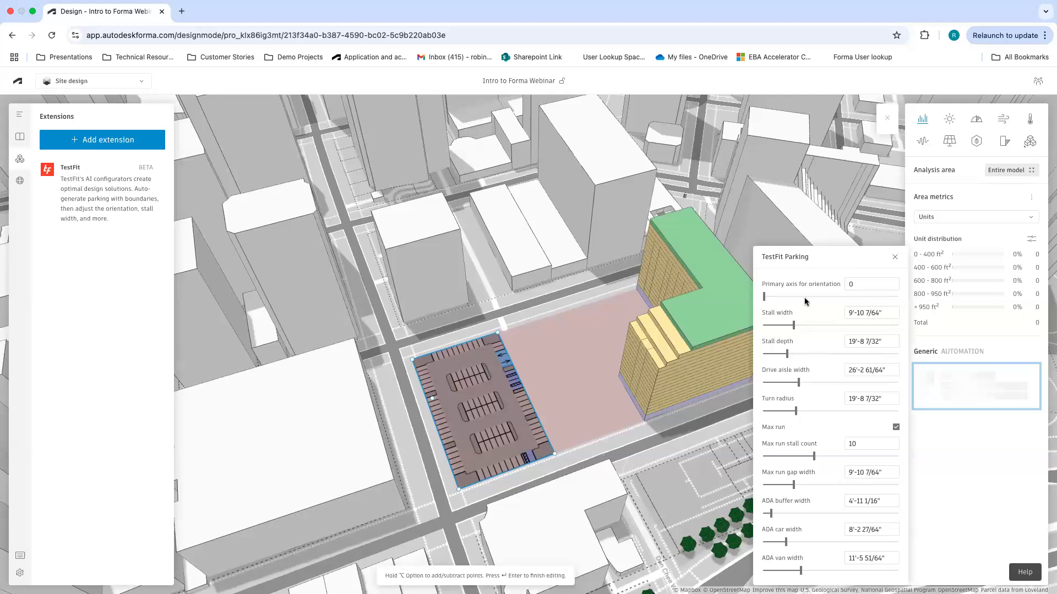
mouse_move(793, 326)
left_mouse_down()
mouse_move(804, 326)
mouse_move(782, 328)
left_mouse_up()
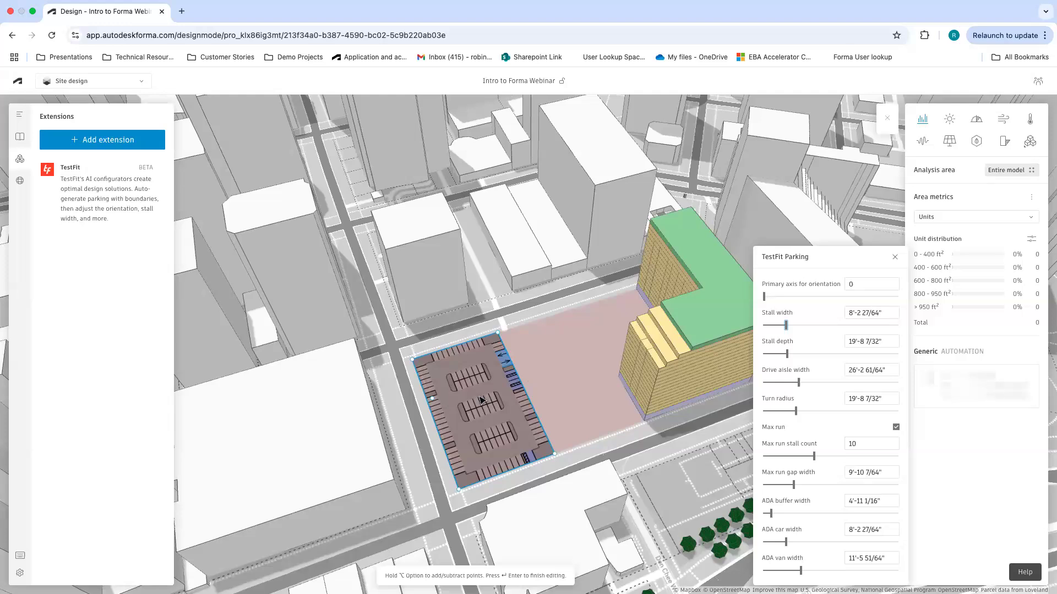
scroll(515, 380, "up", 3)
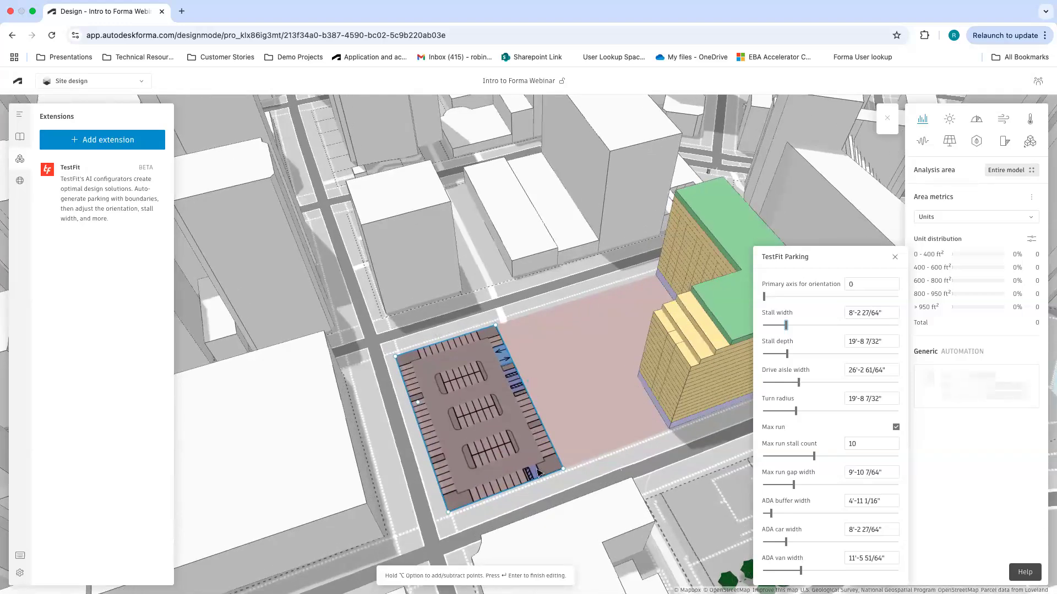
scroll(502, 432, "down", 1)
scroll(502, 432, "down", 1)
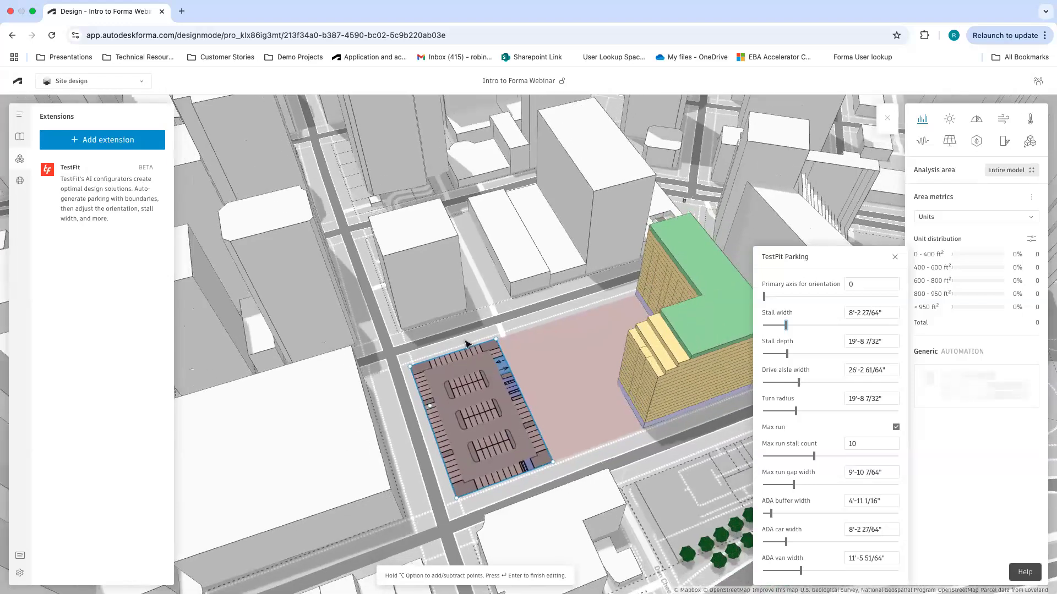
left_click(853, 282)
left_click(895, 257)
Switch the area metrics to Parking to examine the lot's figures, and open the Sun hours analysis settings.
left_click(999, 221)
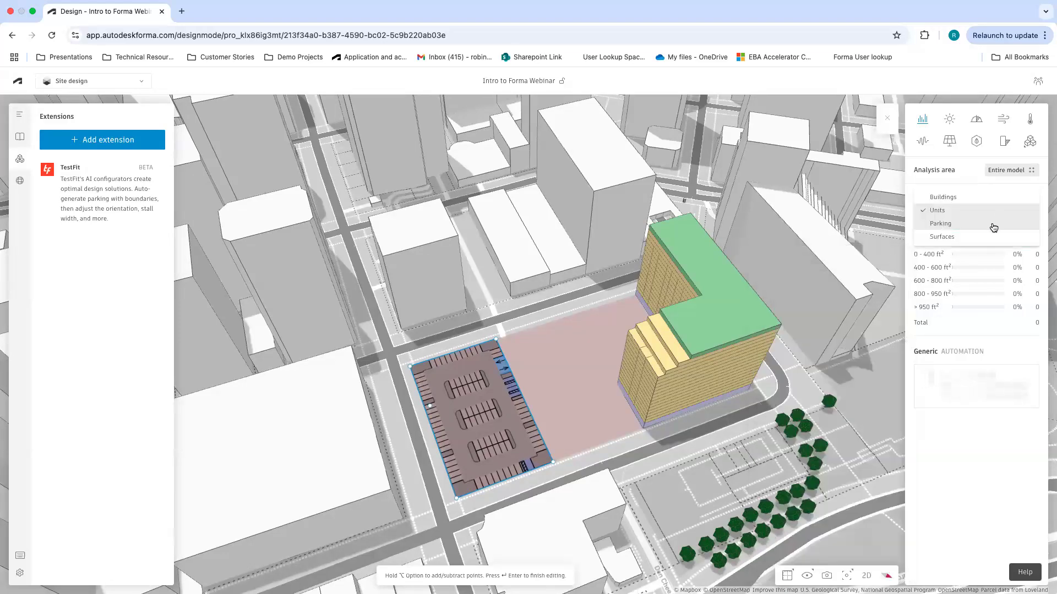
left_click(993, 228)
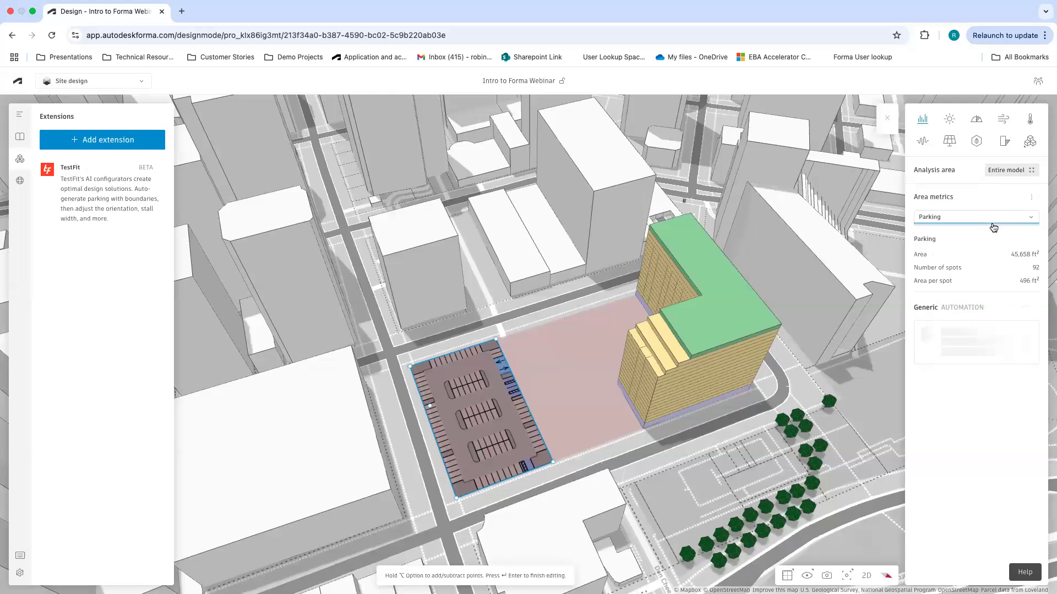
left_click(947, 221)
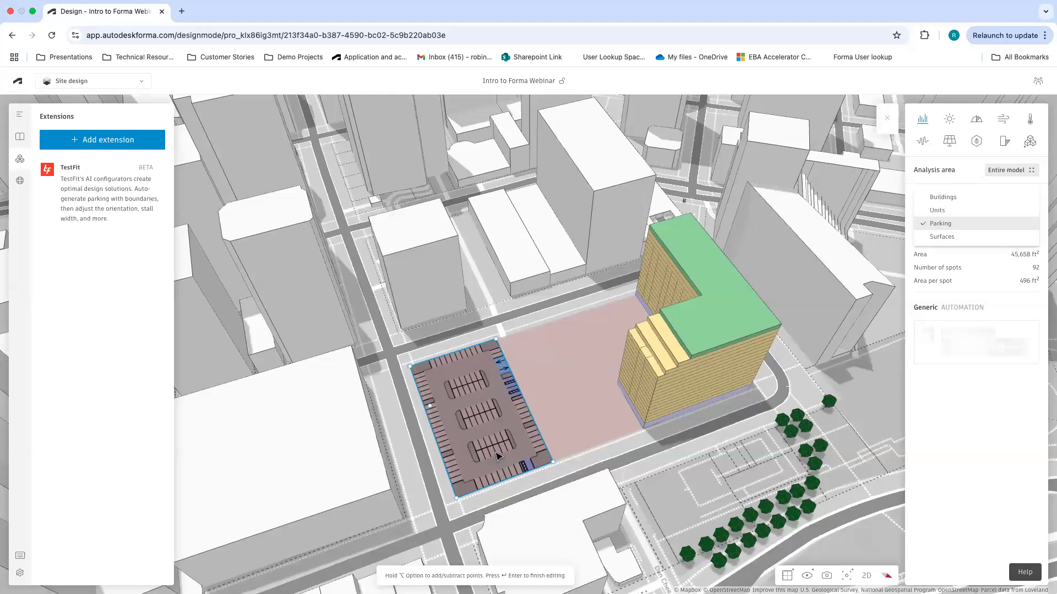
left_click(936, 223)
left_click(936, 222)
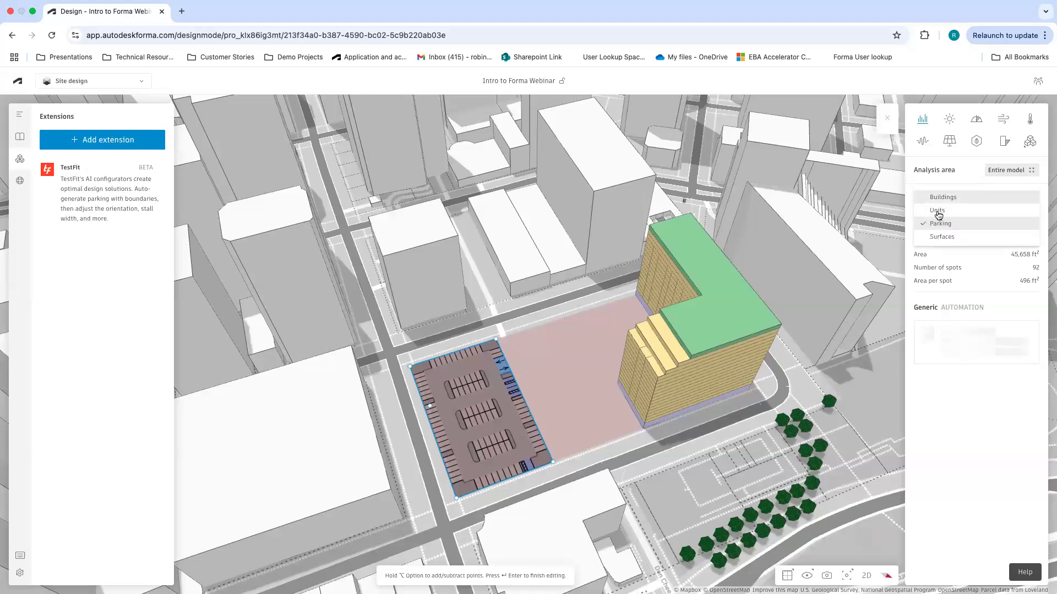
left_click(939, 224)
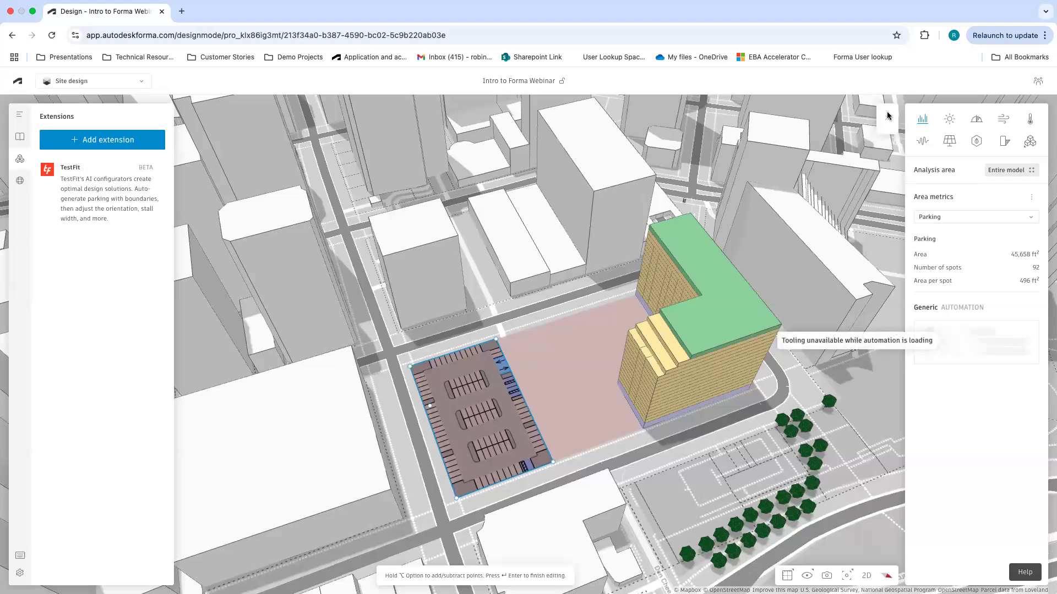
left_click(947, 119)
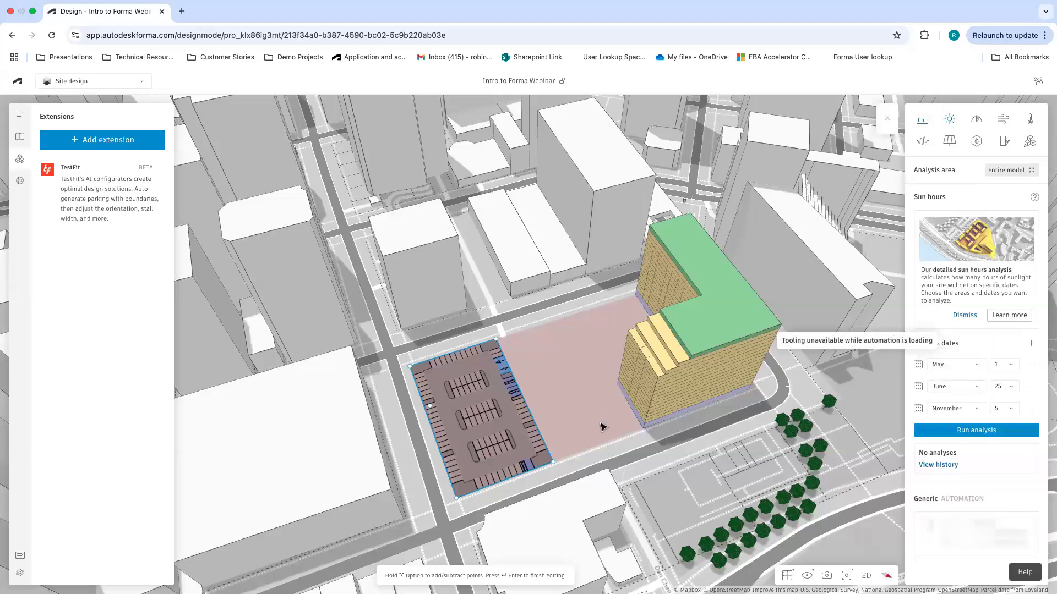
right_click_drag(647, 462, 620, 389)
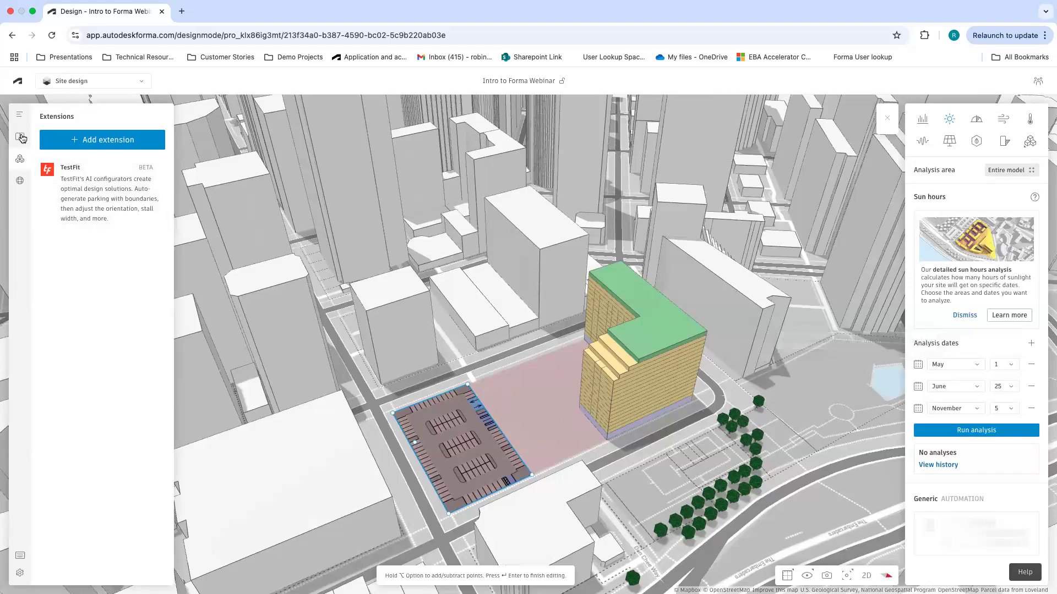
Show the project's proposals and rename Proposal 1 as Option 1.
left_click(20, 136)
left_click(21, 116)
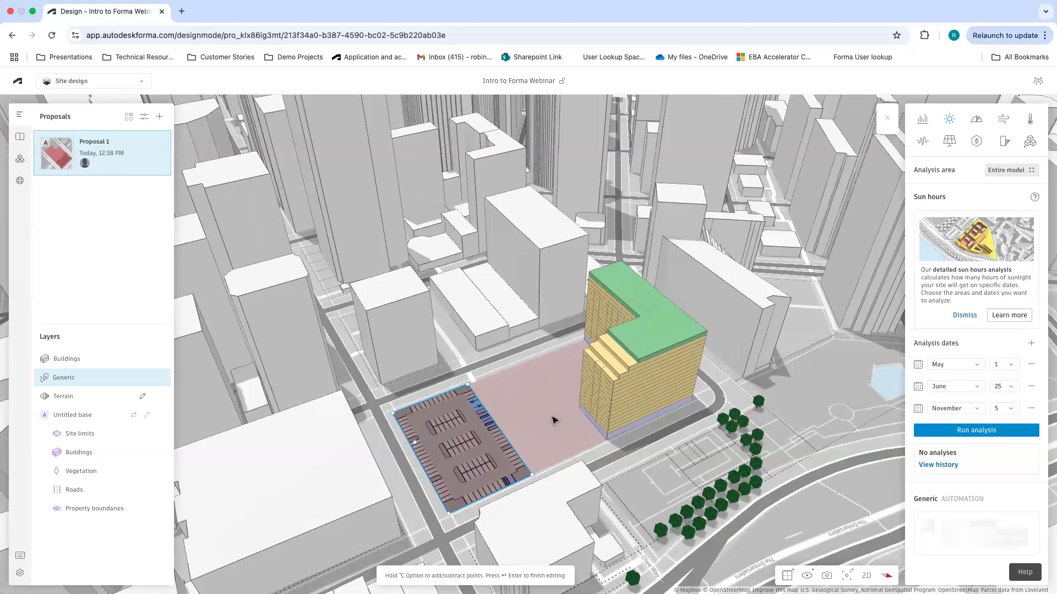
left_click_drag(558, 436, 633, 349)
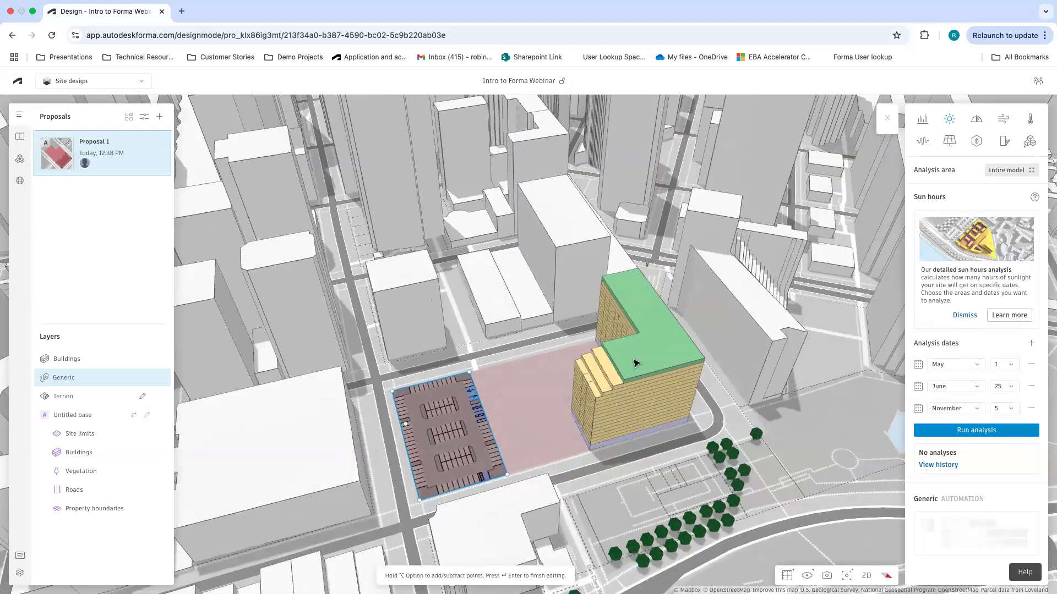
scroll(563, 436, "up", 2)
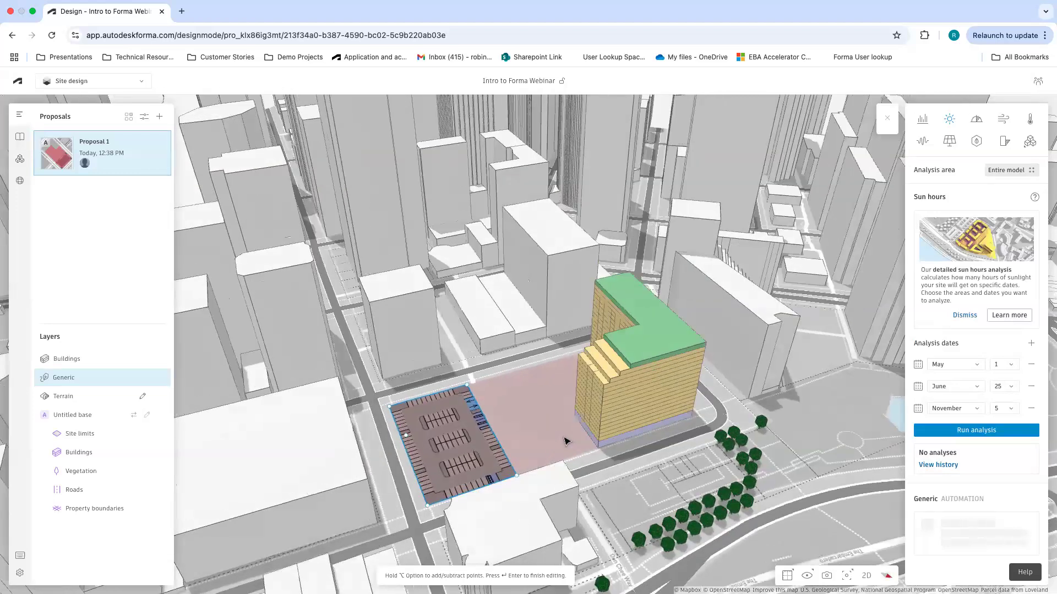
double_click(102, 142)
type("D")
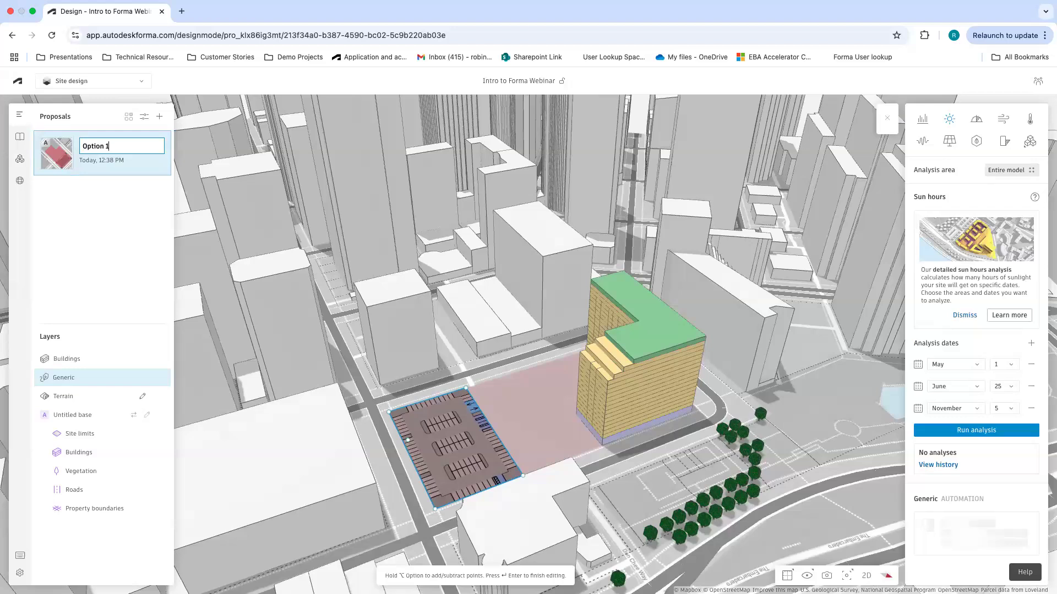
key("Return")
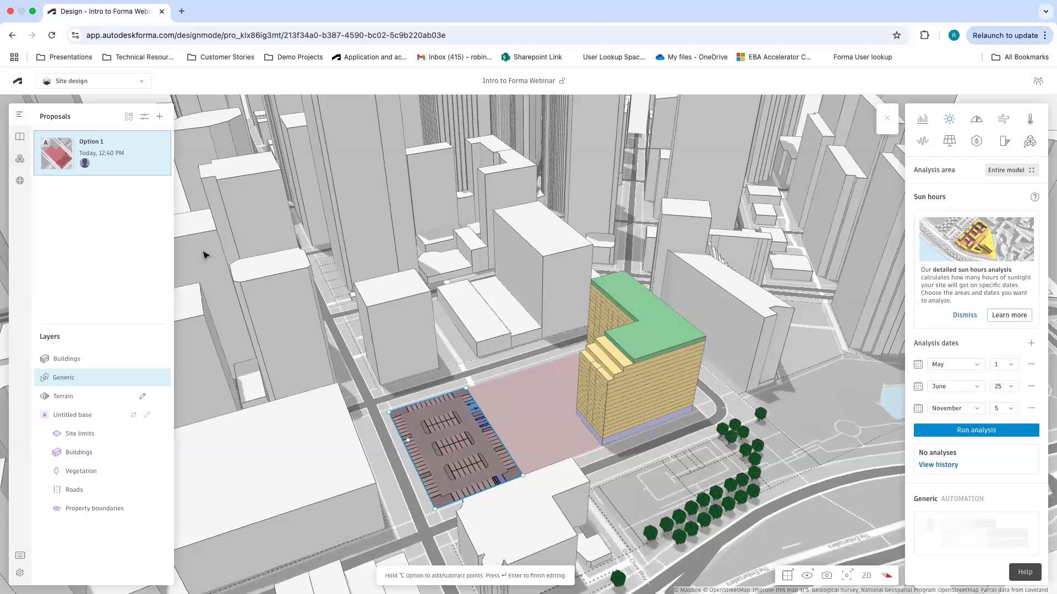
Duplicate the Option 1 proposal and rename the copy as Option 2.
left_click(161, 143)
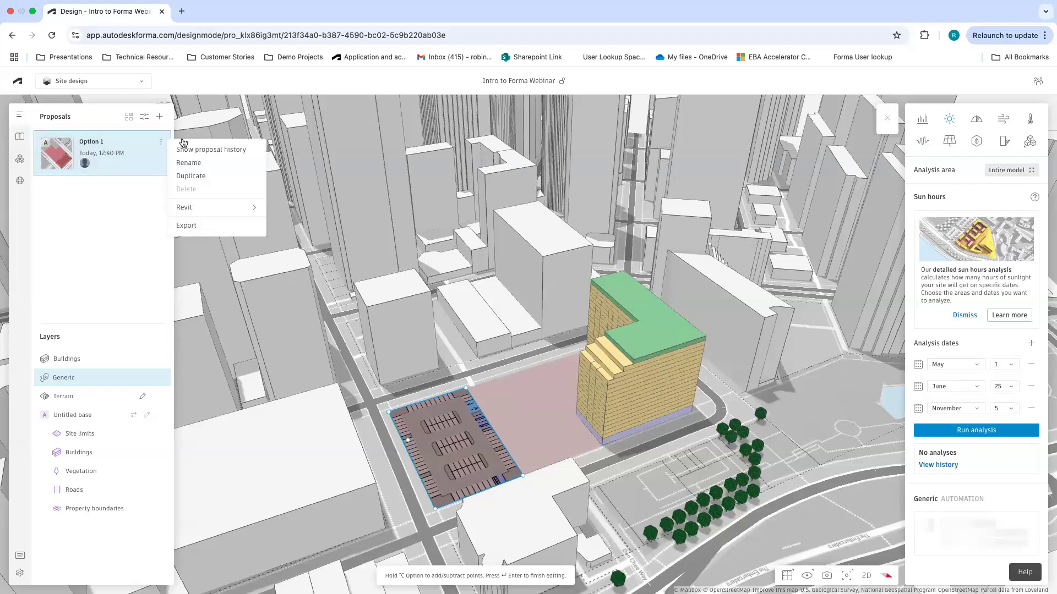
left_click(212, 181)
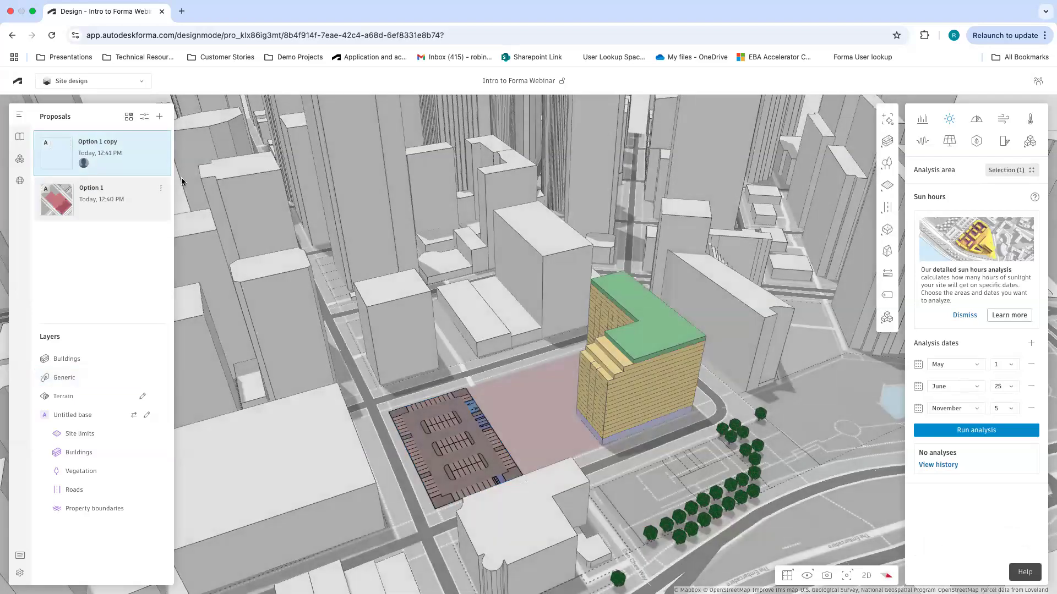
double_click(110, 140)
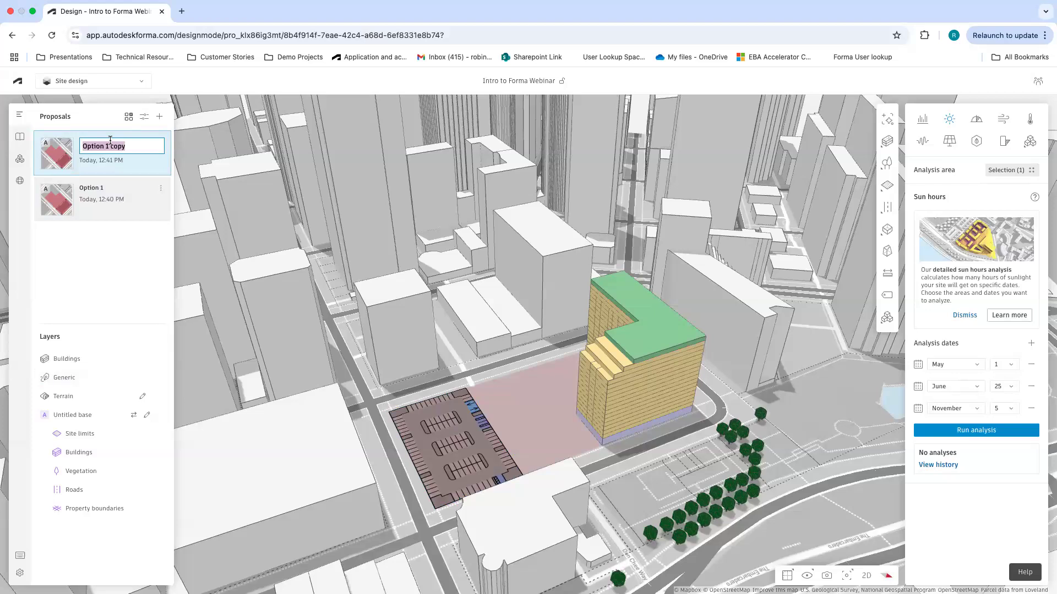
left_click(136, 144)
type("2")
key("Return")
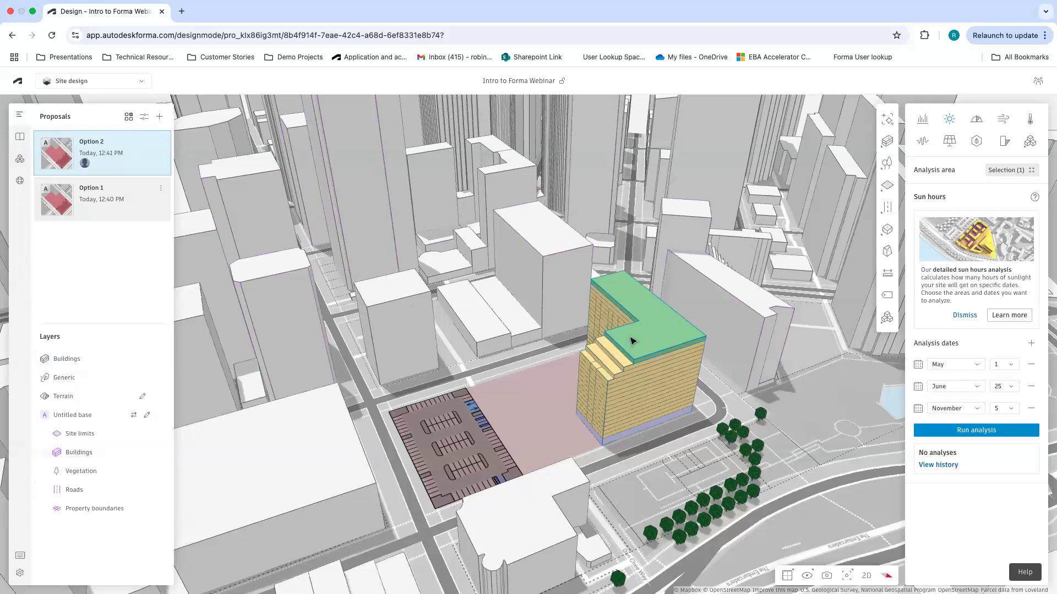
Rotate the terraced building in Option 2 about its street-side base corner so it faces the opposite way, and move it back over the site limit.
left_click(608, 370)
left_click(887, 373)
left_click(691, 412)
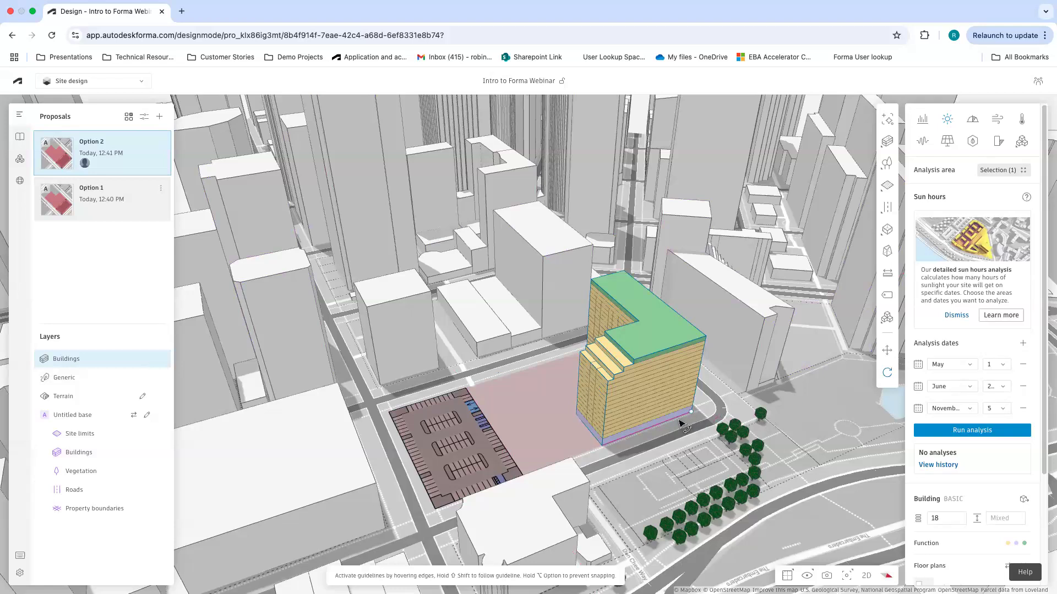
left_click(668, 426)
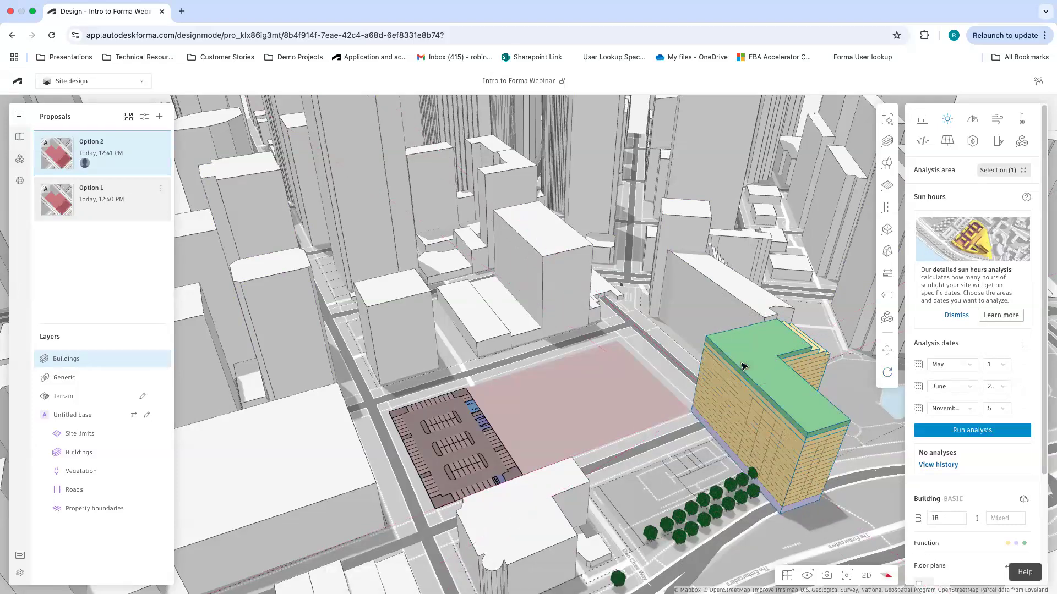
left_click(681, 381)
left_click_drag(680, 382, 566, 406)
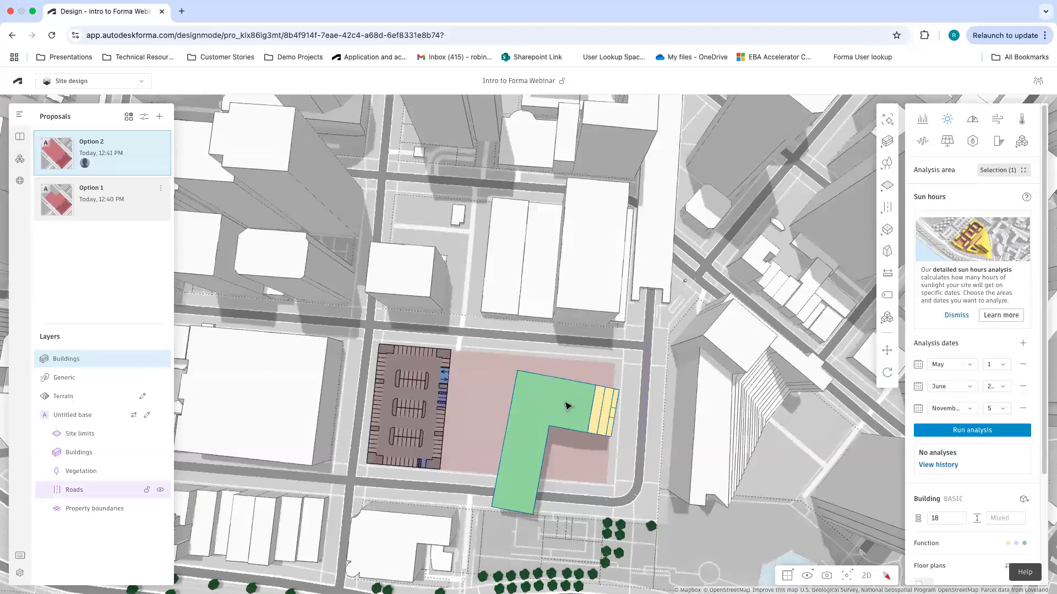
Rotate the building about 7° around its outer corner to align with the site edge, and move it inside the site limit.
left_click(887, 372)
left_click(518, 370)
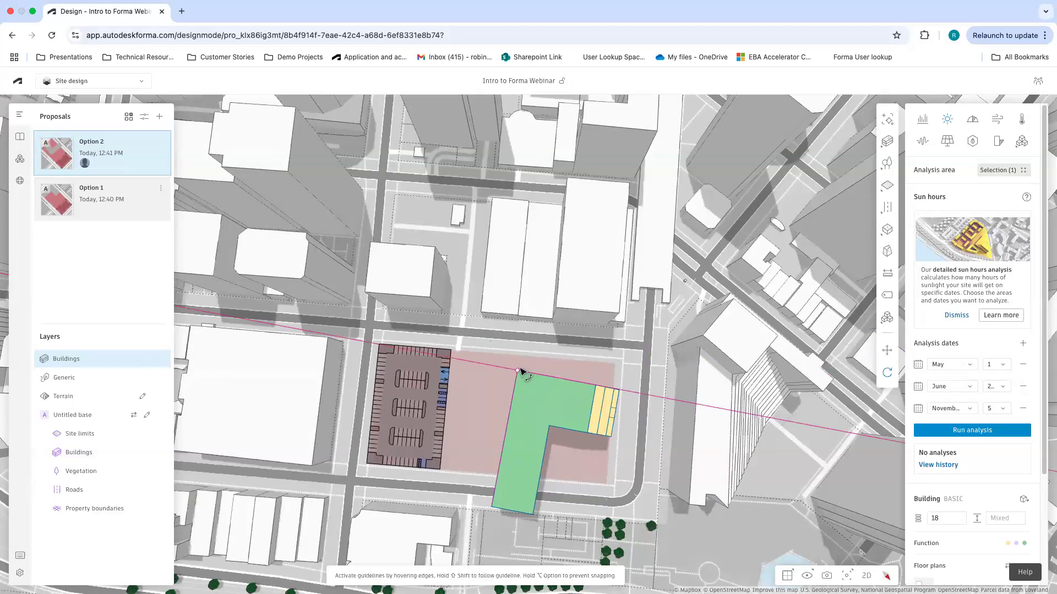
left_click(548, 376)
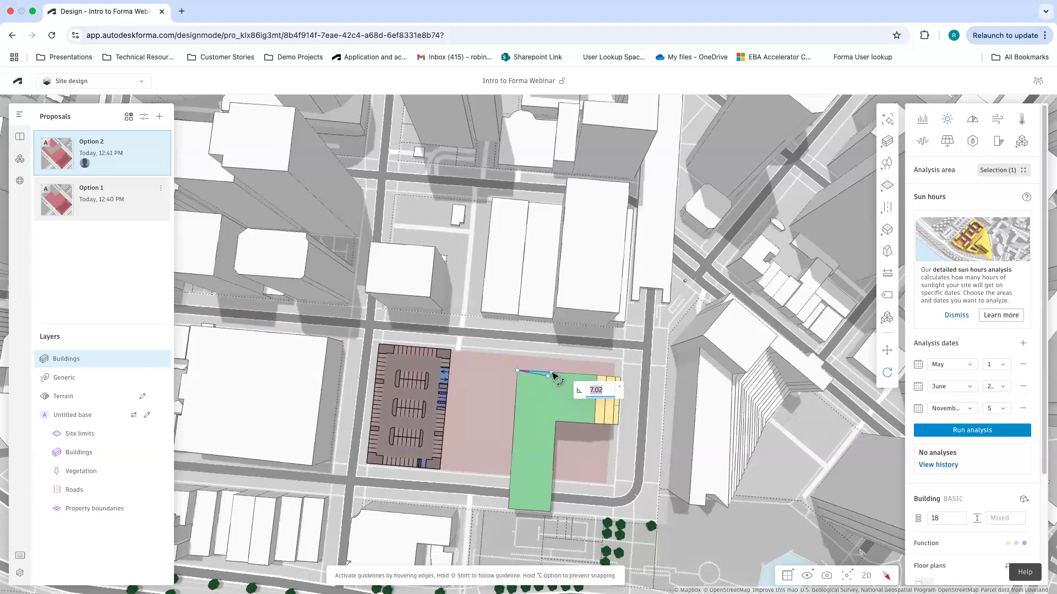
left_click(554, 376)
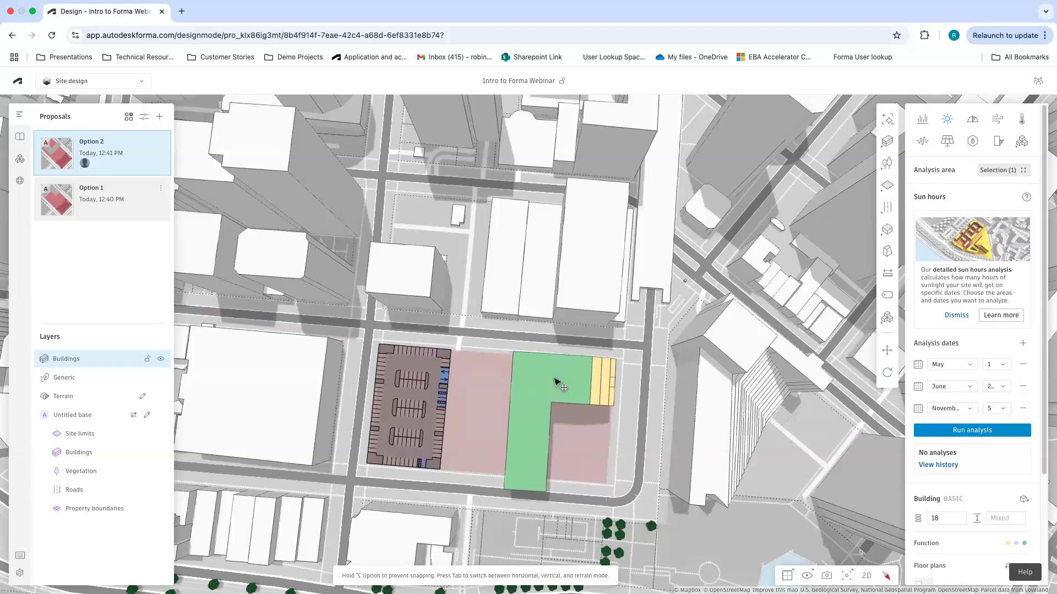
left_click(555, 378)
Switch between the Option 1 and Option 2 proposals to compare their building placements, ending on Option 2.
left_click_drag(609, 460, 520, 438)
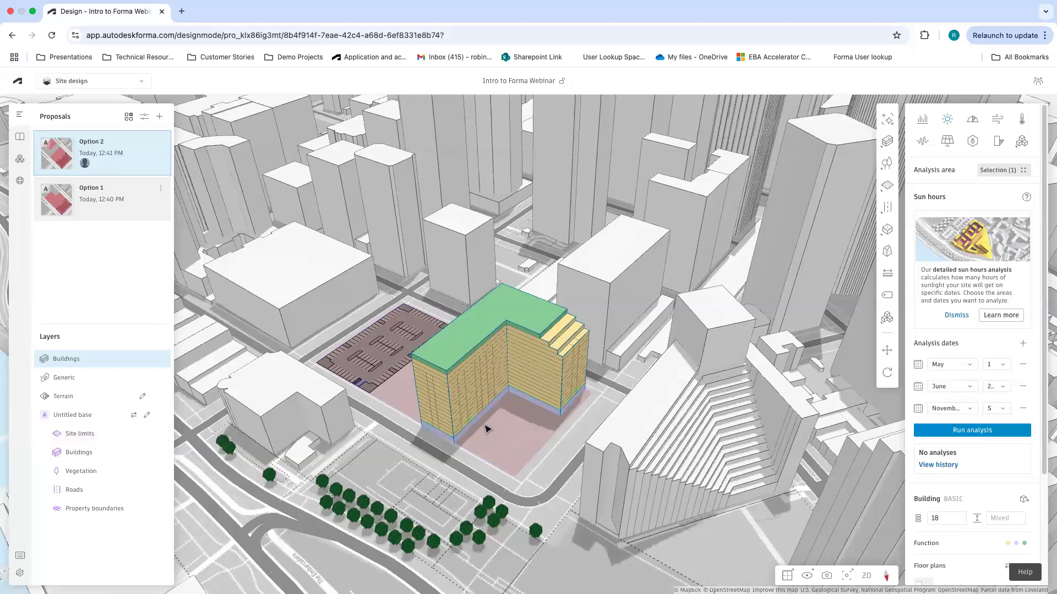
left_click_drag(495, 430, 577, 417)
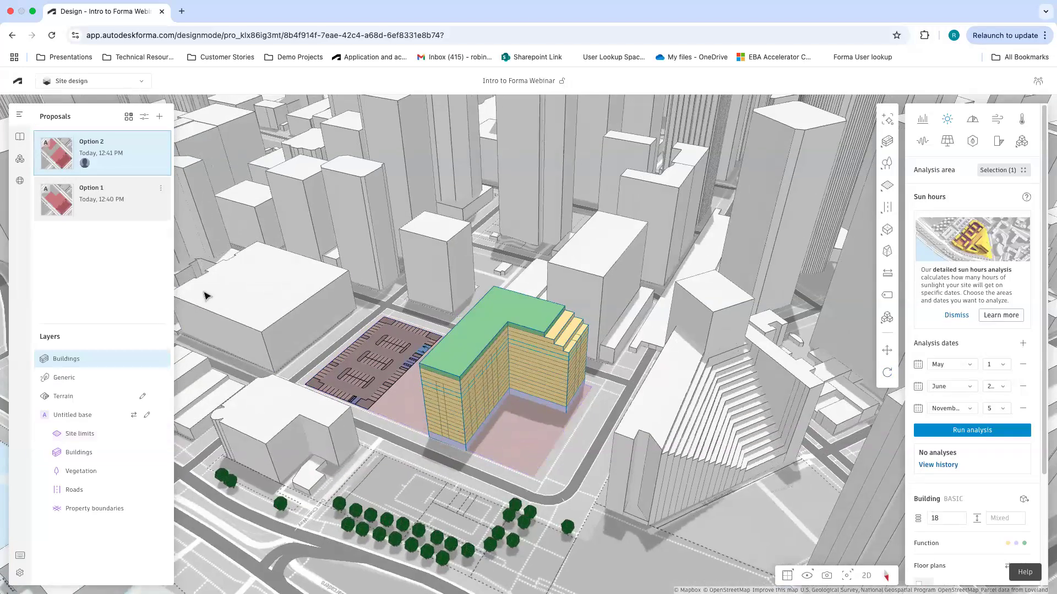
left_click(108, 195)
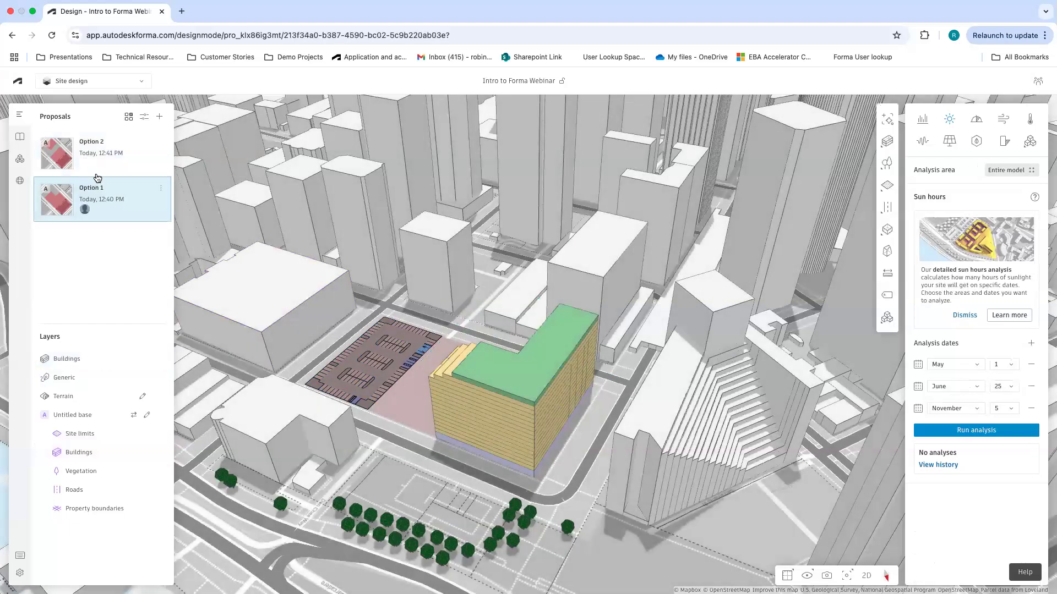
left_click(99, 168)
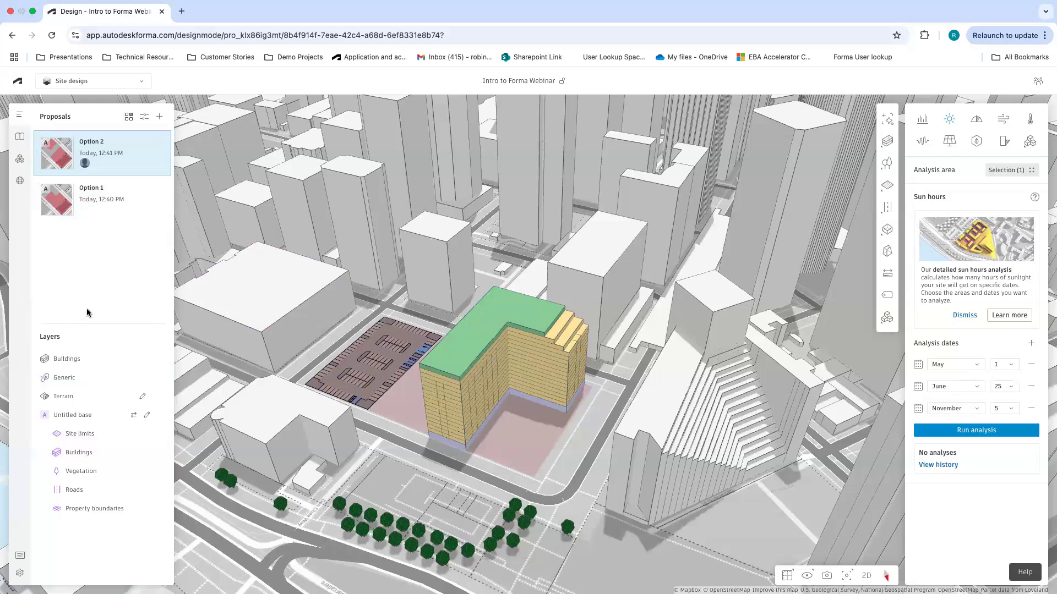
left_click(97, 210)
left_click(104, 162)
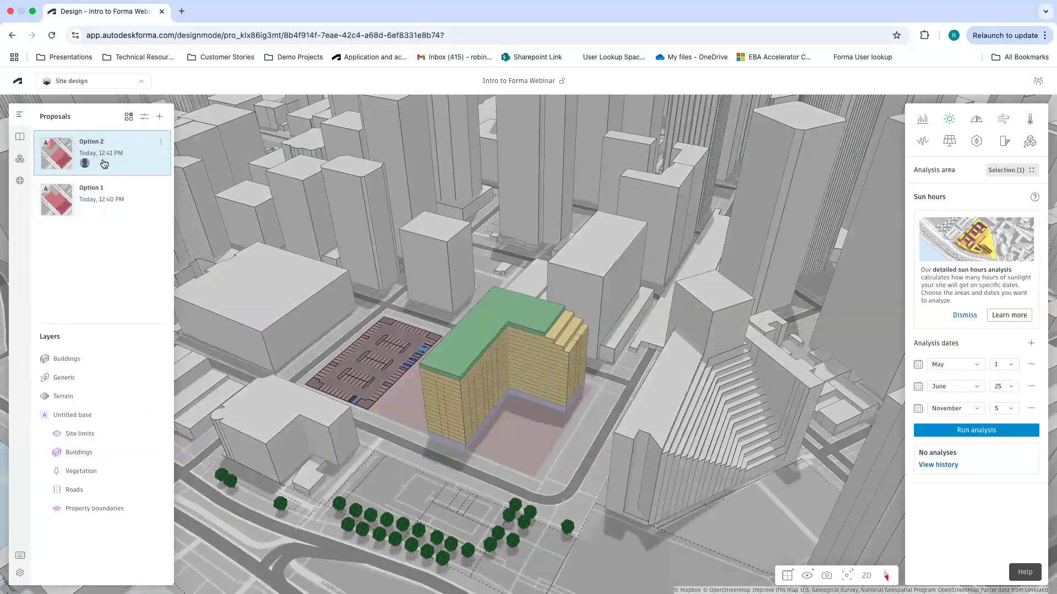
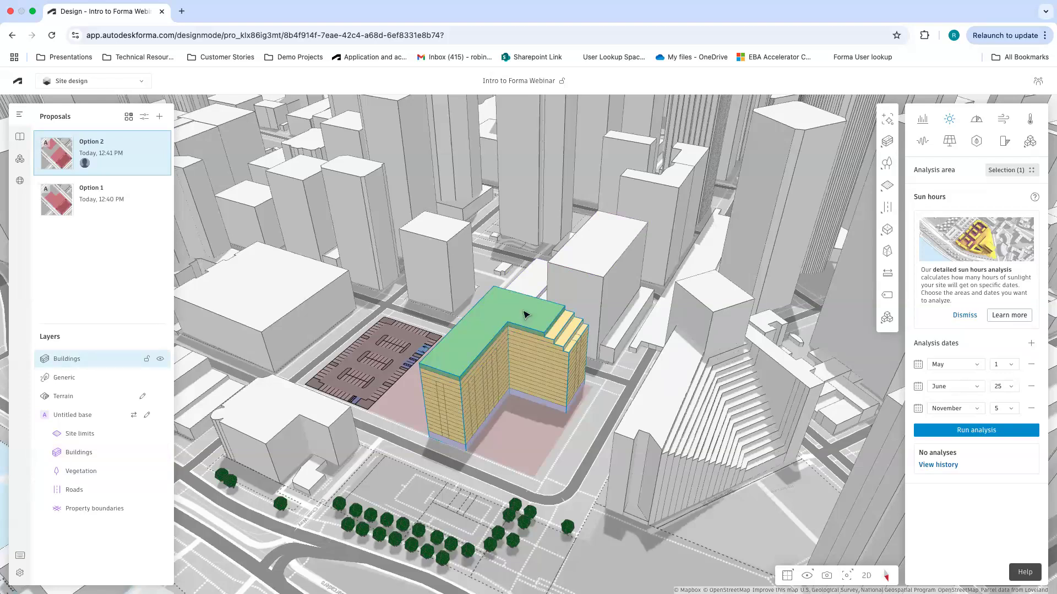
Run the Sun hours analysis on Option 2's site limit for June 25 only, removing the May 1 and November 5 dates.
left_click(950, 119)
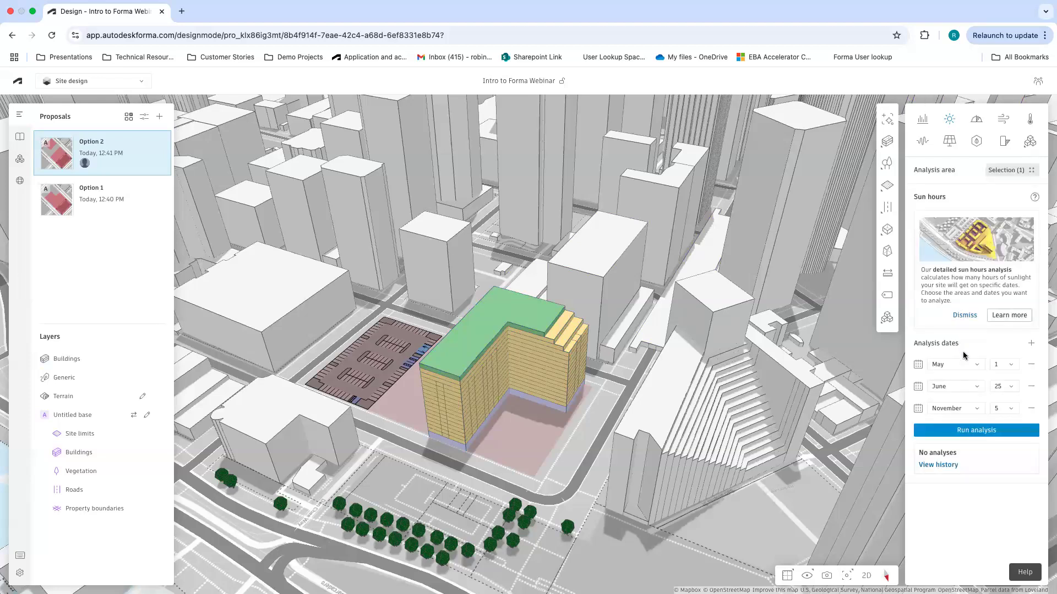
left_click(1007, 170)
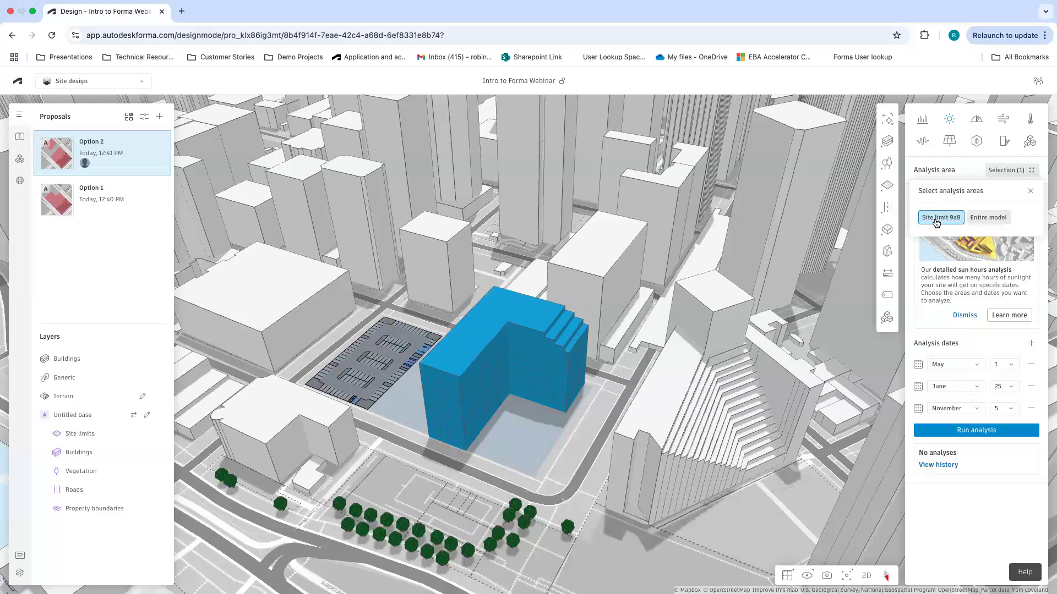
left_click(1030, 192)
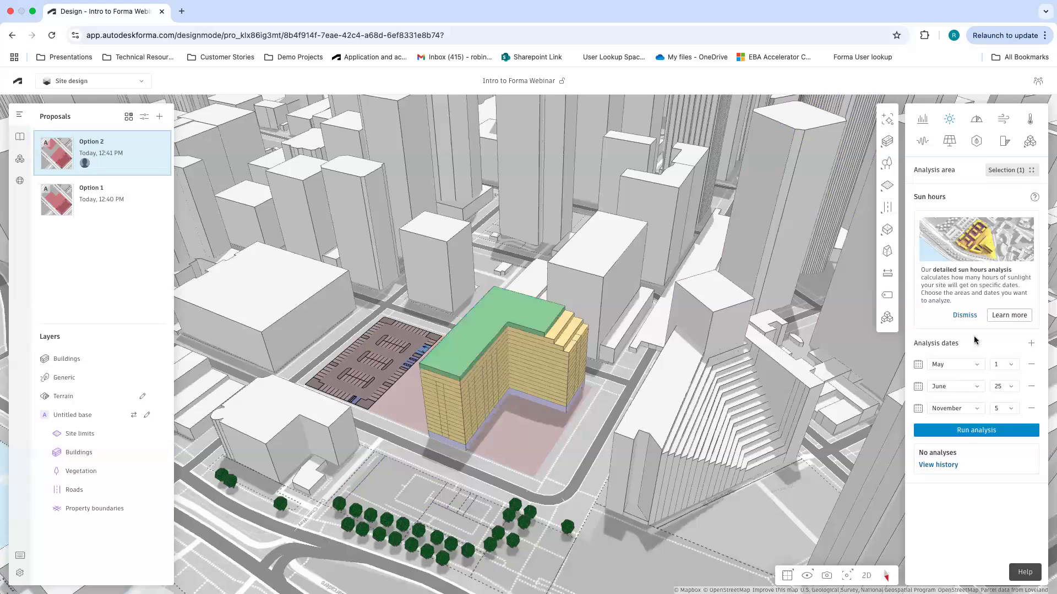
left_click(1030, 365)
left_click(1031, 387)
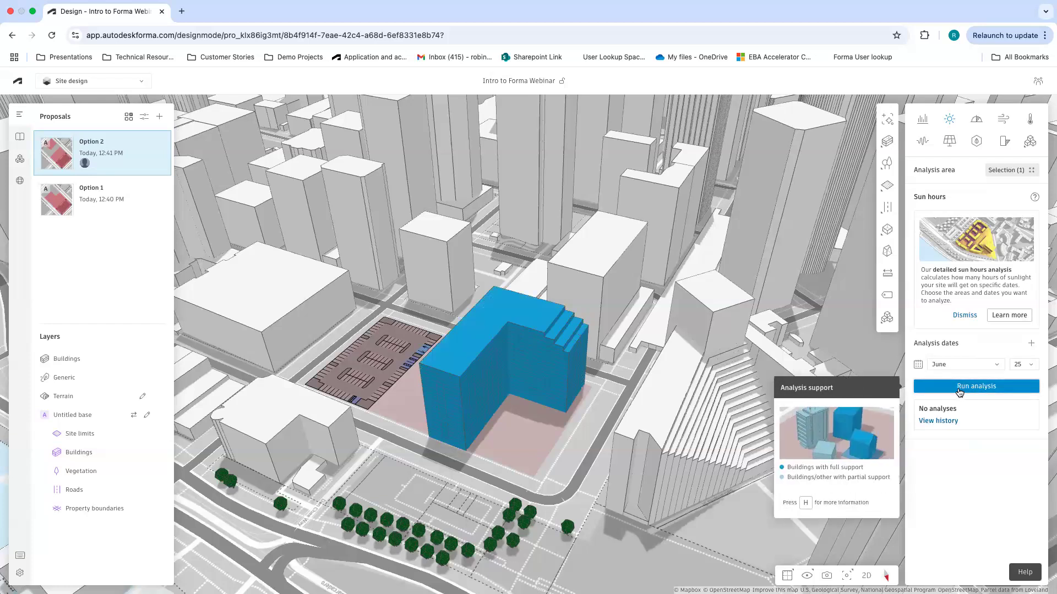
left_click(958, 388)
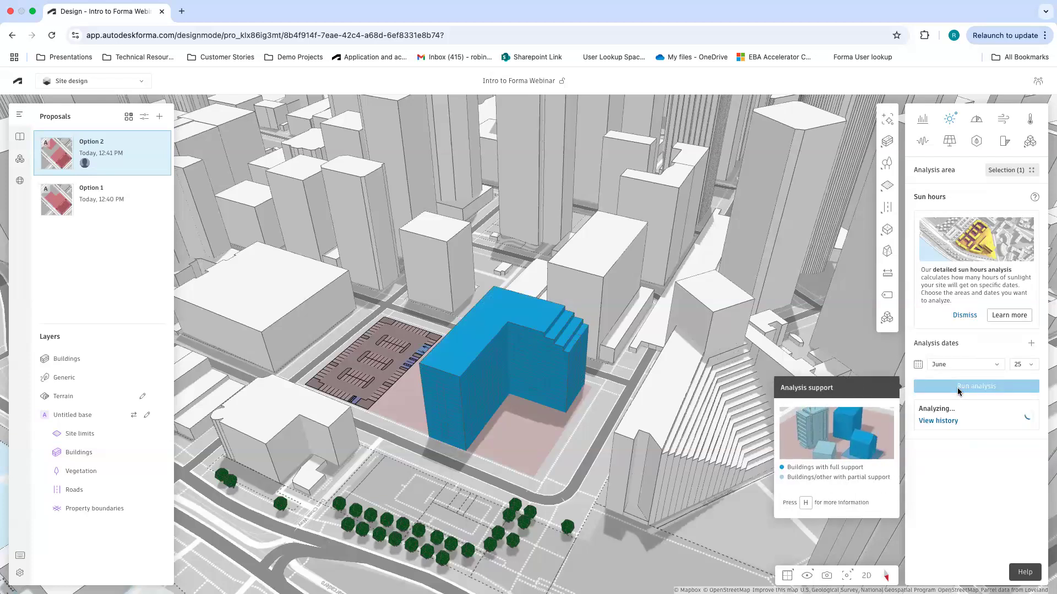
Run the Microclimate analysis with a 492 ft area radius on Option 2 and on Option 1.
left_click(1029, 121)
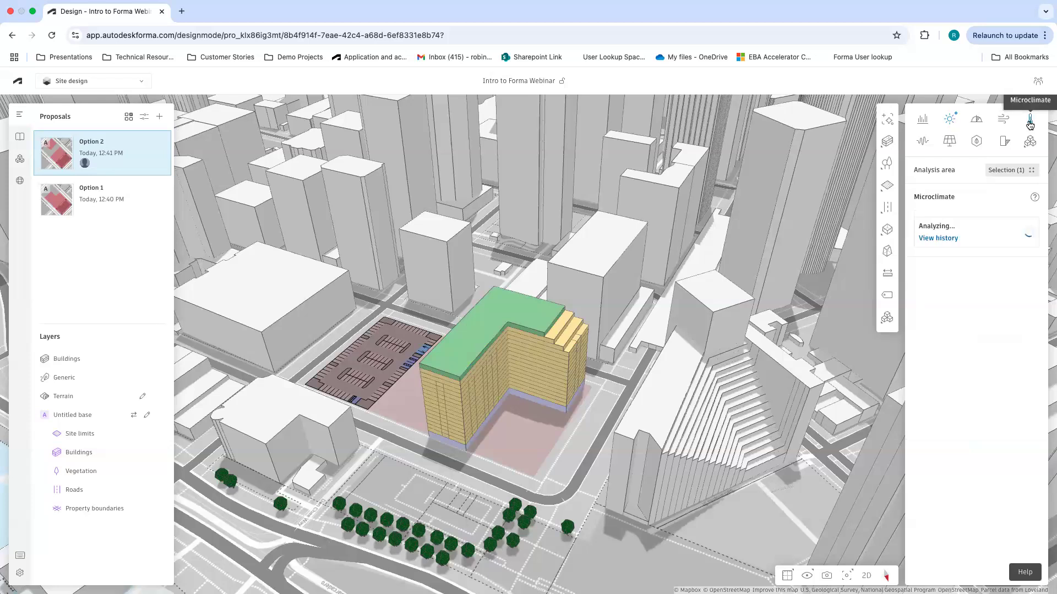
left_click(1017, 170)
left_click(1034, 175)
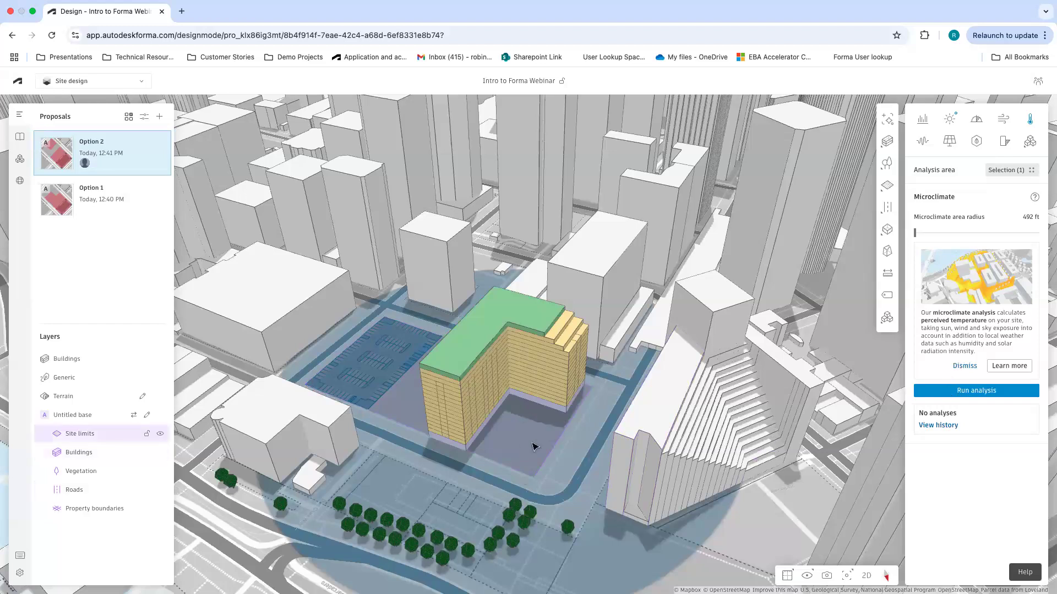
left_click(942, 392)
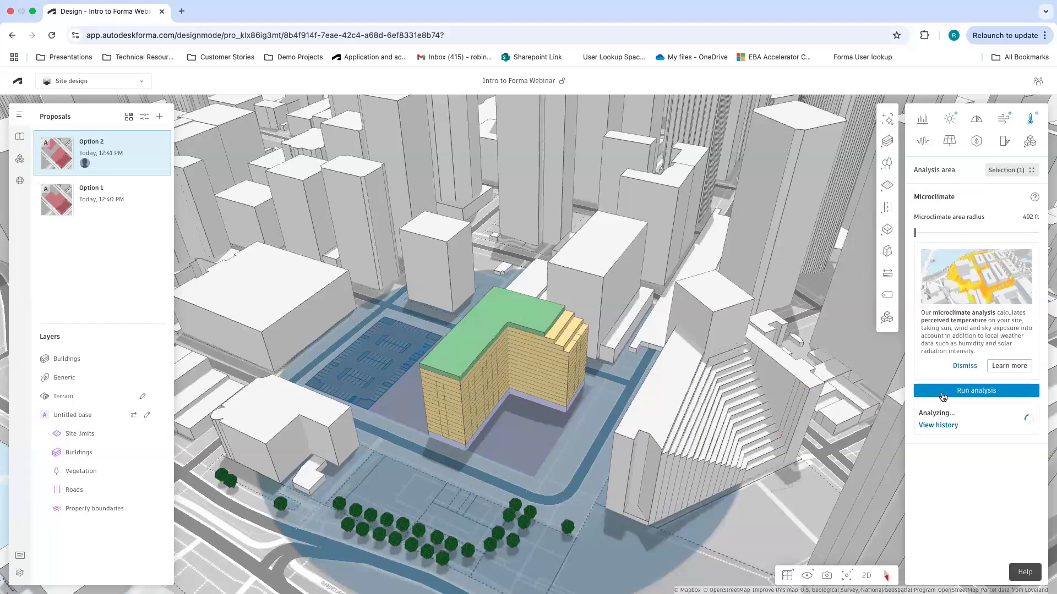
left_click(112, 193)
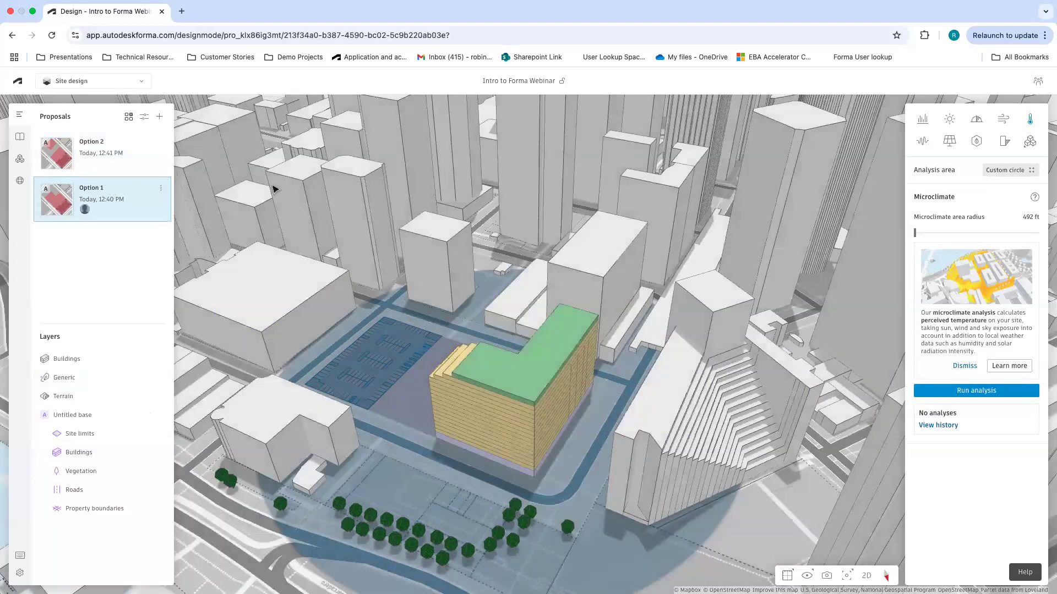
left_click(971, 391)
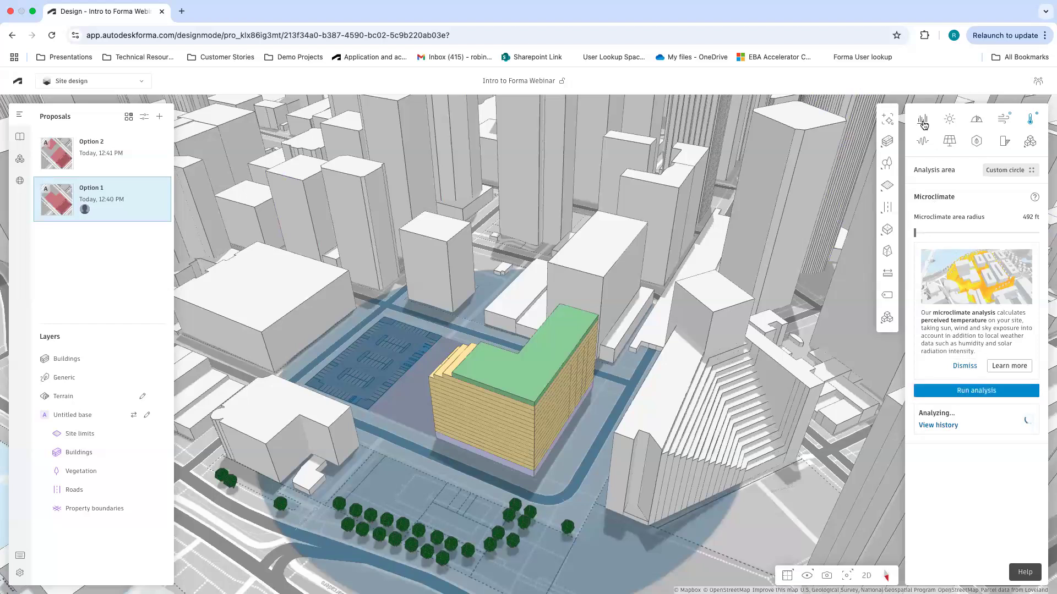
Run Option 1's Sun hours analysis for June 25 only, limiting the analysis area to Site limit 9a8 and removing the other dates.
left_click(950, 119)
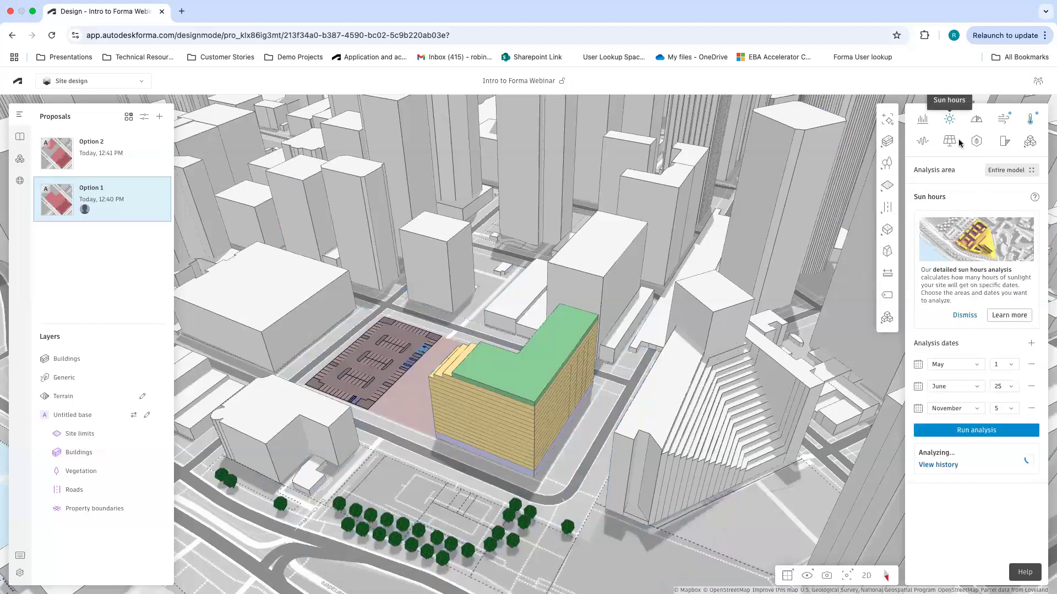
left_click(1030, 364)
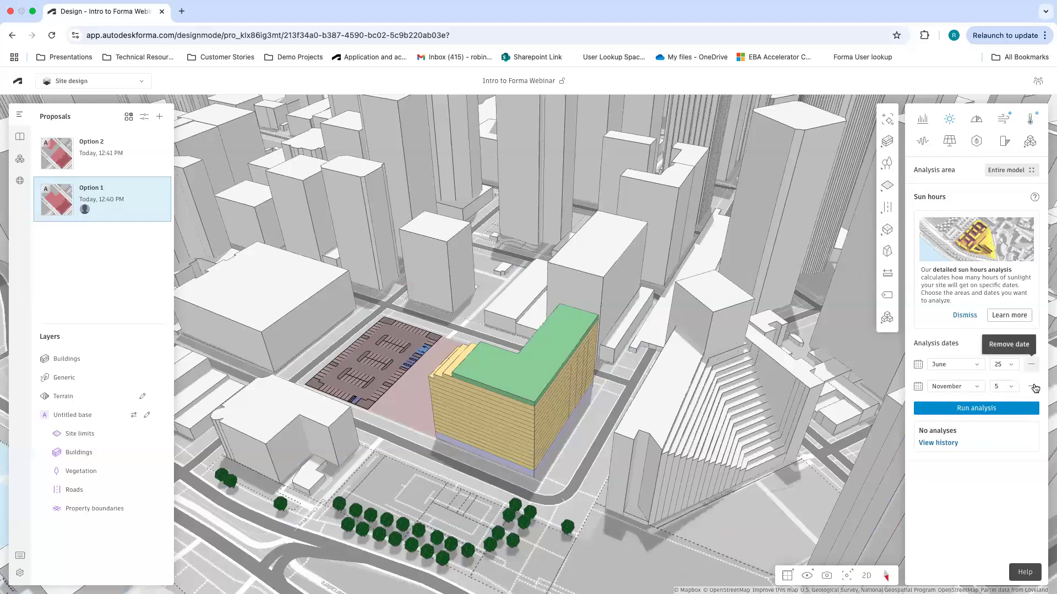
left_click(1031, 387)
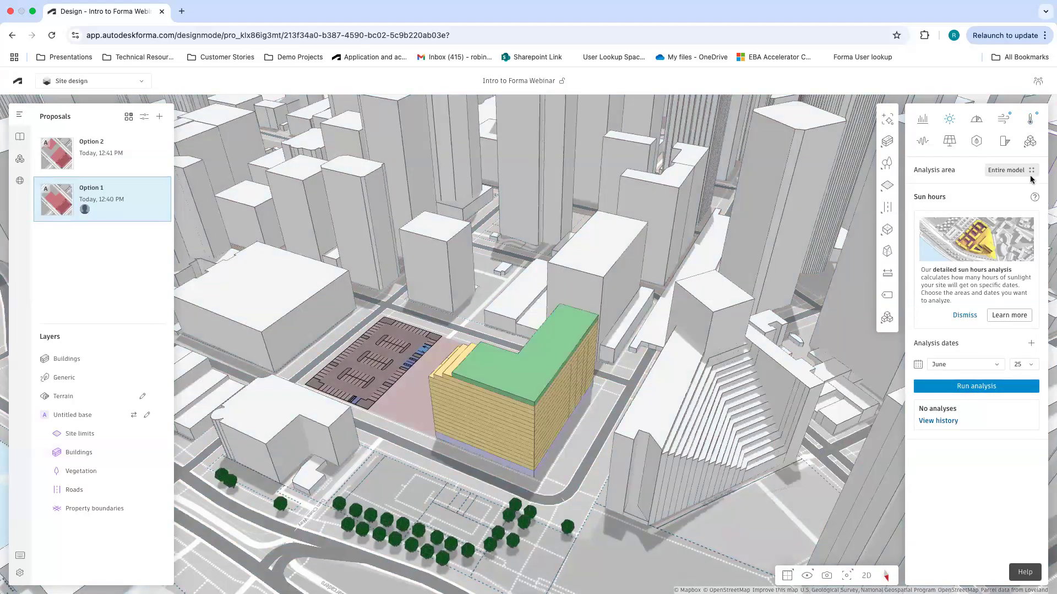
left_click(1030, 172)
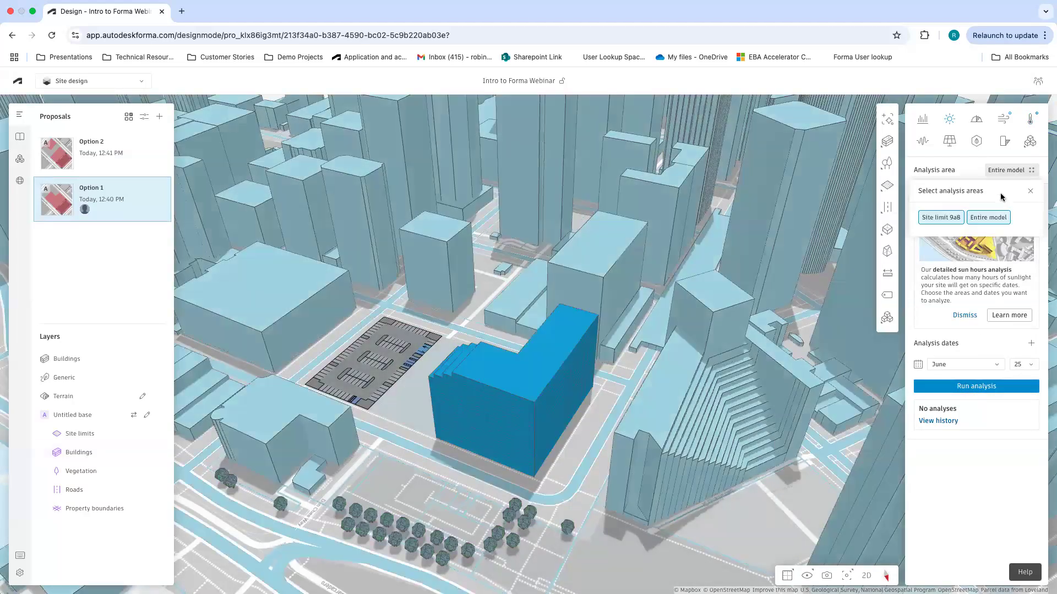
left_click(940, 218)
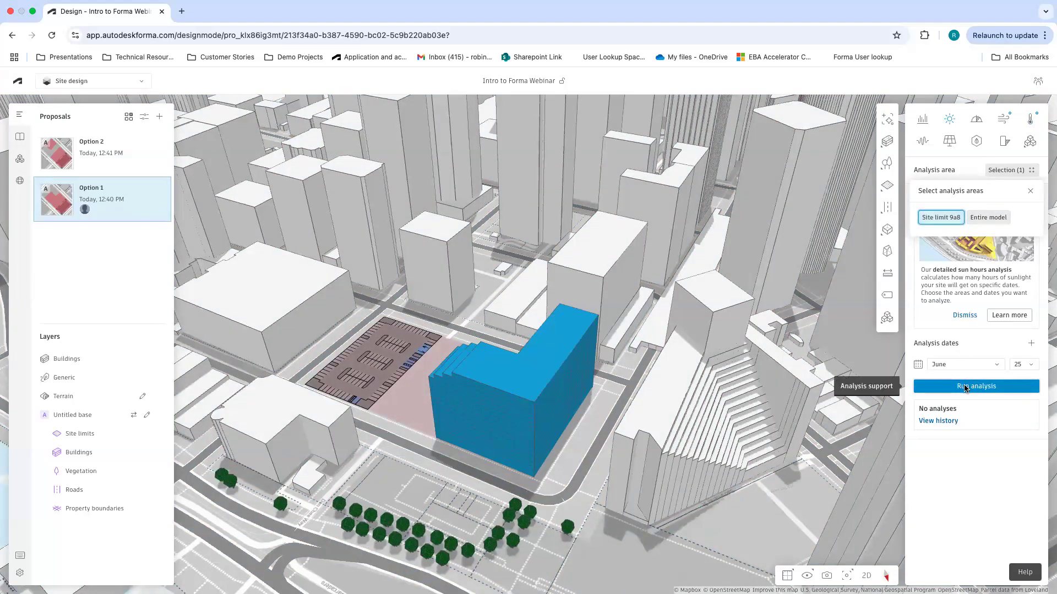
left_click(965, 387)
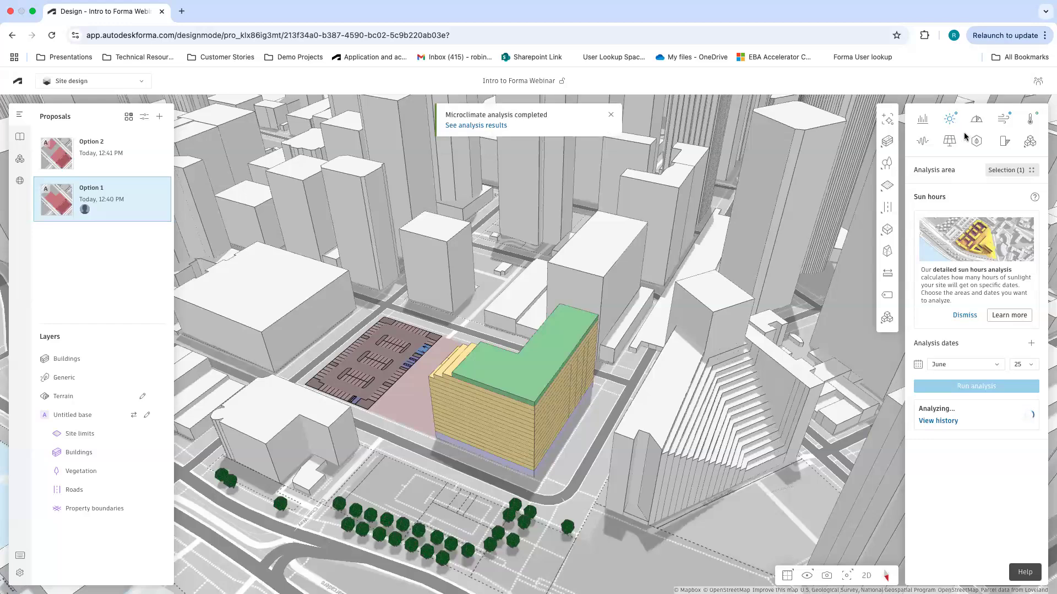
Start the detailed wind analysis for Option 1 with a 492 ft radius and examine the rapid wind comfort map around the building.
mouse_move(886, 185)
left_click(1007, 122)
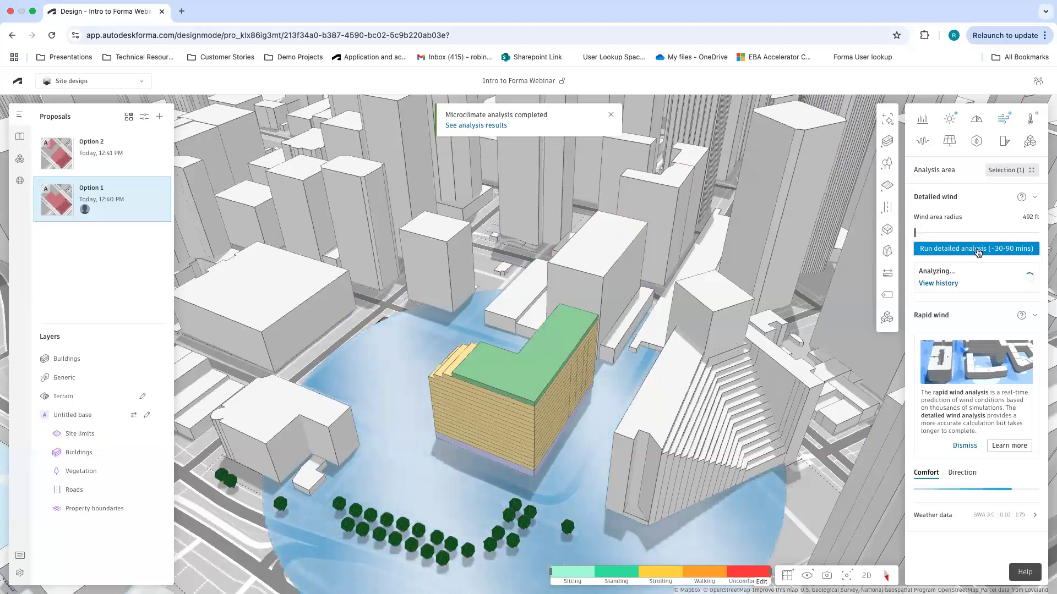
left_click(977, 249)
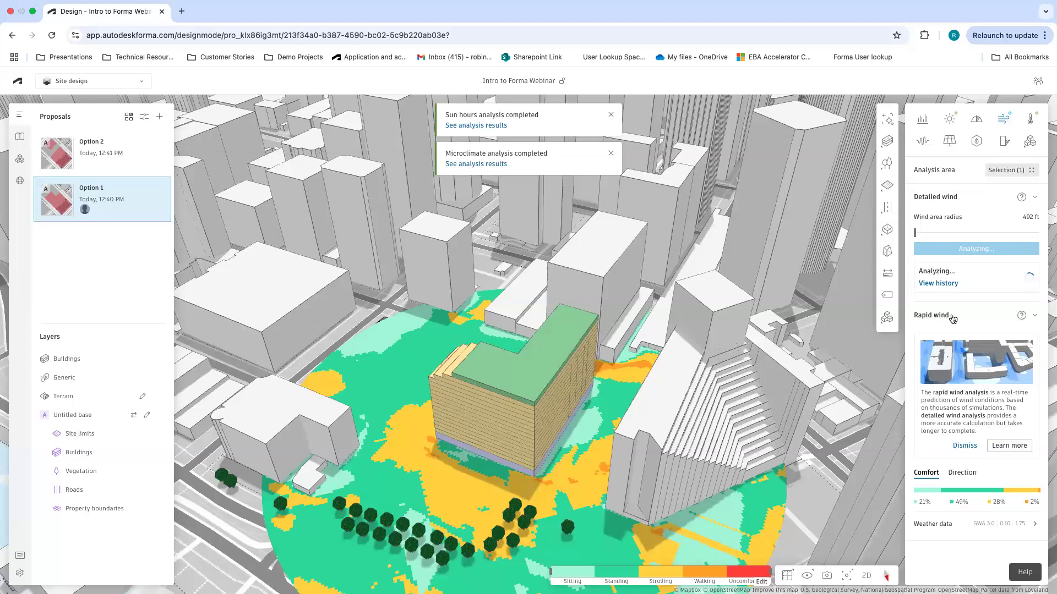
right_click_drag(404, 458, 445, 414)
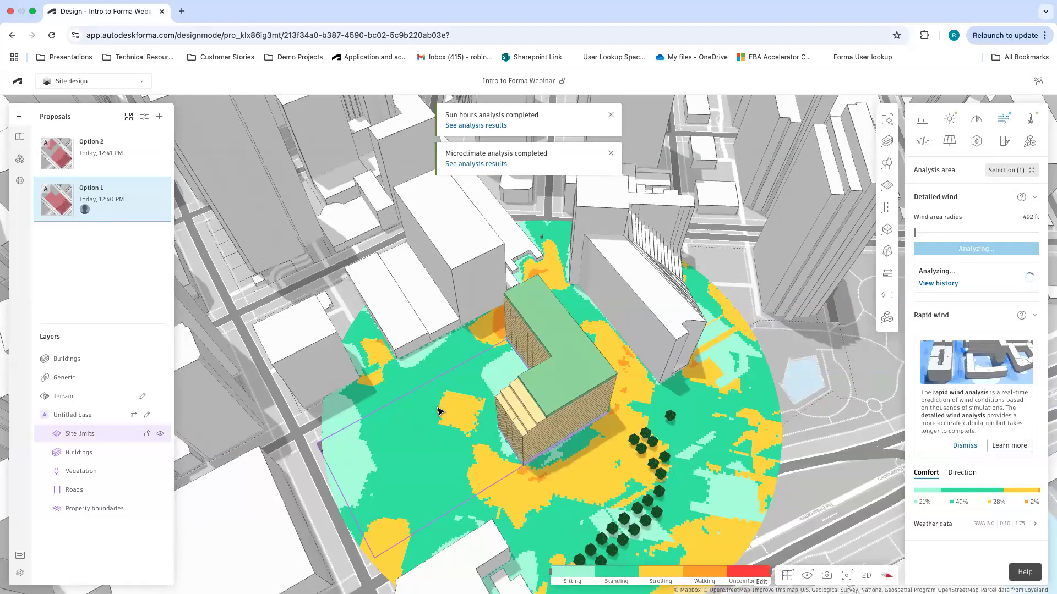
Draw a small L-shaped line building on the open side of the terraced building in Option 1.
right_click_drag(457, 401, 456, 405)
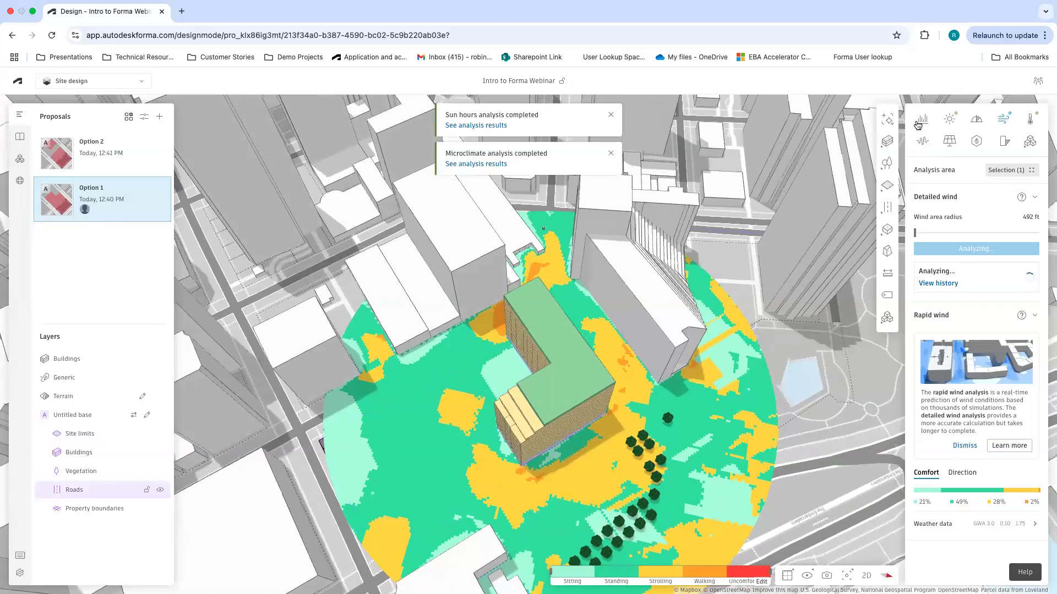
left_click(887, 141)
left_click(800, 164)
left_click(480, 363)
left_click(441, 384)
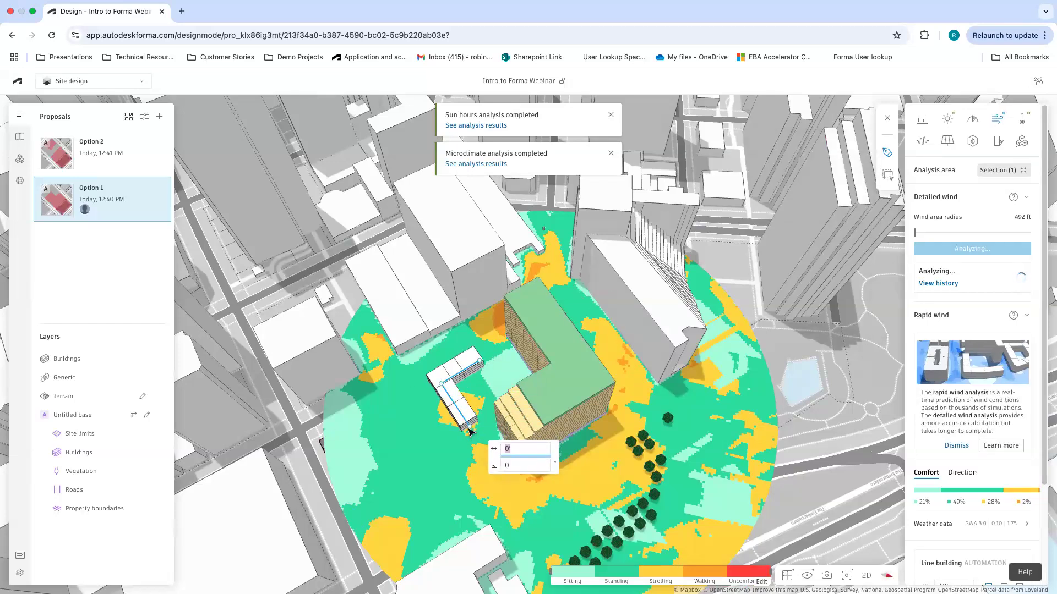
key("Return")
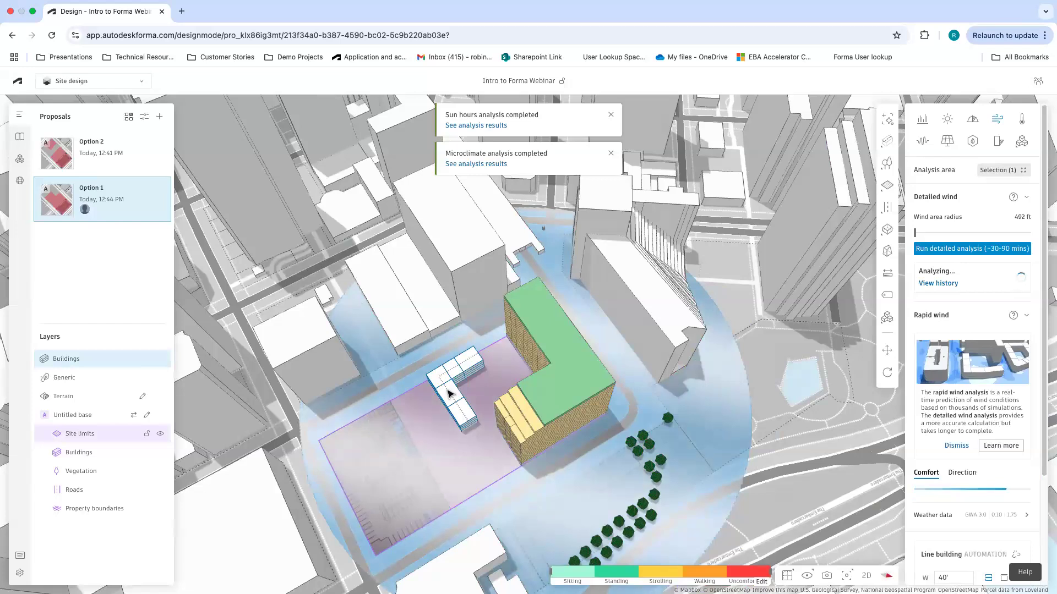
Review the updated rapid wind comfort map around the buildings and show the Noise analysis.
left_click(502, 413)
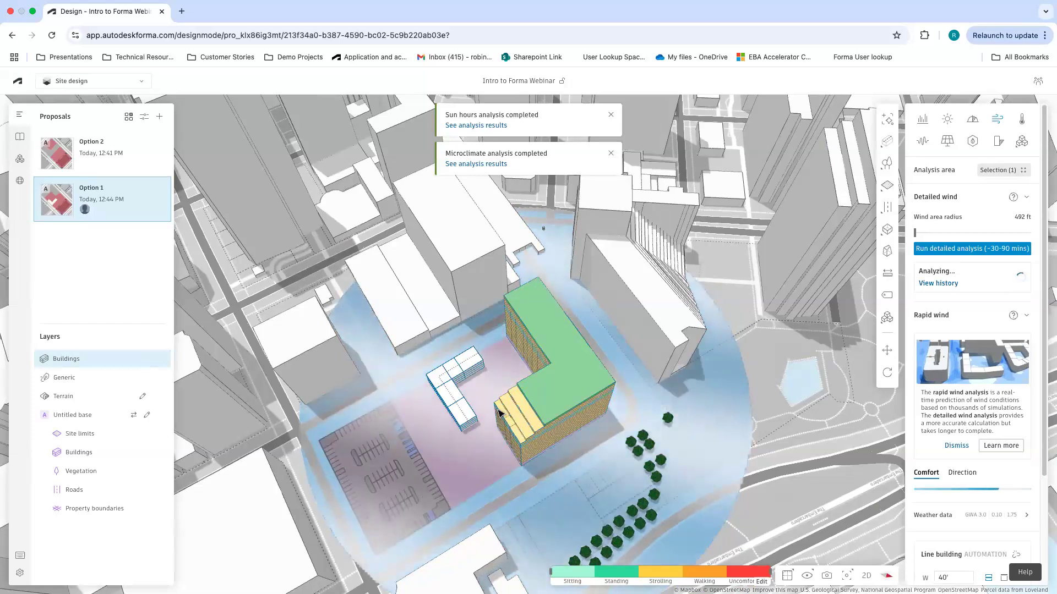
left_click_drag(498, 412, 685, 415)
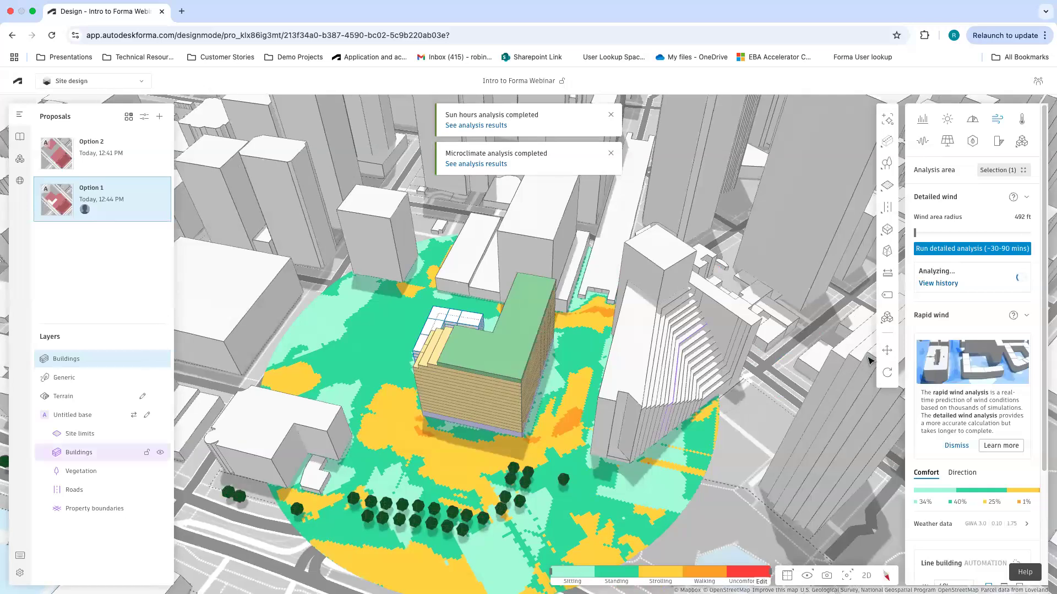
left_click(923, 143)
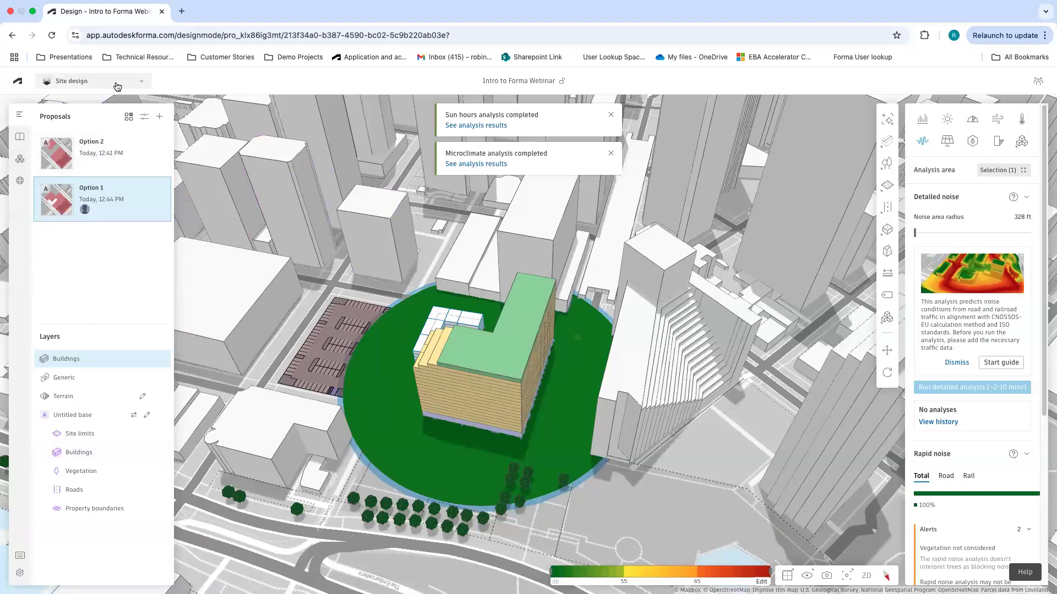
Switch to the Compare view, remove the preloaded Option 1 Area Metrics and empty second view, and list both options' saved analyses.
left_click(79, 81)
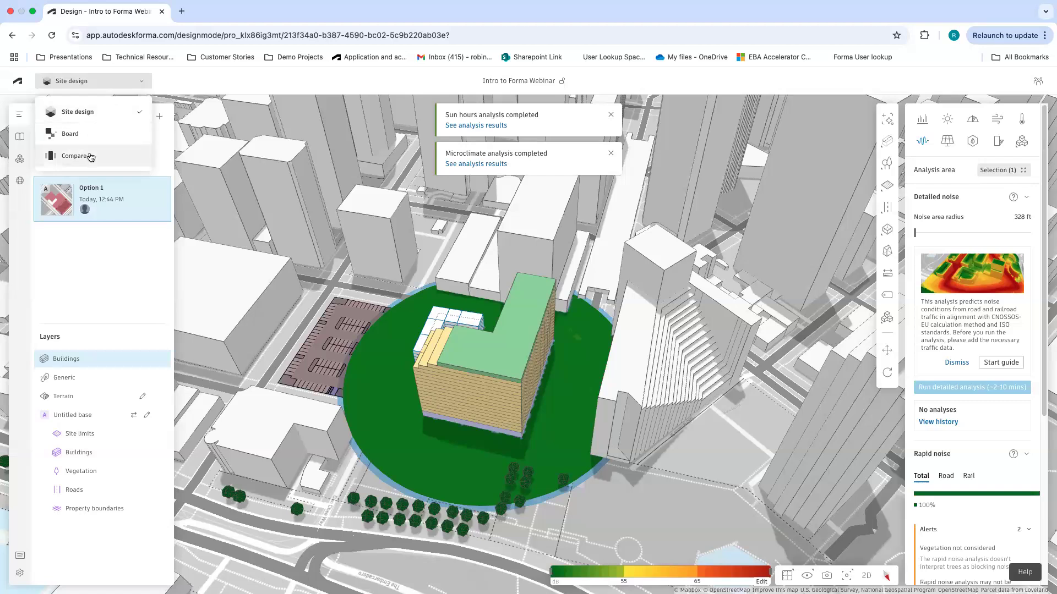
left_click(65, 158)
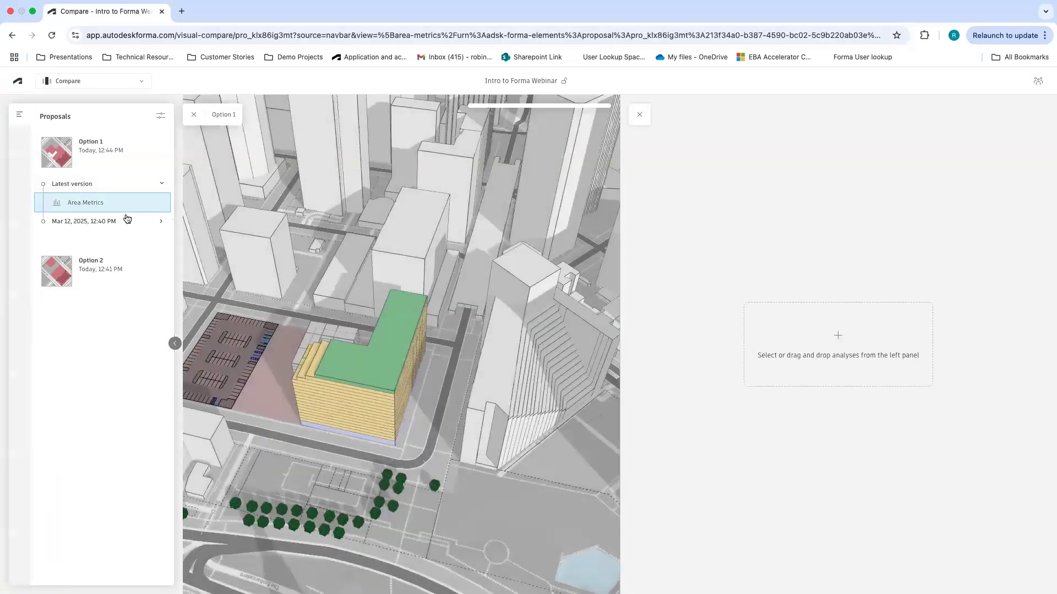
left_click(125, 220)
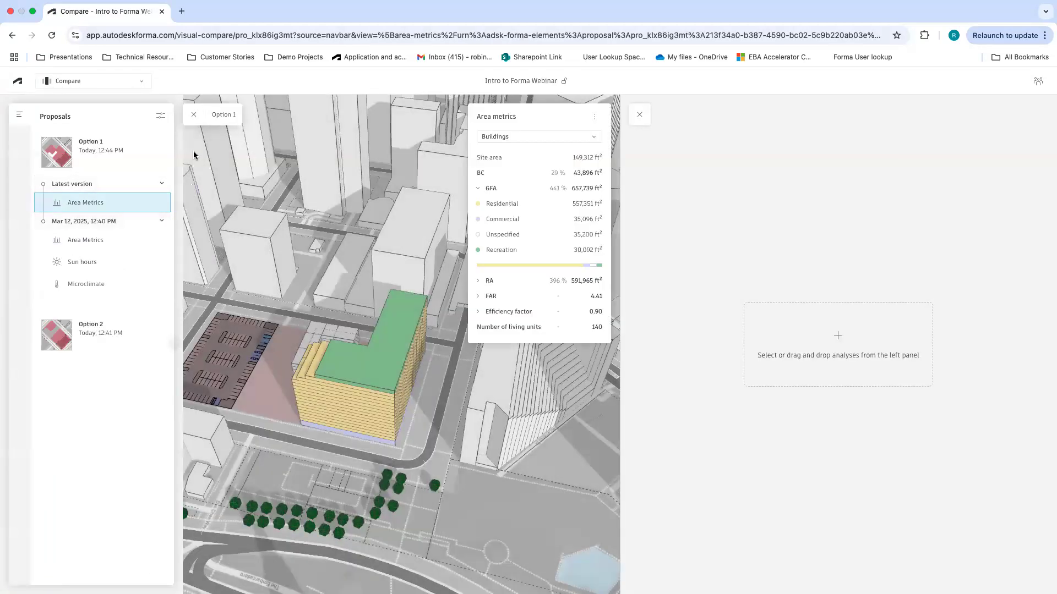
left_click(193, 115)
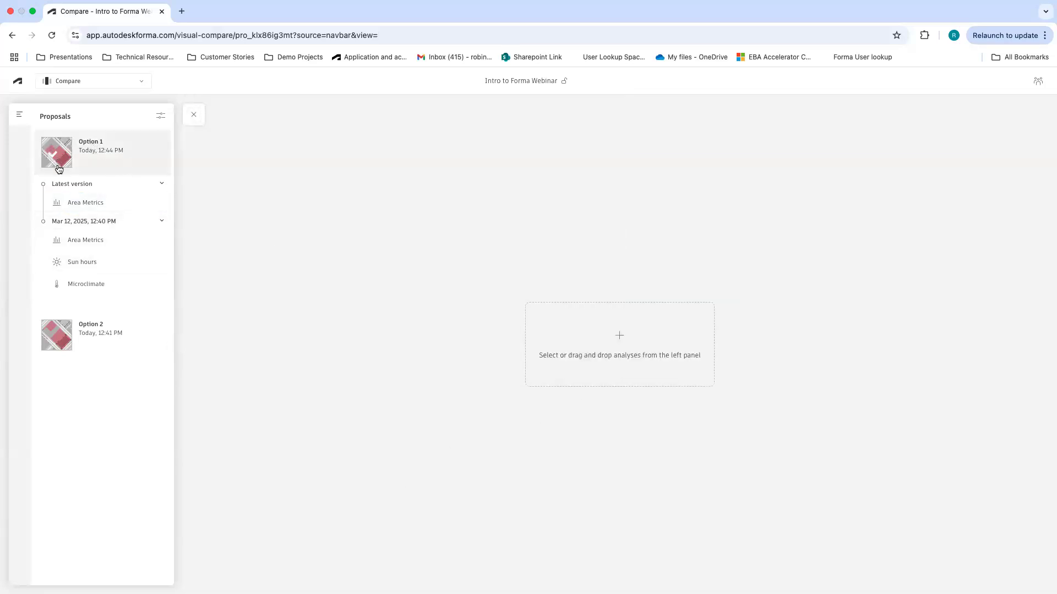
left_click(127, 340)
left_click(130, 366)
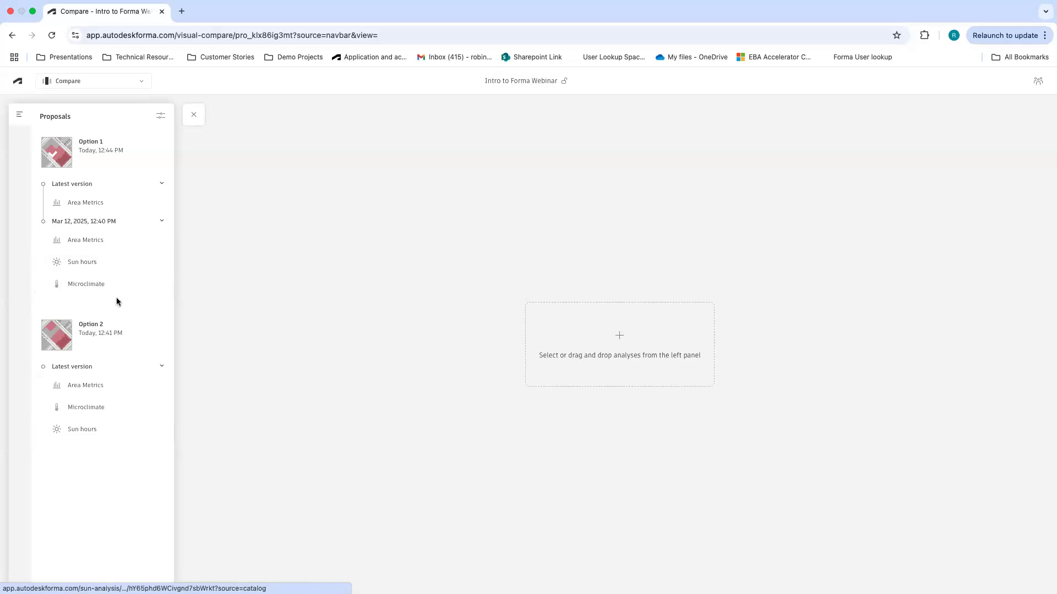
right_click(531, 425)
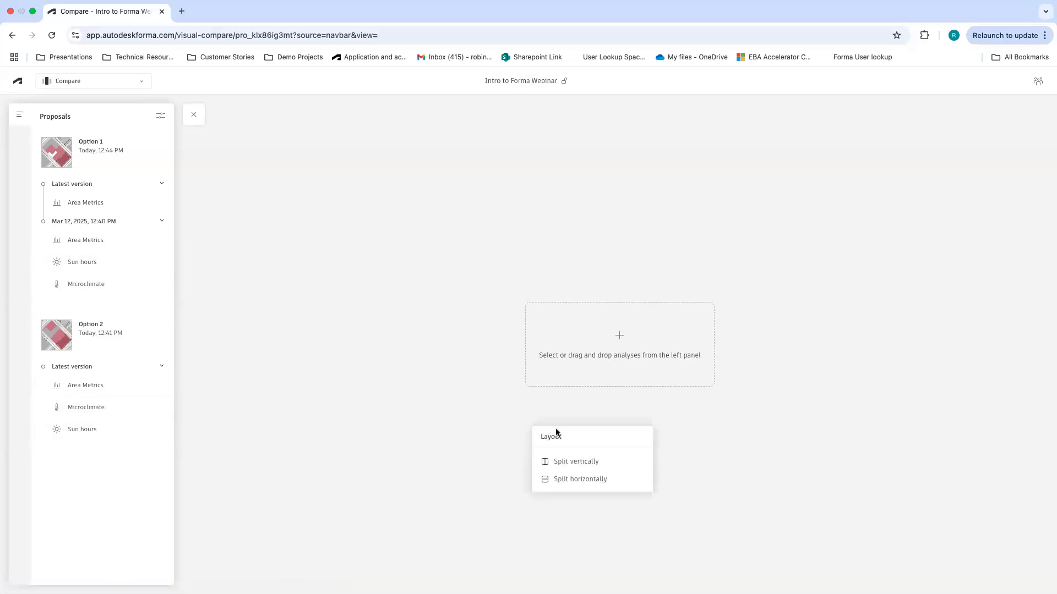
left_click(397, 379)
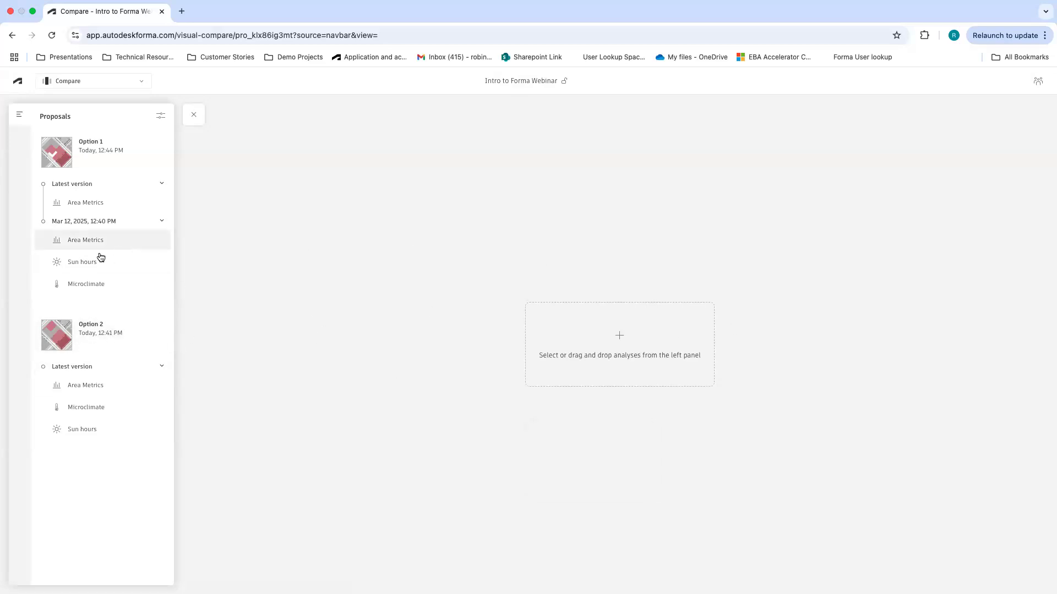
Show the Sun hours results of Option 1's 12:40 PM version and Option 2 side by side in a vertical split.
left_click_drag(86, 267, 351, 217)
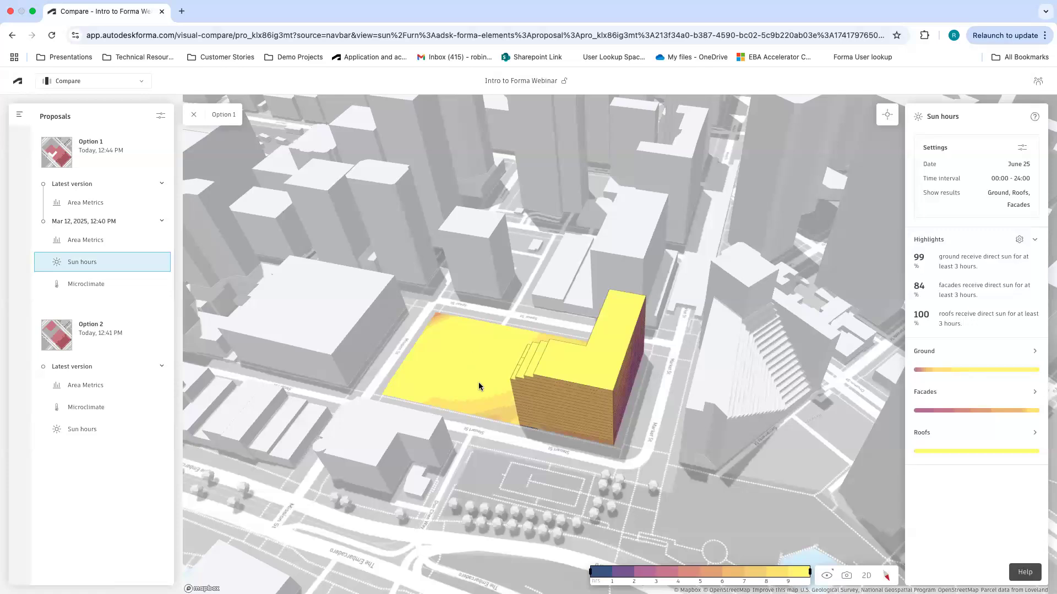
right_click_drag(533, 388, 792, 391)
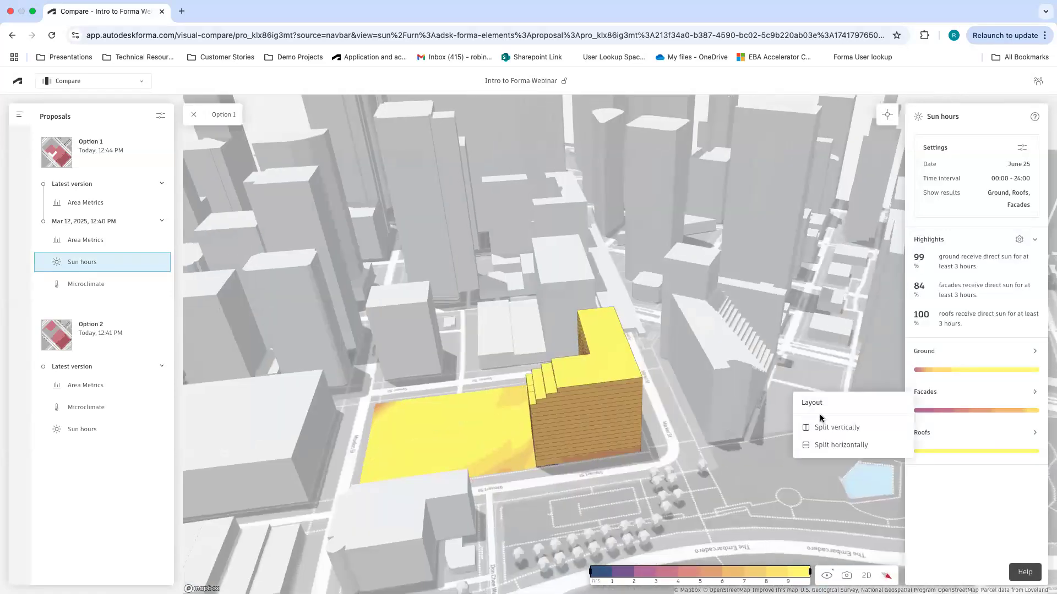
left_click(837, 428)
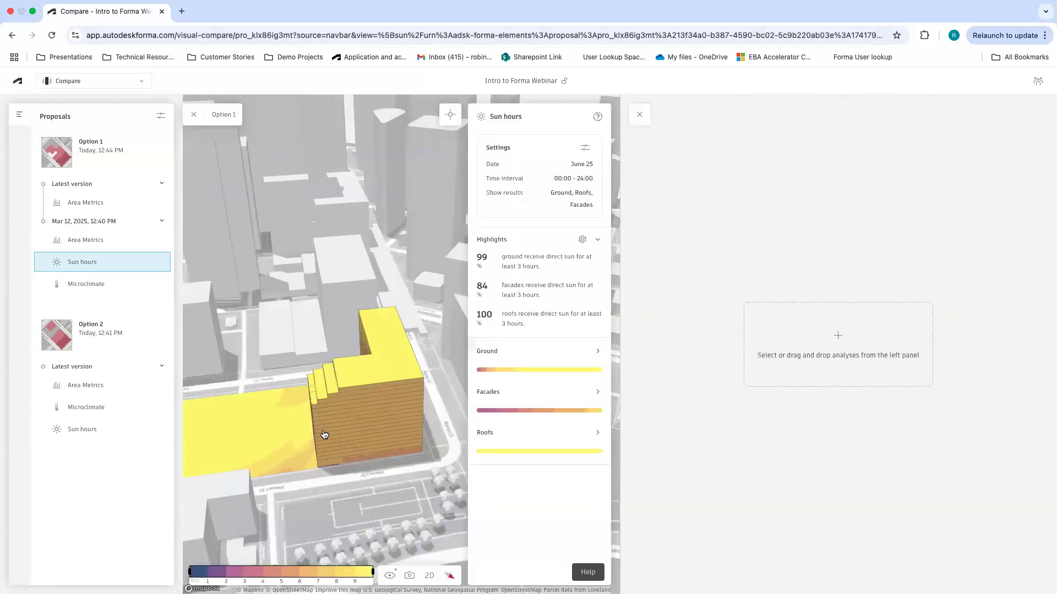
left_click_drag(72, 436, 721, 370)
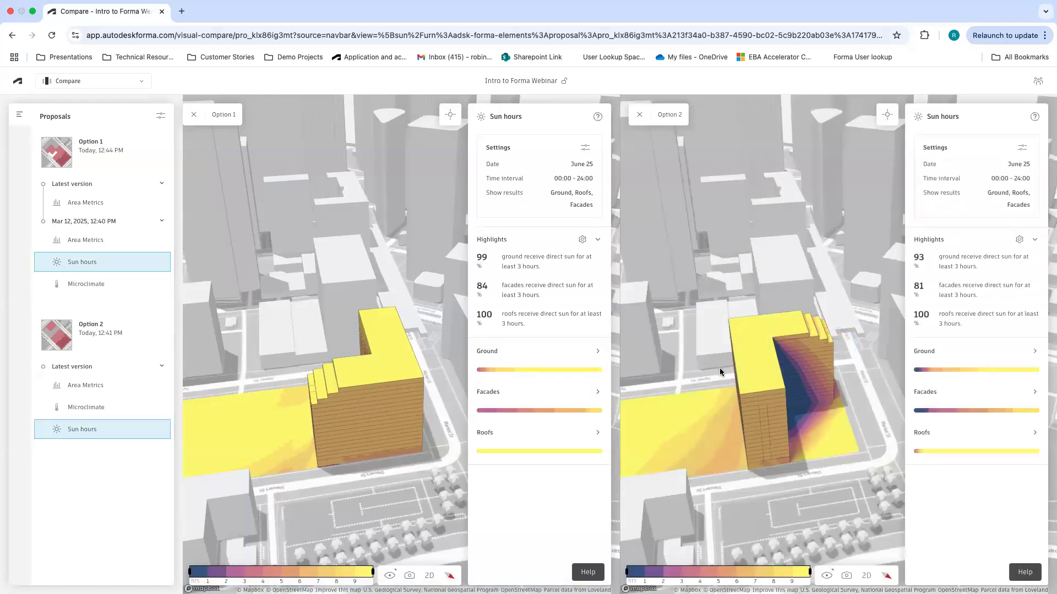
mouse_move(312, 416)
left_mouse_down()
mouse_move(362, 413)
mouse_move(342, 406)
mouse_move(347, 394)
mouse_move(323, 398)
left_mouse_up()
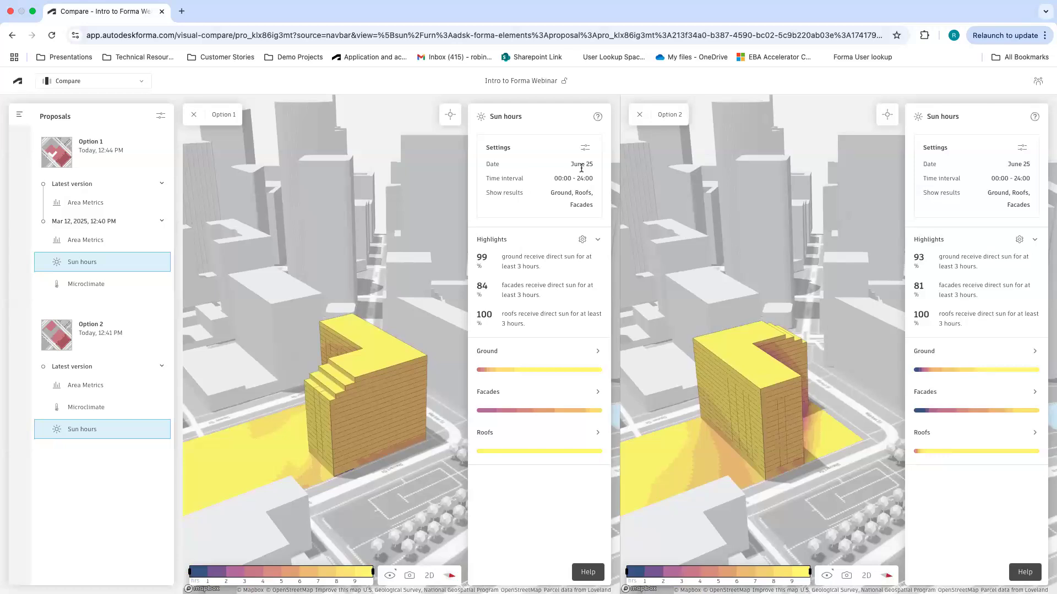
mouse_move(316, 408)
left_mouse_down()
mouse_move(264, 417)
mouse_move(325, 395)
left_mouse_up()
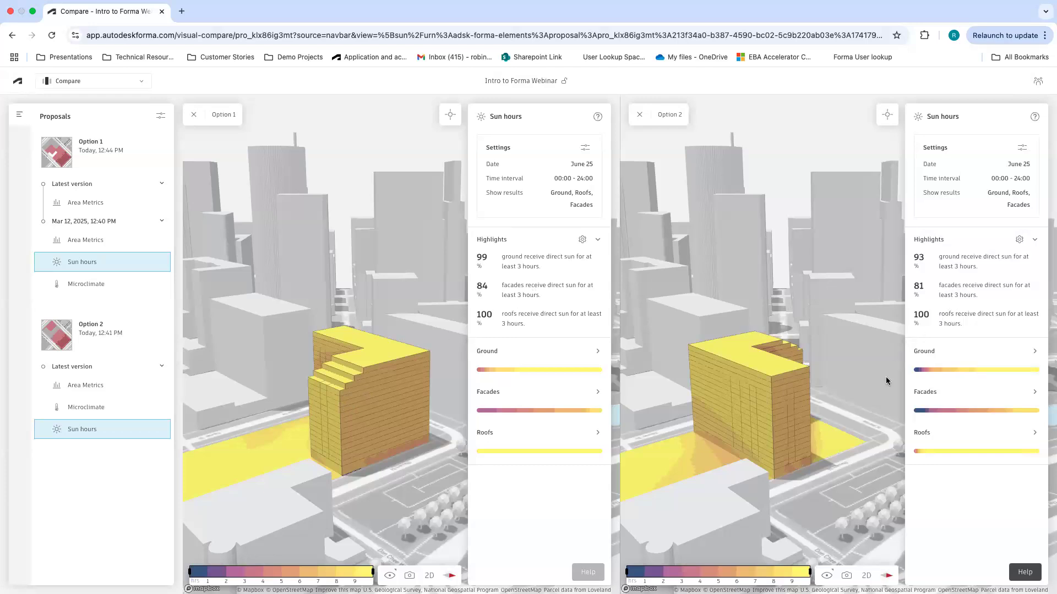
mouse_move(813, 426)
left_mouse_down()
mouse_move(806, 436)
mouse_move(817, 433)
left_mouse_up()
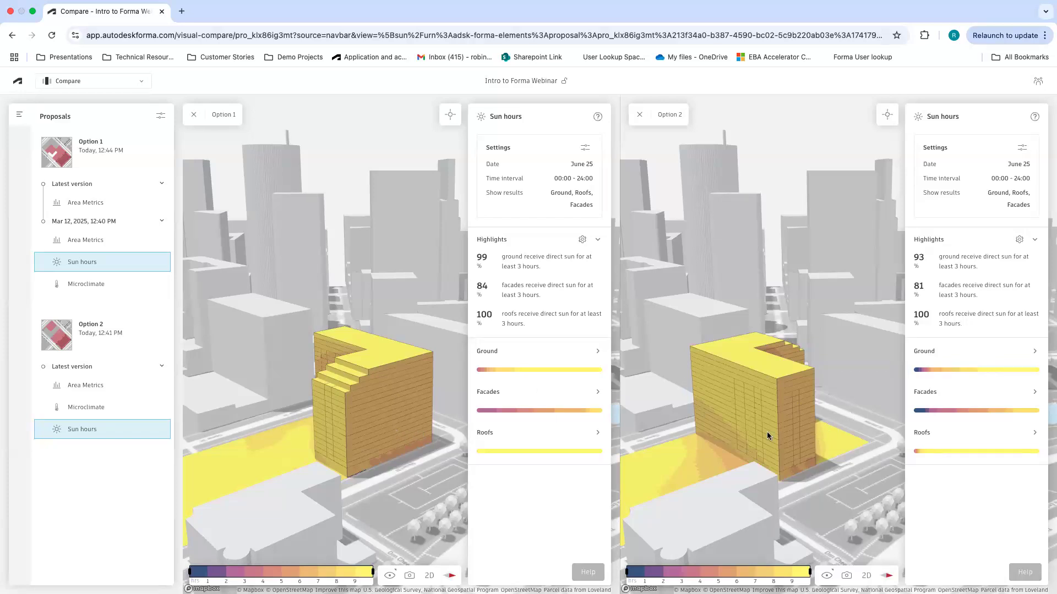
Split both Sun hours views horizontally and place each option's Microclimate analysis beneath its Sun hours result.
right_click(337, 489)
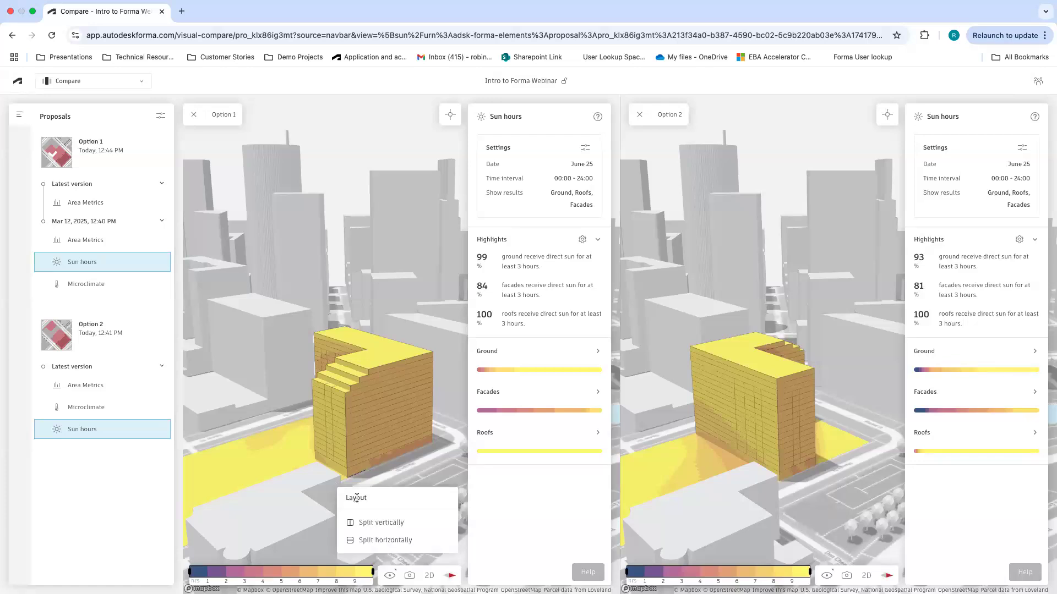
left_click(366, 543)
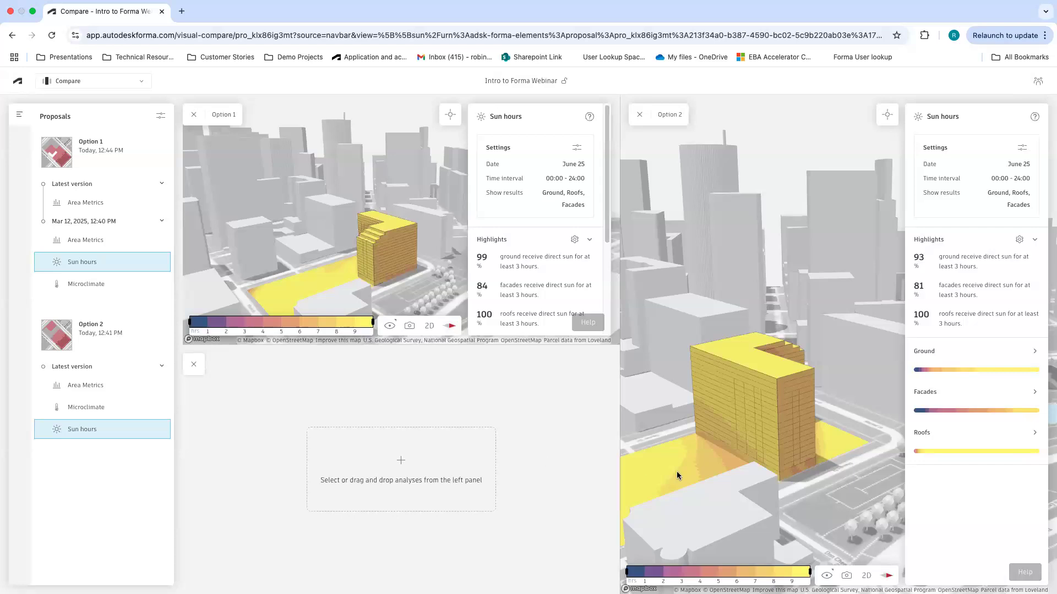
right_click(706, 473)
left_click(724, 521)
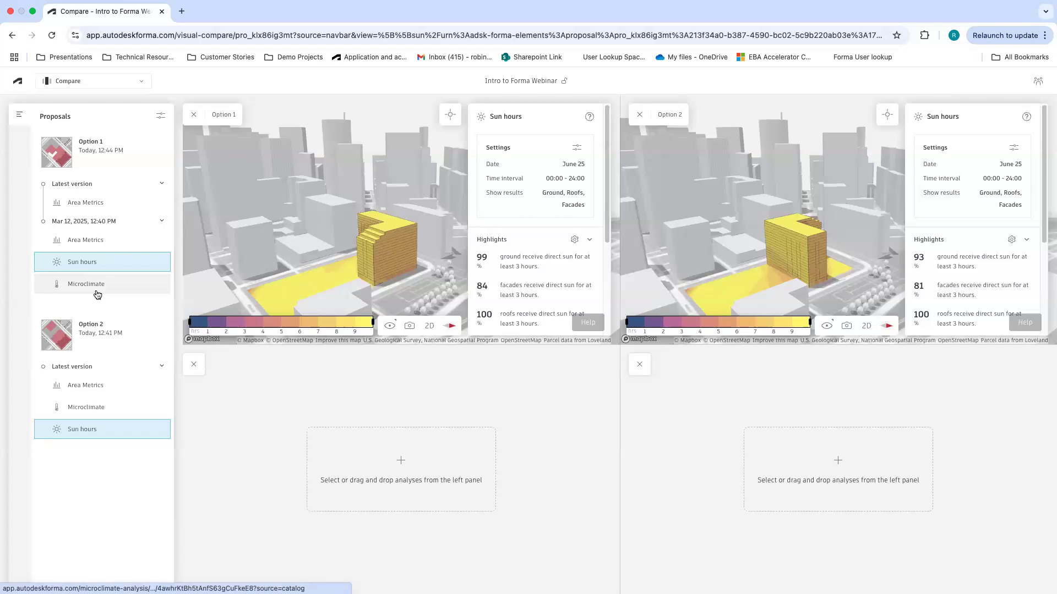
left_click_drag(97, 295, 372, 415)
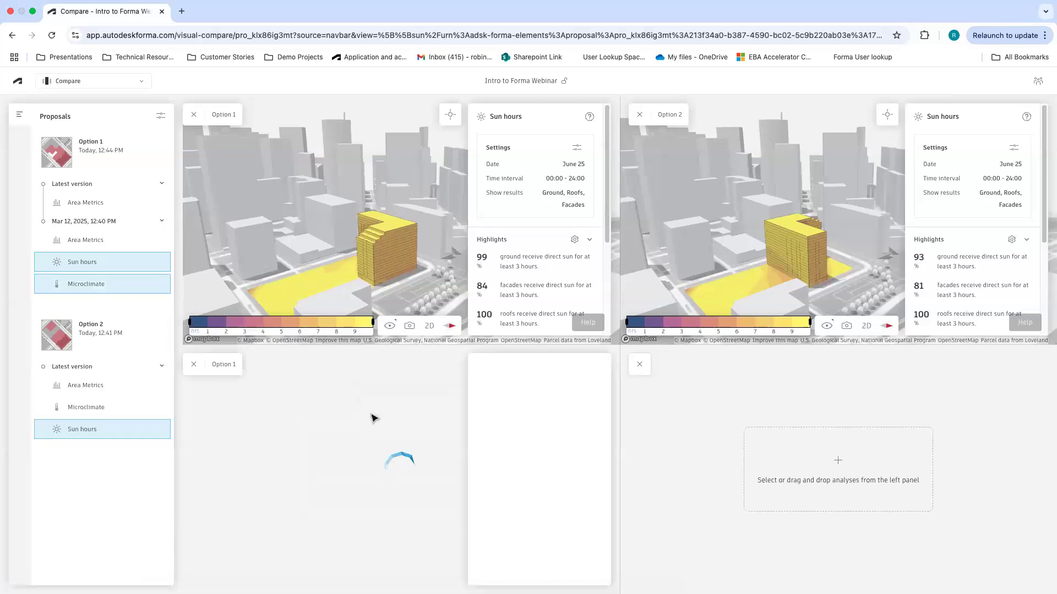
left_click_drag(65, 410, 760, 460)
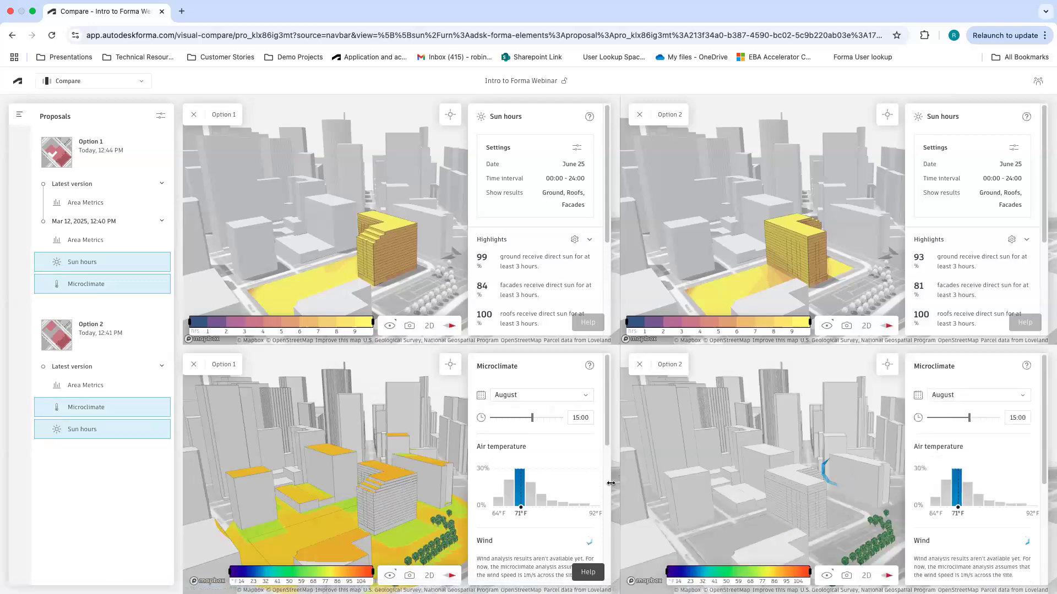
right_click_drag(343, 515, 450, 517)
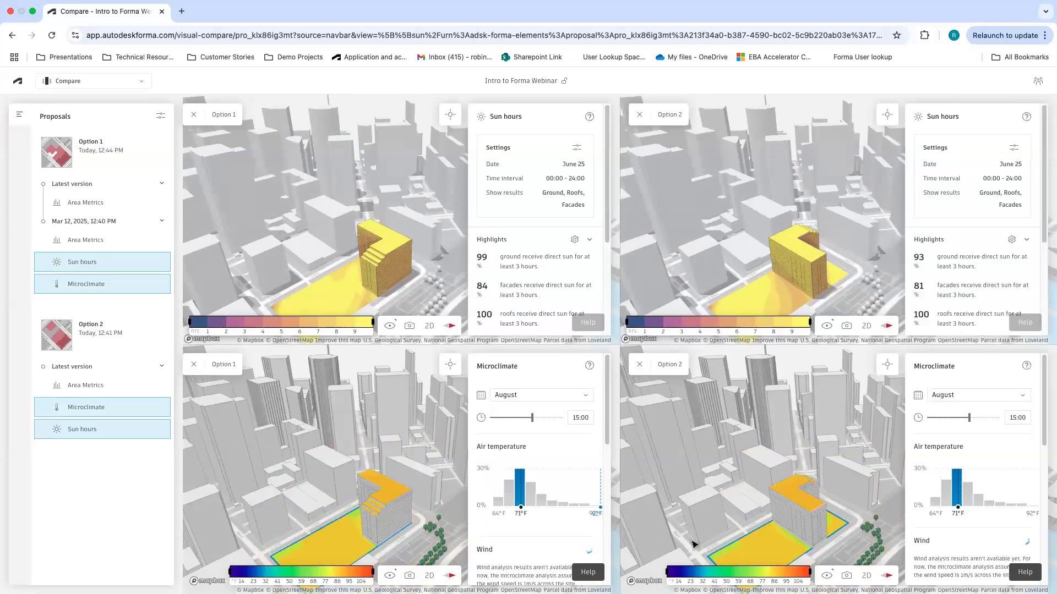
mouse_move(347, 530)
right_mouse_down()
mouse_move(340, 486)
mouse_move(339, 502)
right_mouse_up()
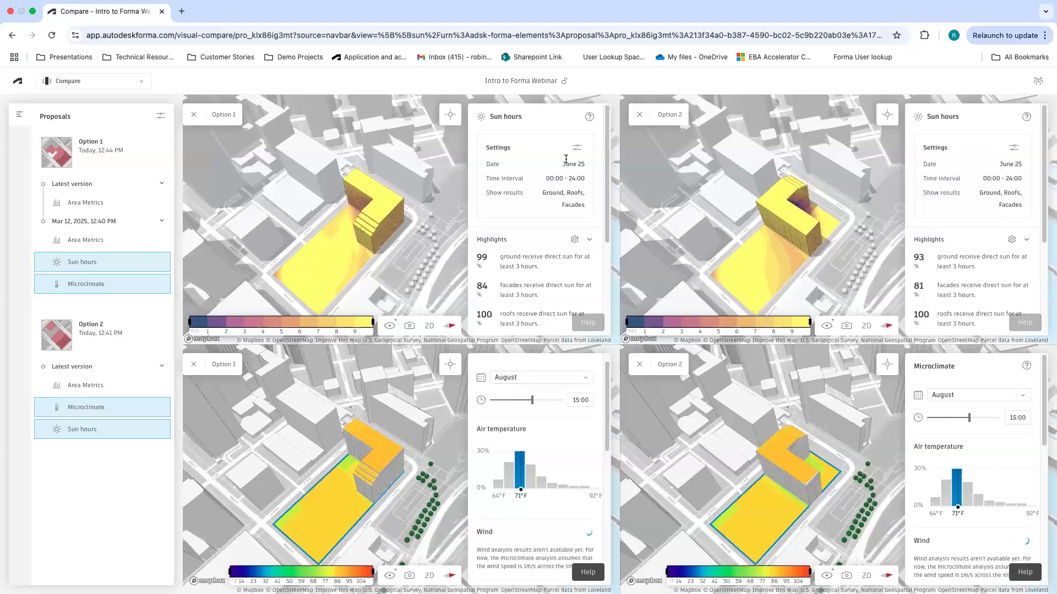
Set the Microclimate month to June for both Option 1 and Option 2.
left_click(525, 383)
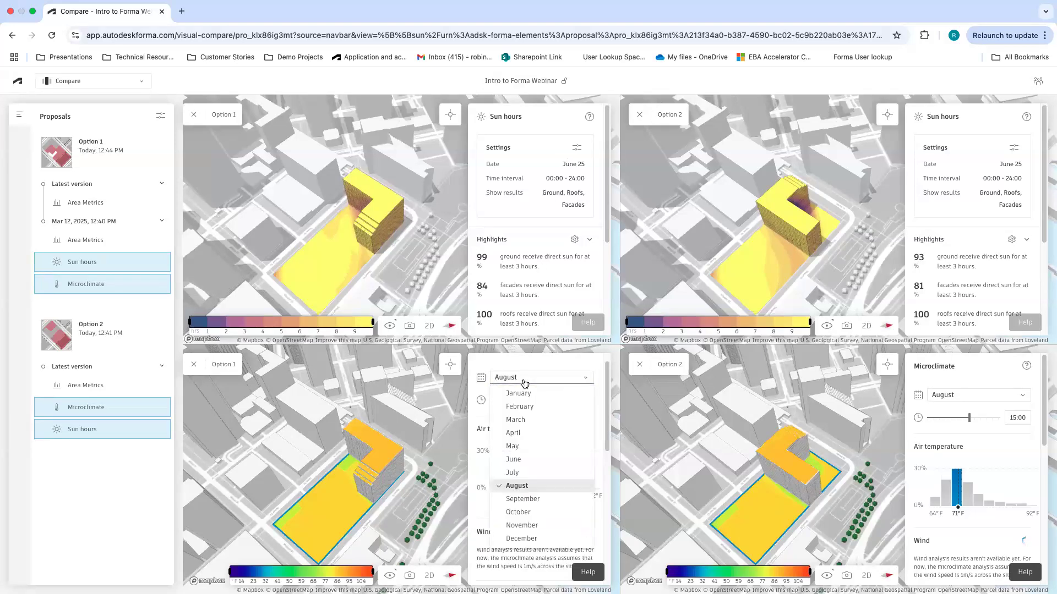
left_click(524, 461)
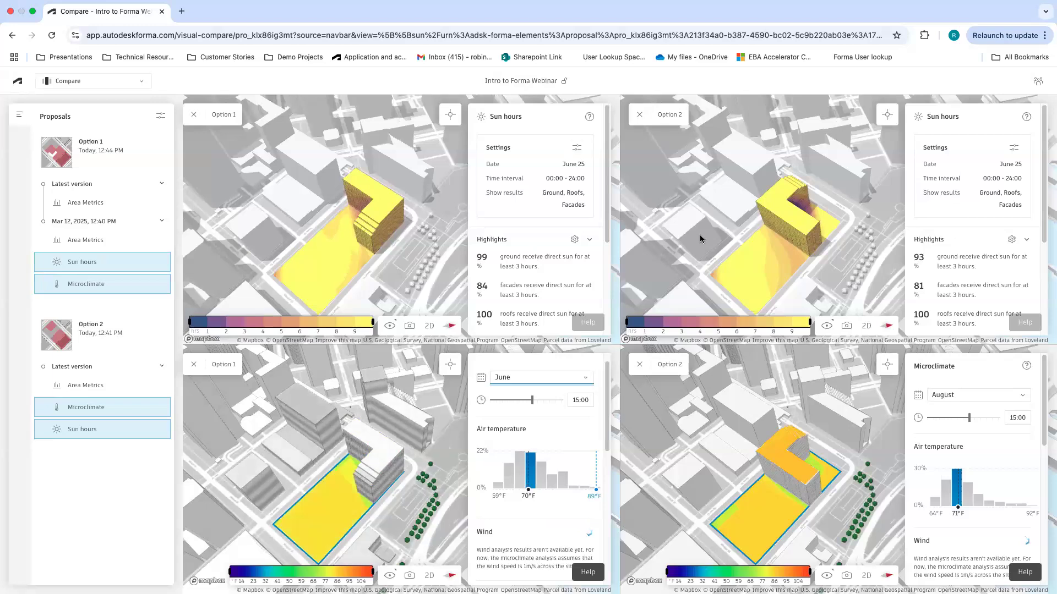
left_click(966, 396)
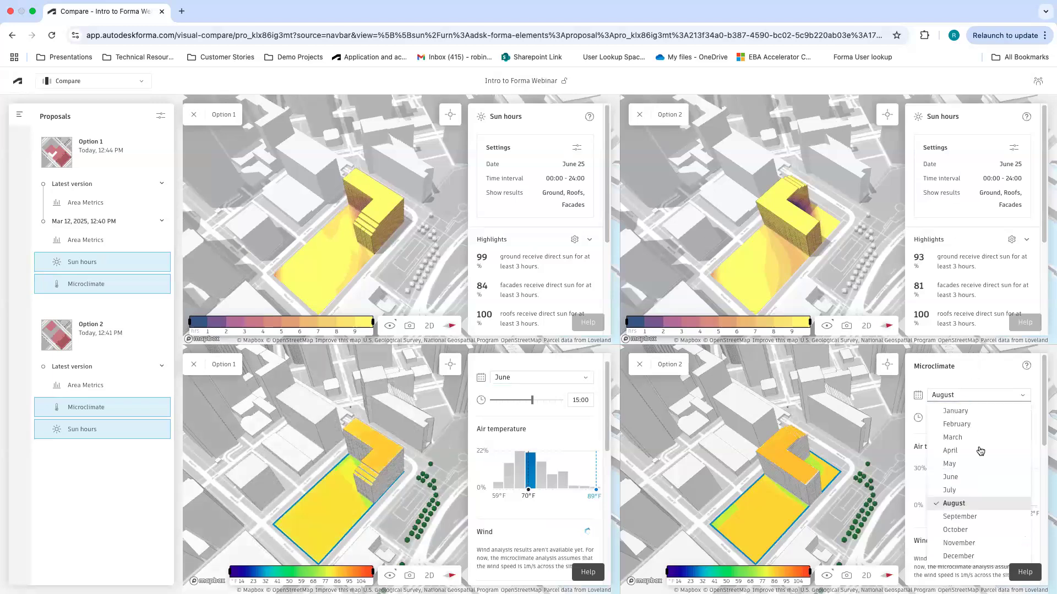
left_click(979, 476)
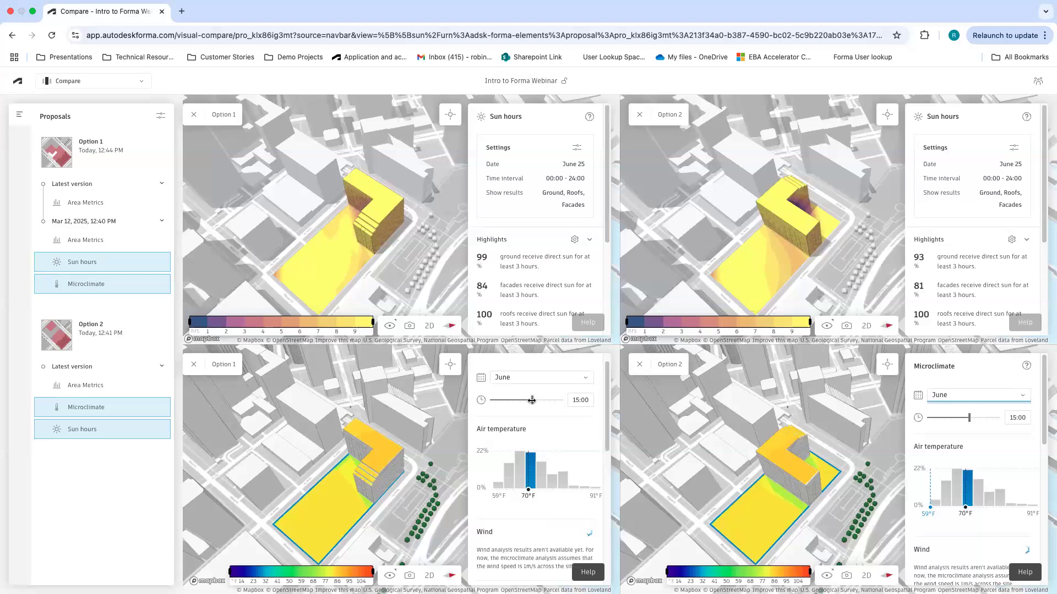
Examine the ground temperature distribution and thermal comfort statistics in the Microclimate results of Option 1 and Option 2.
mouse_move(398, 506)
right_mouse_down()
mouse_move(402, 494)
mouse_move(373, 506)
mouse_move(394, 502)
right_mouse_up()
scroll(507, 477, "down", 5)
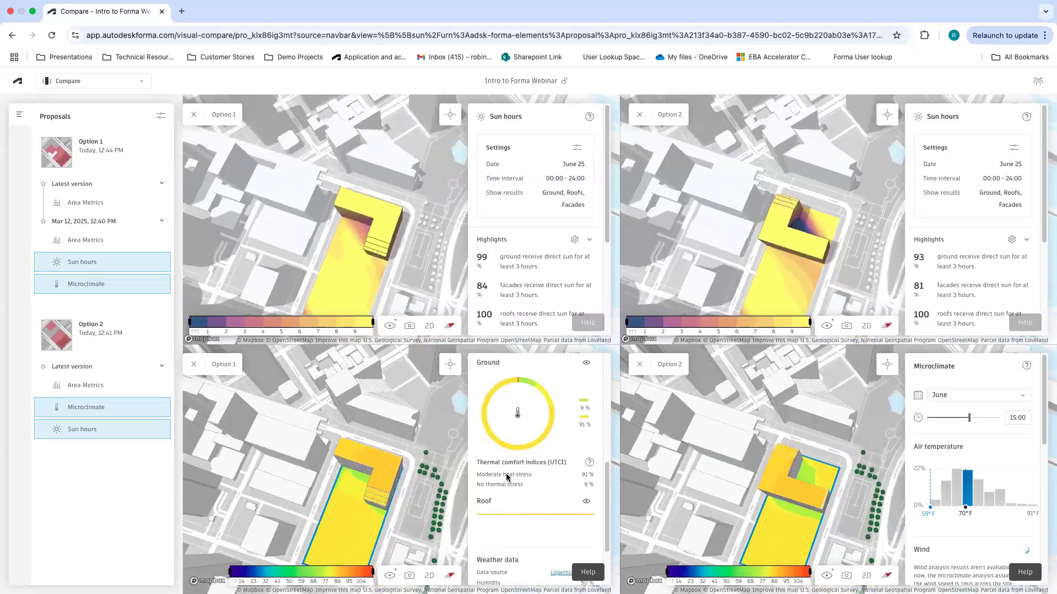
scroll(973, 458, "down", 5)
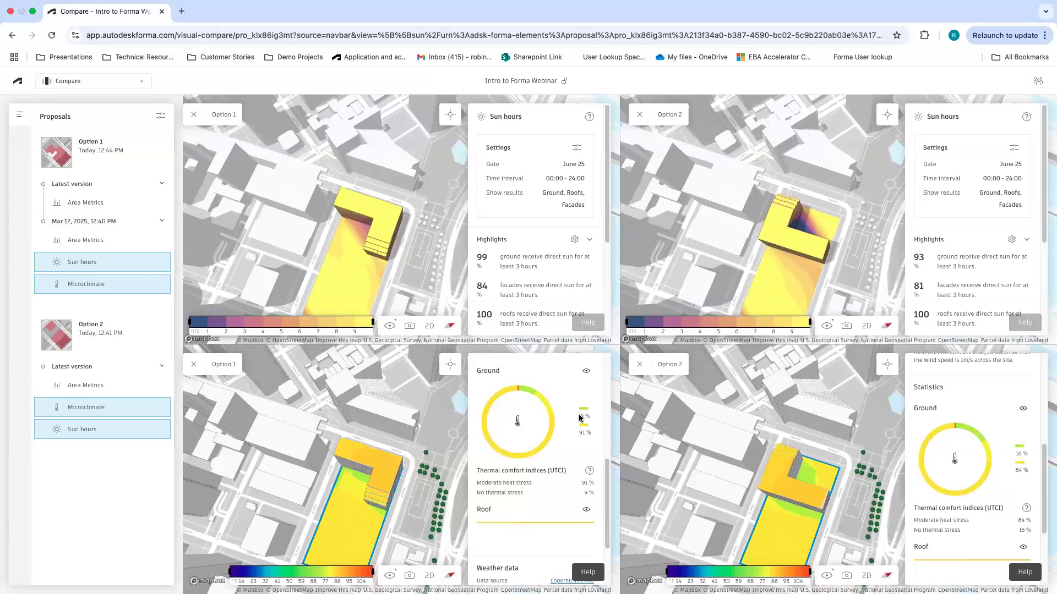
mouse_move(584, 414)
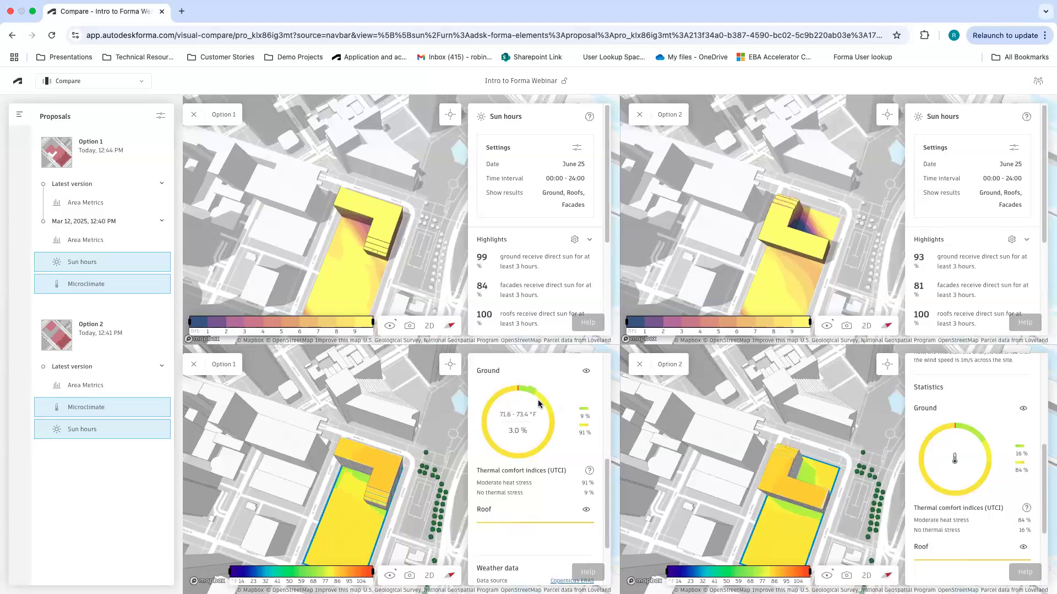
mouse_move(542, 404)
mouse_move(552, 431)
mouse_move(976, 434)
scroll(975, 444, "down", 1)
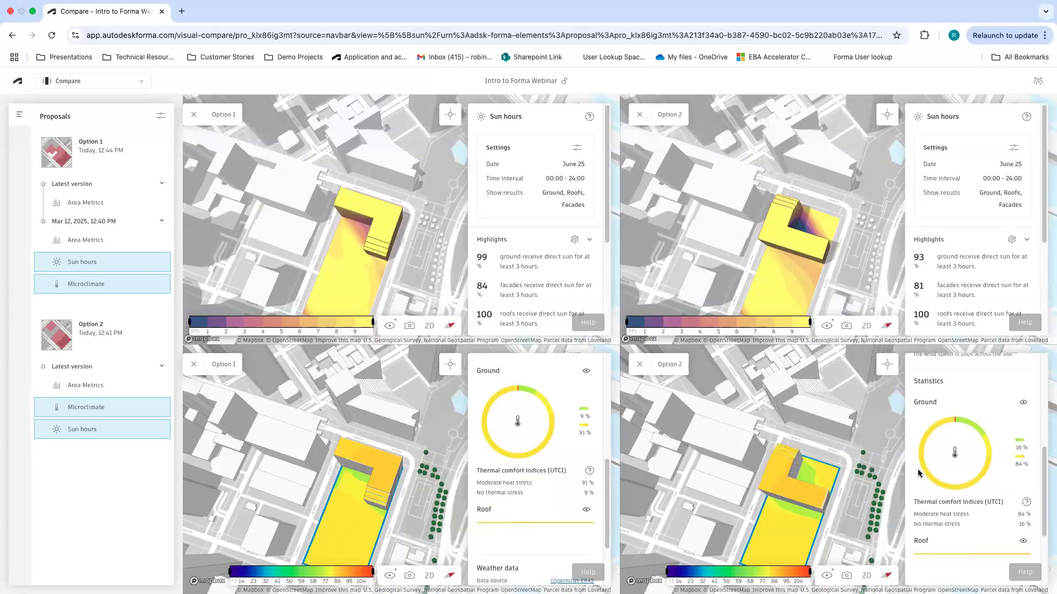
Examine Option 2's thermal comfort indices and view both options' shaded areas from several angles across the Sun hours and Microclimate results.
scroll(995, 449, "down", 1)
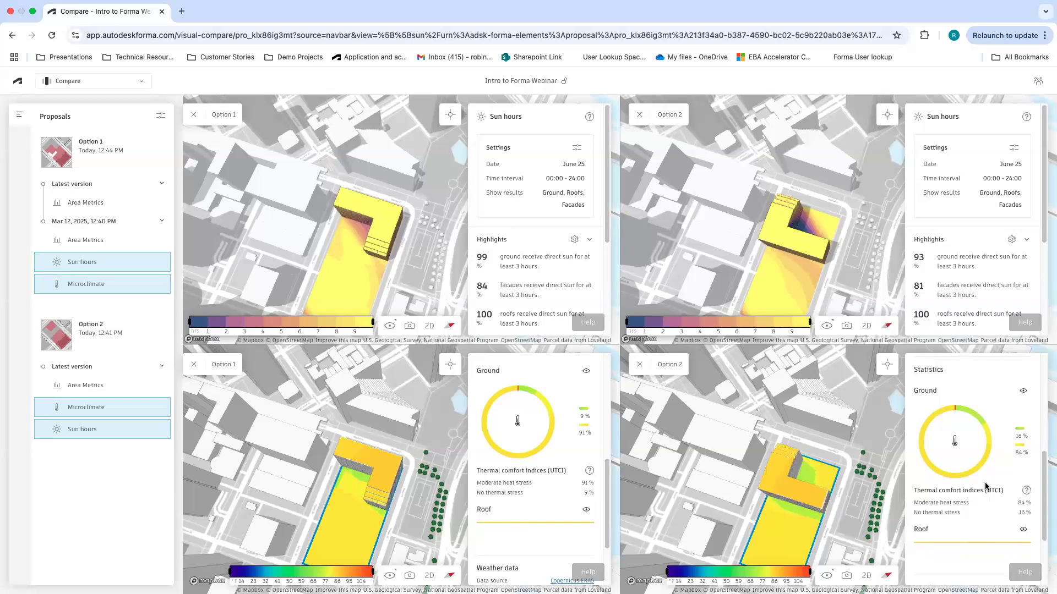
scroll(988, 484, "down", 1)
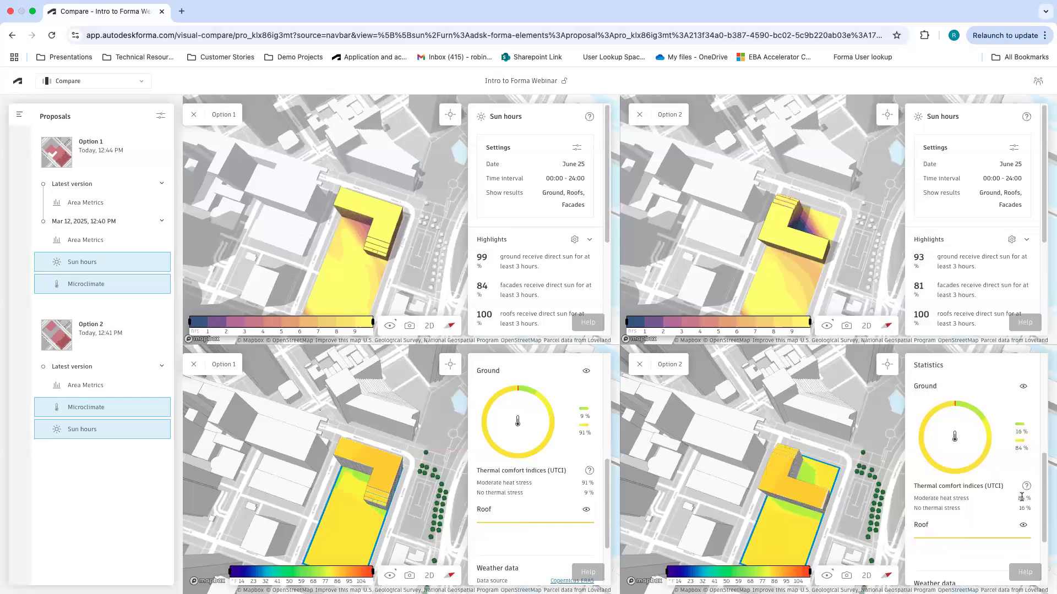
scroll(1010, 501, "down", 2)
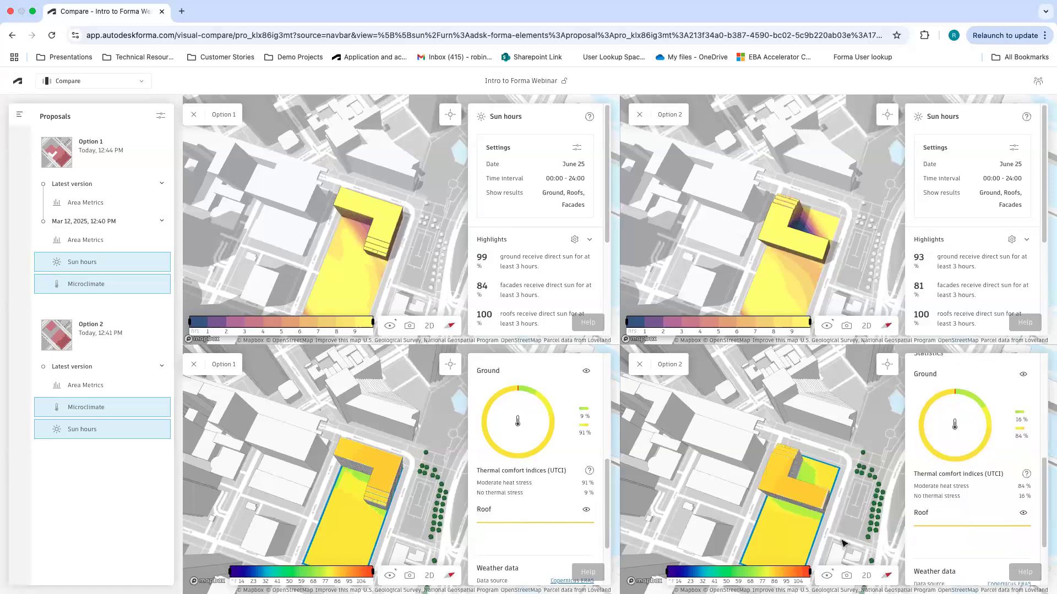
left_click_drag(807, 520, 814, 462)
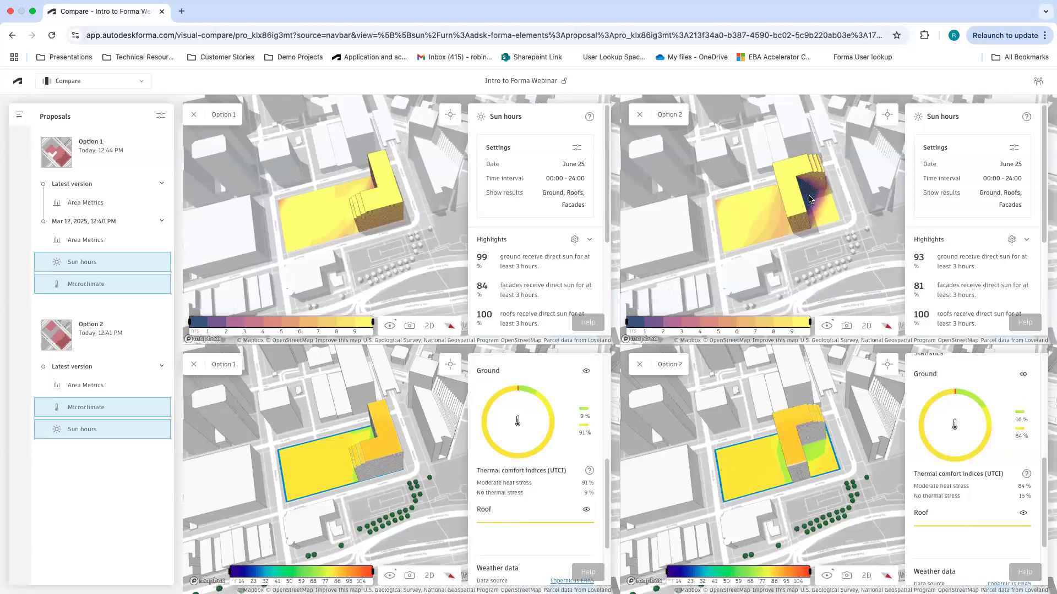
mouse_move(752, 465)
left_mouse_down()
mouse_move(767, 472)
mouse_move(748, 467)
left_mouse_up()
left_click_drag(637, 462, 791, 458)
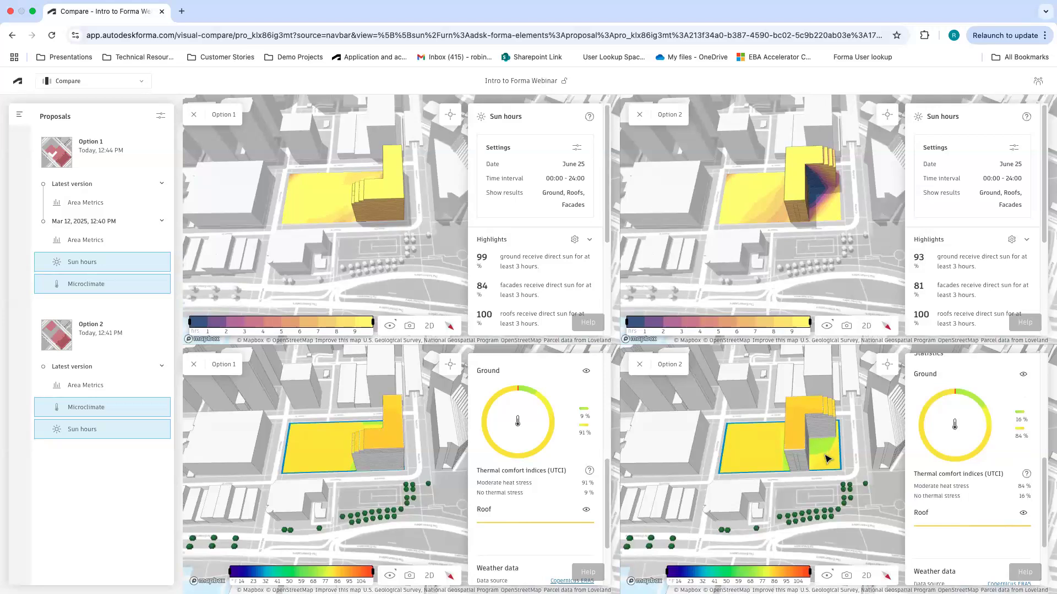
right_click_drag(804, 448, 787, 441)
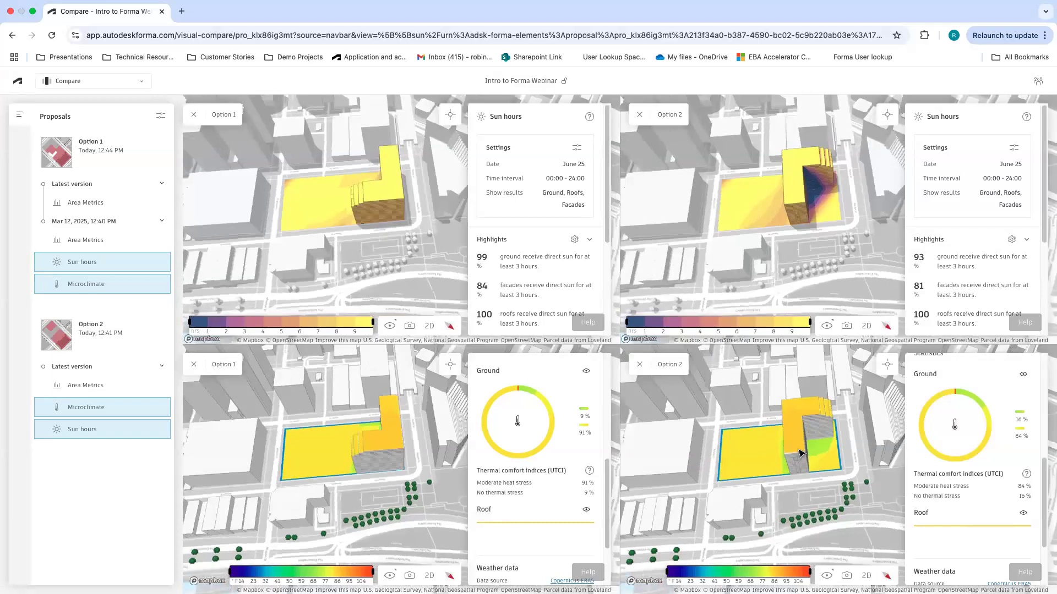
Inspect the sun hours and temperature at two open-ground spots and two spots on Option 1's building across the compared views.
left_click(451, 114)
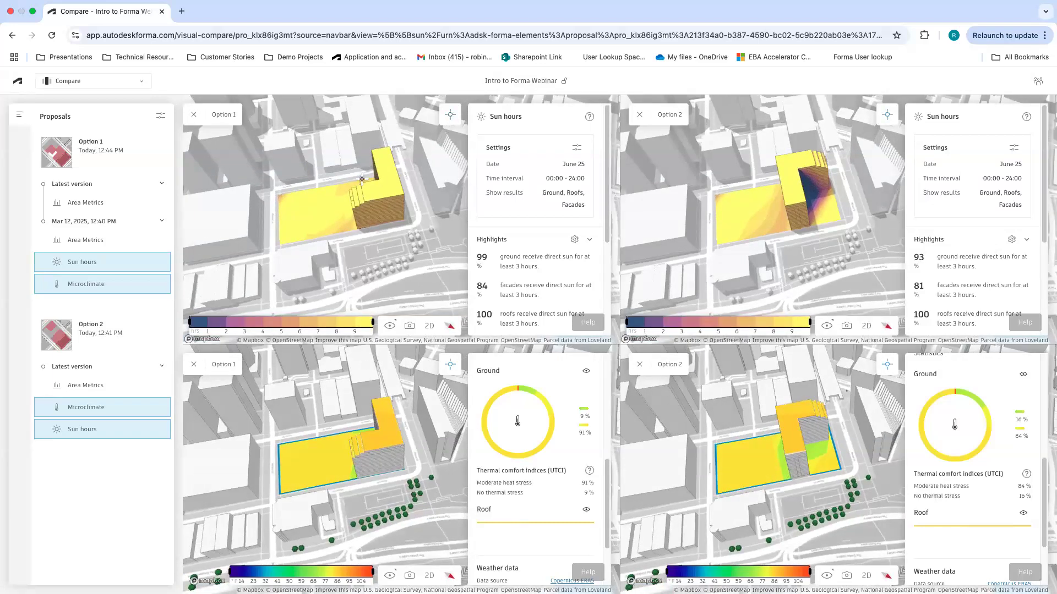
left_click(332, 208)
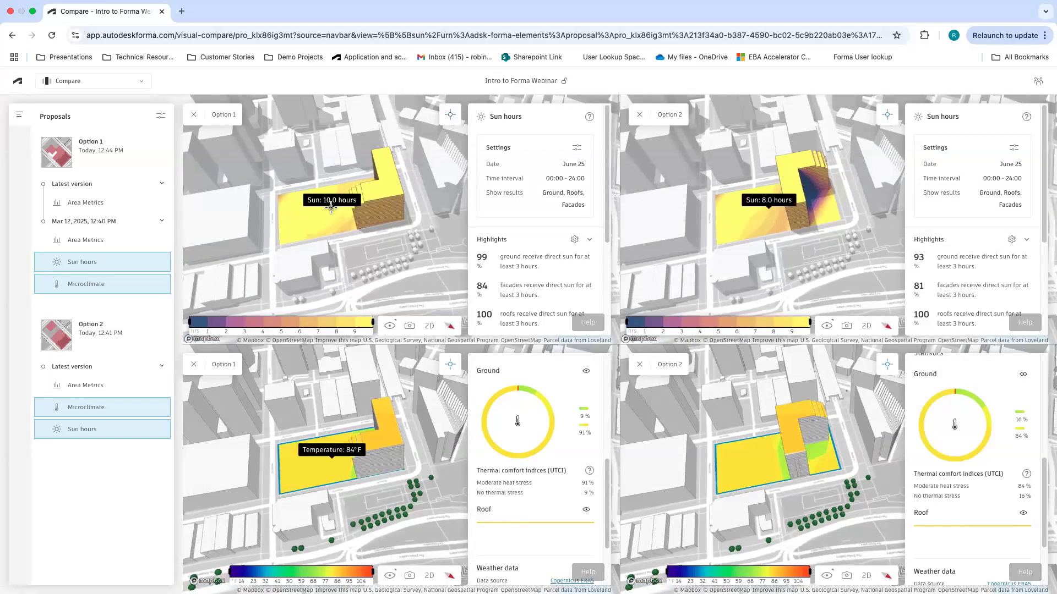
left_click(292, 217)
left_click(391, 188)
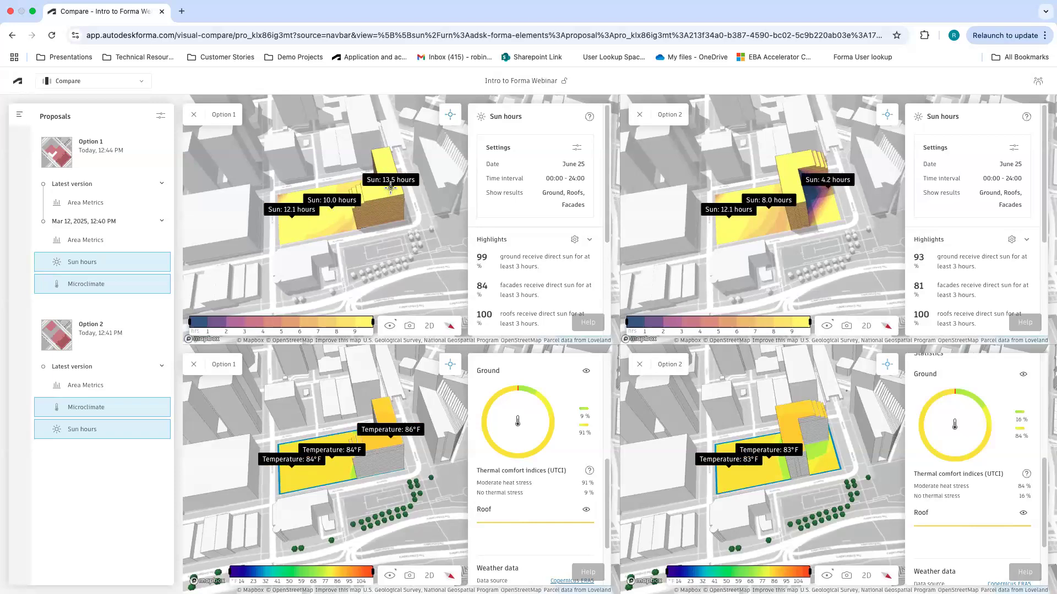
left_click(383, 157)
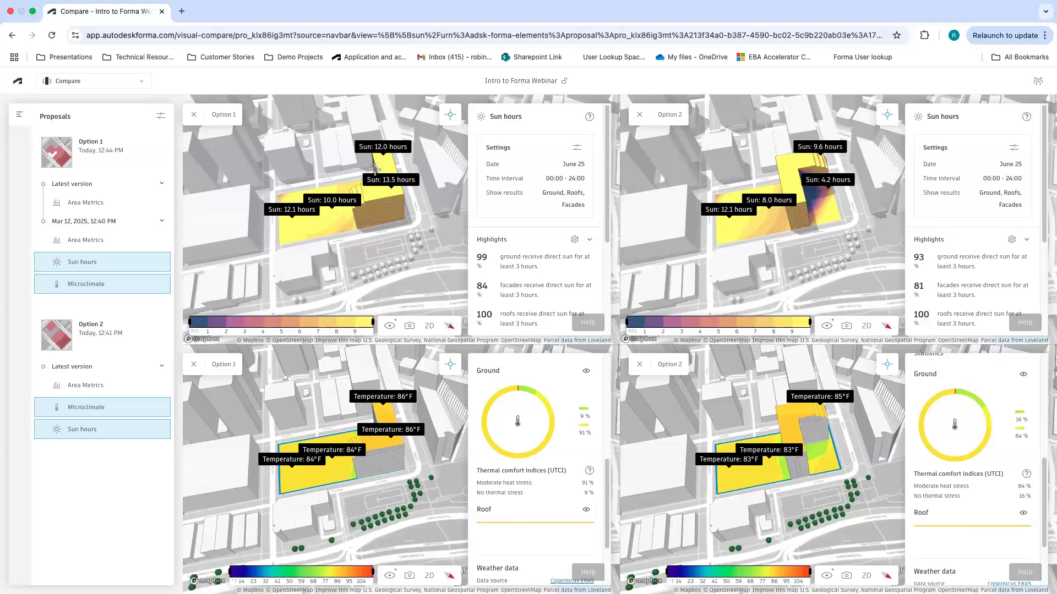
Inspect the ground value beside the building and review the probed spots in both options from opposite sides.
right_click_drag(374, 224, 330, 260)
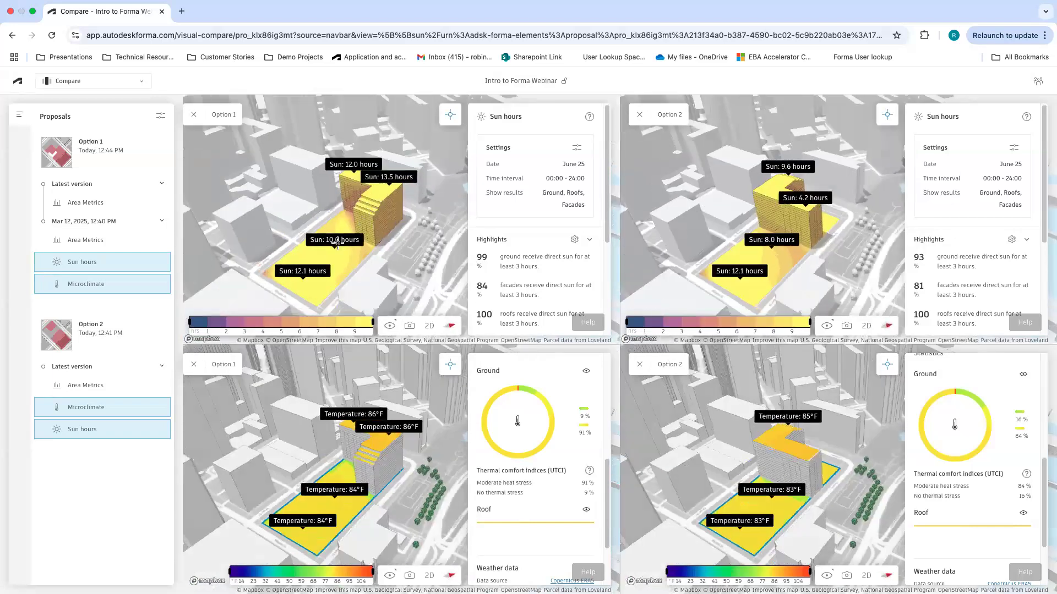
left_click(379, 251)
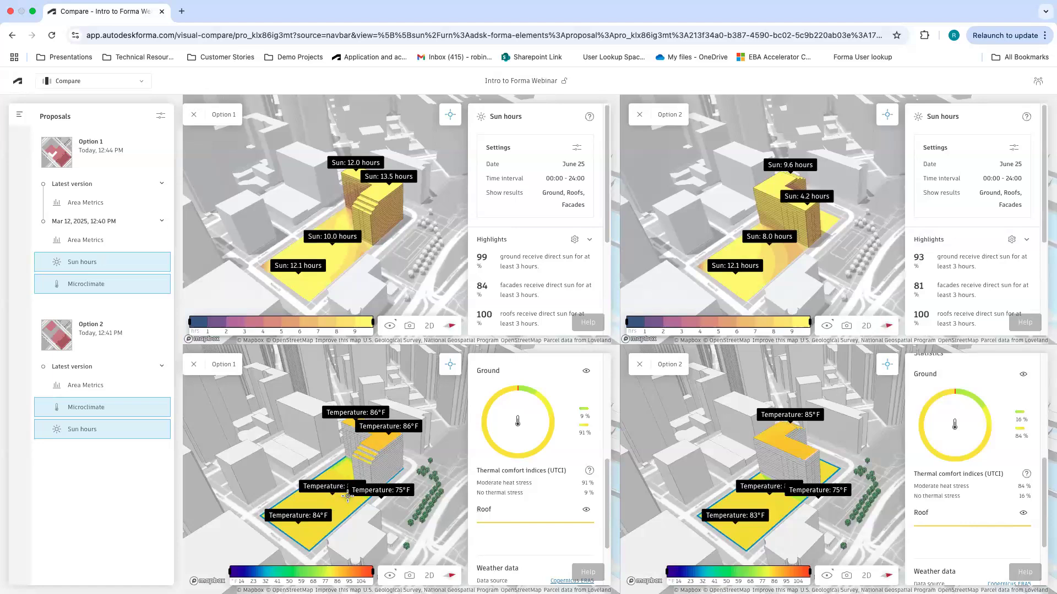
right_click_drag(831, 500, 844, 445)
right_click_drag(789, 464, 804, 427)
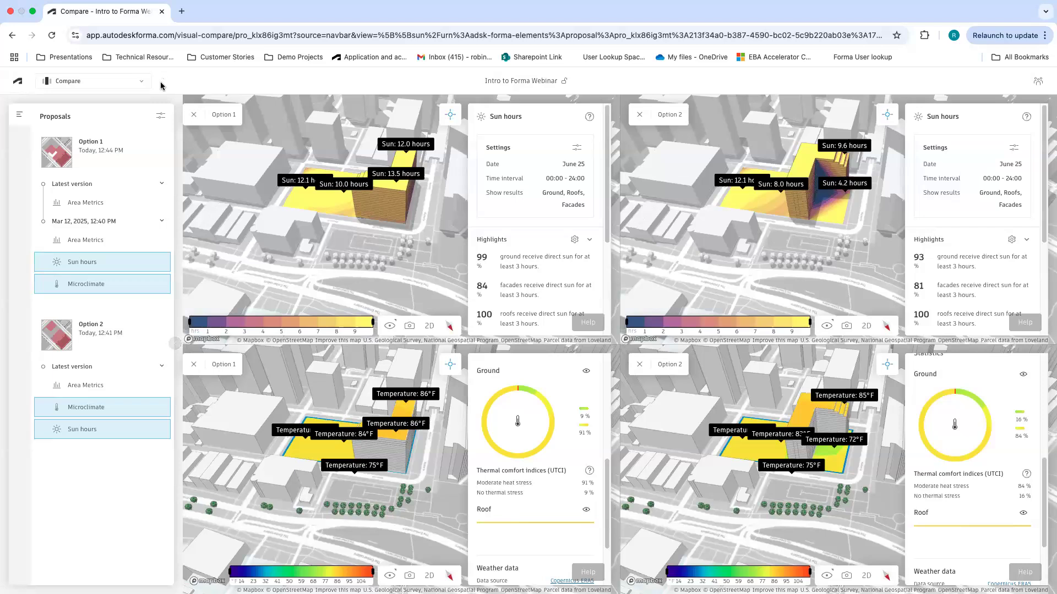
Switch from the comparison to the project's Board workspace.
left_click(134, 81)
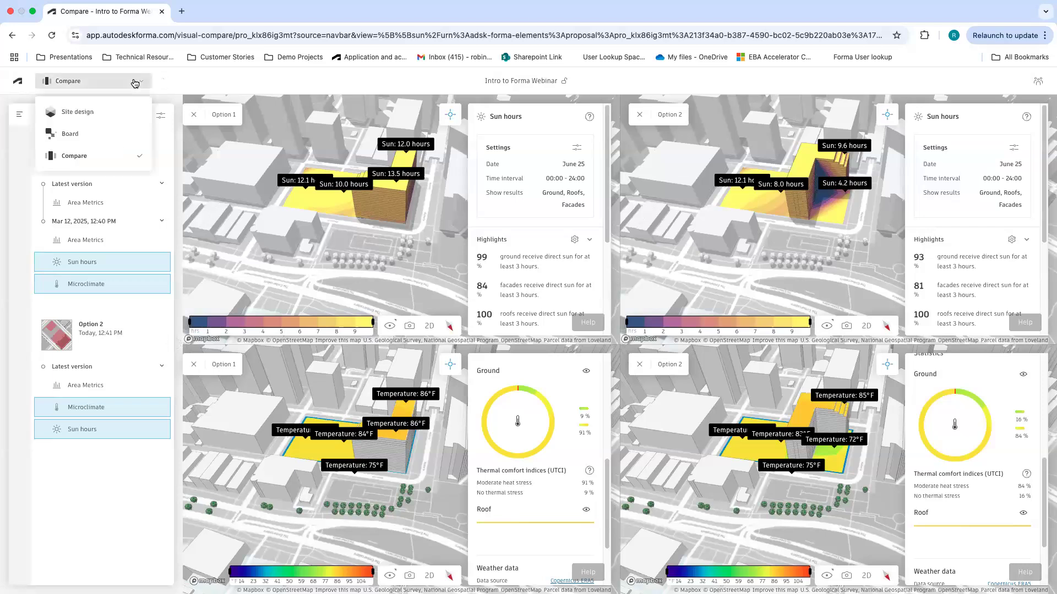
left_click(122, 136)
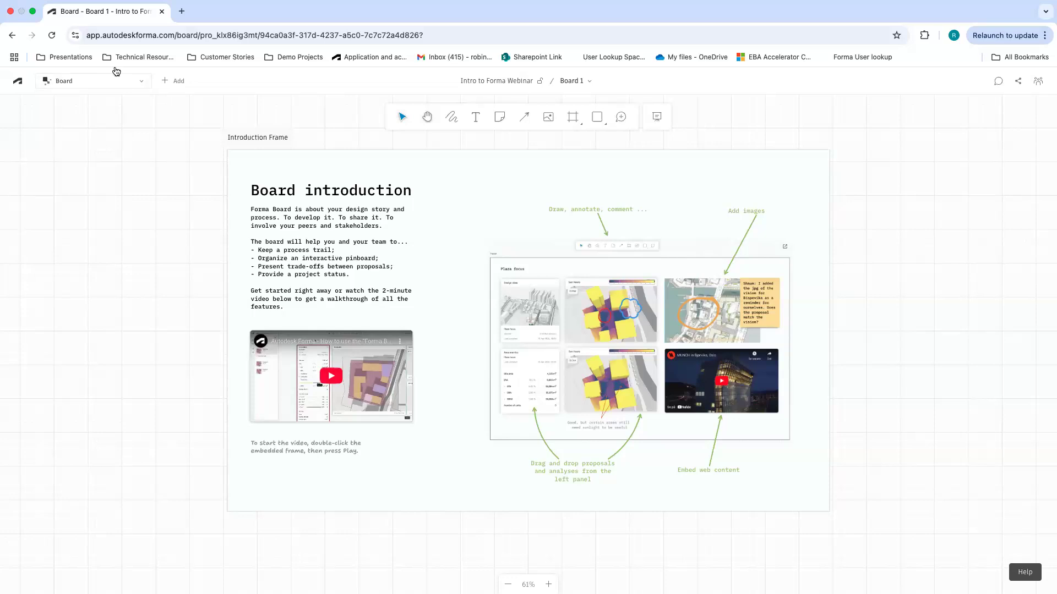
left_click(176, 82)
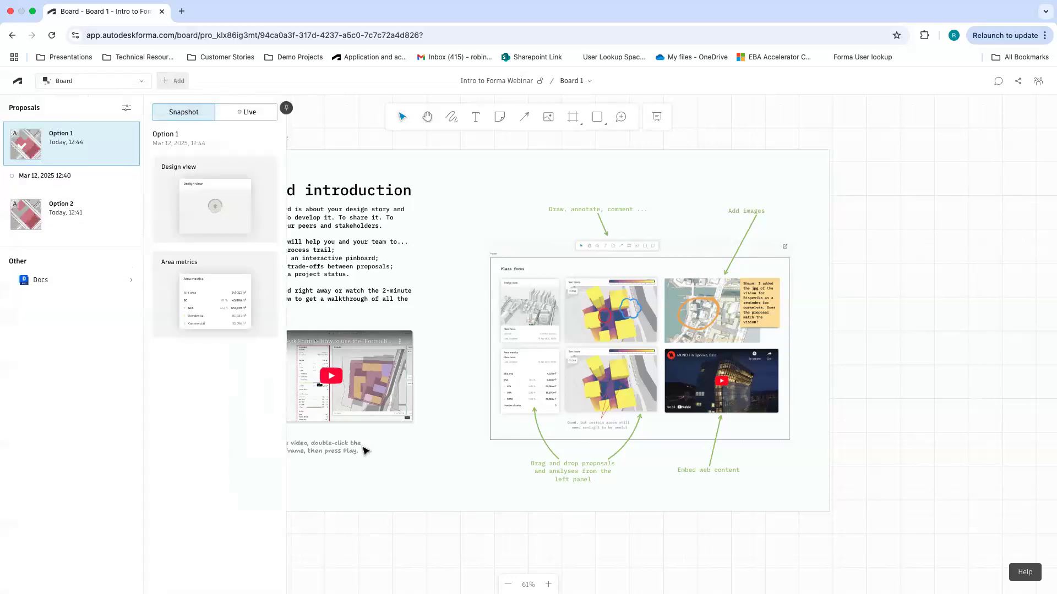
right_click(372, 543)
left_click(372, 548)
scroll(378, 551, "down", 3)
left_click(365, 559)
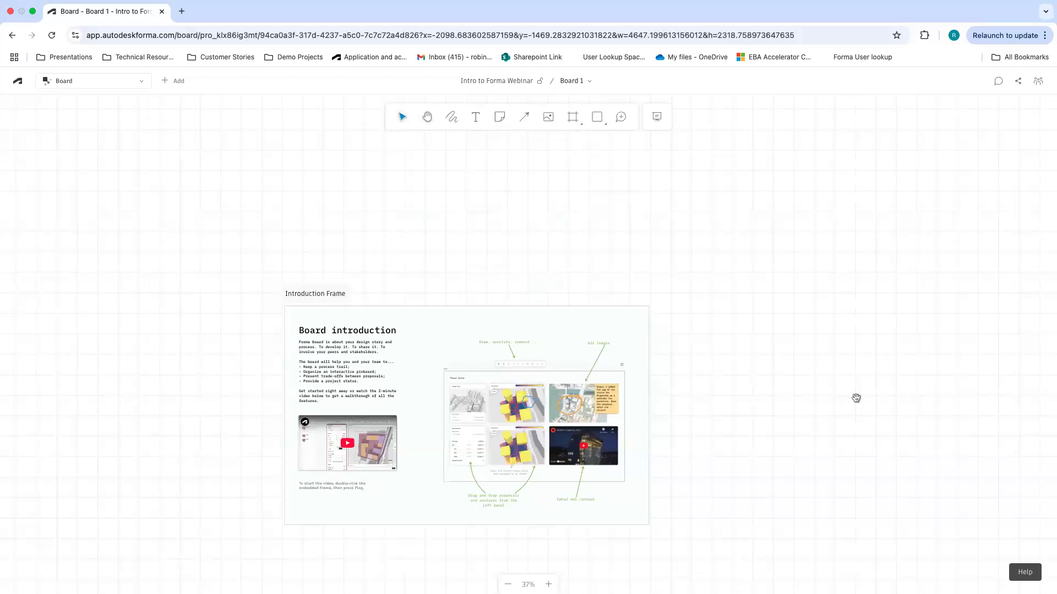
Draw a large empty frame on the board beside the Introduction Frame.
scroll(552, 252, "right", 6)
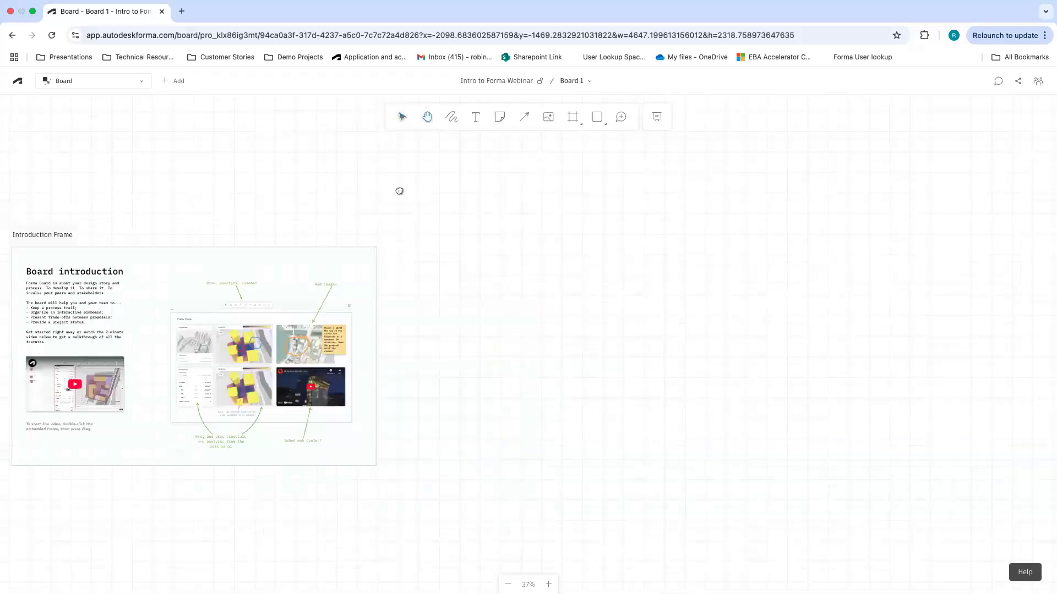
left_click(580, 124)
left_click_drag(352, 200, 839, 523)
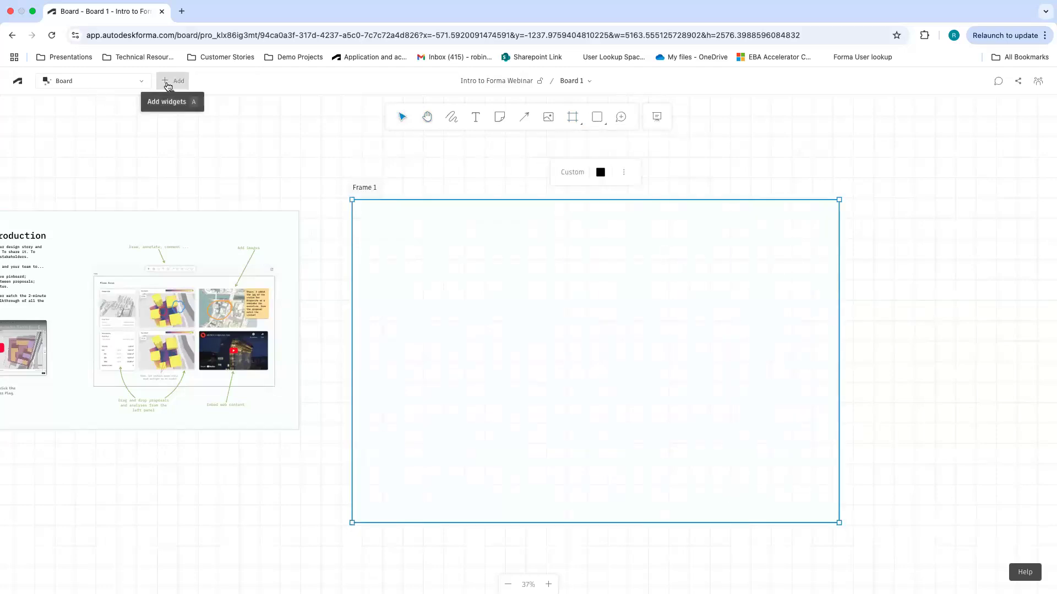
Add Option 2's Area metrics, Microclimate and Sun hours snapshots to the right half of the new frame.
left_click(166, 84)
left_click(83, 208)
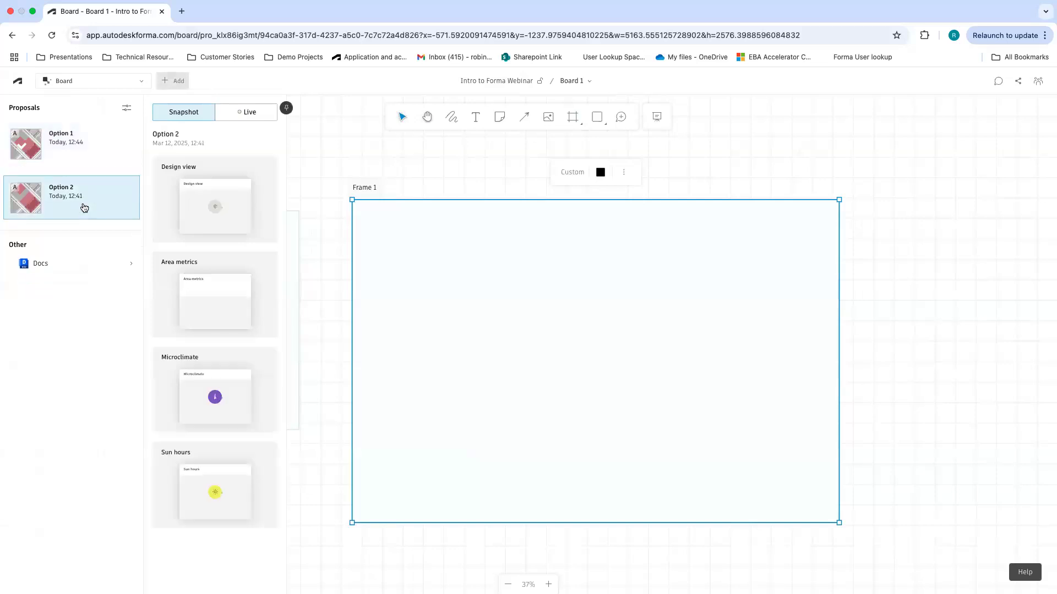
left_click_drag(244, 270, 698, 316)
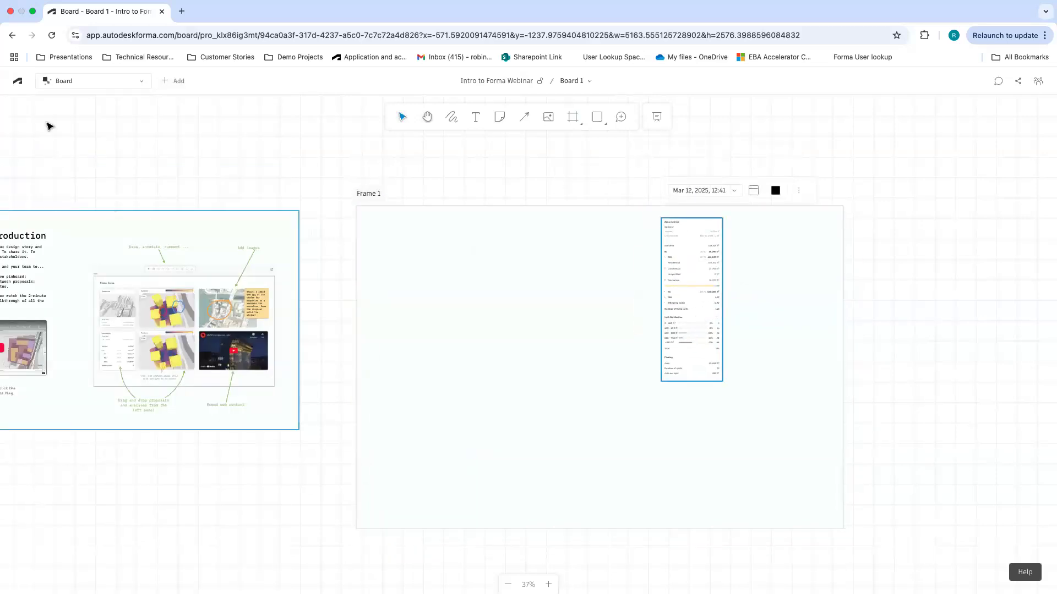
left_click(180, 81)
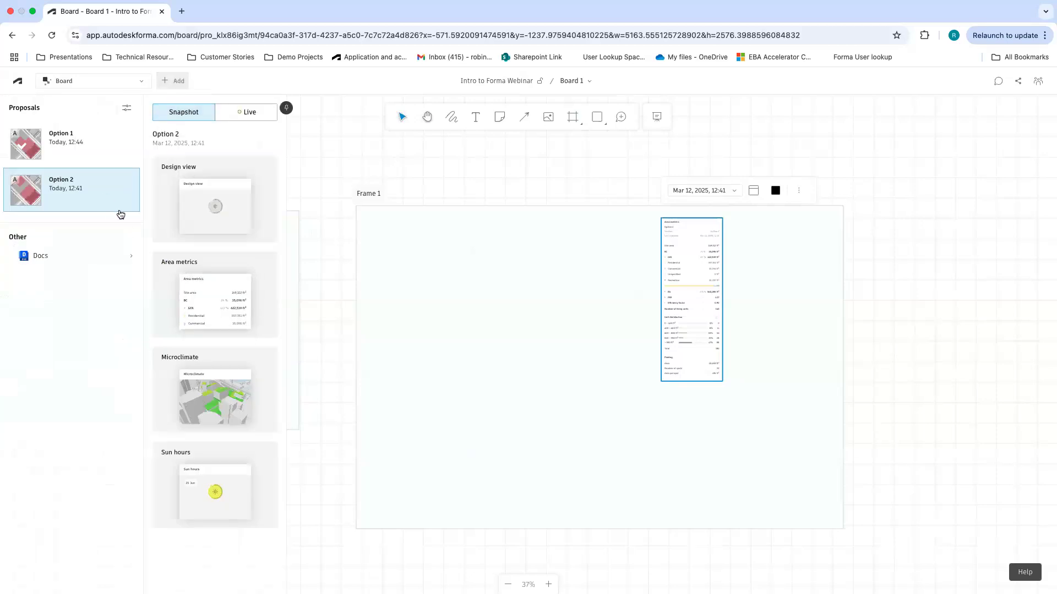
left_click_drag(204, 393, 763, 242)
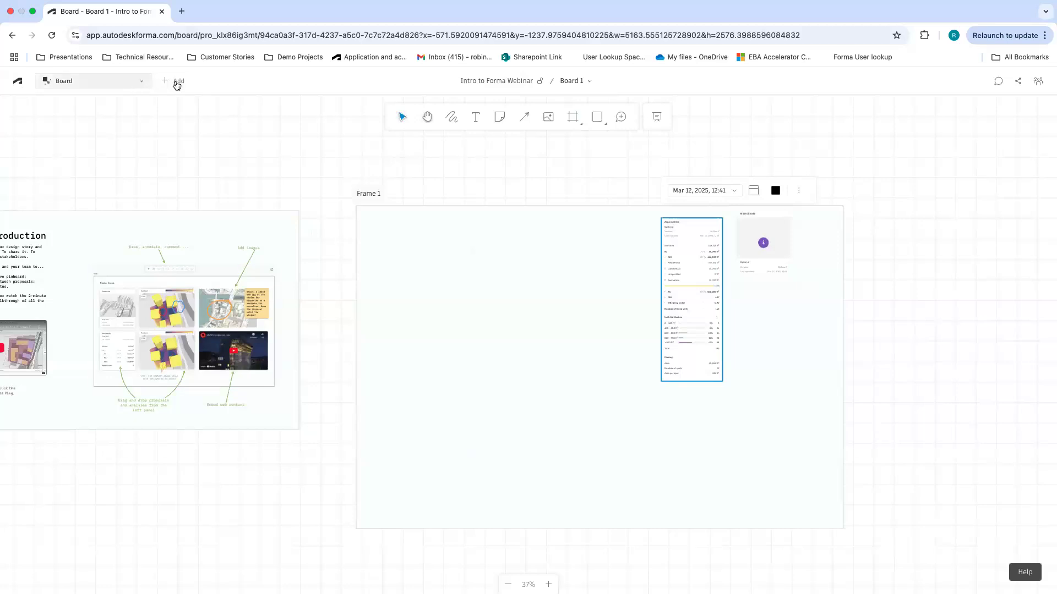
left_click(177, 82)
left_click_drag(200, 479, 762, 315)
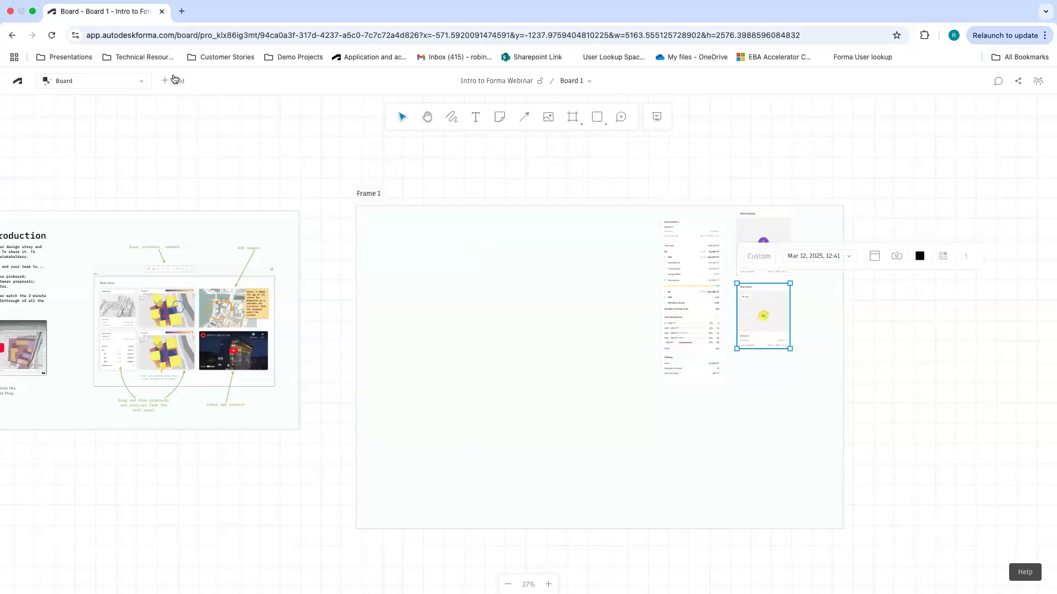
Add Option 1's Area metrics plus the Sun hours and Microclimate snapshots of its Mar 12, 2025 12:40 version to the frame's left half.
left_click(174, 79)
left_click(61, 137)
left_click_drag(214, 297, 417, 308)
left_click(174, 81)
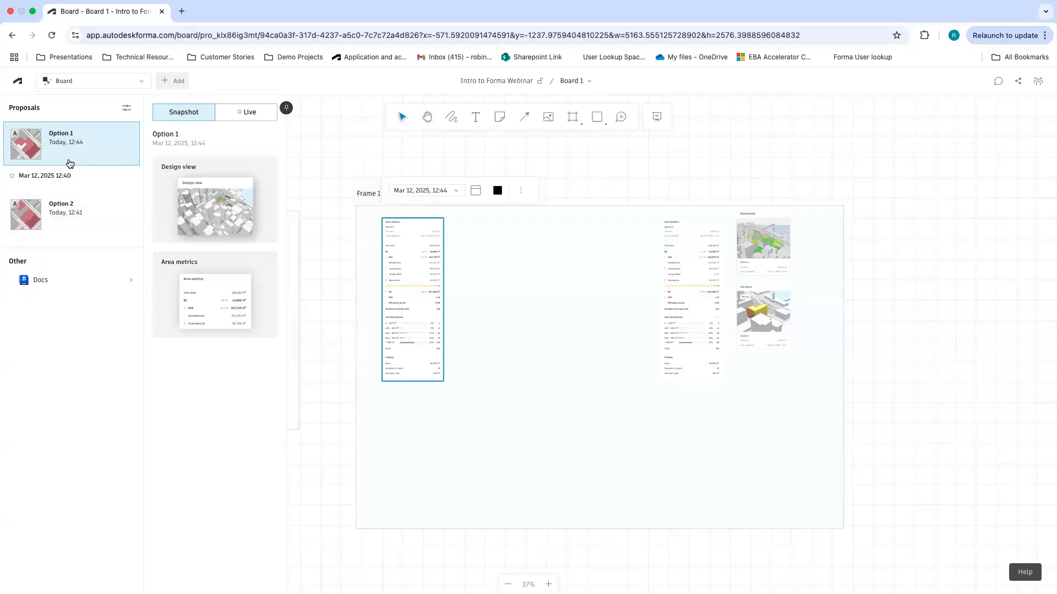
left_click(75, 177)
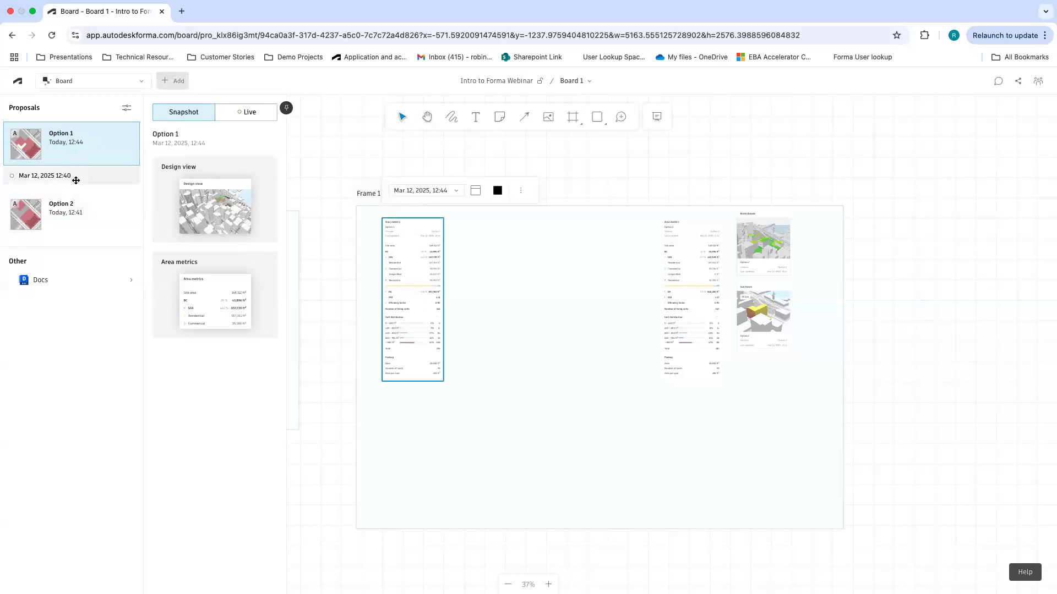
left_click_drag(219, 355, 507, 314)
left_click(181, 87)
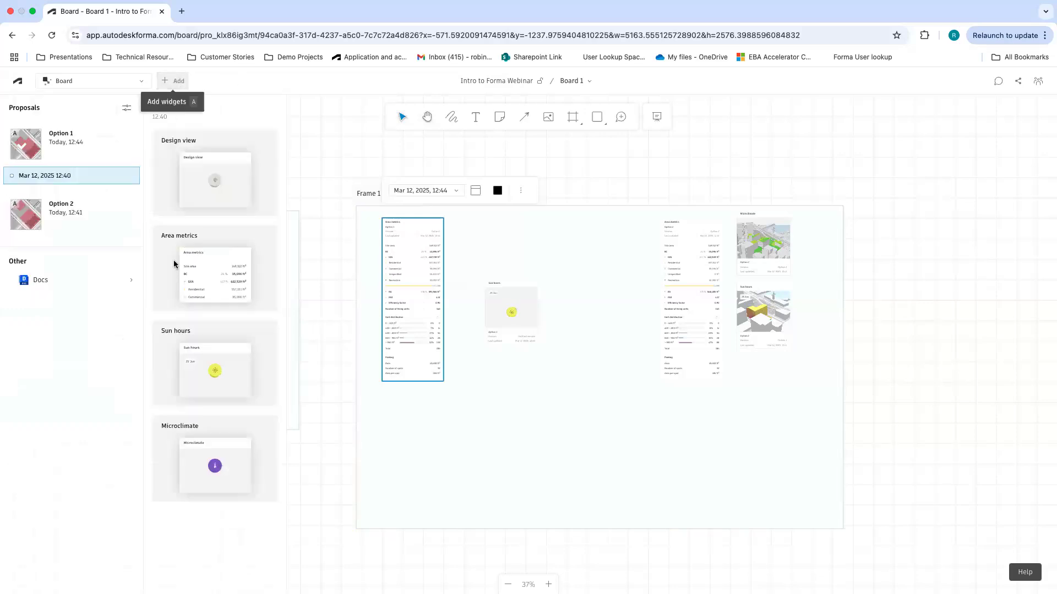
left_click_drag(213, 455, 490, 262)
Align each option's Microclimate and Sun hours snapshots in a column beside its Area metrics.
scroll(517, 237, "up", 5)
left_click_drag(530, 371, 472, 384)
left_click_drag(922, 347, 924, 358)
left_click_drag(936, 231, 918, 251)
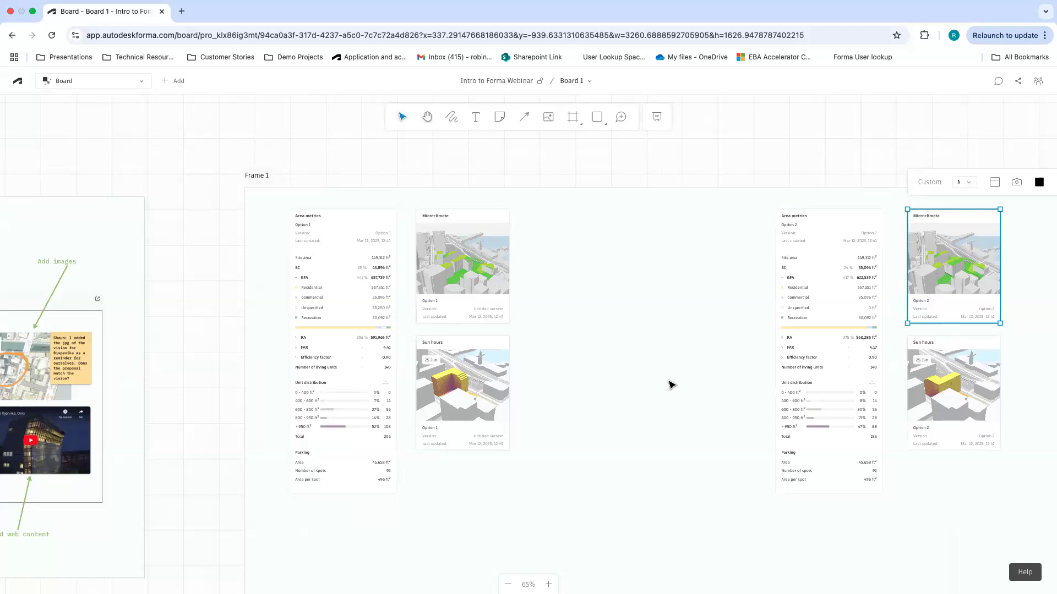
Add Design view snapshots of Option 1's 12:40 version and of Option 2 beside their respective analysis snapshots.
left_click(432, 122)
scroll(507, 266, "up", 3, "ctrl")
scroll(467, 272, "right", 3)
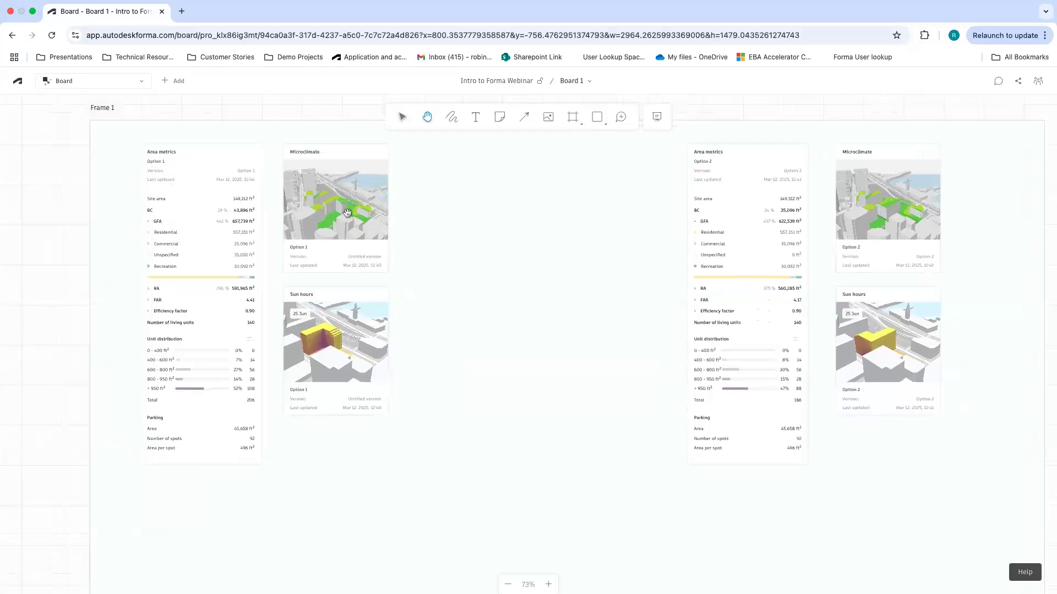
left_click(174, 80)
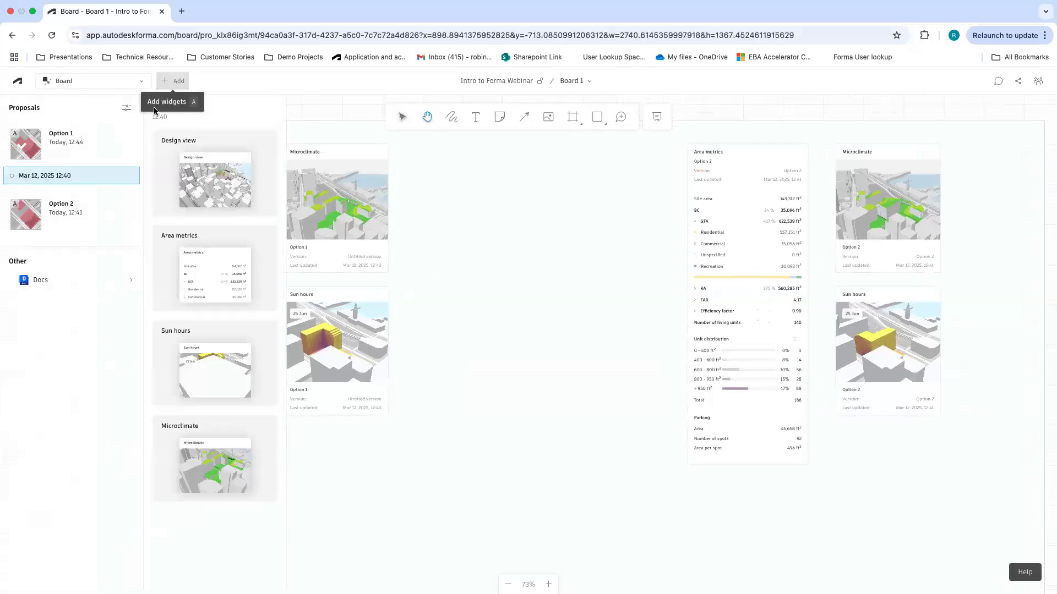
left_click_drag(207, 182, 446, 242)
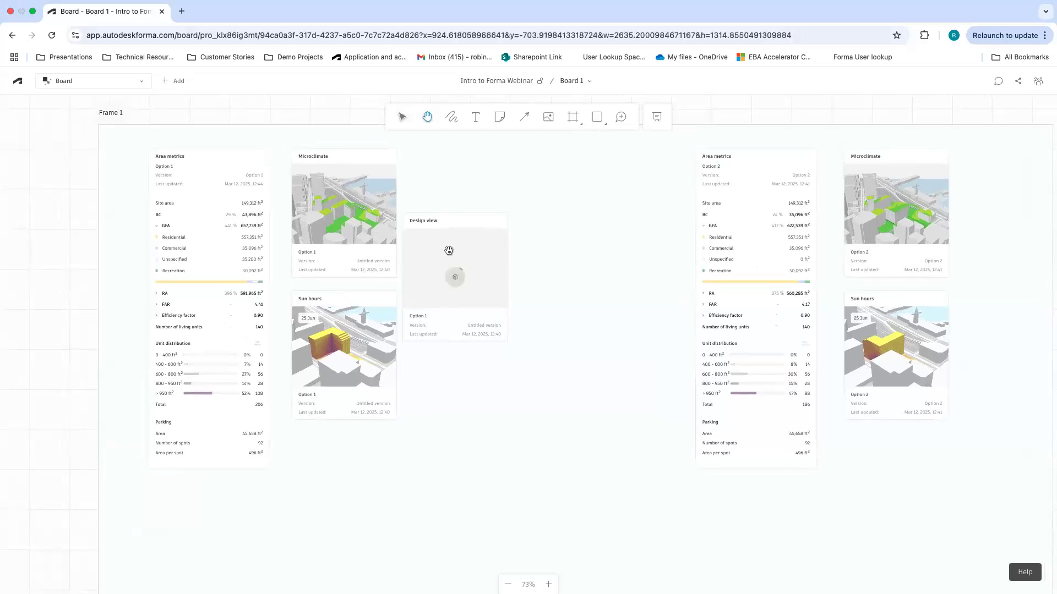
left_click(182, 82)
left_click(113, 222)
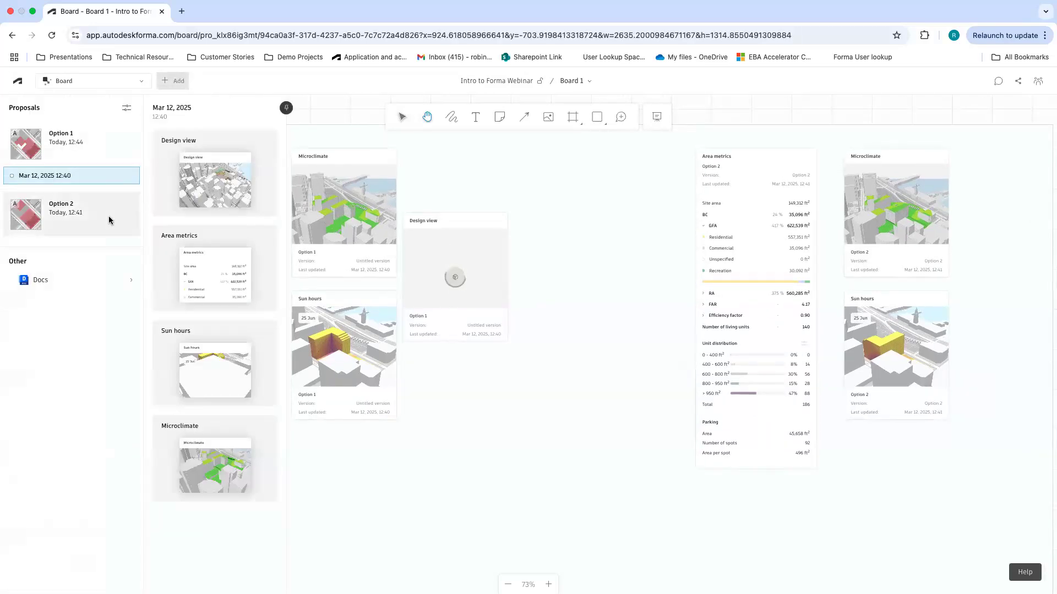
left_click_drag(216, 207, 1008, 281)
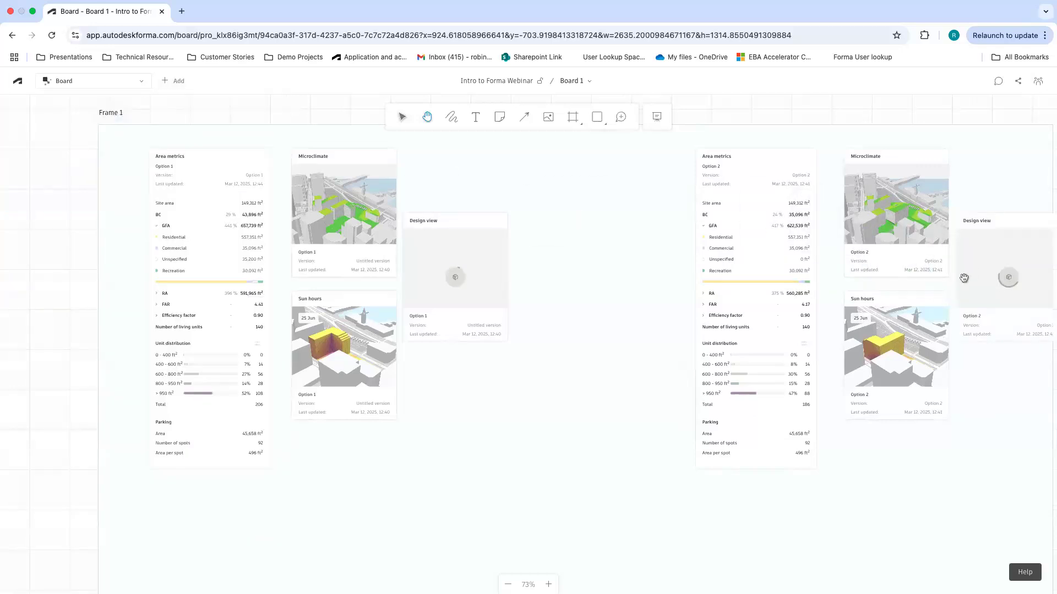
scroll(929, 271, "right", 3)
scroll(930, 270, "down", 1)
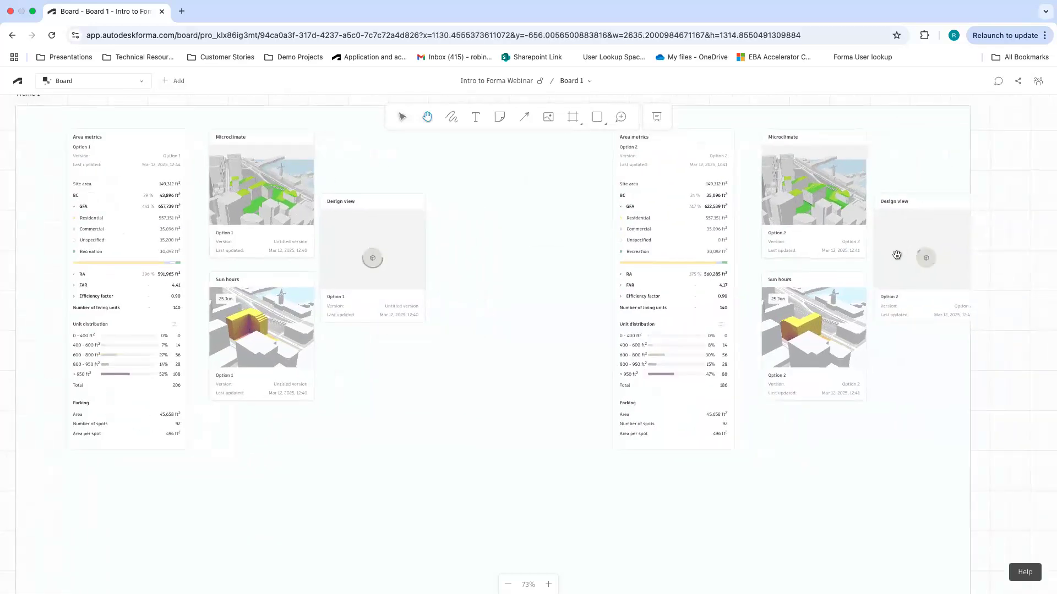
scroll(906, 234, "right", 3)
scroll(905, 234, "up", 1)
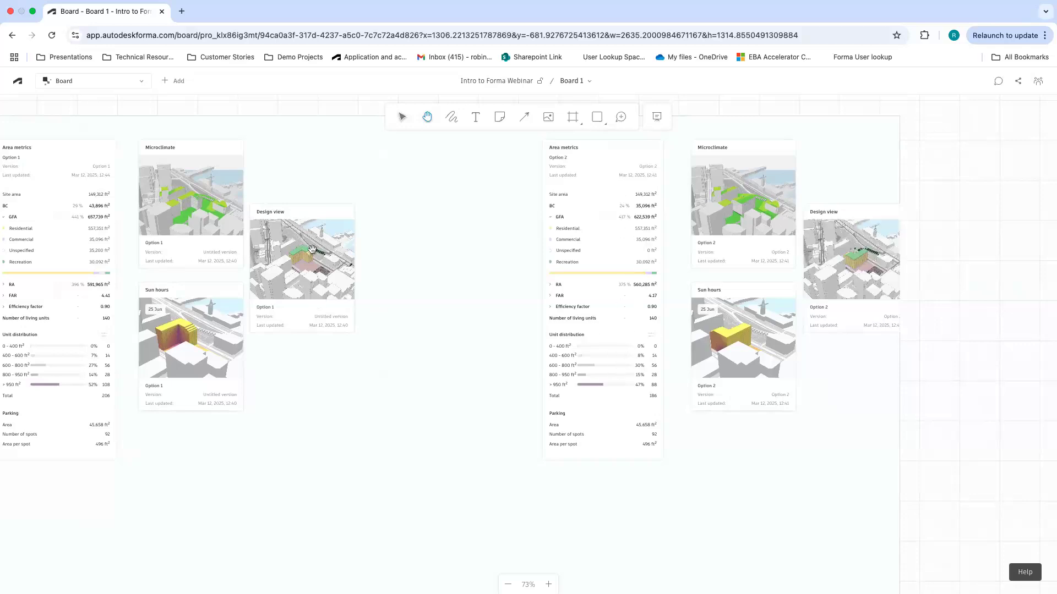
Move Option 2's Design view snapshot beside Option 2's Area metrics, facing Option 1's Design view across the frame's middle.
scroll(856, 231, "right", 5)
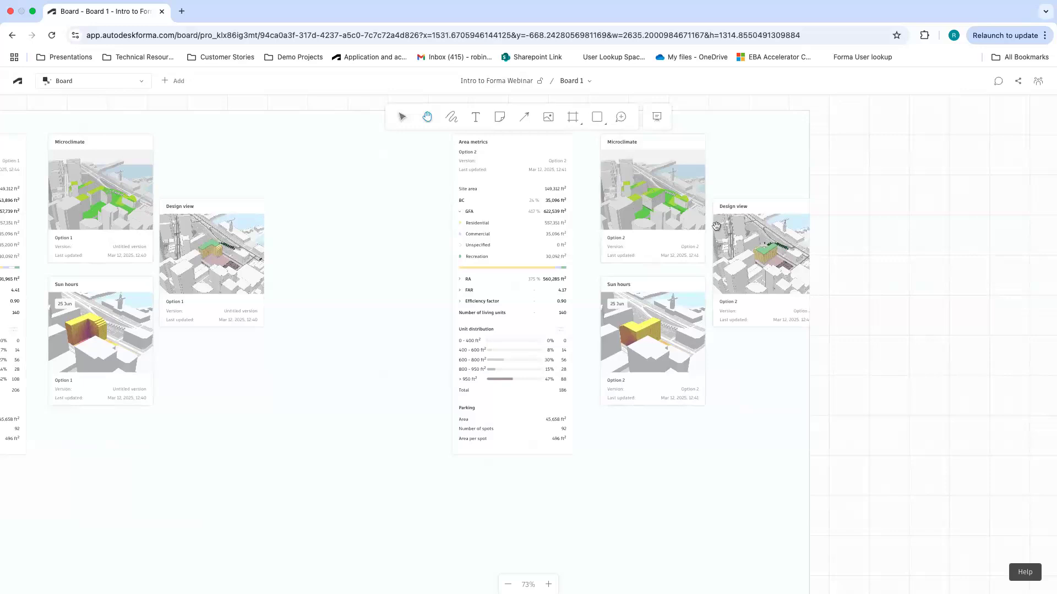
left_click(735, 236)
left_click_drag(736, 236, 352, 232)
left_click(297, 379)
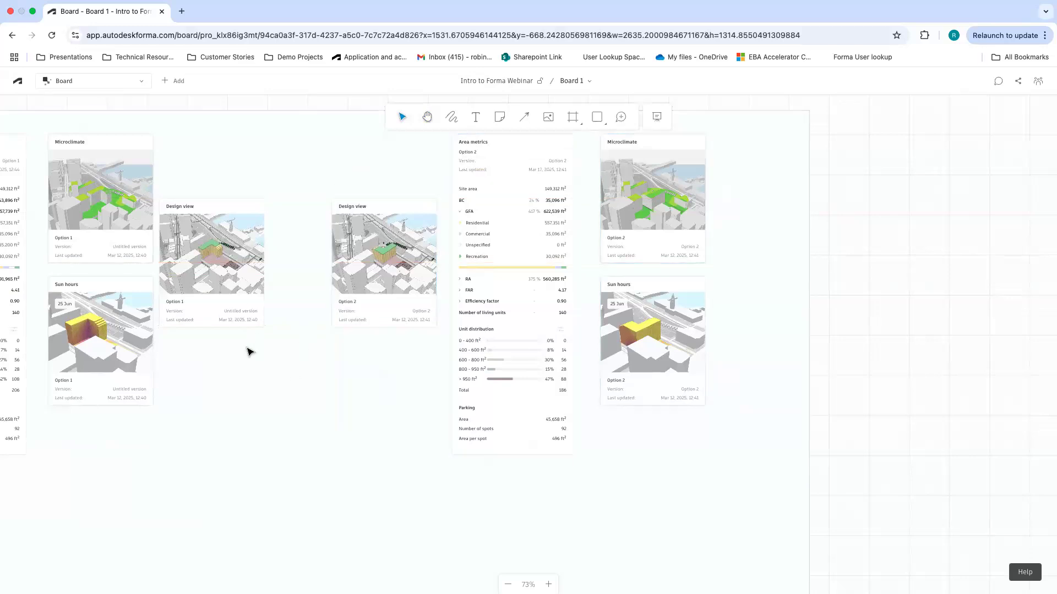
left_click(427, 117)
scroll(488, 220, "left", 5)
scroll(488, 220, "up", 3, "ctrl")
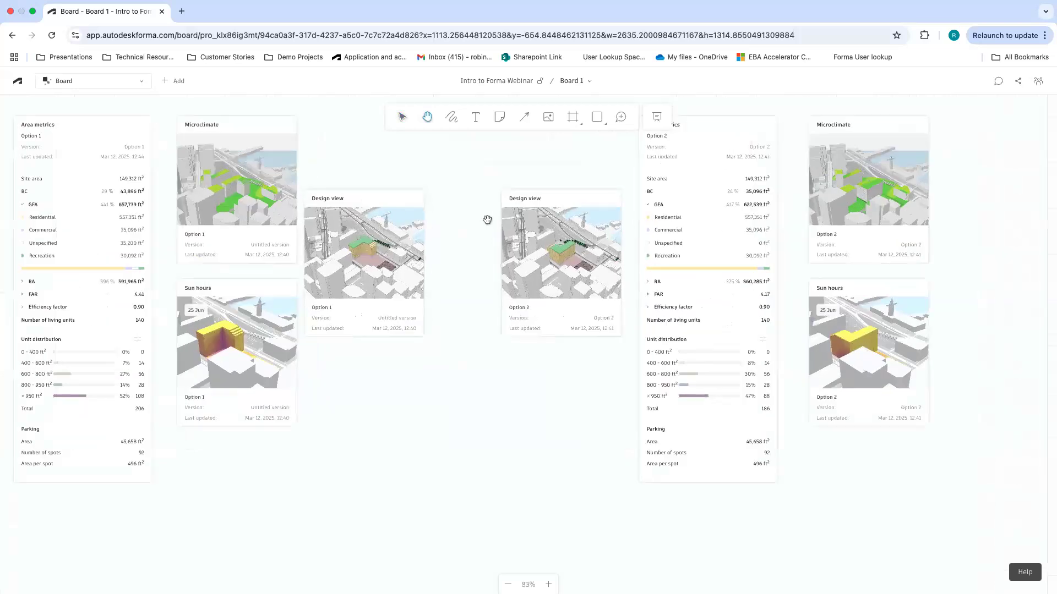
left_click(621, 119)
left_click(550, 171)
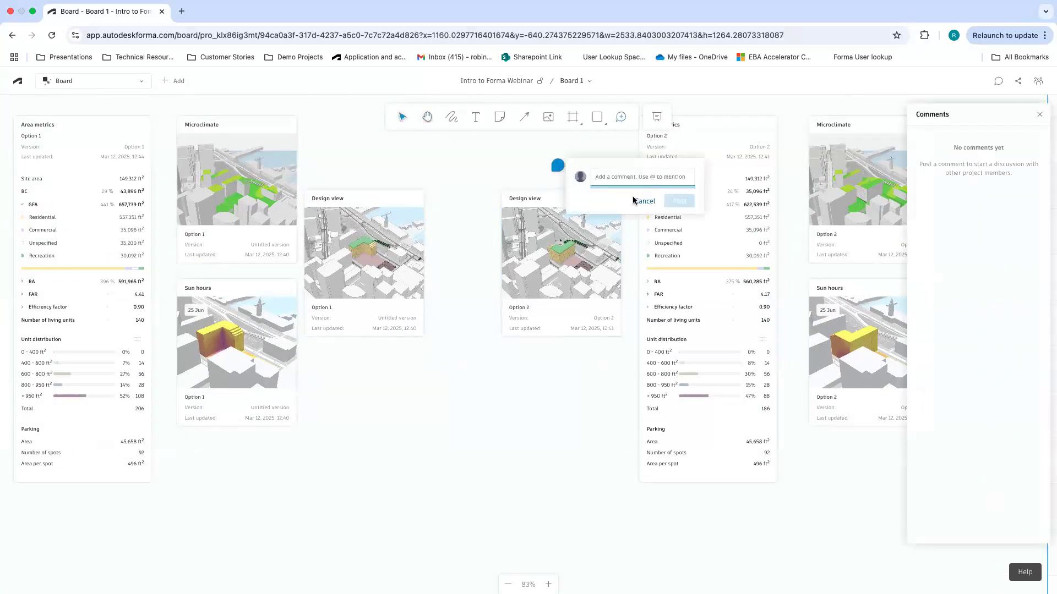
left_click(562, 170)
left_click(559, 229)
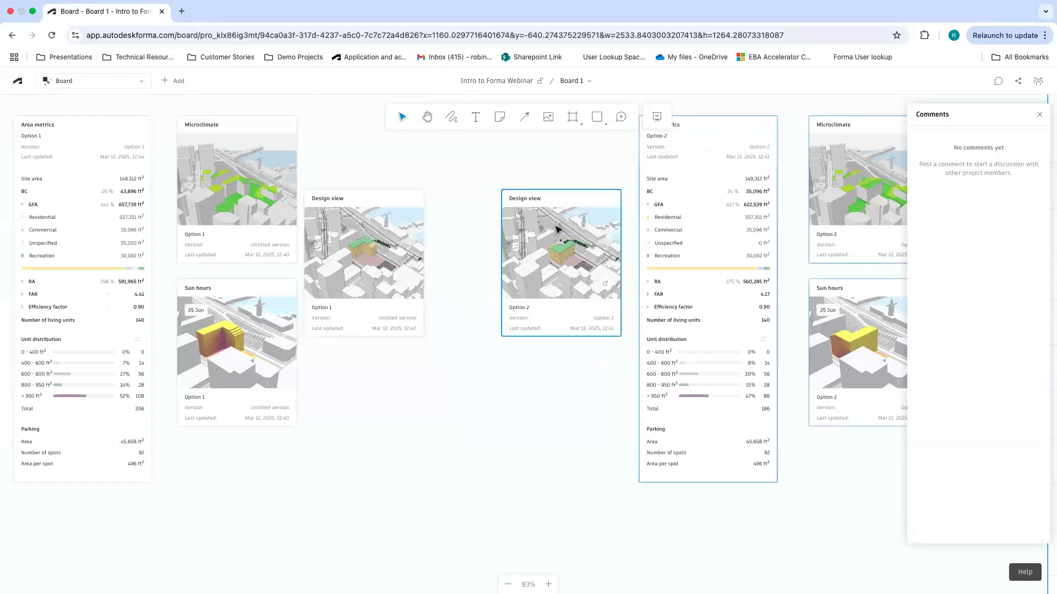
Show the export options for Frame 1 holding both options' snapshots.
scroll(553, 230, "down", 5, "ctrl")
scroll(553, 230, "down", 3, "ctrl")
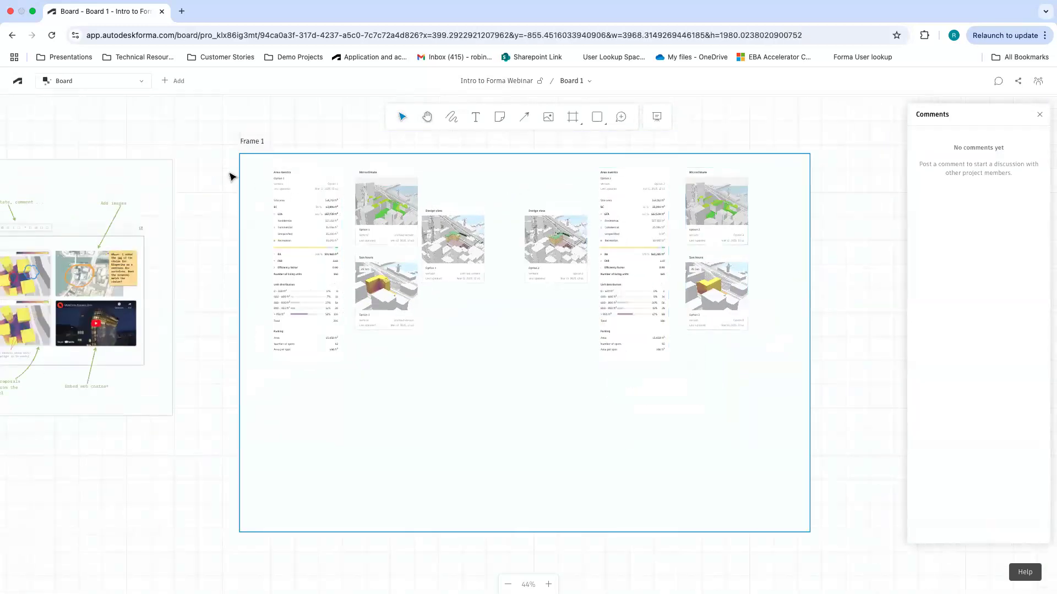
scroll(358, 204, "left", 3)
scroll(358, 204, "up", 1)
left_click_drag(407, 218, 797, 450)
right_click(692, 374)
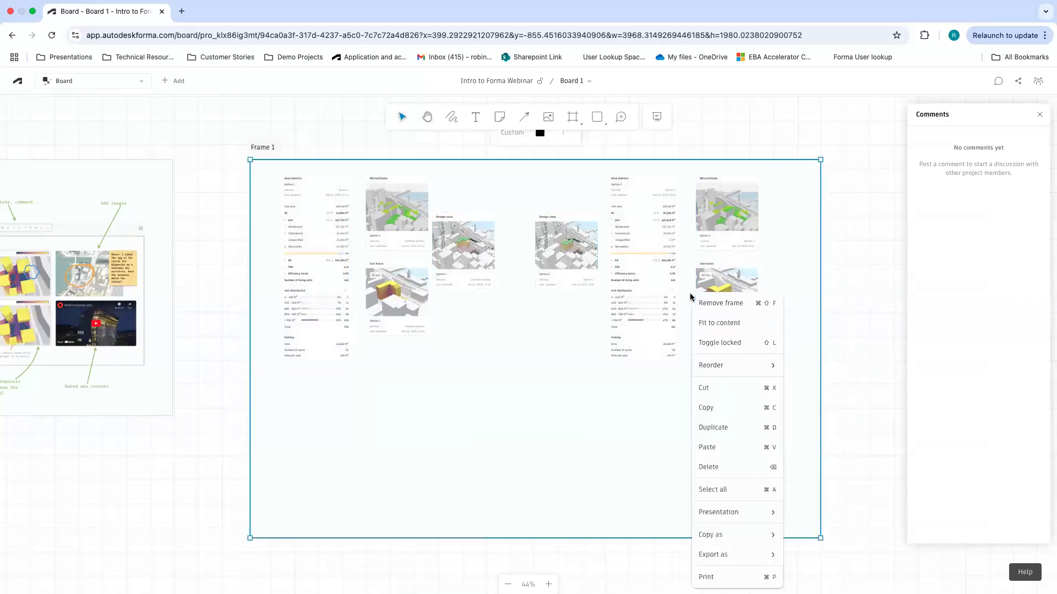
mouse_move(758, 553)
left_click(792, 422)
scroll(552, 304, "up", 3)
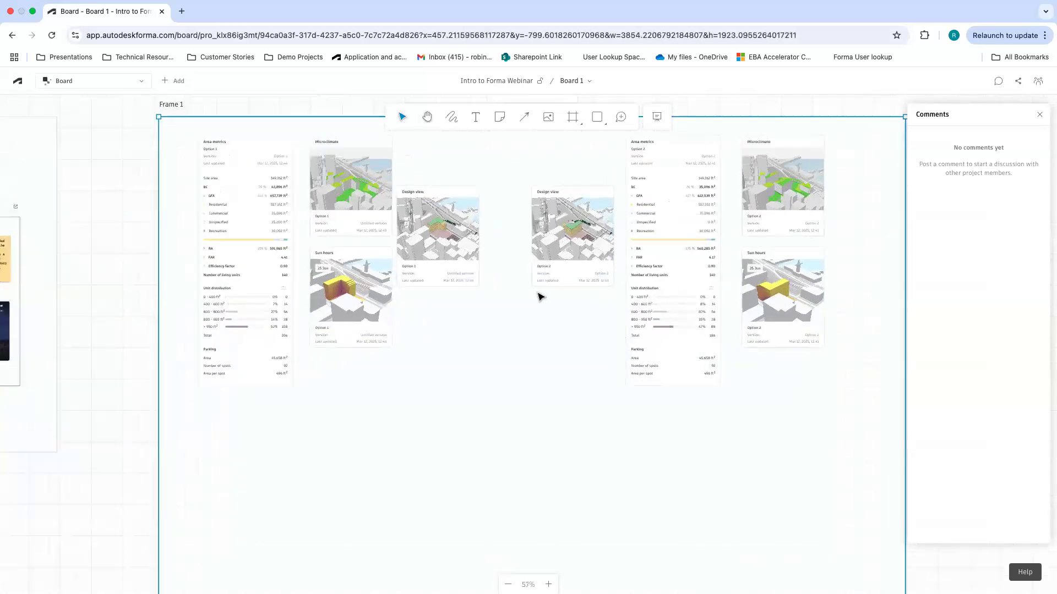
Review the proposal snapshots and other content sources available for adding to the board.
scroll(540, 296, "up", 3)
scroll(483, 450, "up", 3)
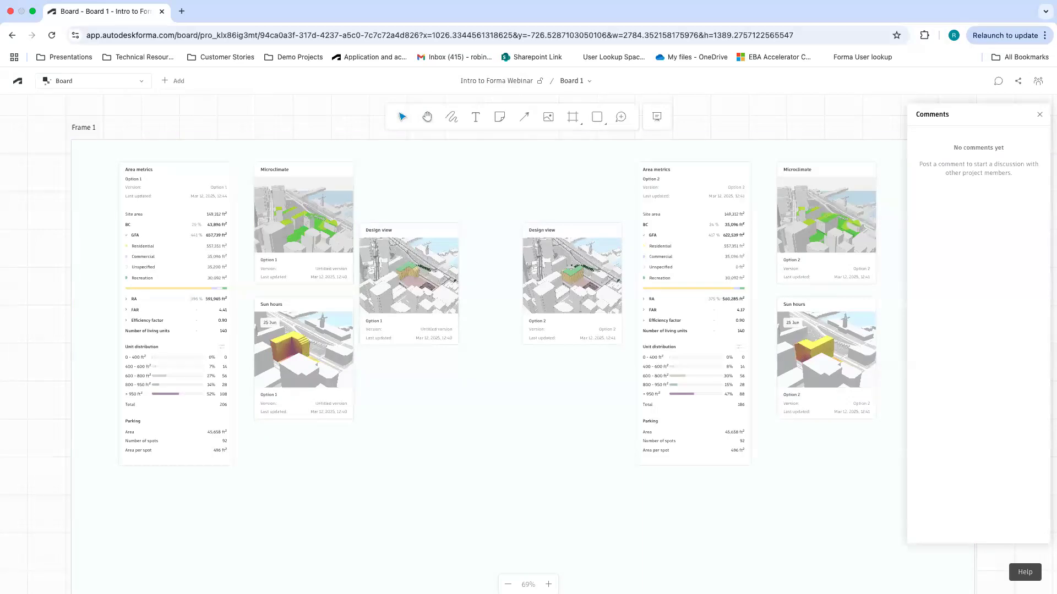
left_click_drag(505, 384, 488, 373)
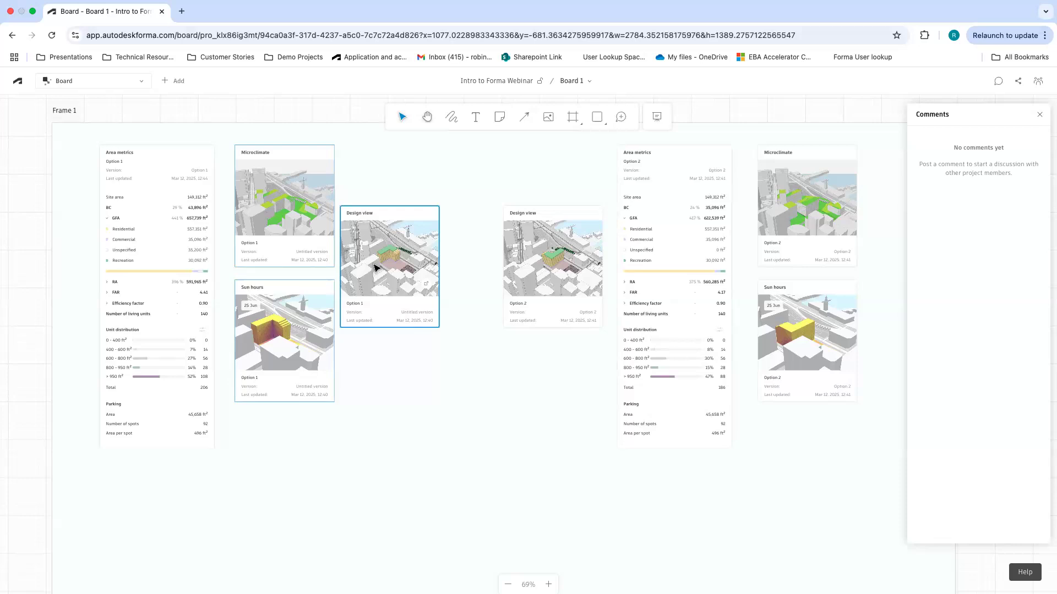
left_click(175, 82)
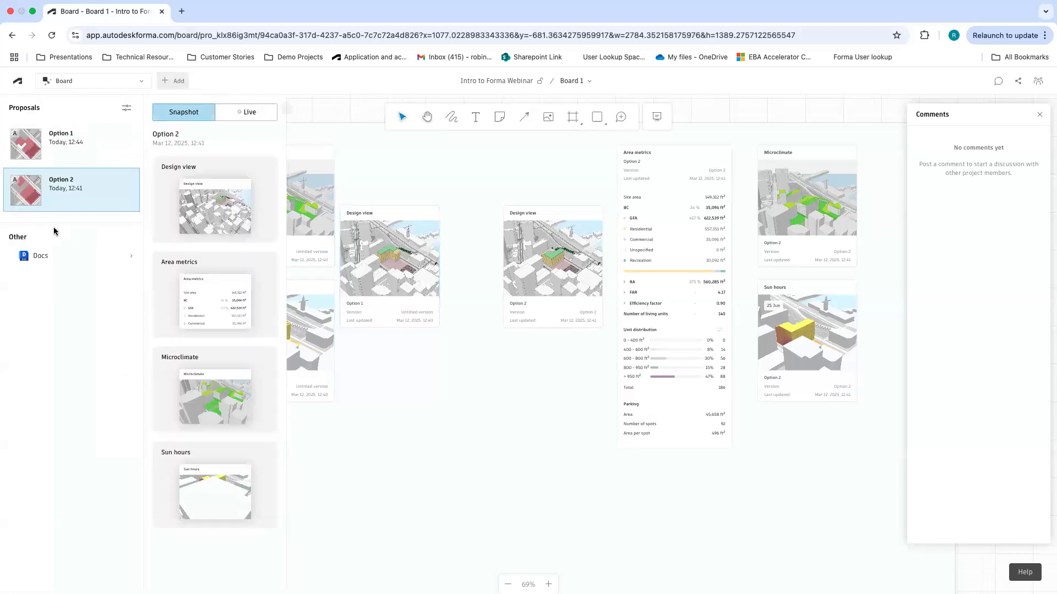
left_click(236, 82)
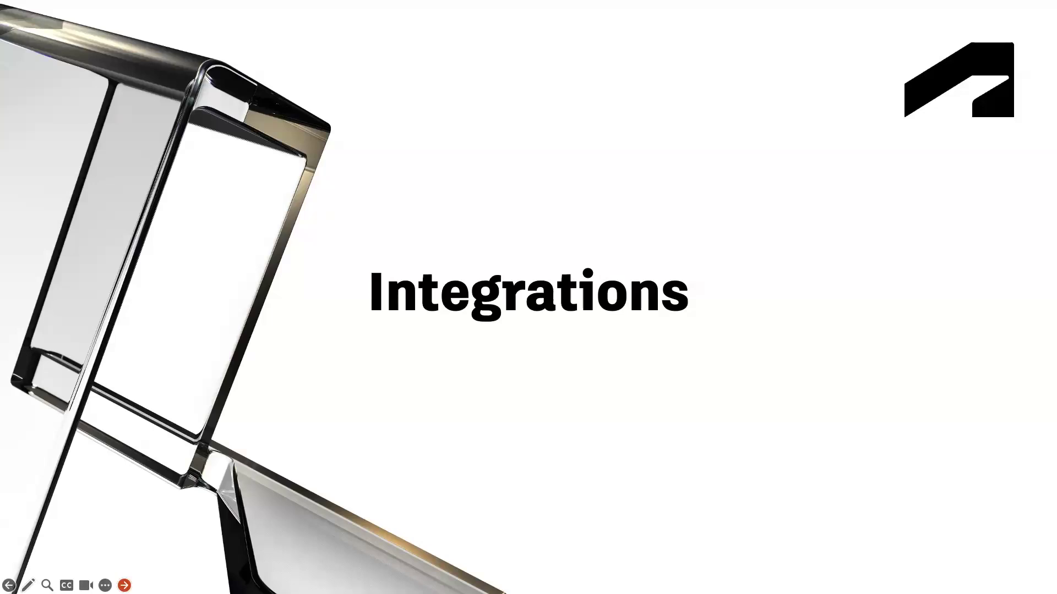
left_click(125, 585)
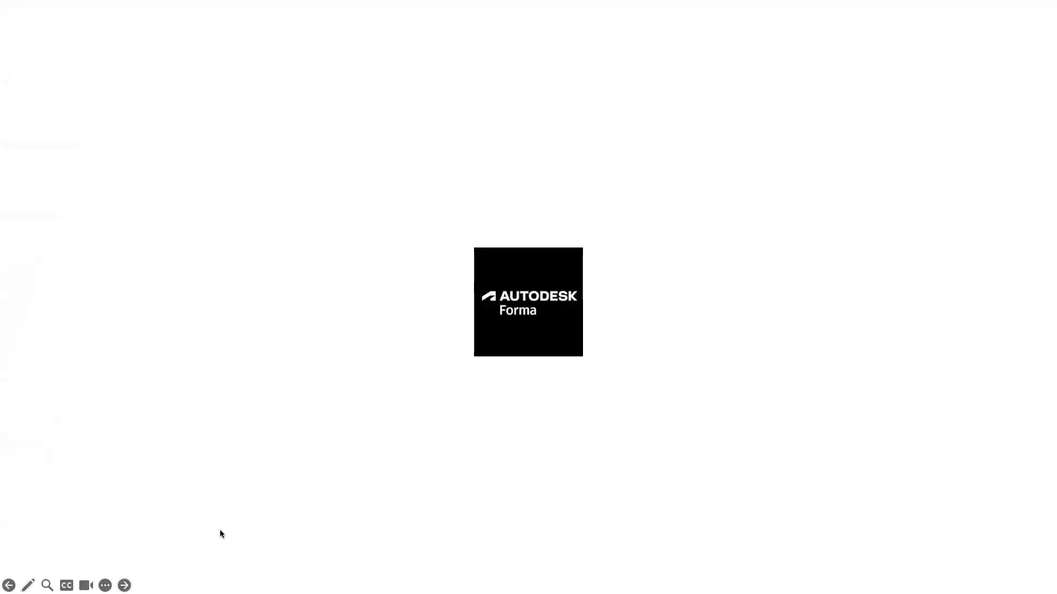